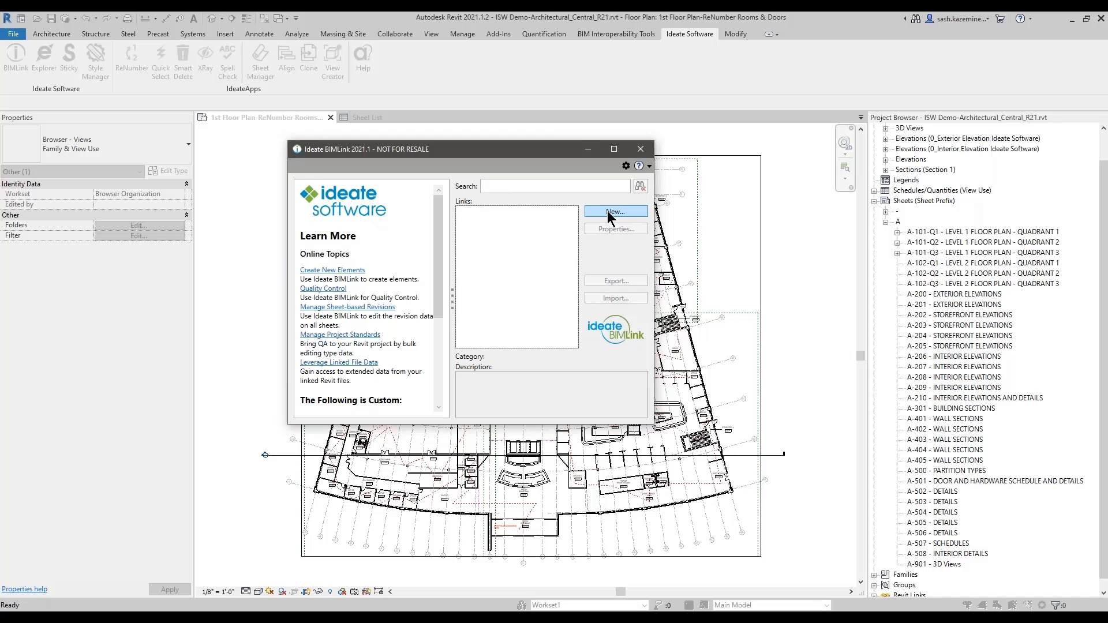
Step: Start a new BIMLink link and browse the Create Elements sample links
click(607, 212)
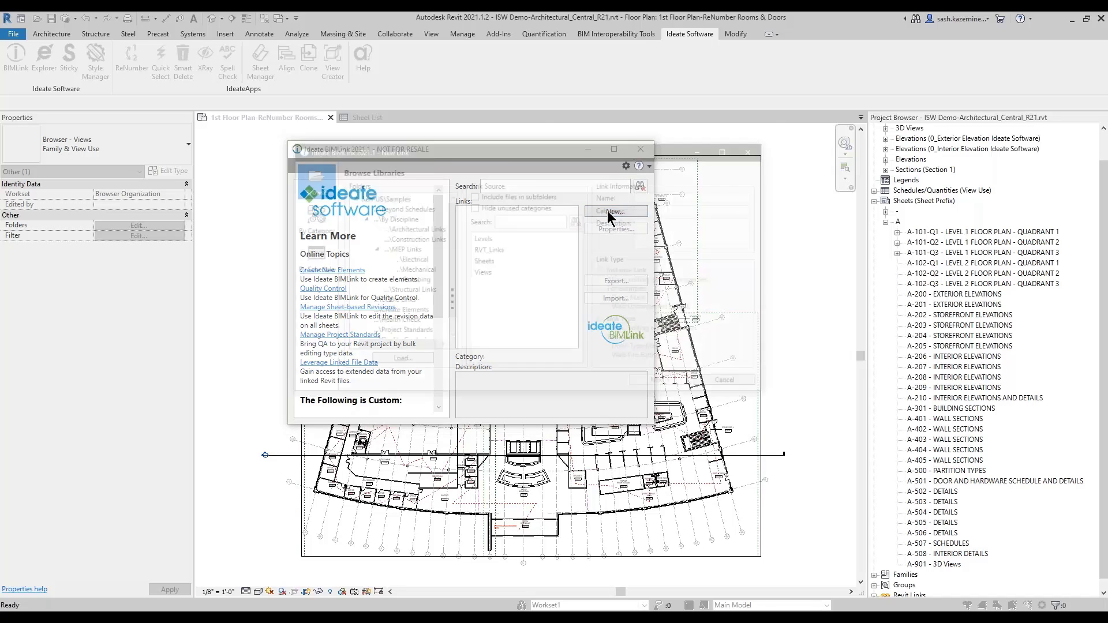
drag(518, 147, 486, 115)
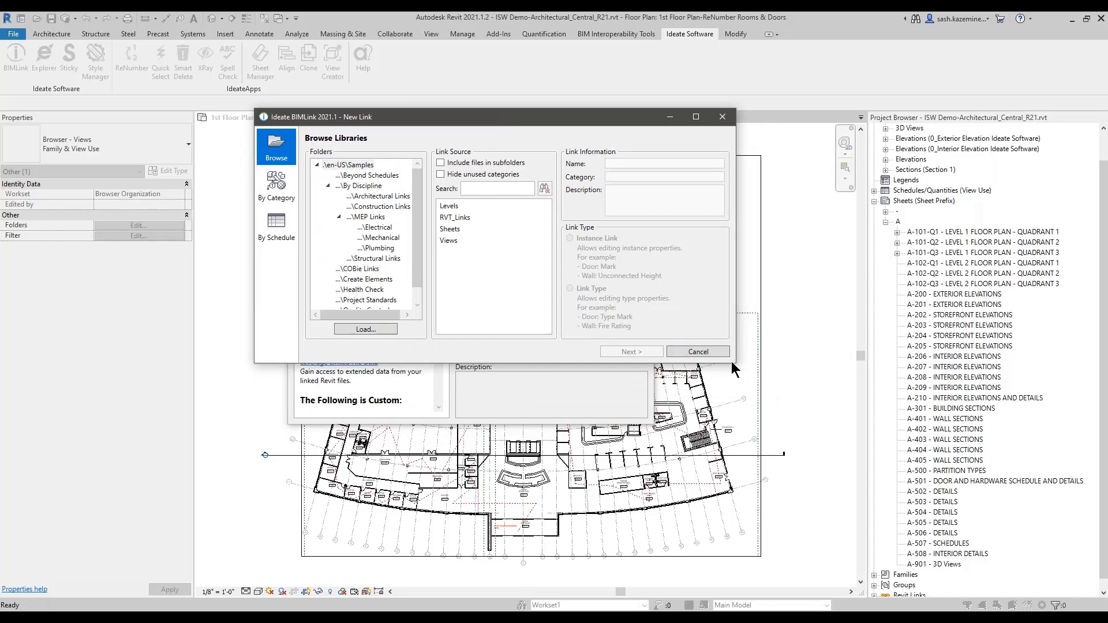
drag(734, 363, 782, 485)
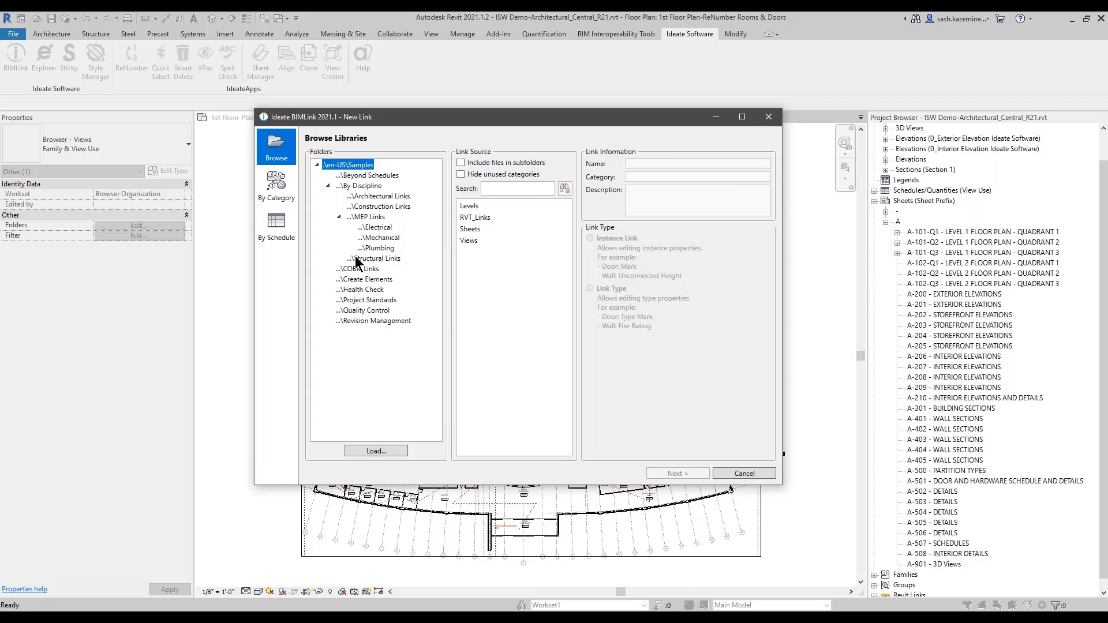
click(355, 280)
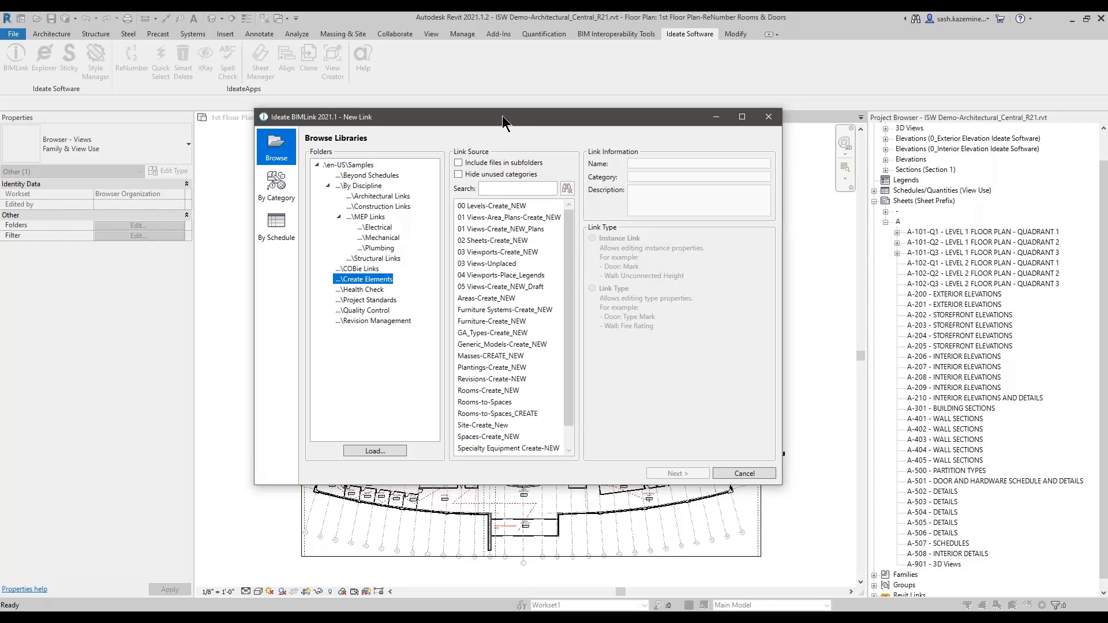
mouse_move(565, 251)
mouse_down()
mouse_move(562, 317)
mouse_move(574, 245)
mouse_up()
drag(781, 485, 797, 524)
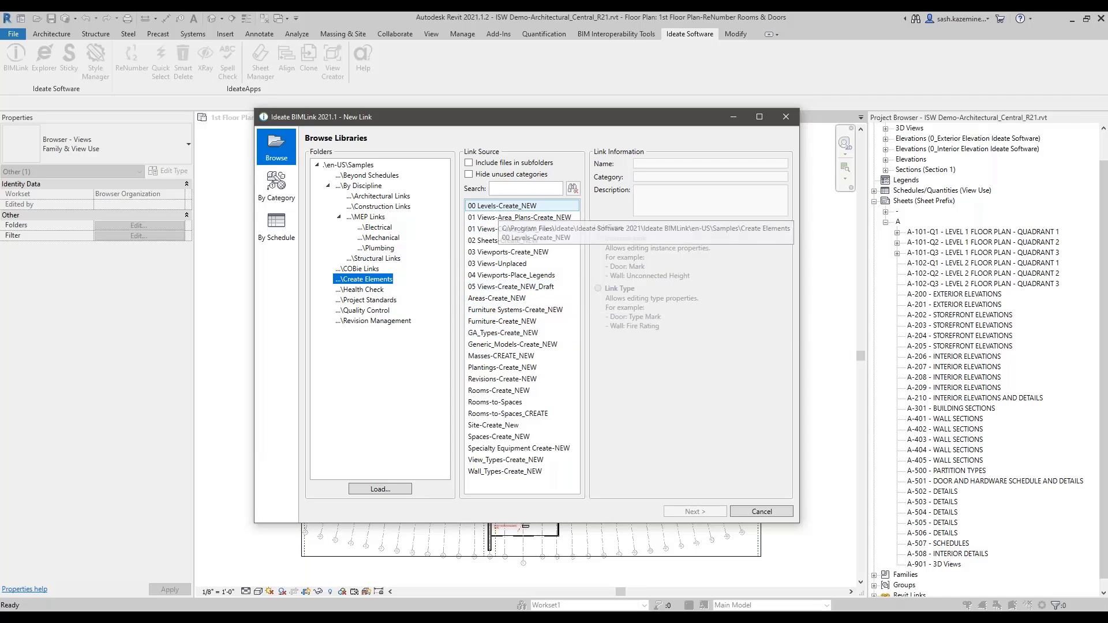
Step: Search 'sheet', choose 02 Sheets-Create_NEW, review its description and continue to settings
click(514, 188)
text(sheet)
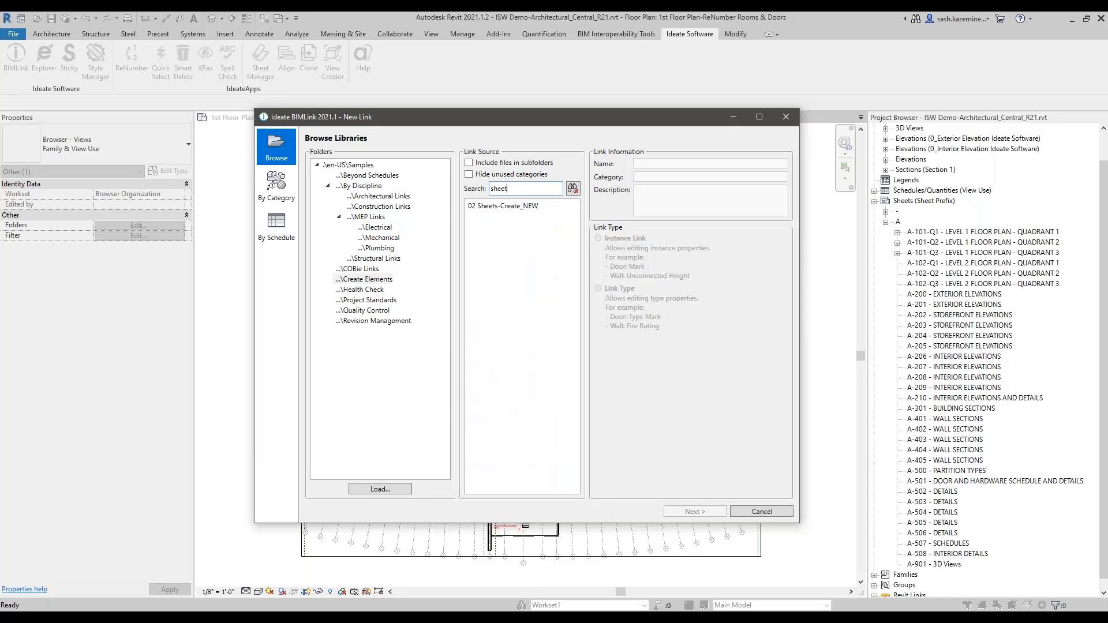
click(494, 207)
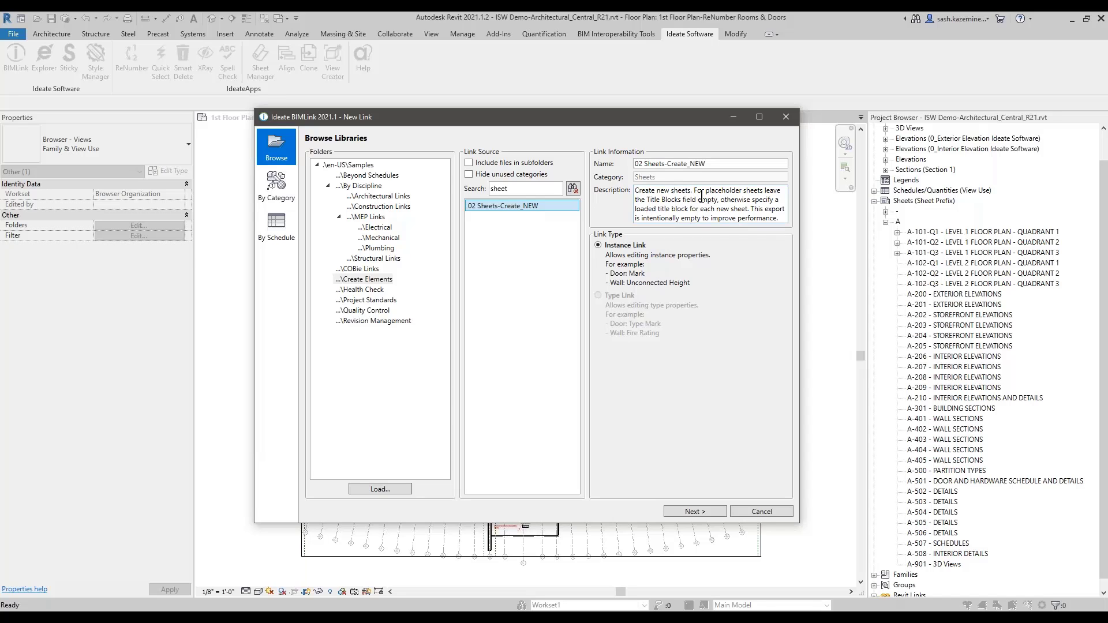
drag(697, 191, 746, 198)
click(654, 200)
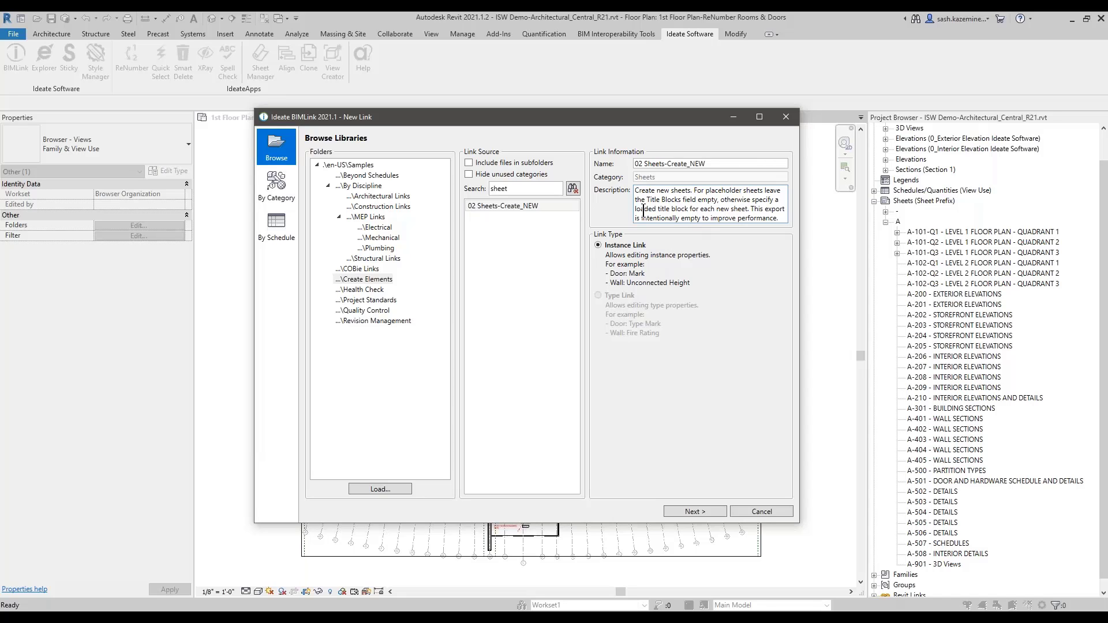
drag(644, 210, 728, 210)
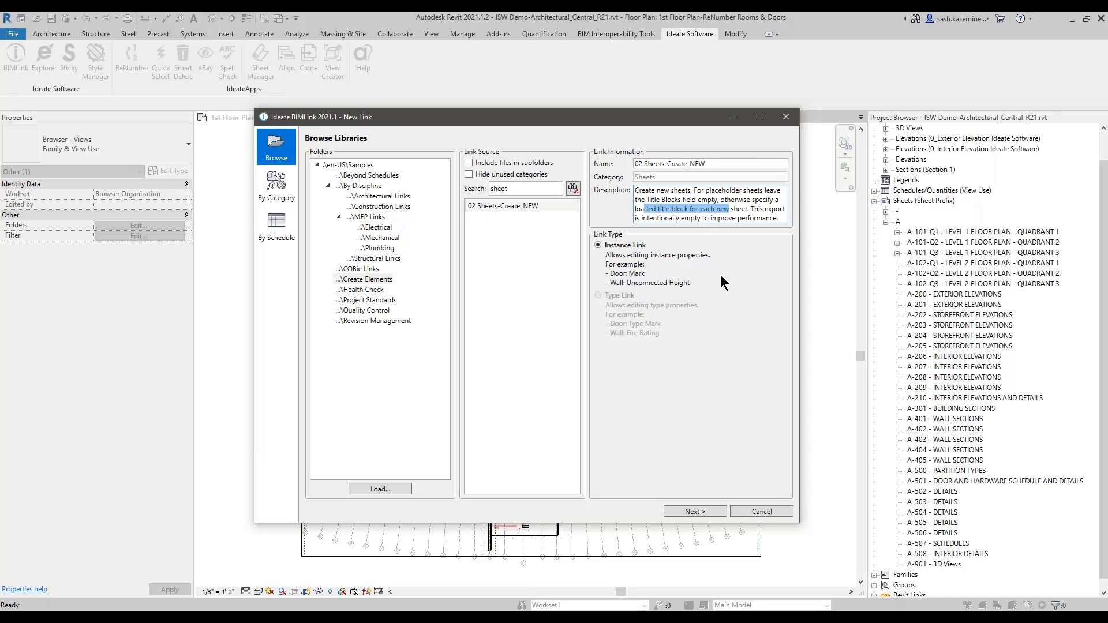
key(ctrl)
click(693, 512)
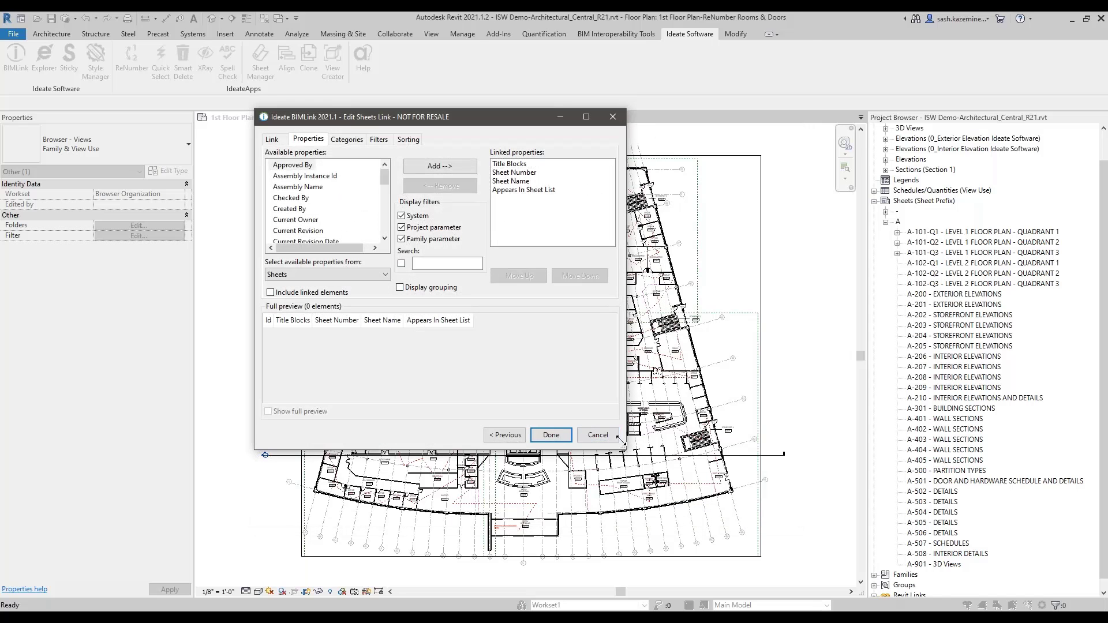
Step: On the Filters tab, delete the Sheet Number 'does not have a value set' filter row
drag(620, 440, 832, 502)
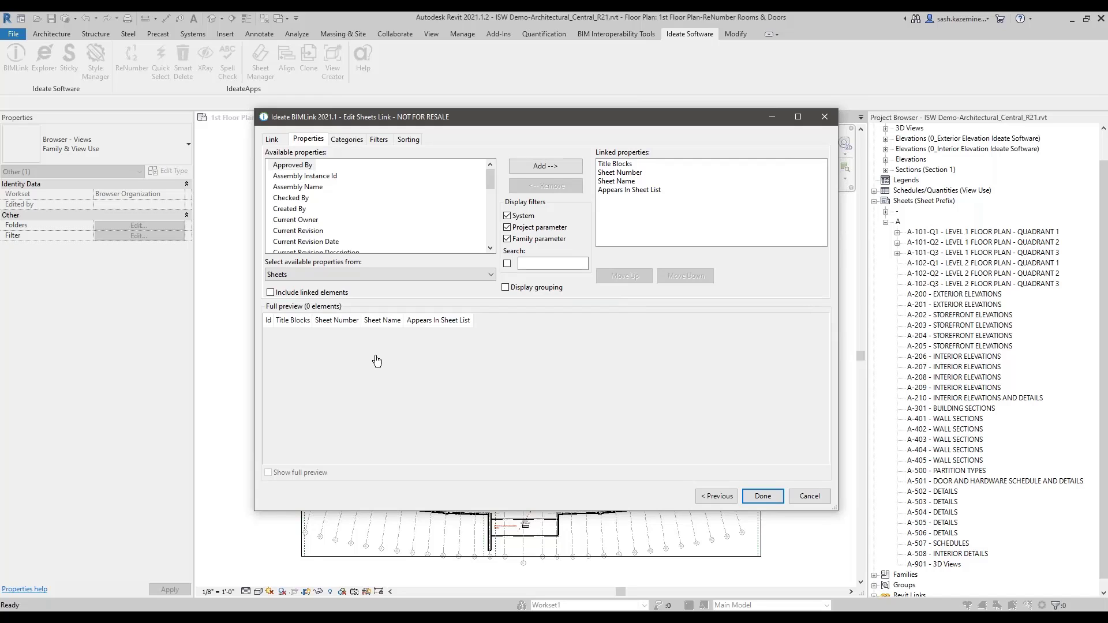
click(380, 140)
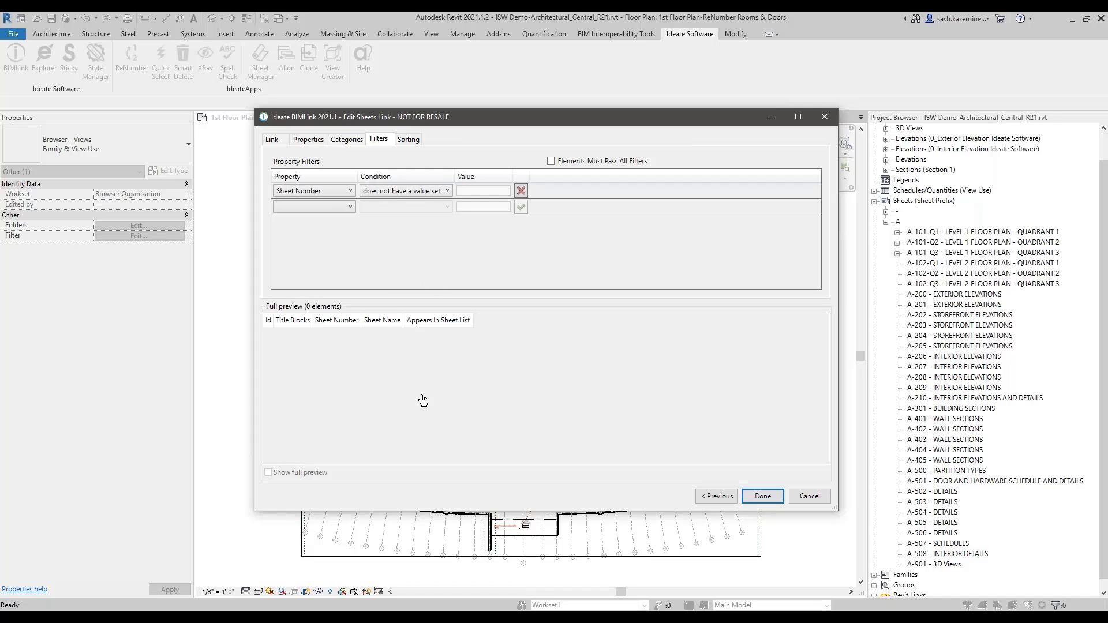
click(523, 193)
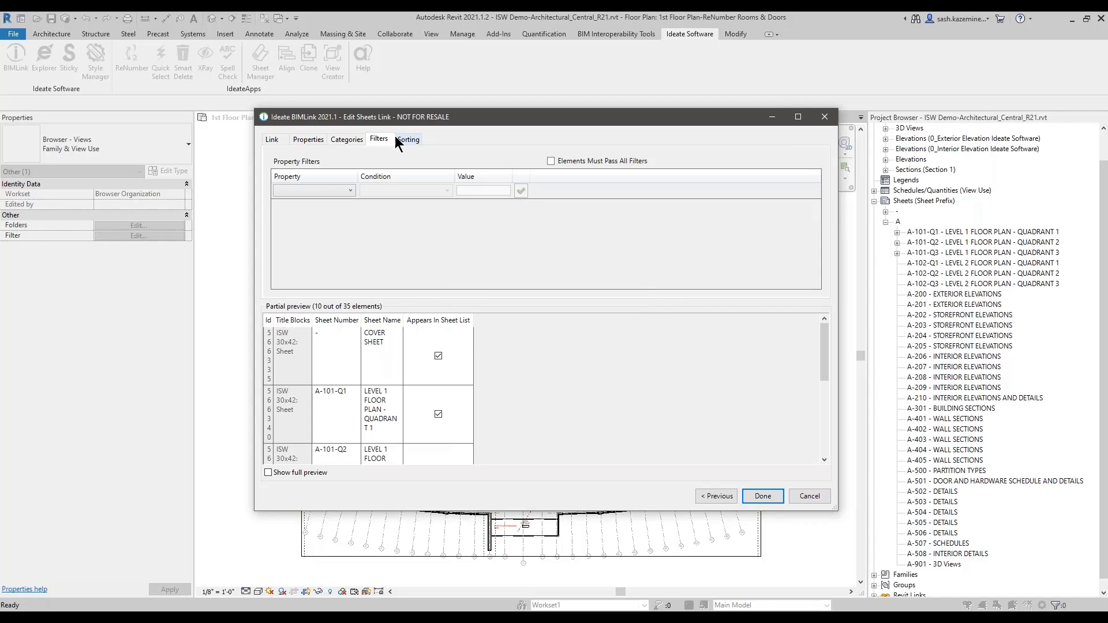
Step: Review the Sheets link's Link and Properties tabs, then finish it with Done
drag(327, 124, 299, 98)
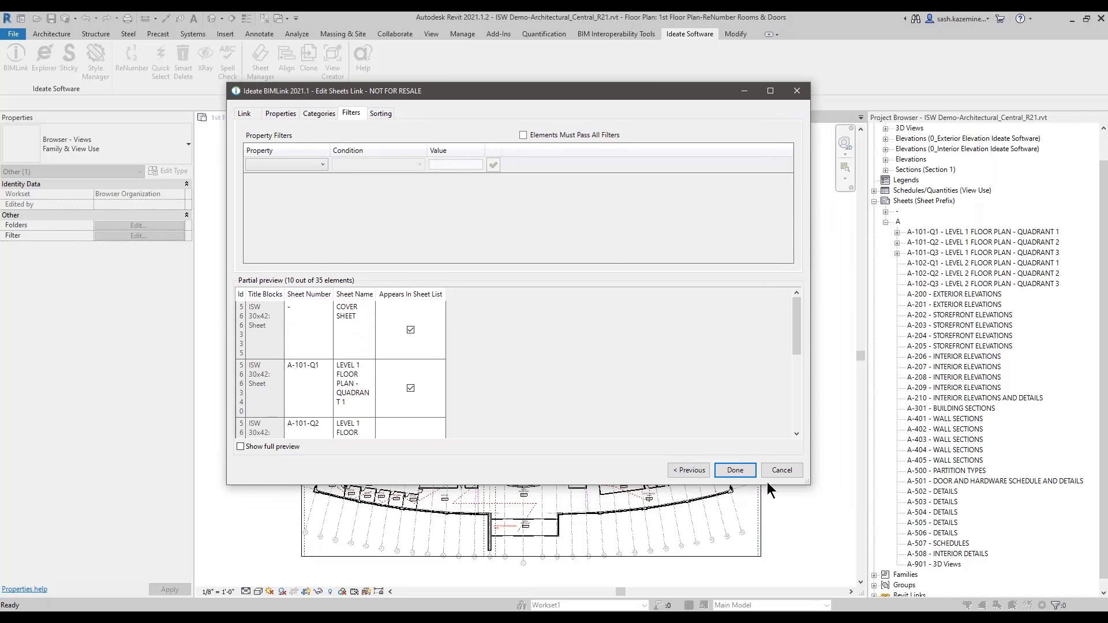
drag(811, 485, 901, 533)
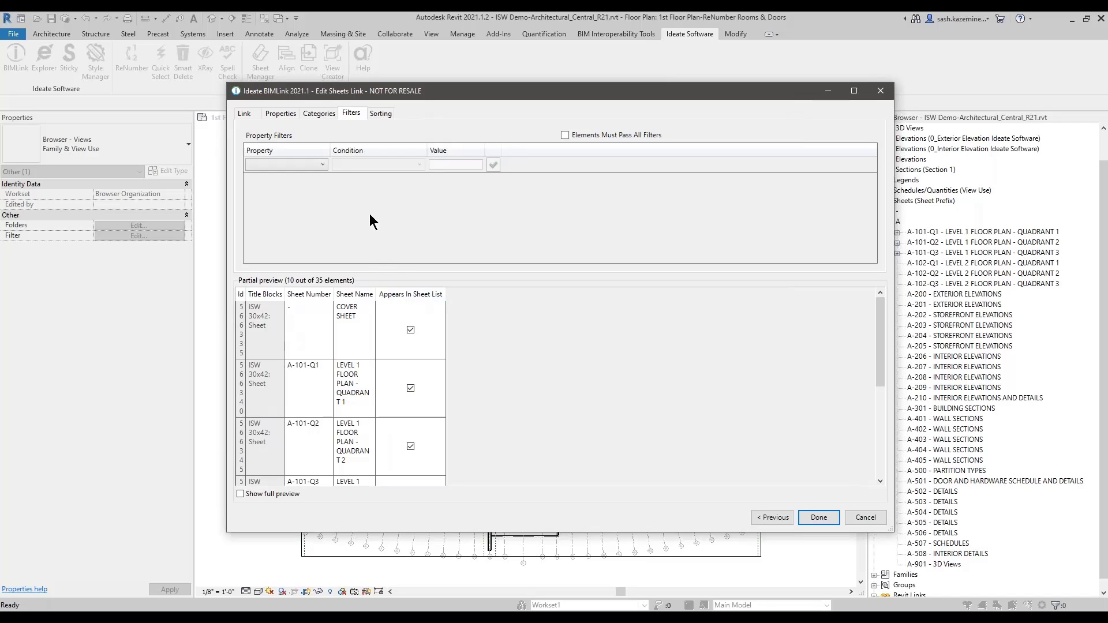
click(245, 114)
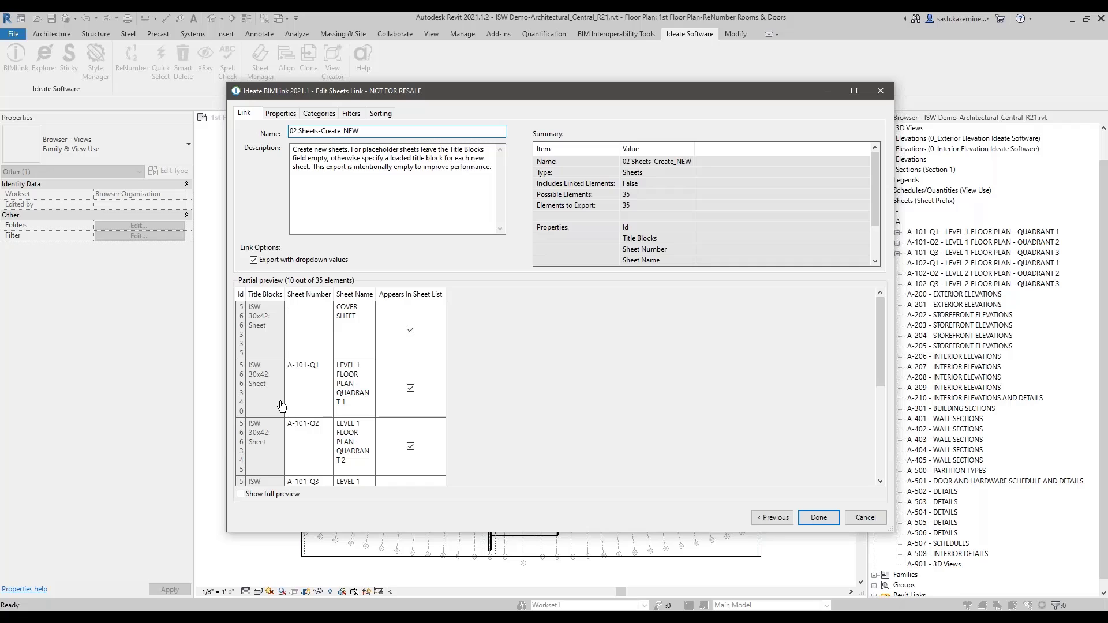
click(286, 115)
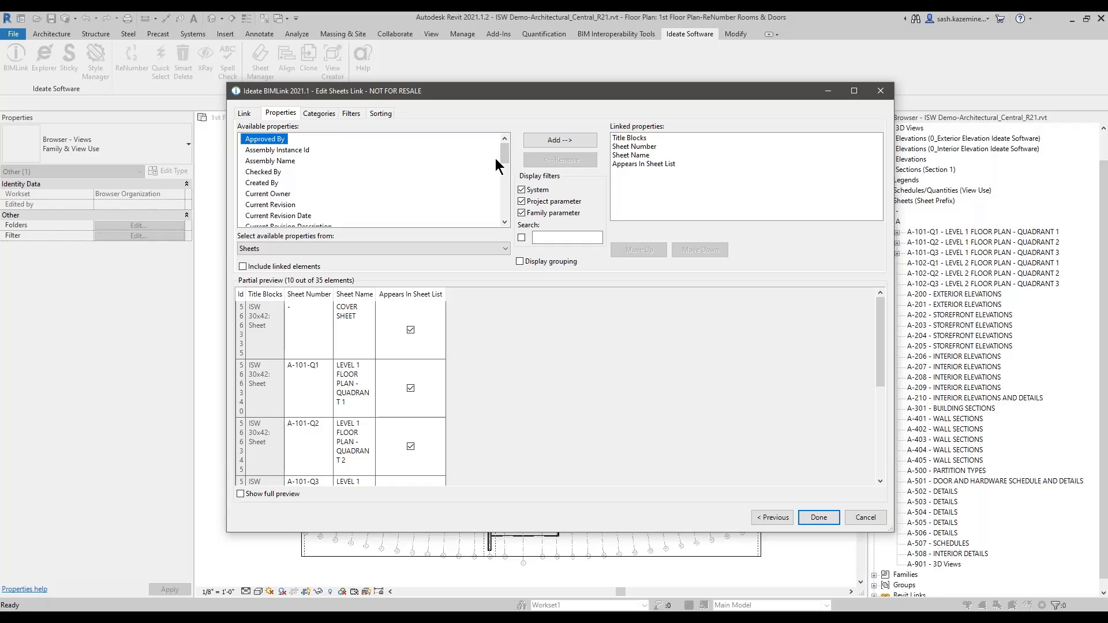
mouse_move(502, 155)
mouse_down()
mouse_move(503, 220)
mouse_move(511, 151)
mouse_up()
click(819, 517)
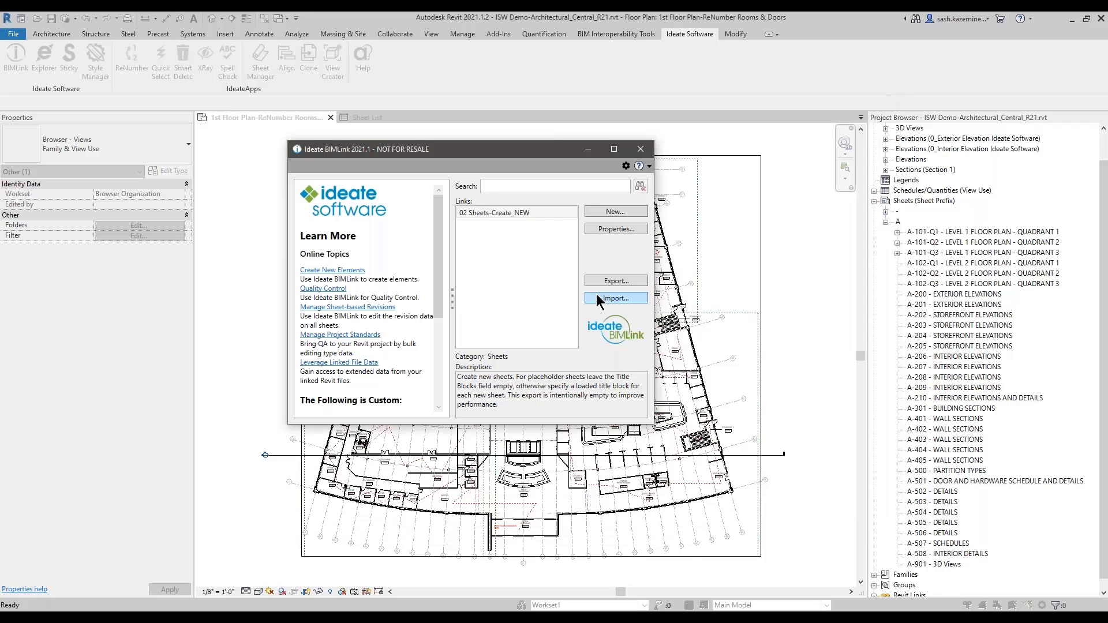
Step: Export the Sheets link into Hospital_Sheets.xlsx as a new worksheet and open it in Excel
click(604, 281)
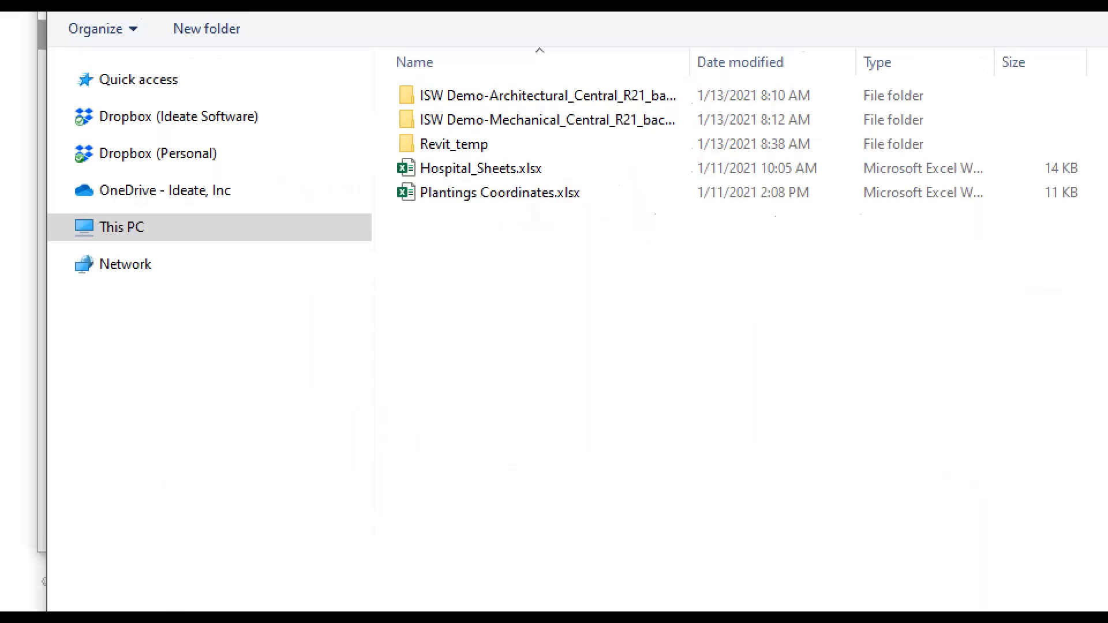
ctrl+drag(379, 159, 573, 193)
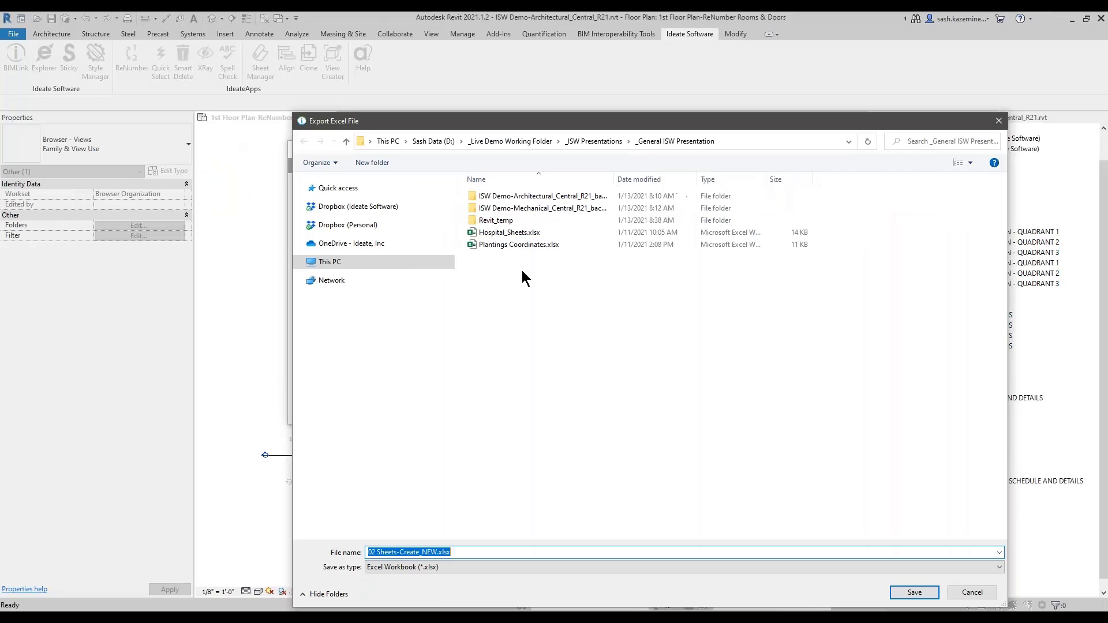
click(509, 261)
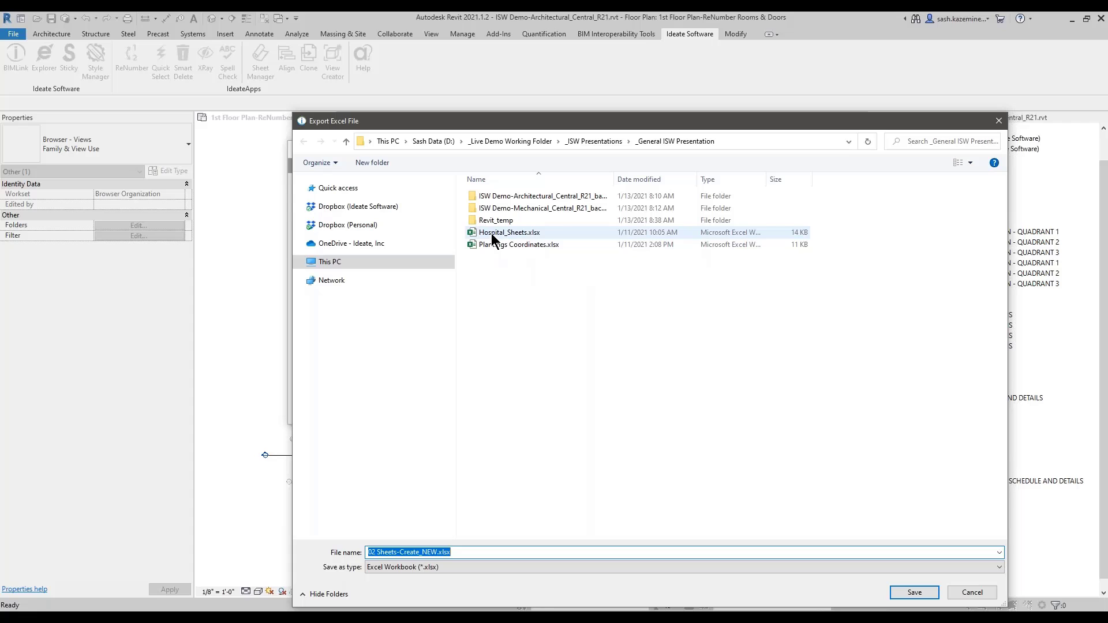
drag(497, 123, 457, 100)
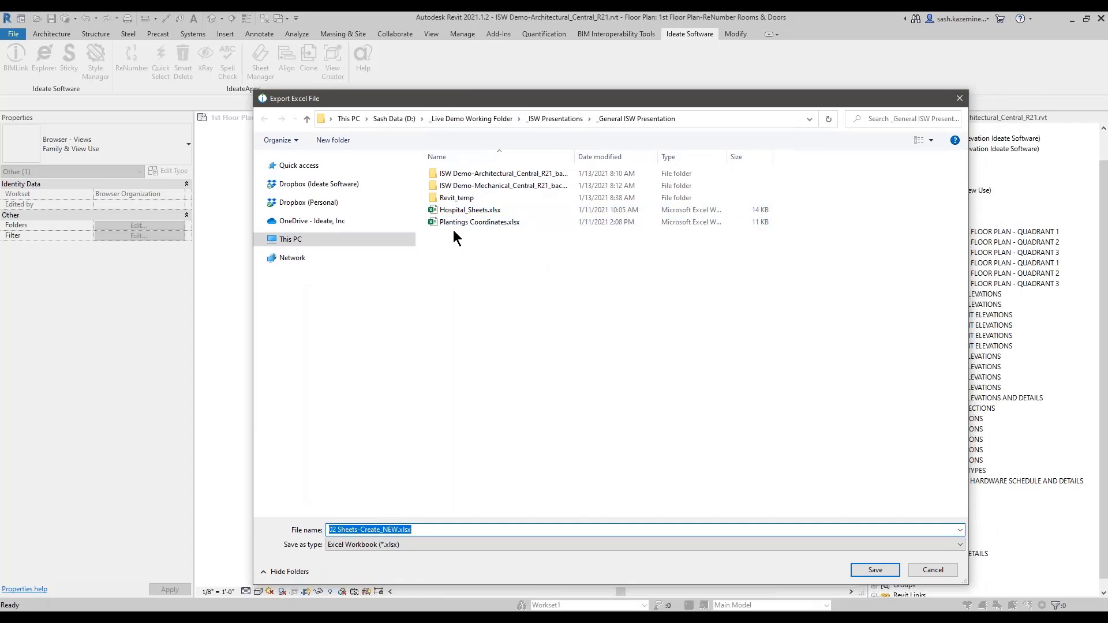
click(455, 212)
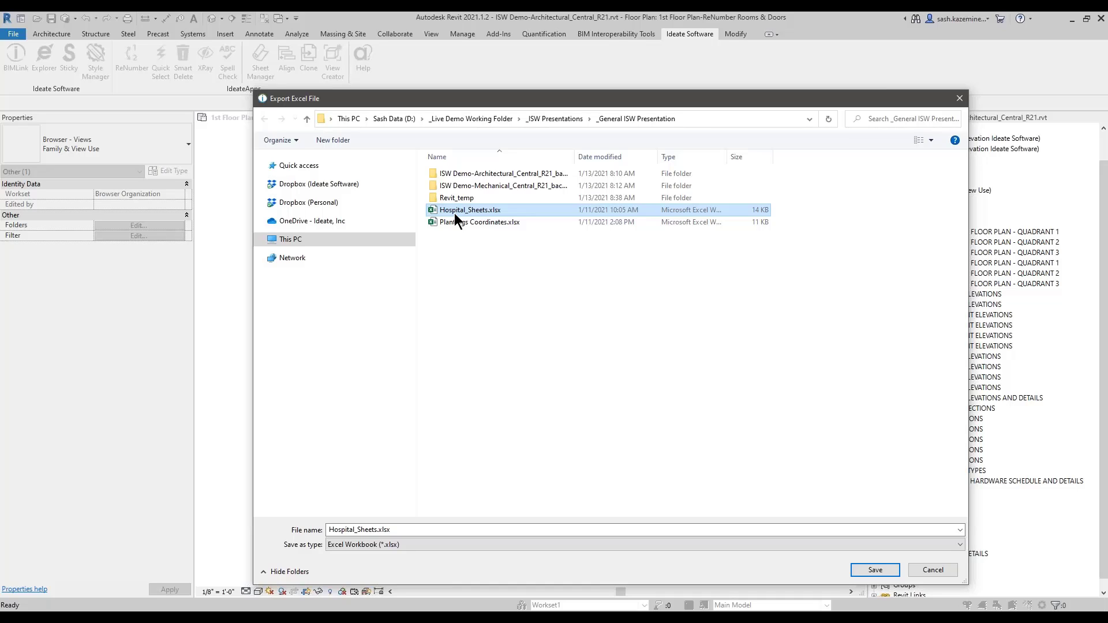
click(862, 569)
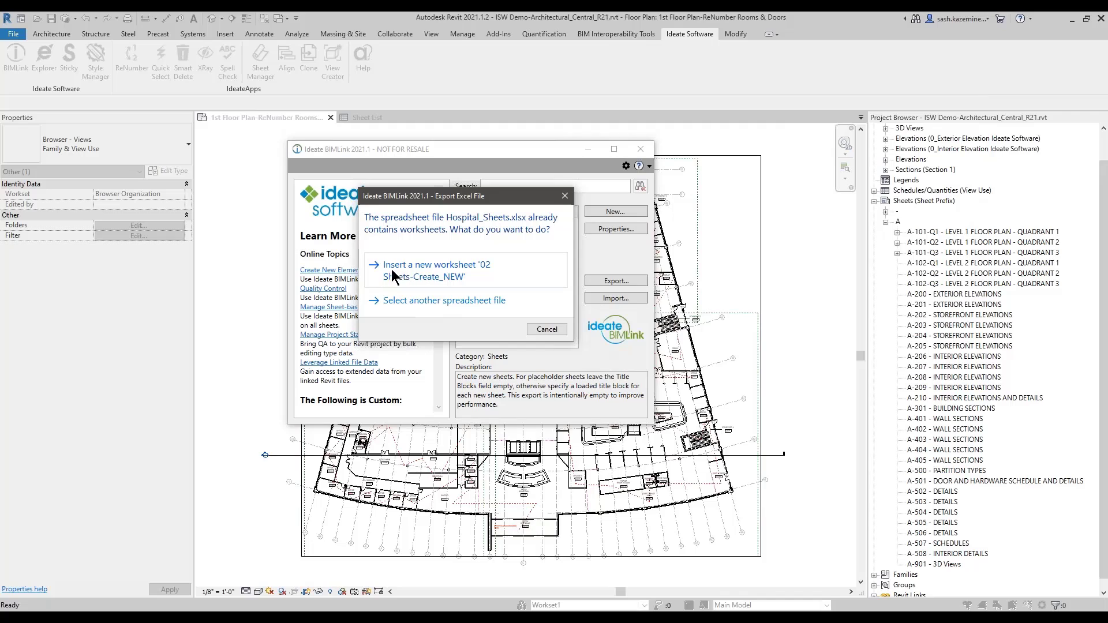
click(441, 277)
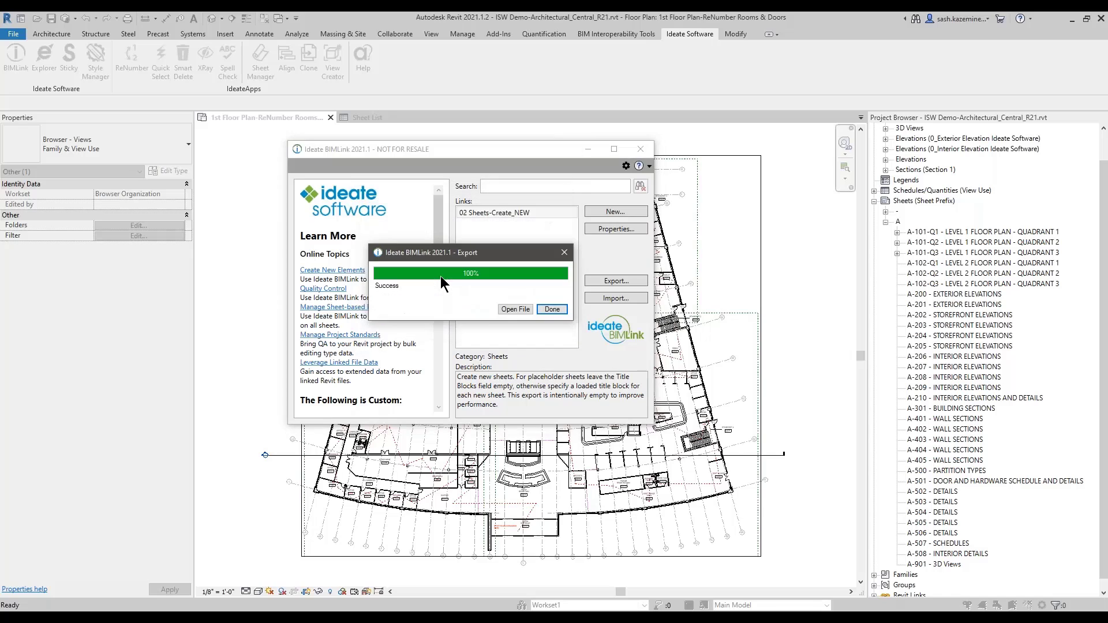
click(515, 309)
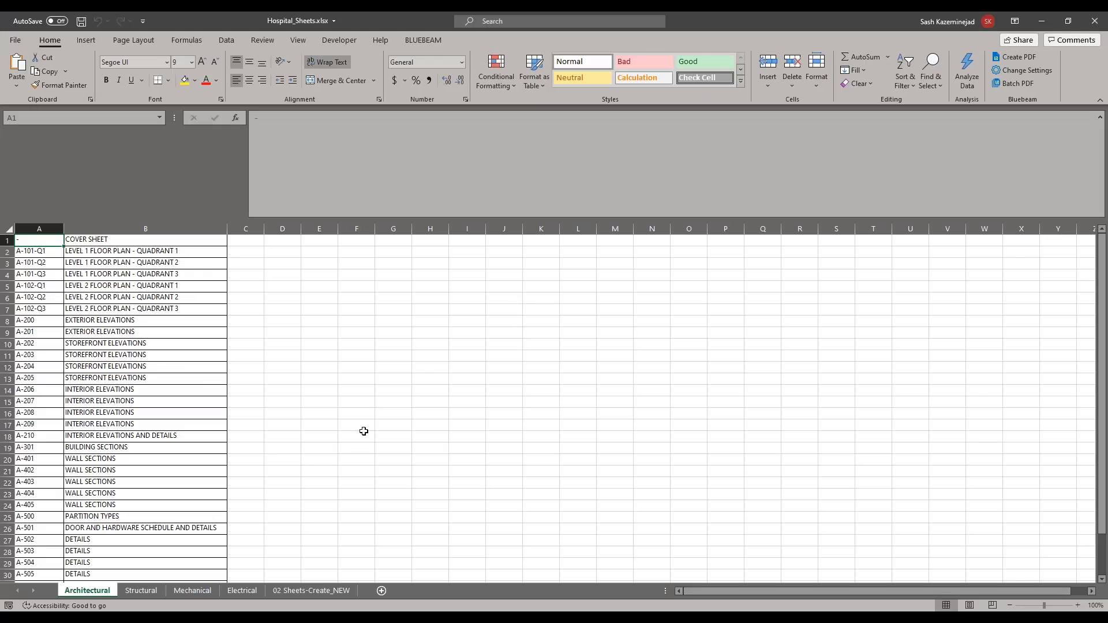
click(139, 591)
click(186, 595)
click(245, 591)
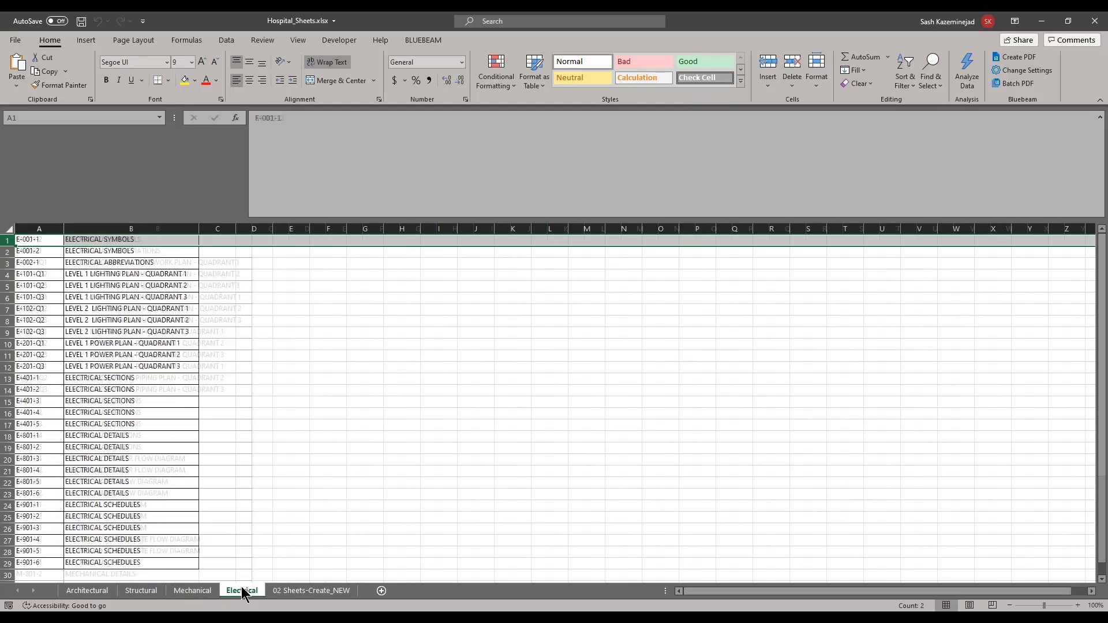
click(295, 597)
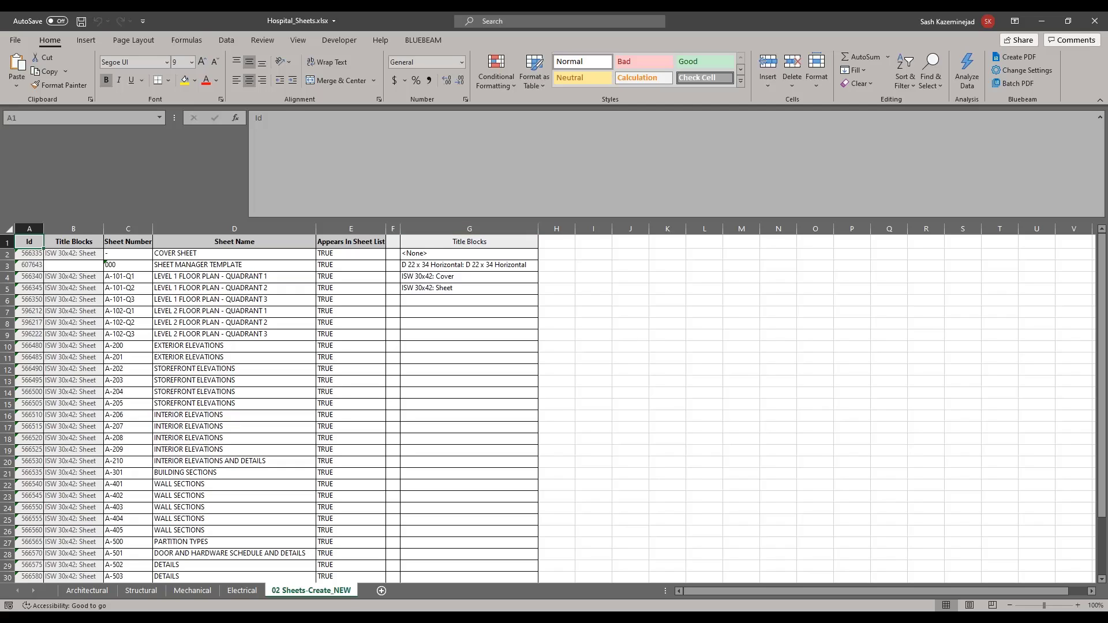
click(430, 230)
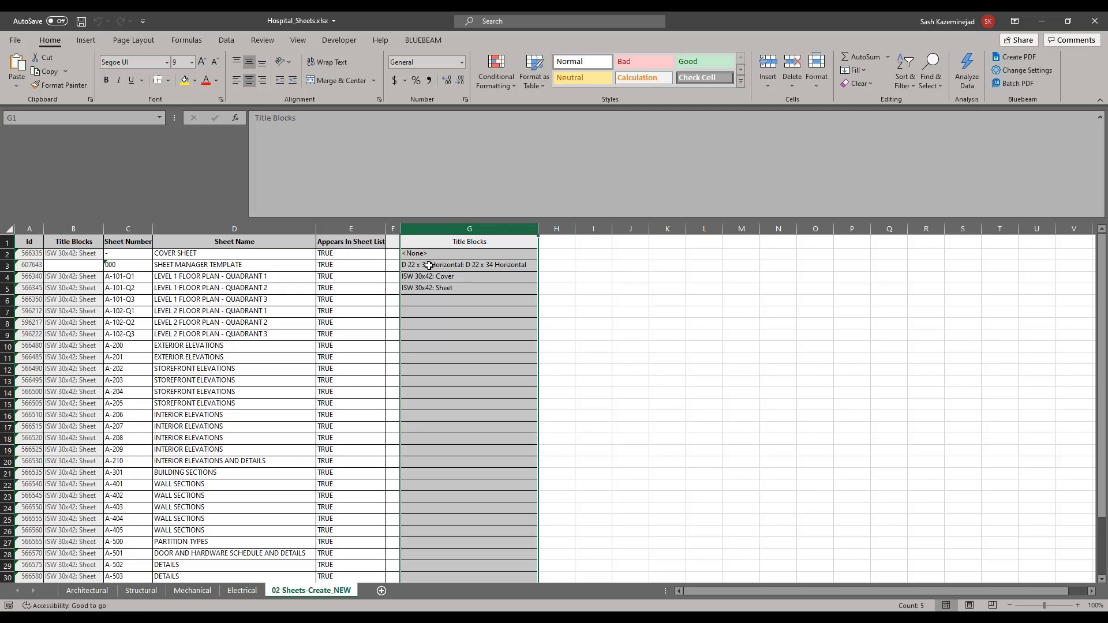
click(428, 264)
click(426, 278)
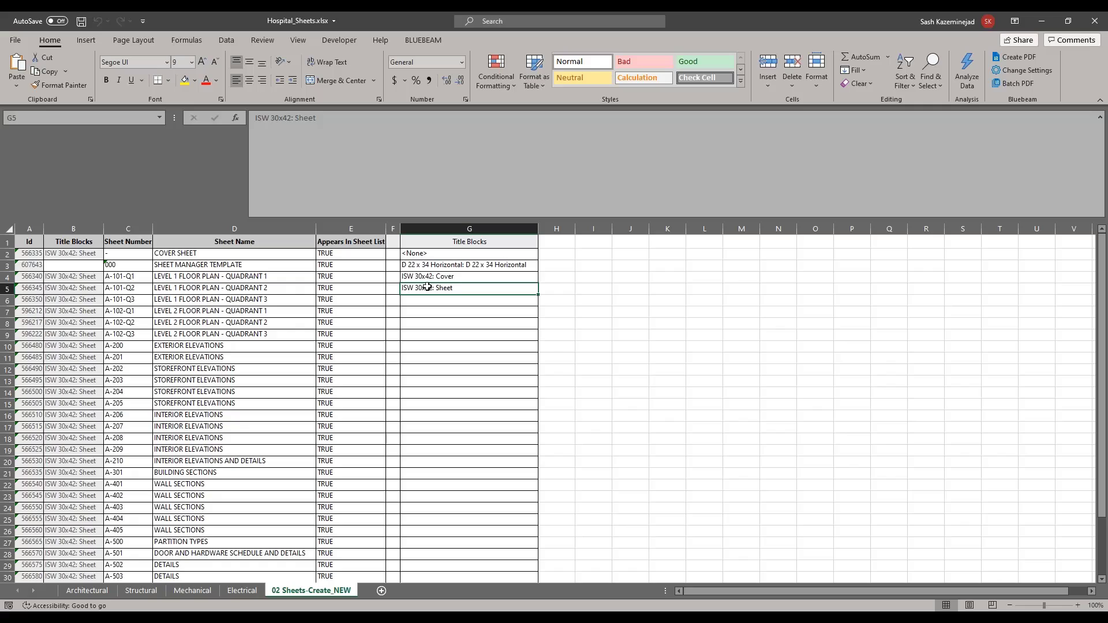
click(393, 229)
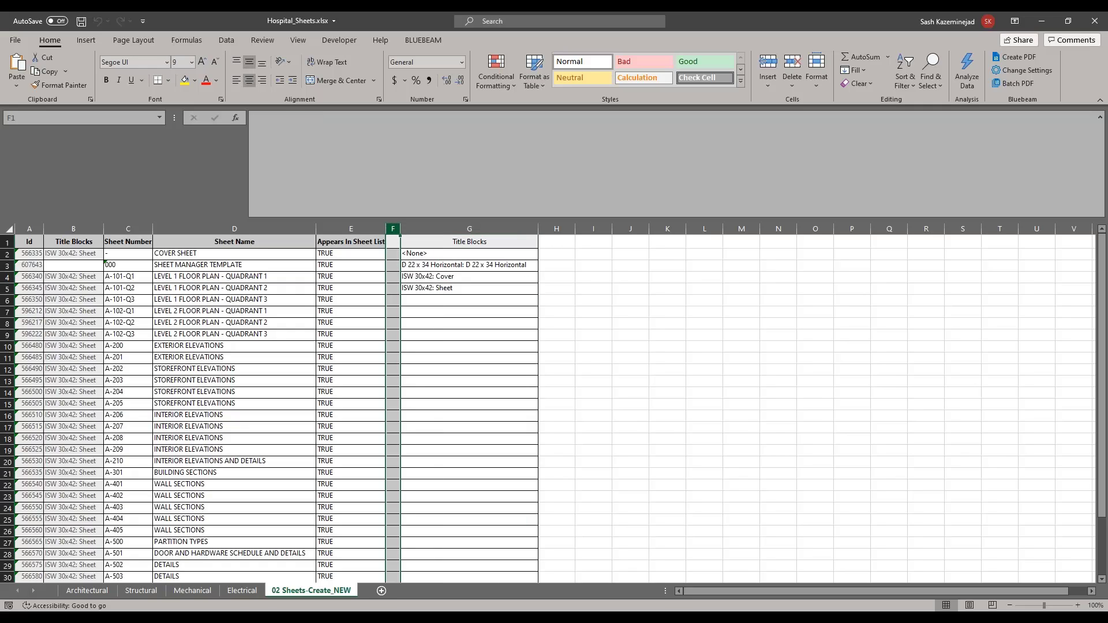
click(442, 230)
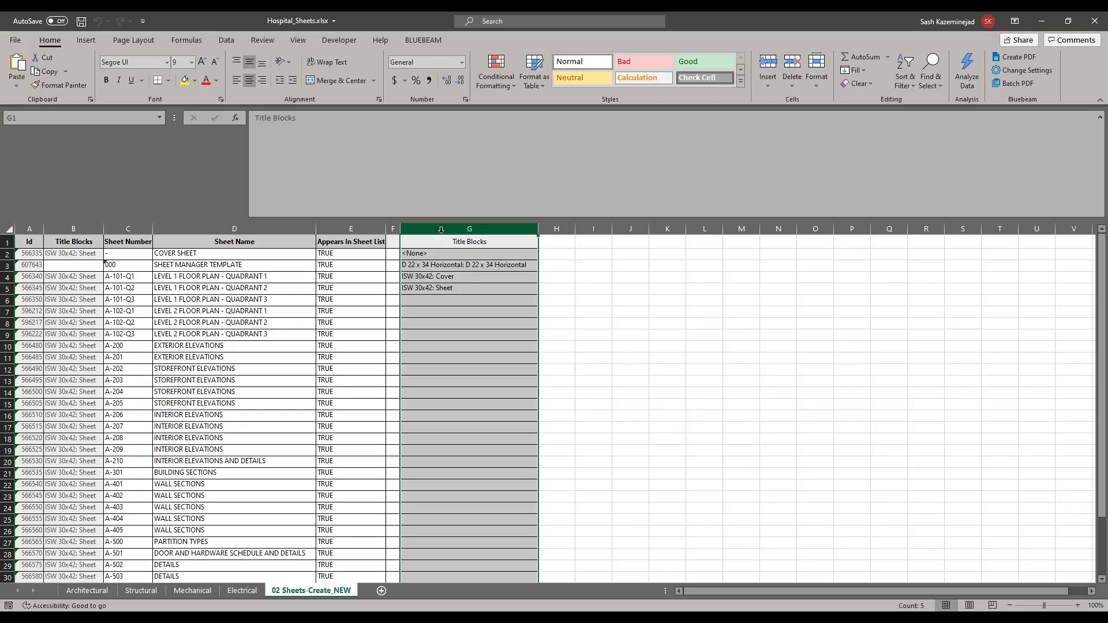
drag(29, 229, 522, 229)
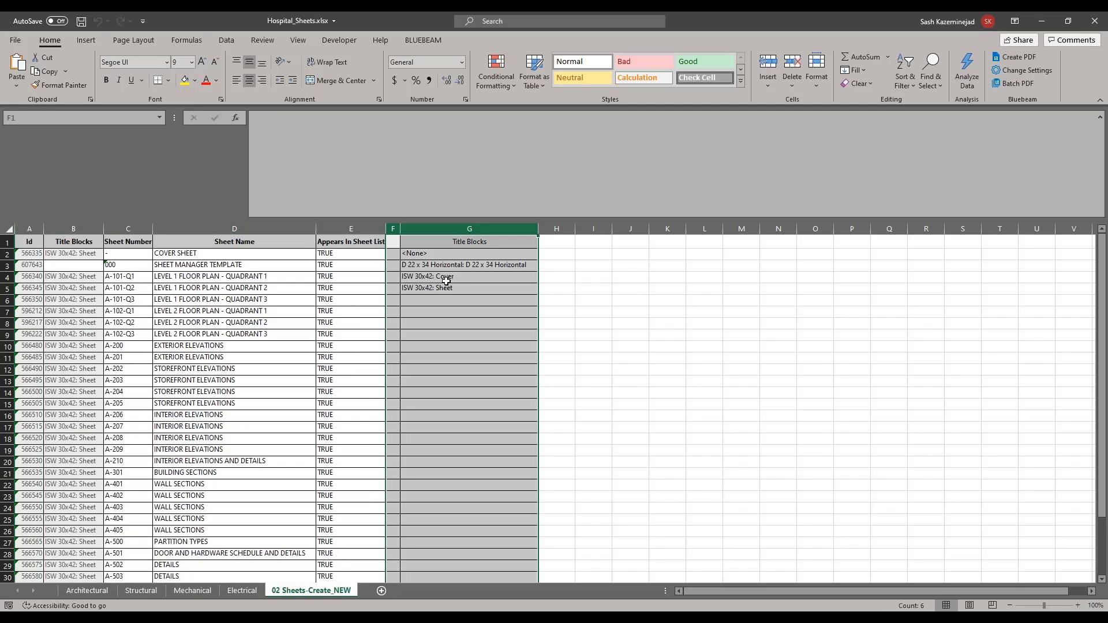
click(91, 268)
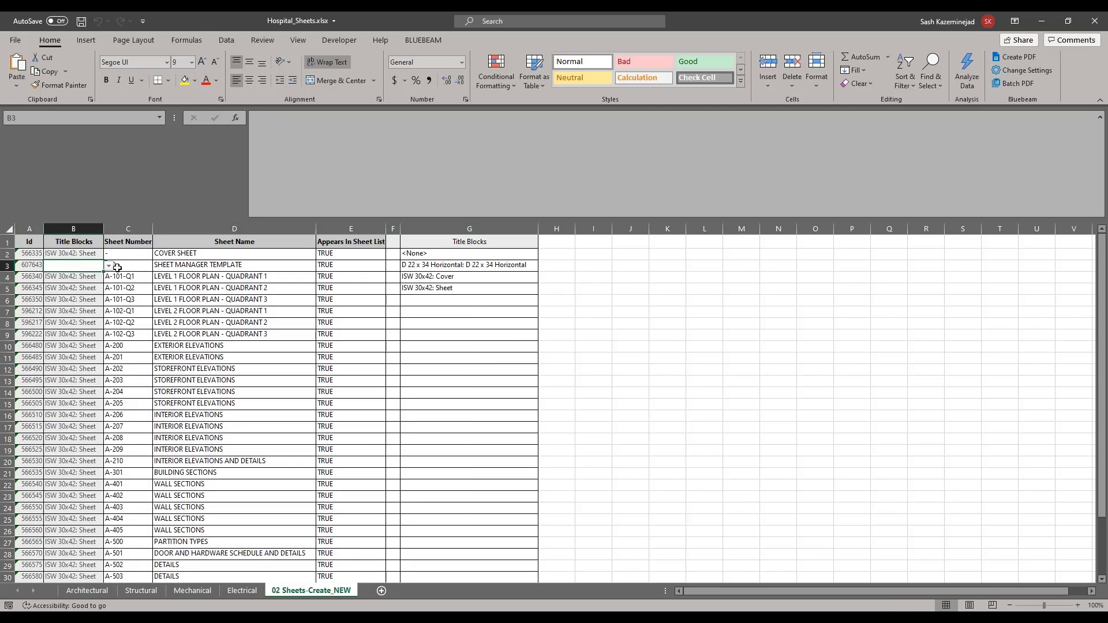
click(108, 266)
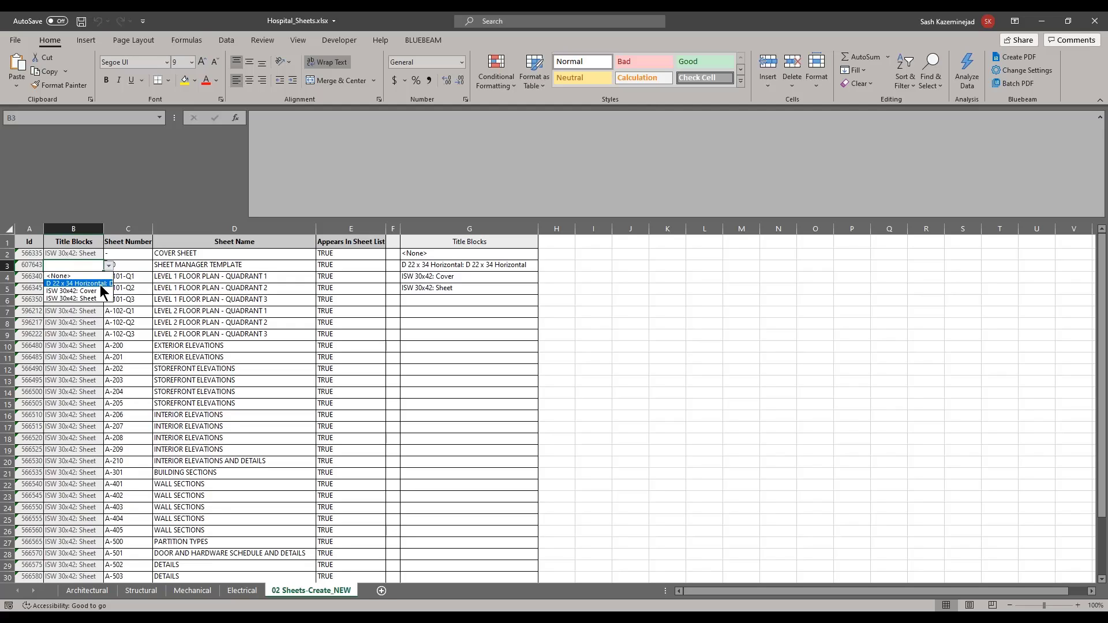
key(Escape)
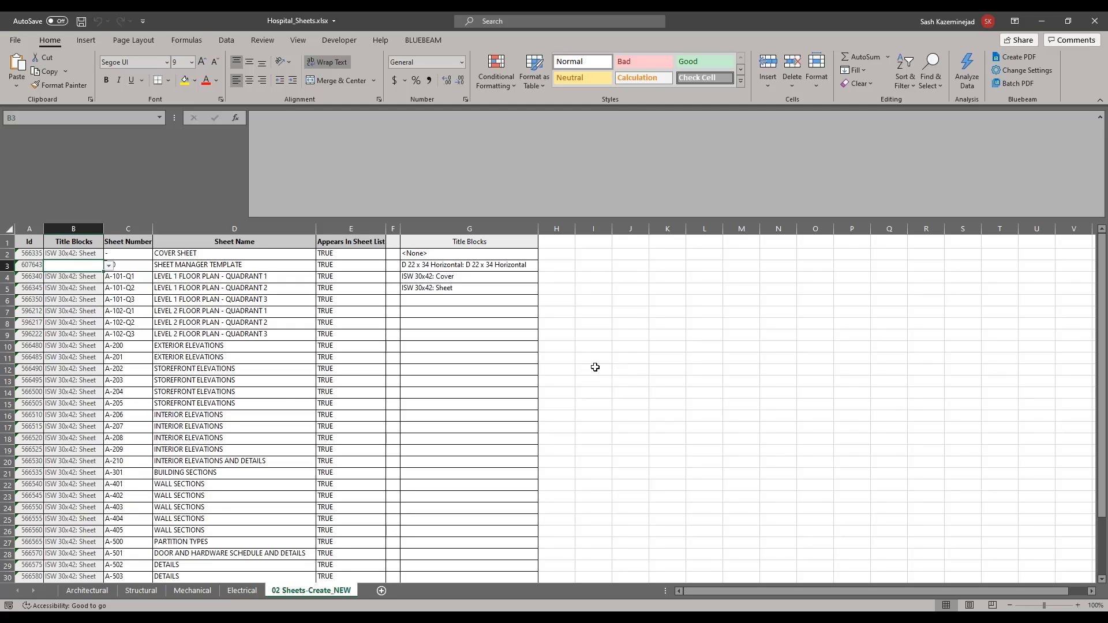
Step: Insert three blank rows above the A-200 row at row 10
right_click(8, 346)
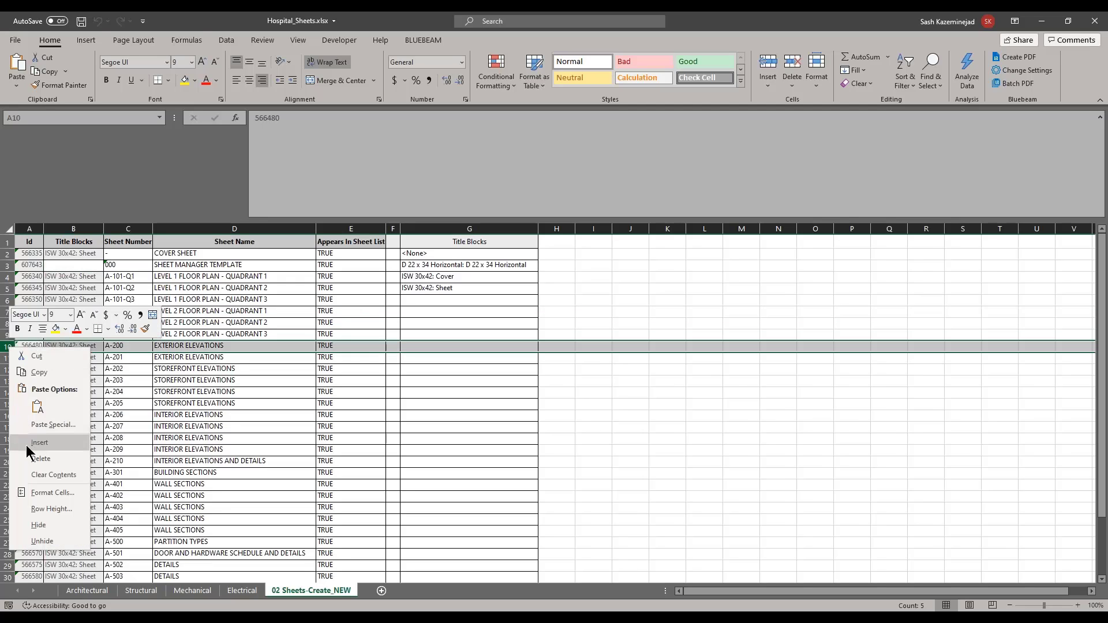
click(27, 445)
right_click(8, 347)
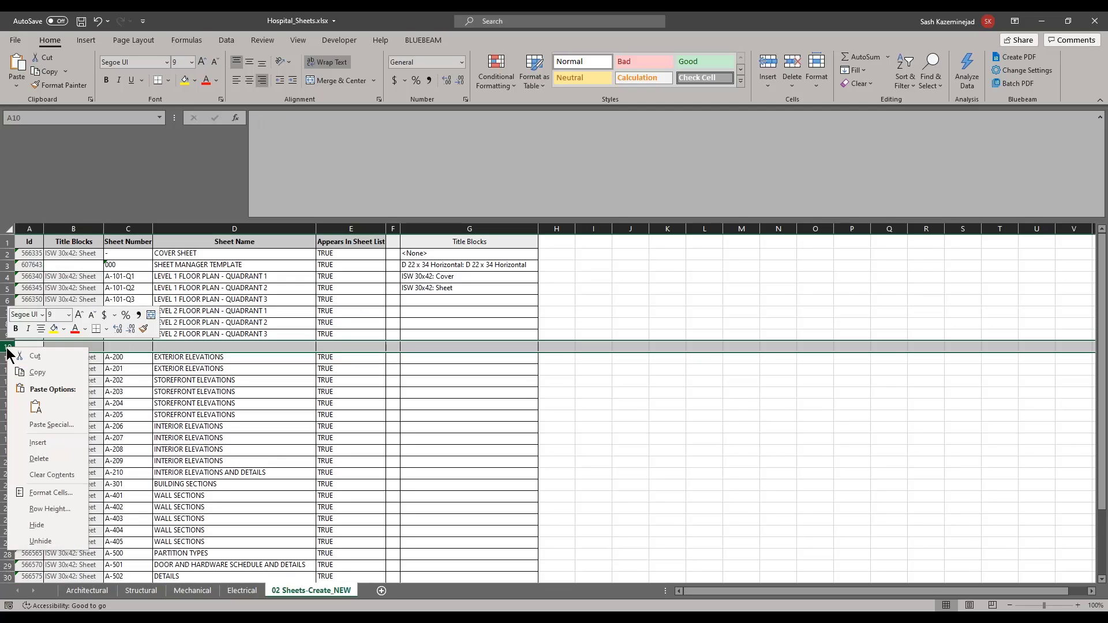
click(36, 443)
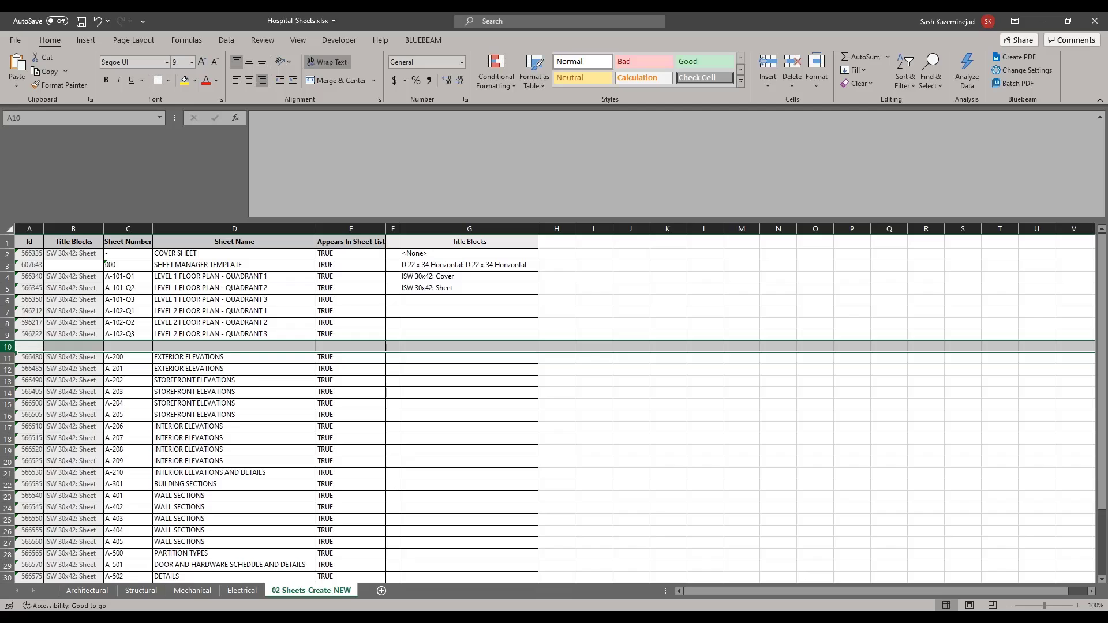
right_click(8, 346)
click(35, 443)
click(99, 415)
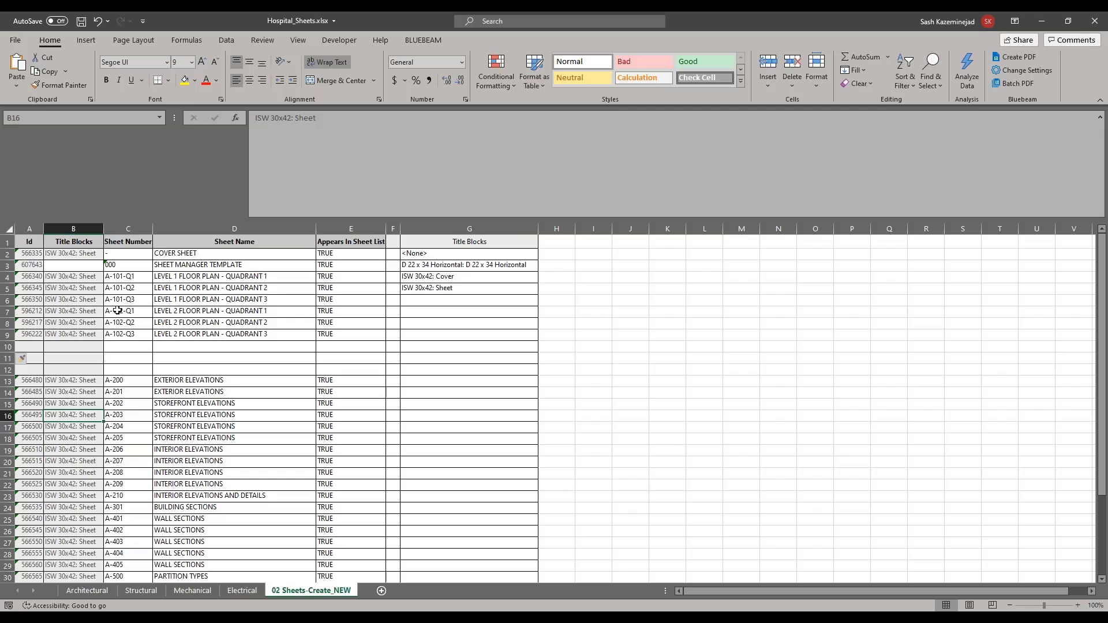
Step: Copy the Level 2 floor plan rows C7:E9 into C10, then select C10:C12 for find and replace
drag(118, 312, 321, 334)
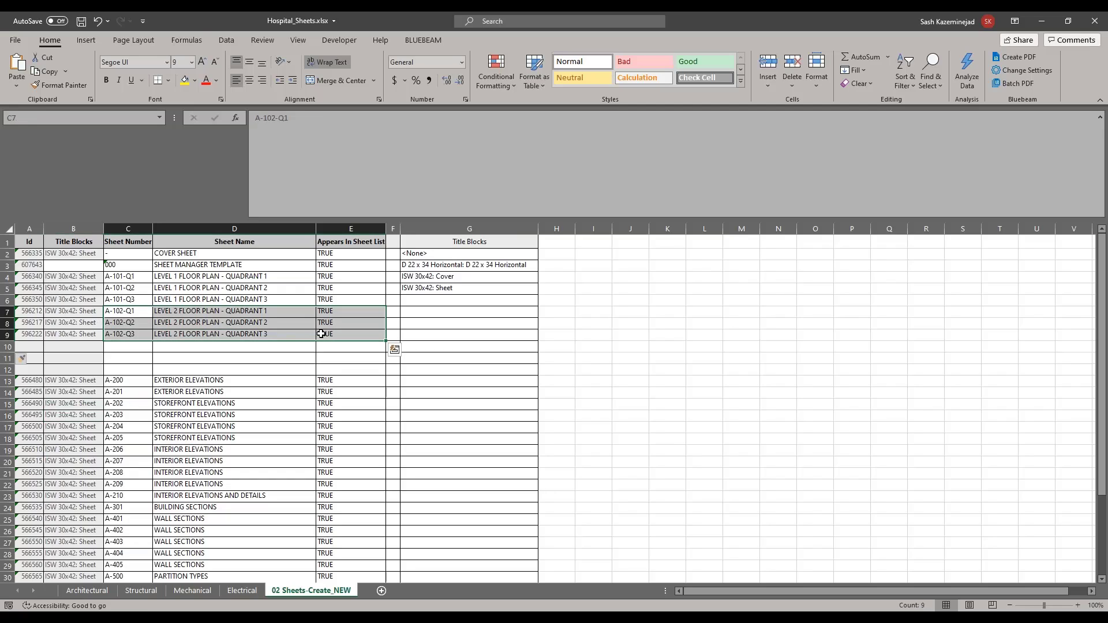
key(ctrl+c)
click(133, 348)
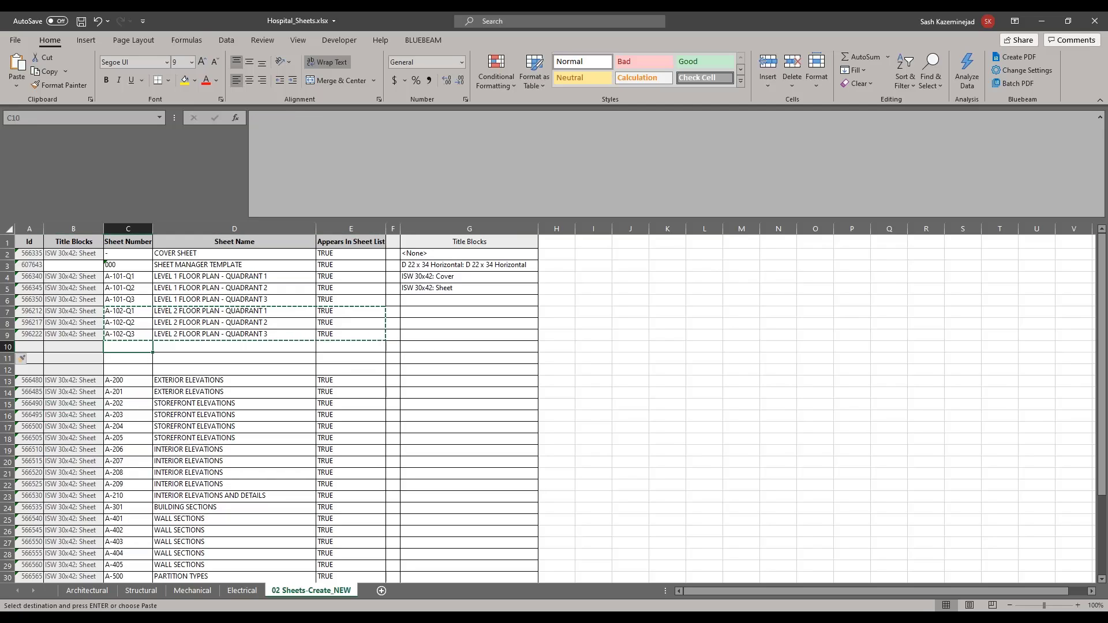
key(ctrl+v)
click(184, 404)
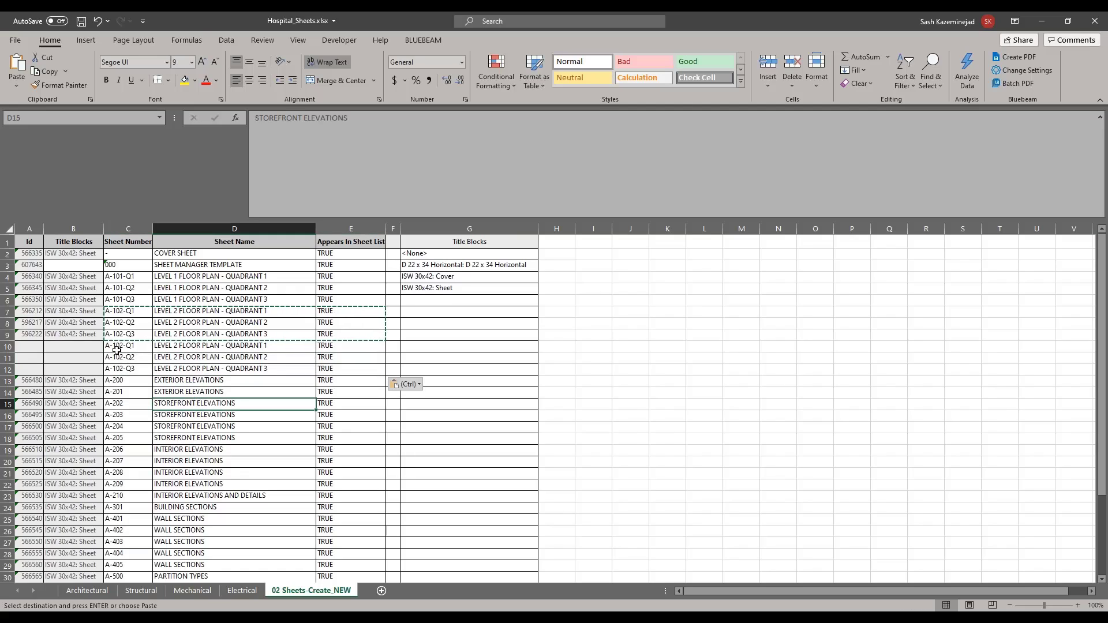
key(Escape)
drag(120, 347, 122, 368)
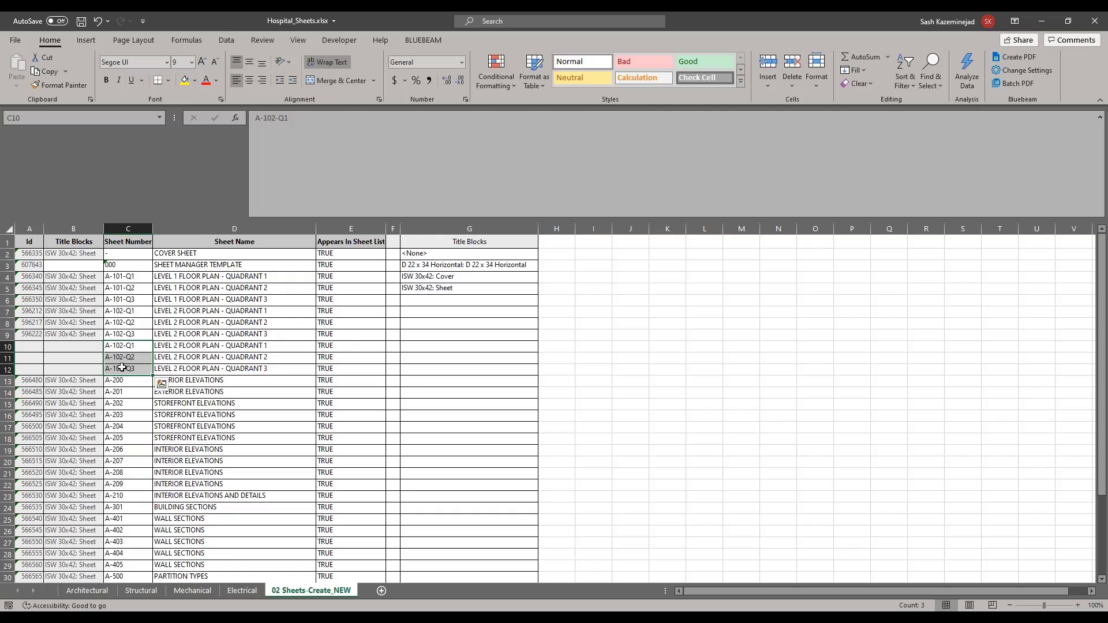
key(ctrl+f)
drag(855, 268, 598, 269)
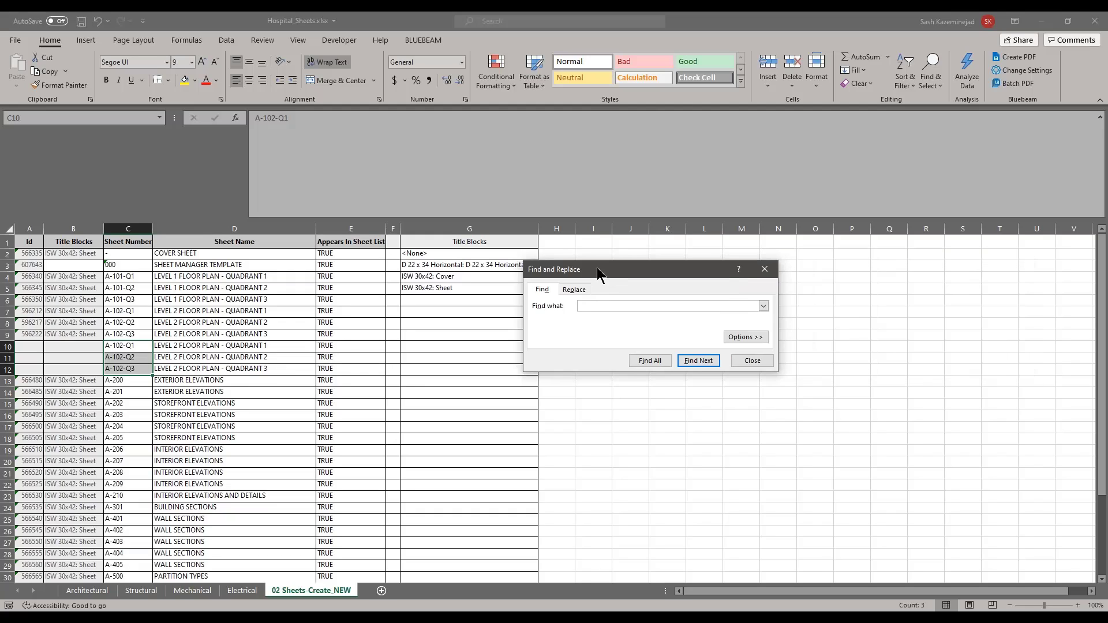
Step: Replace 102 with 103 in the three copied sheet numbers
click(571, 289)
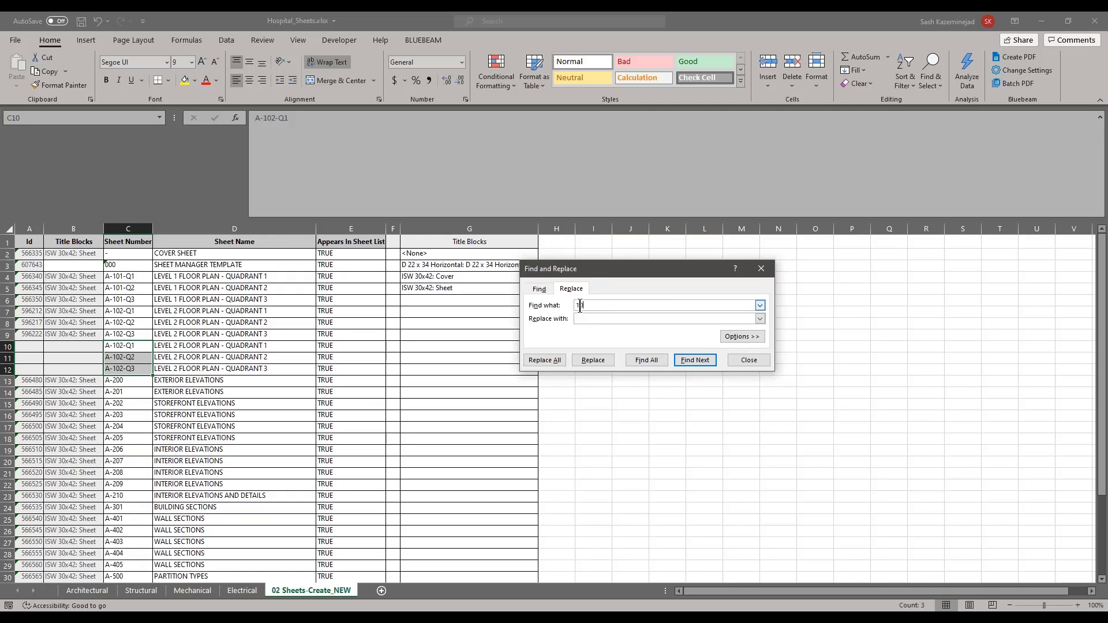
text(103)
click(537, 363)
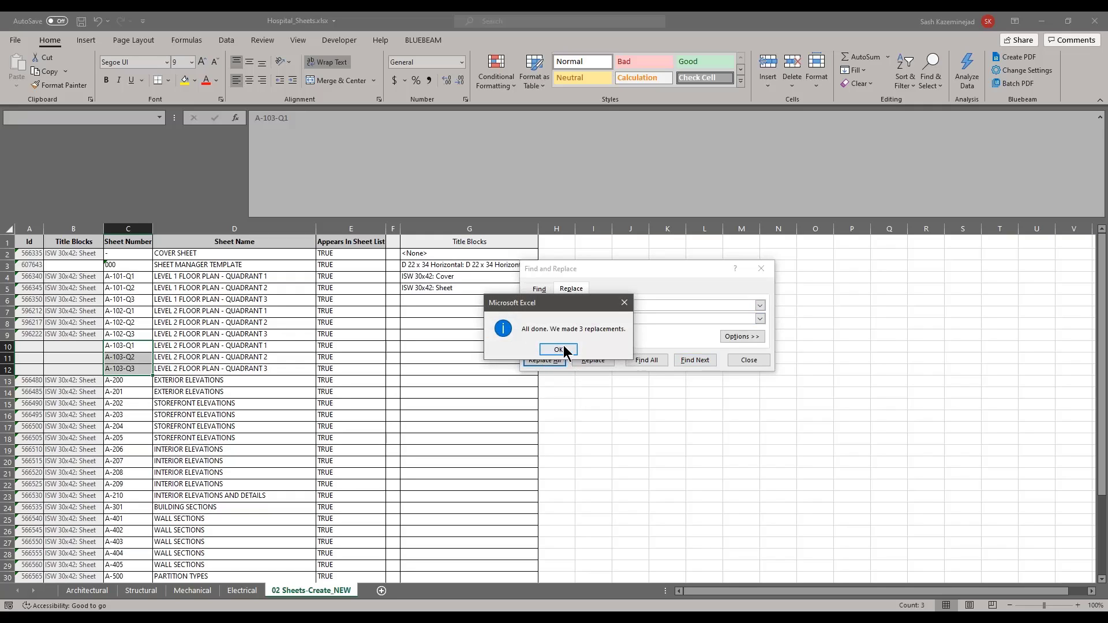
click(563, 348)
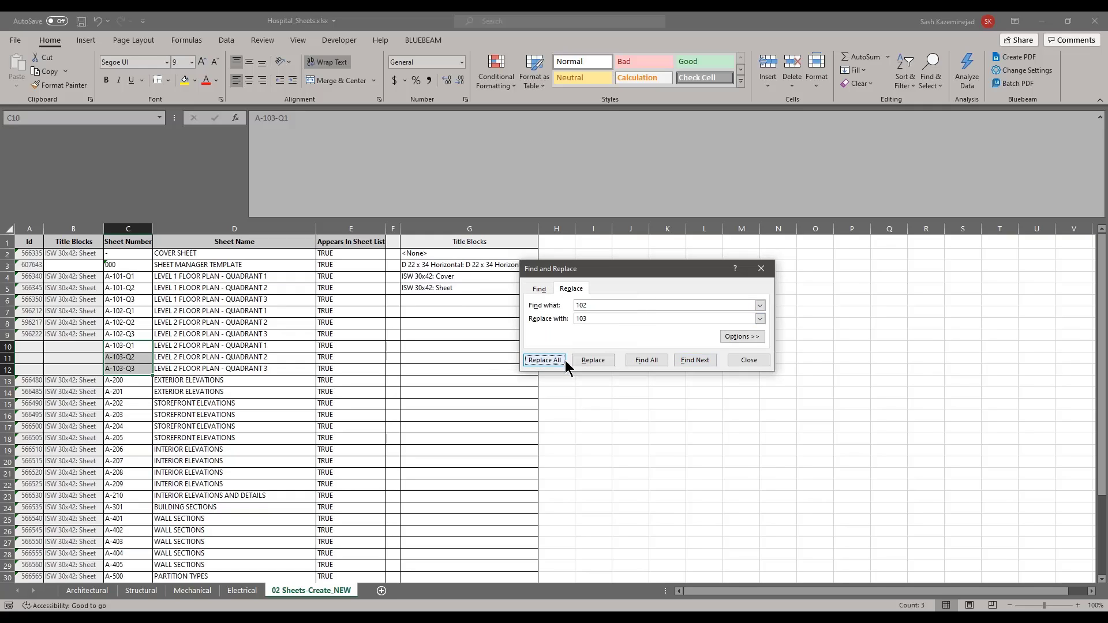
click(744, 362)
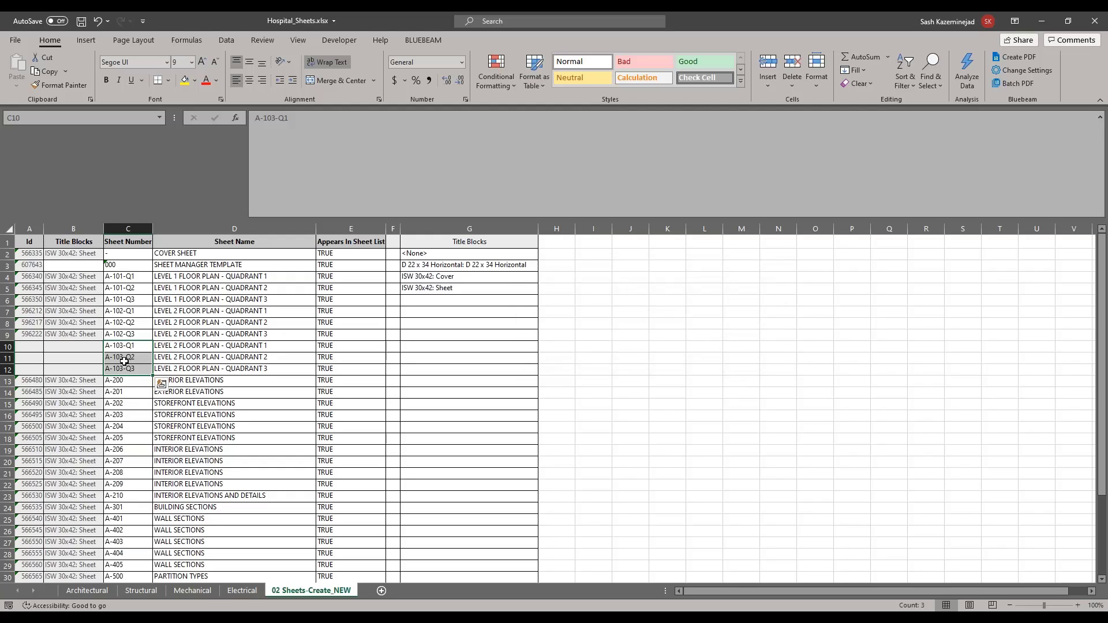
Step: Replace LEVEL 2 with LEVEL 3 in the three copied sheet names D10:D12
drag(166, 347, 169, 365)
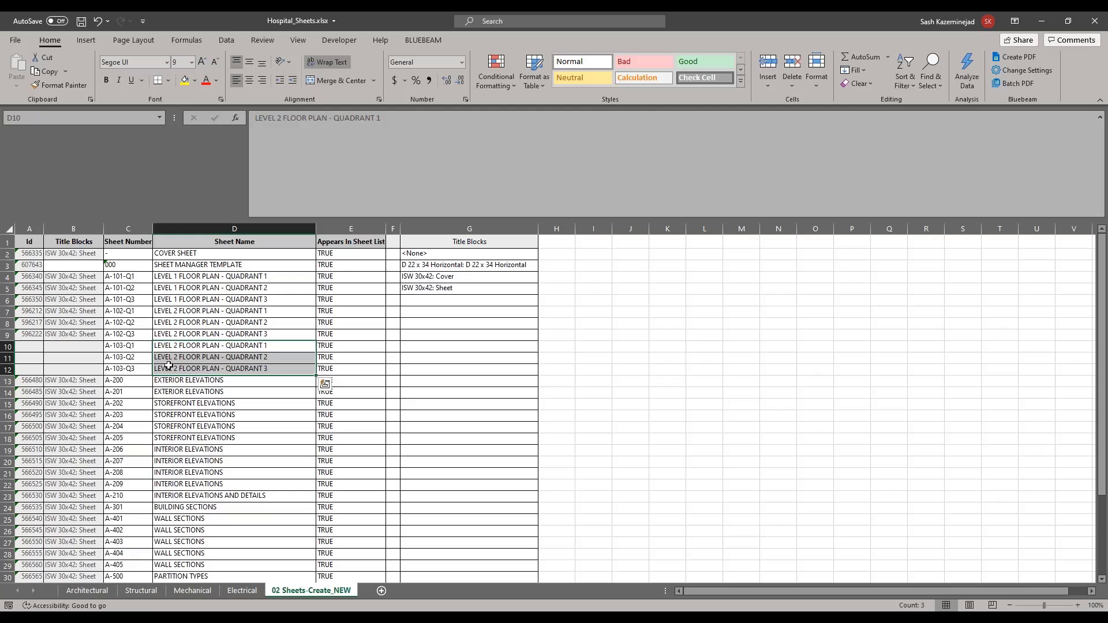
key(ctrl+f)
click(572, 302)
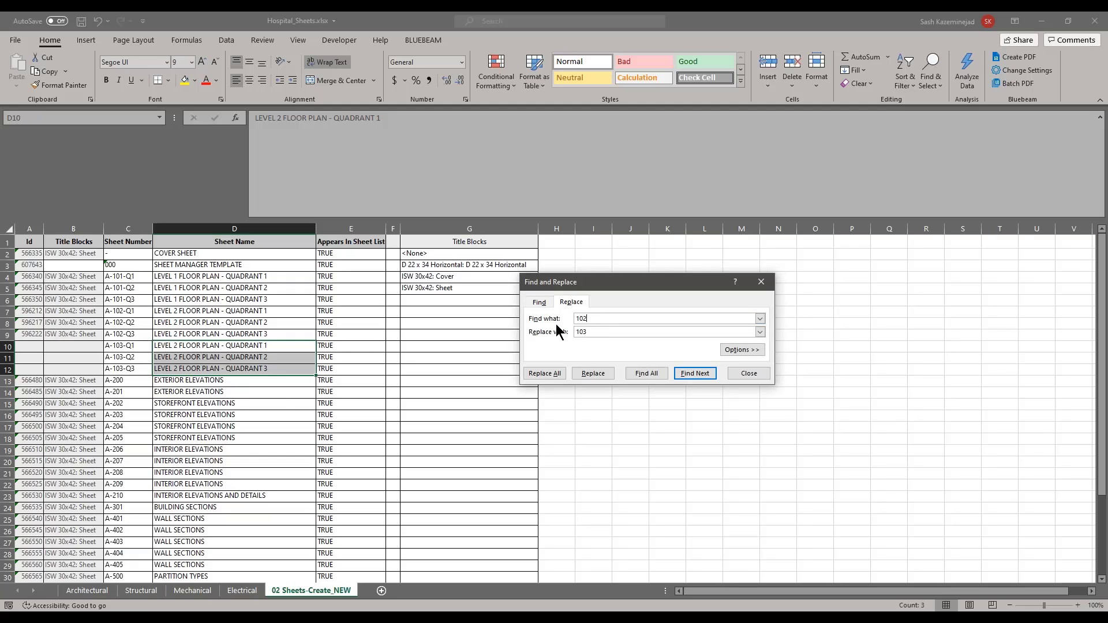
click(601, 331)
click(539, 373)
key(Return)
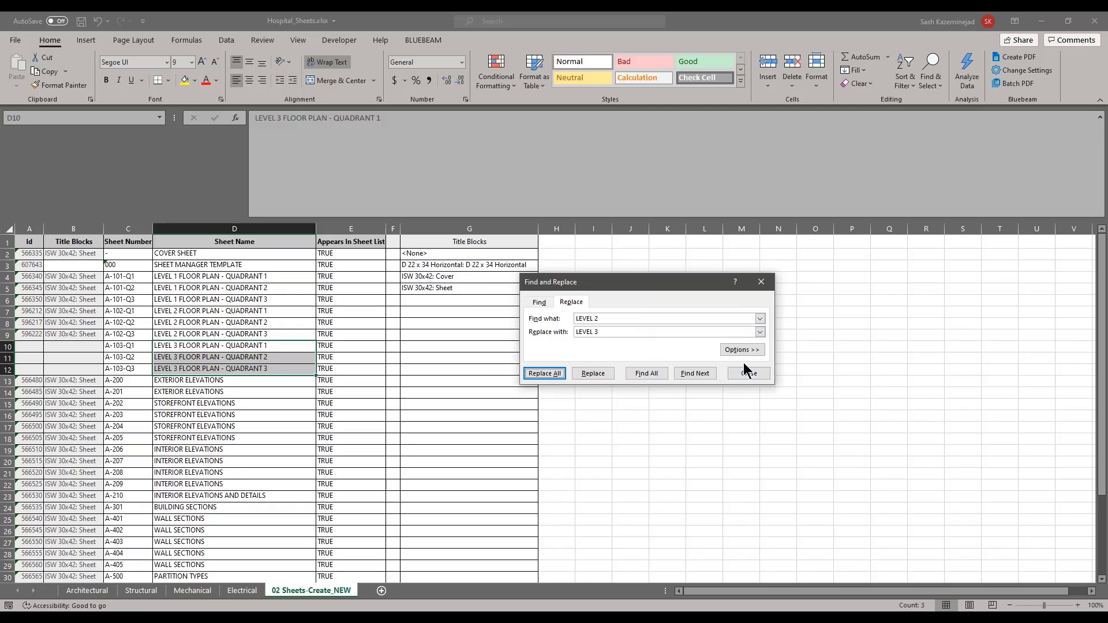
click(745, 373)
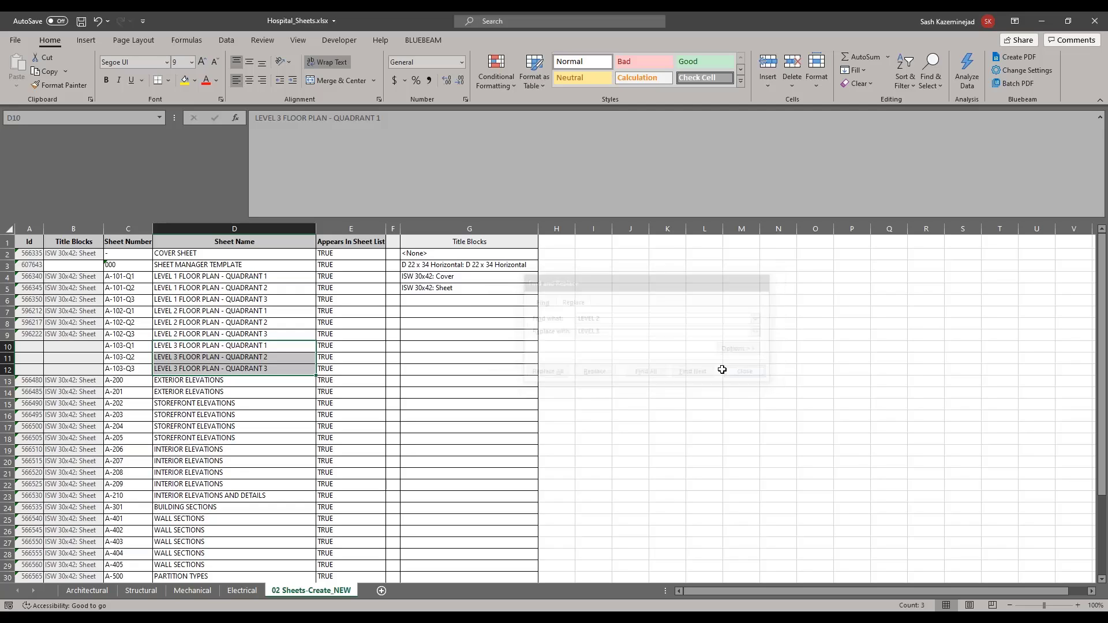
Step: Enter NEW as the Id in A10 and fill it down to A12
click(35, 349)
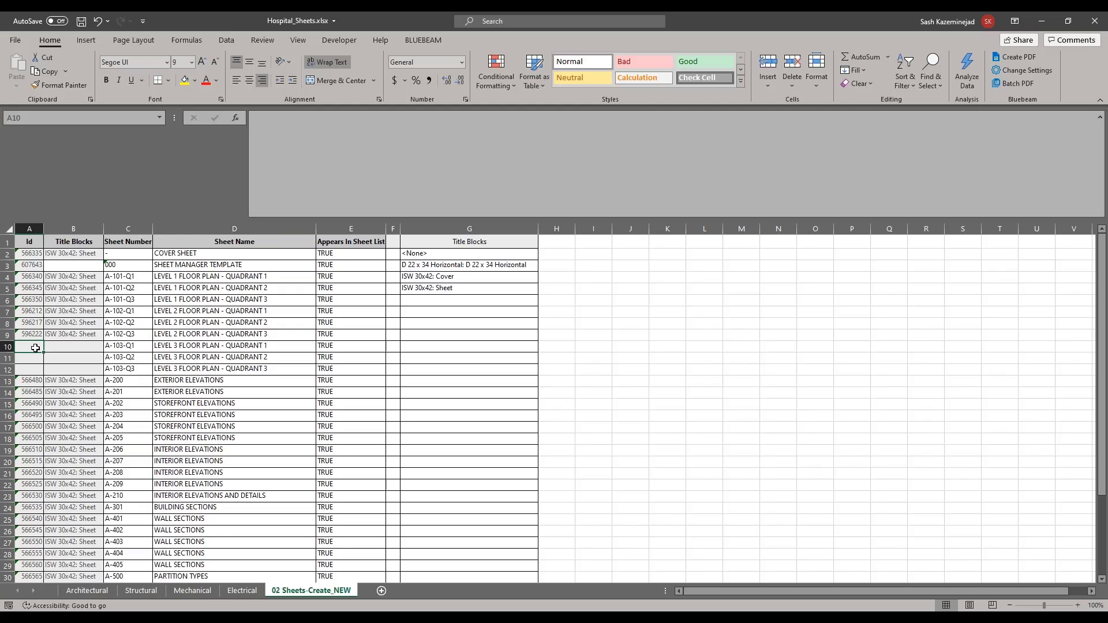
text(NEW)
key(Return)
click(30, 348)
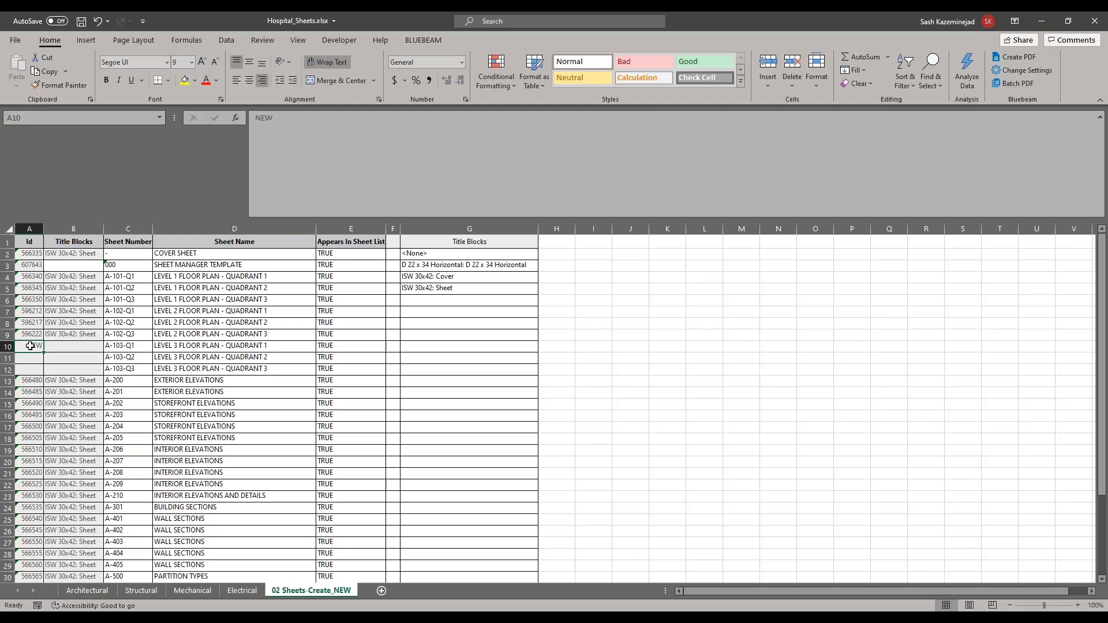
drag(44, 351, 42, 373)
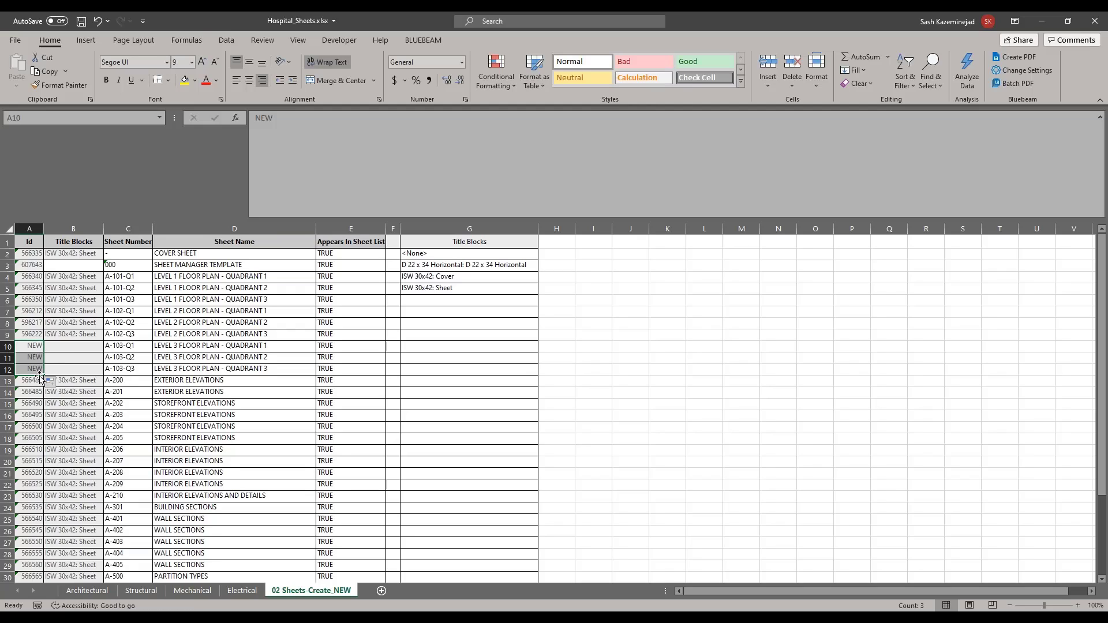
Step: Try filling B9's ISW 30x42: Sheet title block down into rows 10–12
click(63, 345)
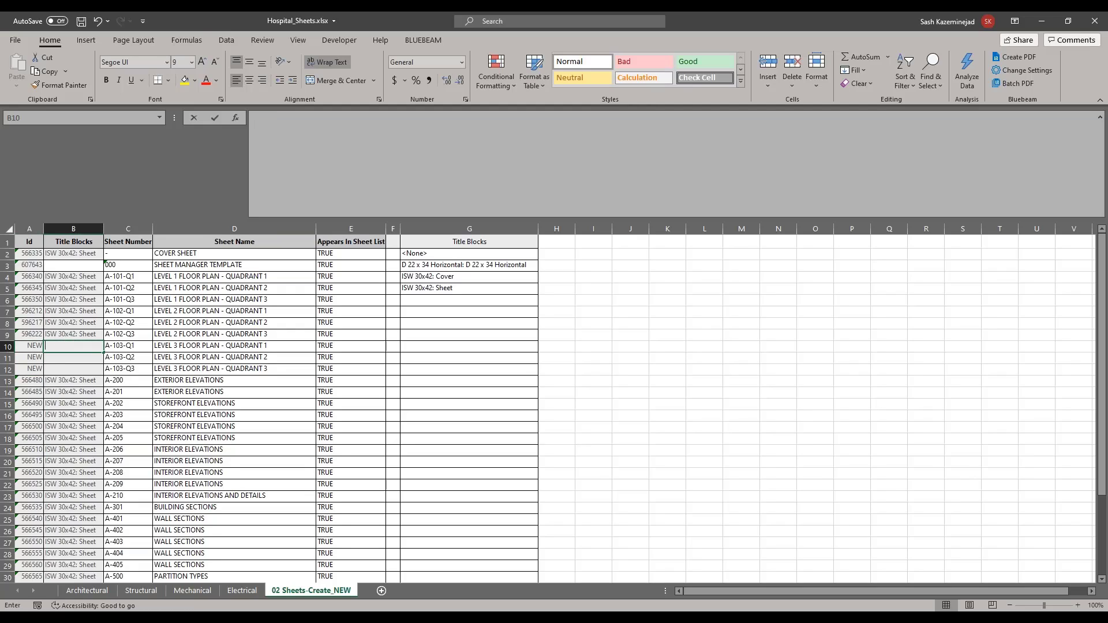
click(90, 354)
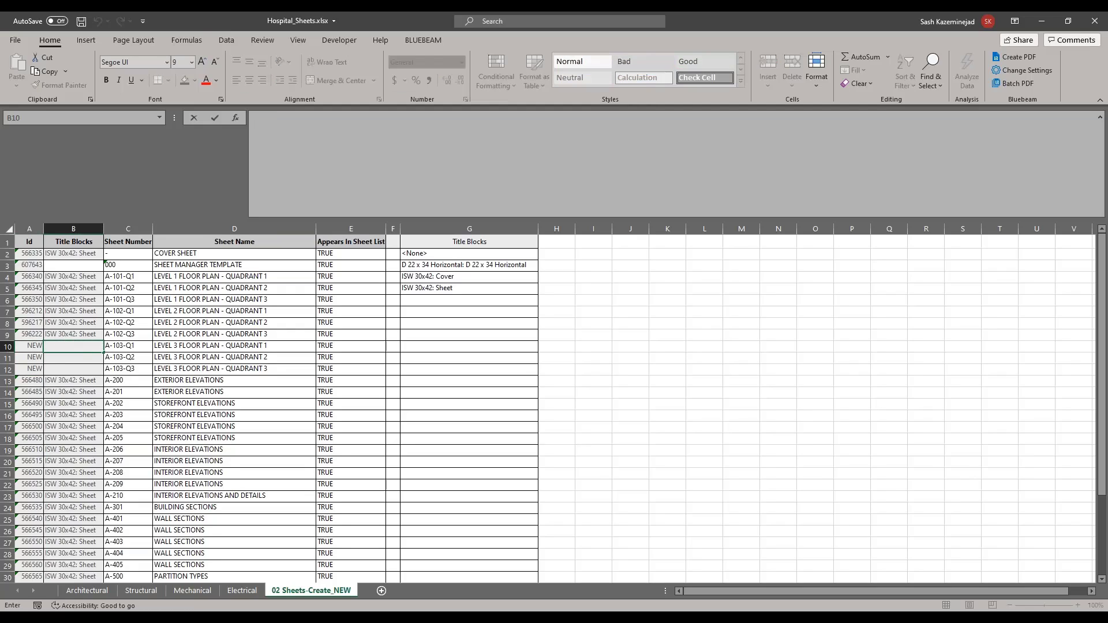
click(86, 367)
click(77, 334)
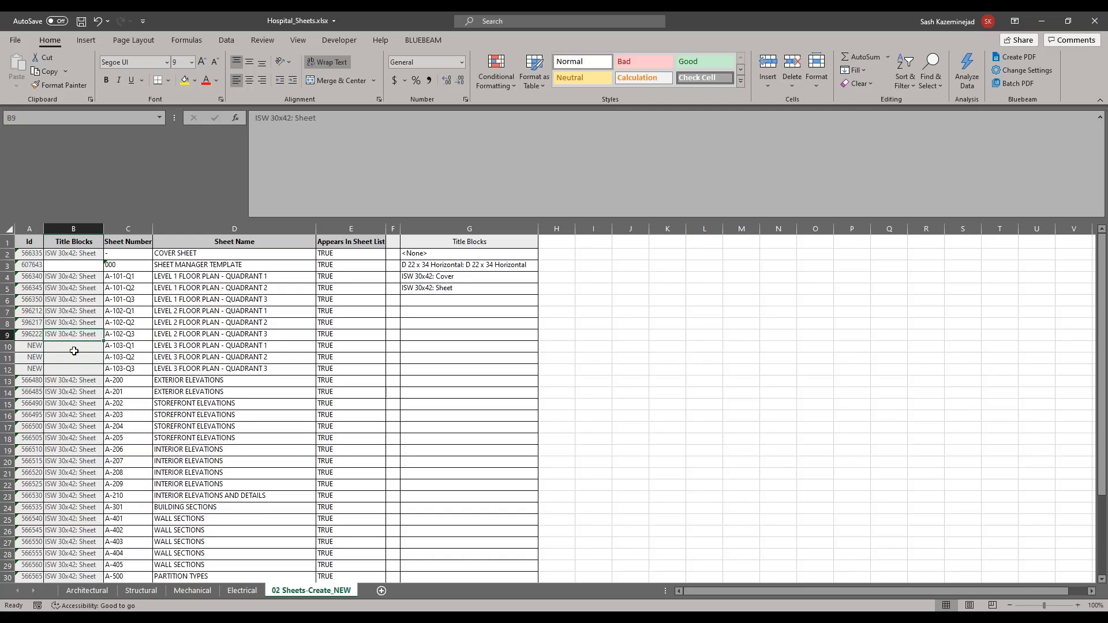
click(74, 348)
click(89, 337)
drag(103, 341, 103, 376)
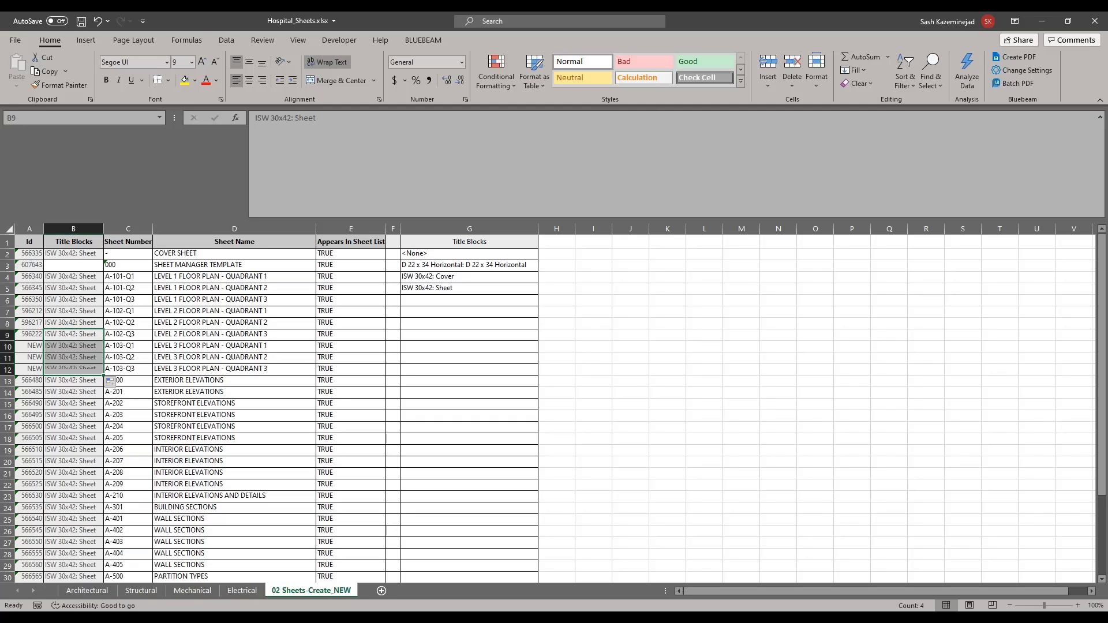
Step: Paste blank B3 into B10, choose ISW 30x42: Sheet from its dropdown, and fill to B12
click(79, 267)
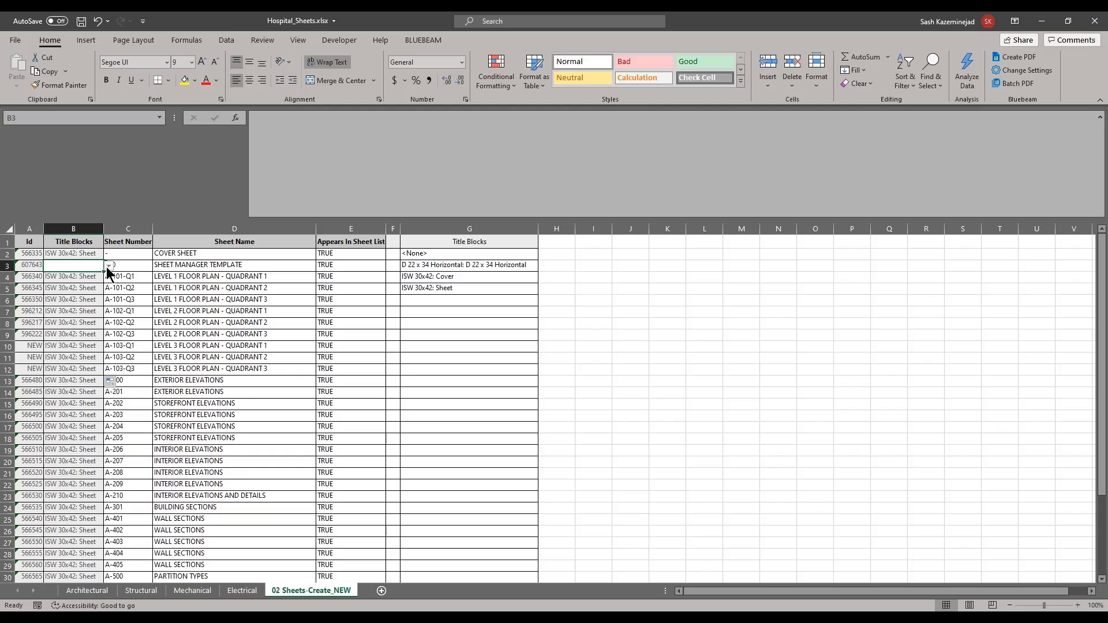
key(ctrl+c)
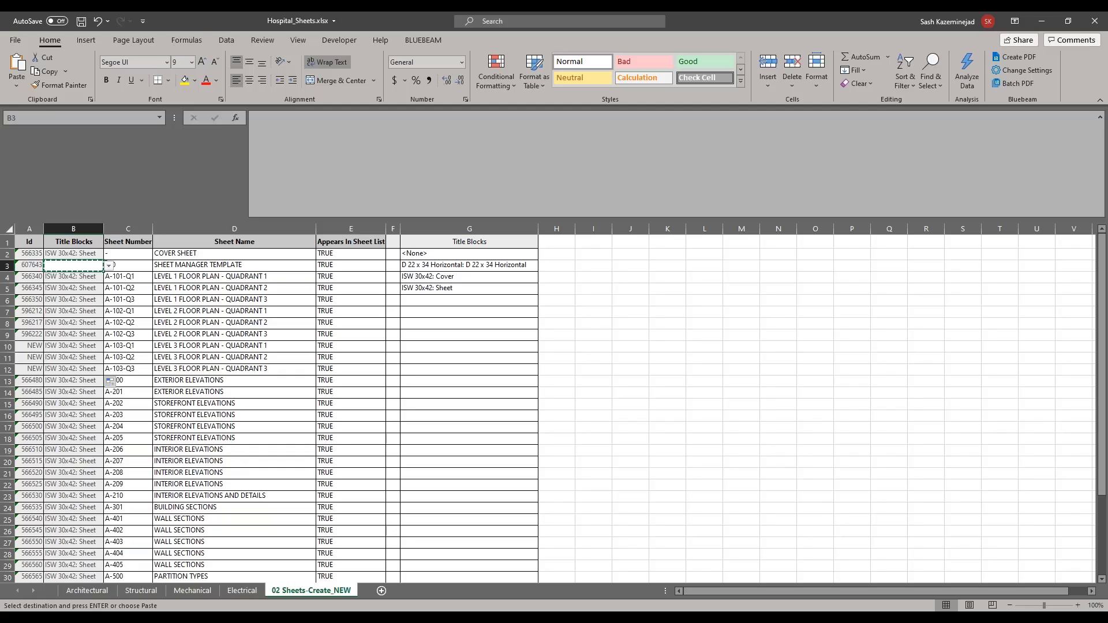
click(73, 347)
key(ctrl+v)
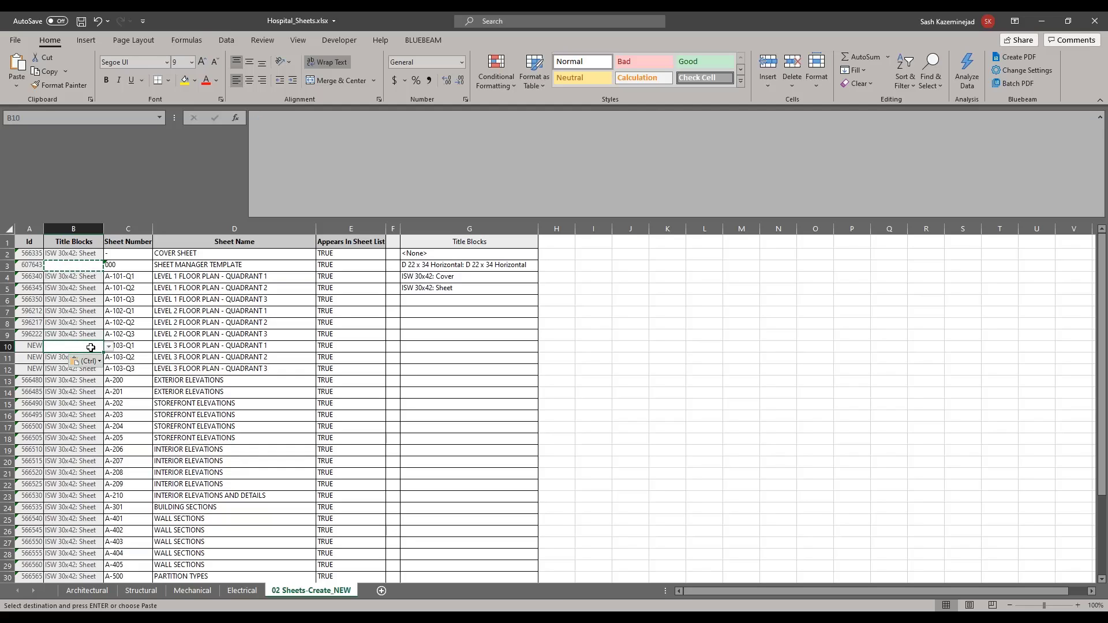
click(108, 348)
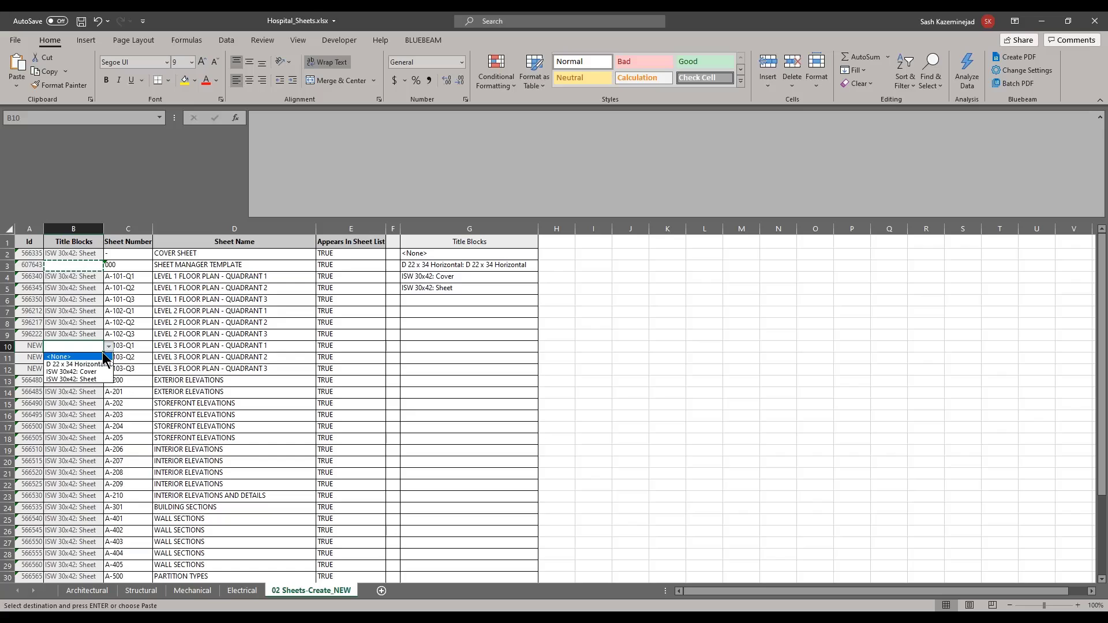
click(89, 379)
drag(103, 354, 103, 374)
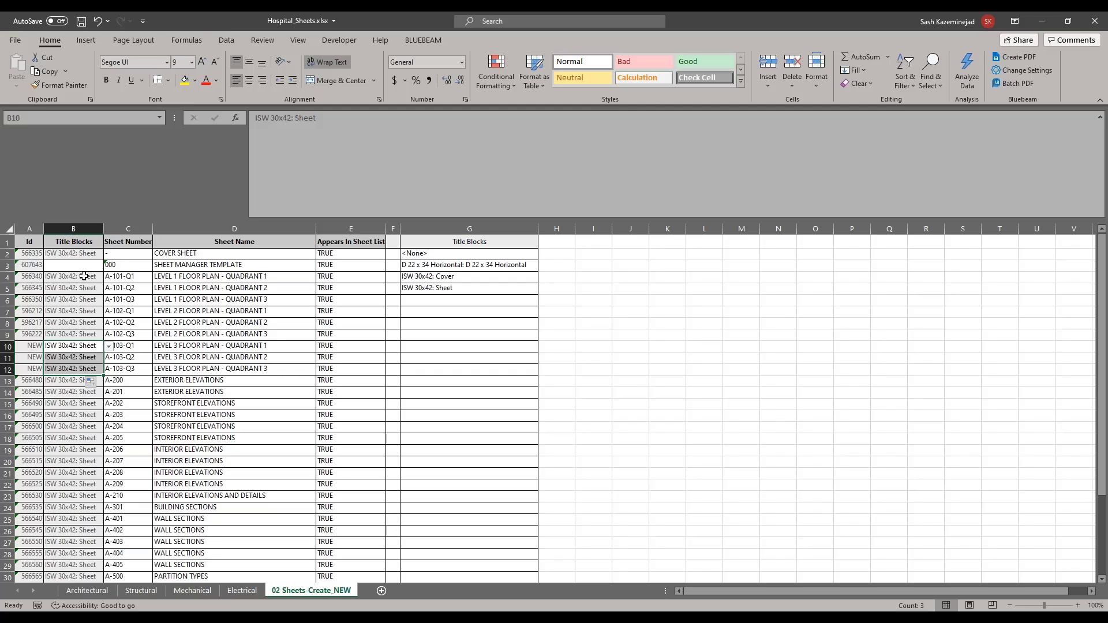
click(119, 394)
drag(28, 347, 30, 368)
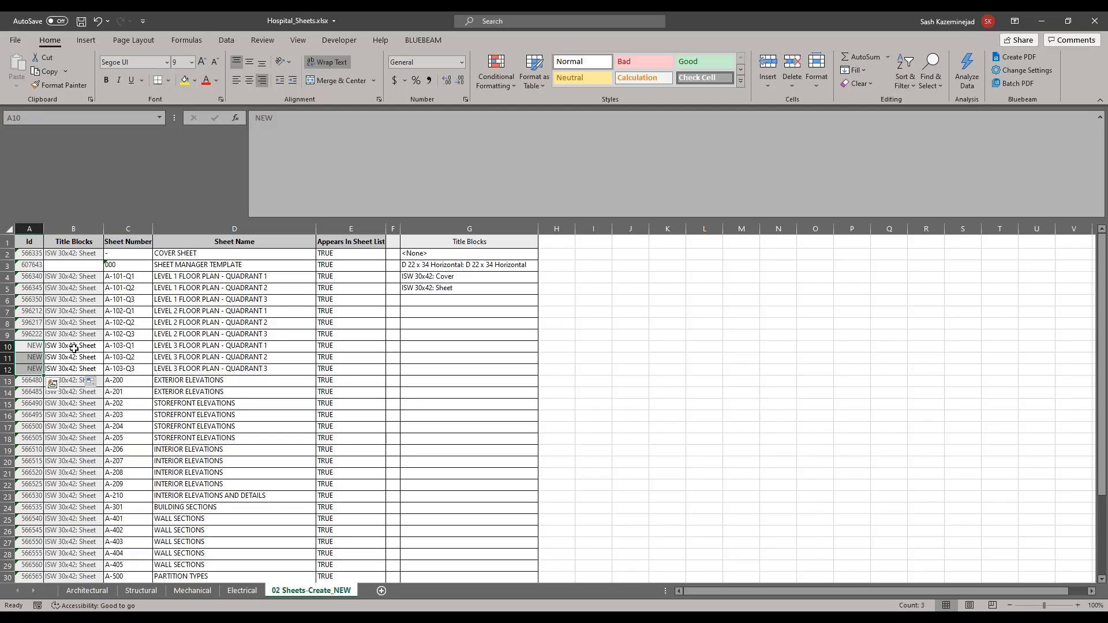
drag(128, 345, 128, 368)
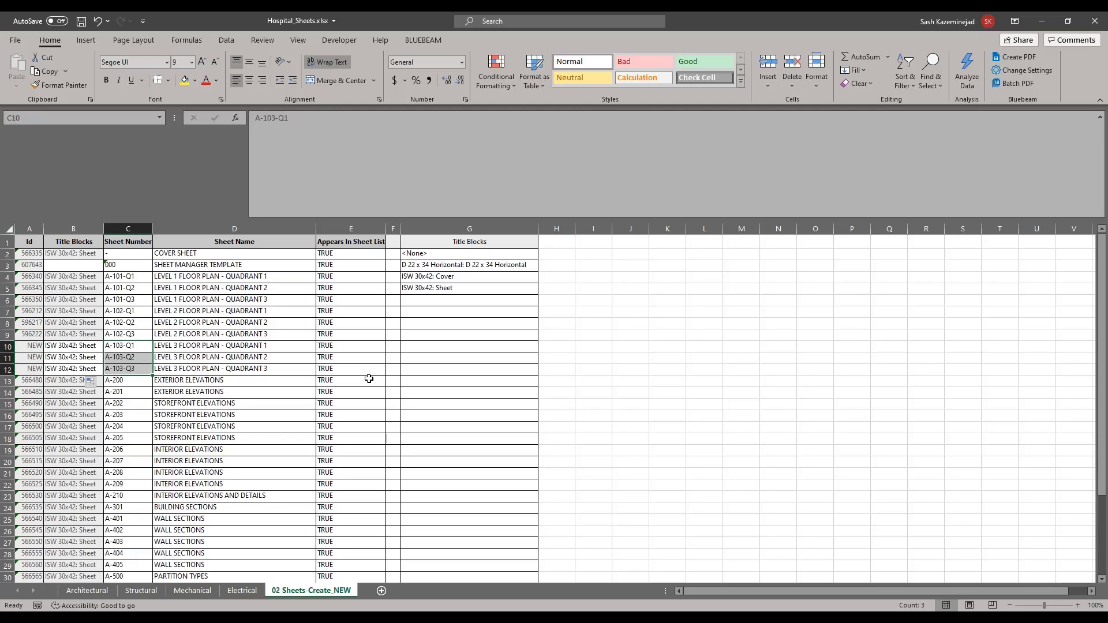
Step: Copy the structural sheet numbers and names A1:B43 on the Structural tab
scroll(354, 361, down, 8)
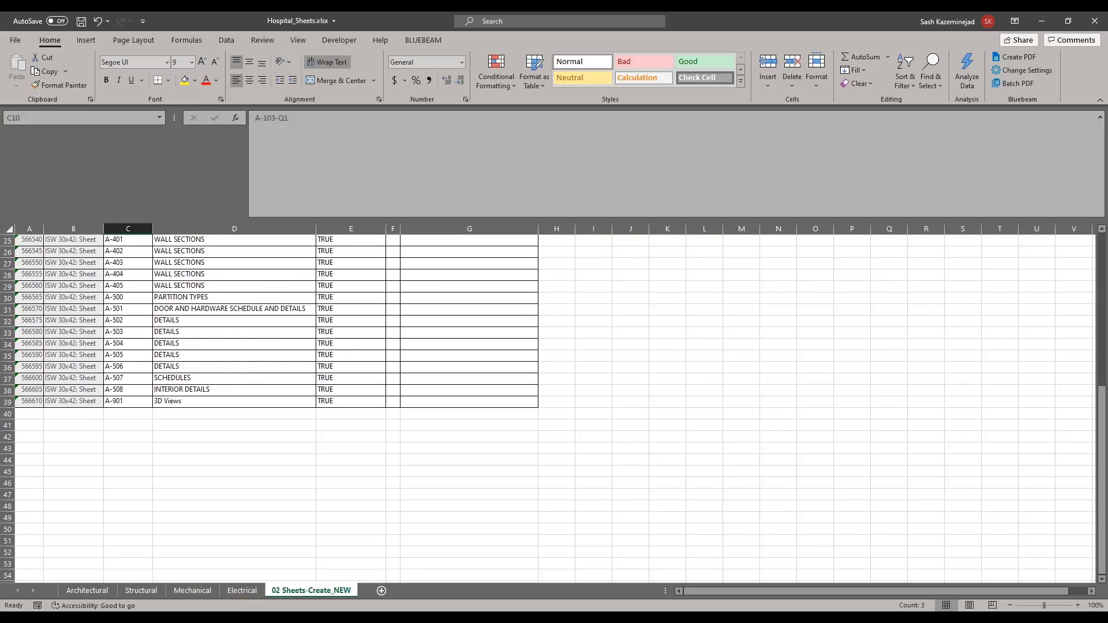
click(144, 590)
click(46, 278)
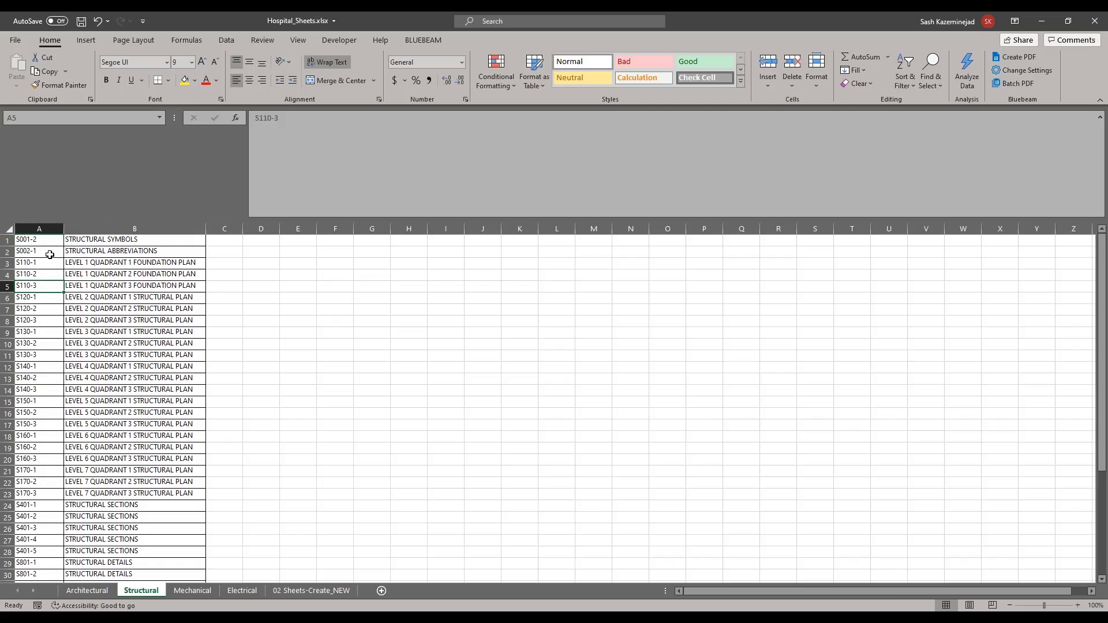
mouse_move(40, 240)
mouse_down()
mouse_move(104, 280)
mouse_move(178, 579)
mouse_move(161, 523)
mouse_move(162, 544)
mouse_up()
click(49, 72)
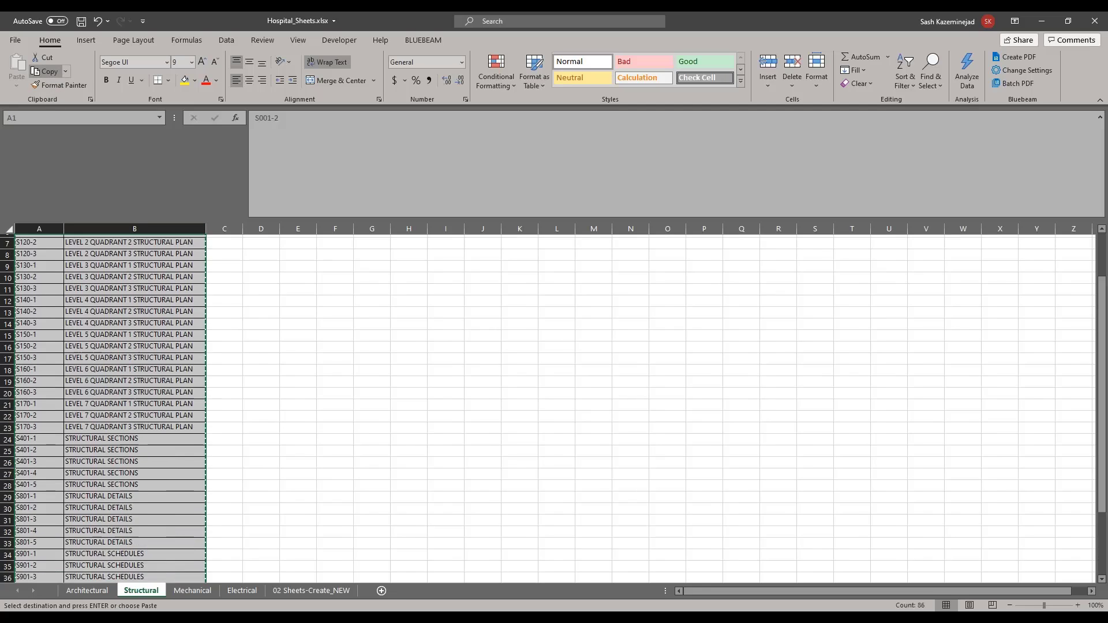
Step: Paste the structural list as values into C40 on the 02 Sheets-Create_NEW sheet
click(303, 591)
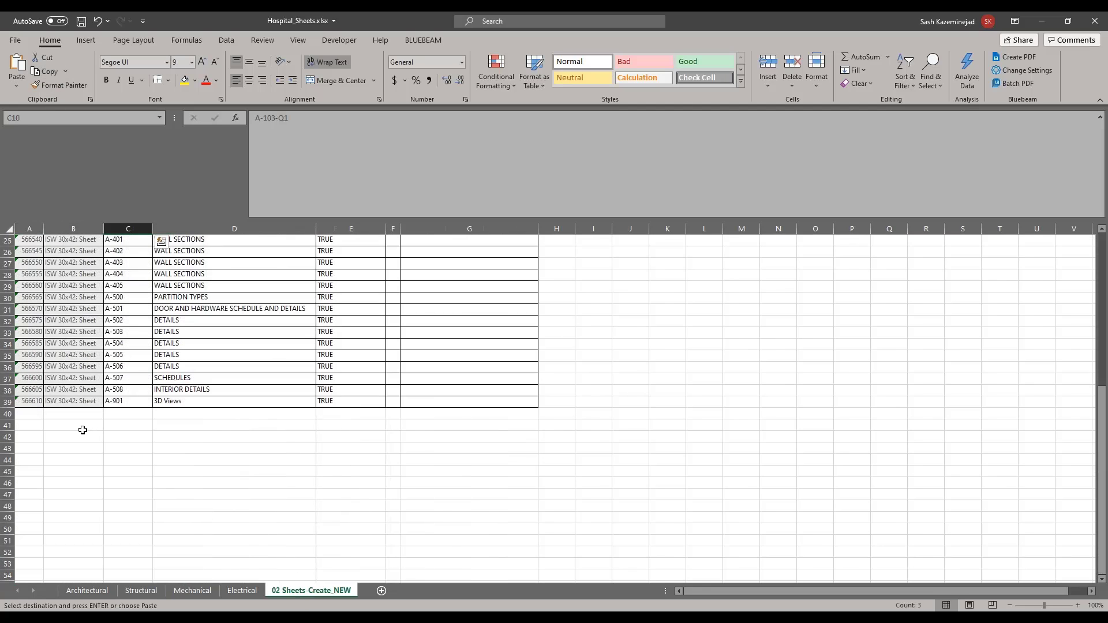
click(126, 415)
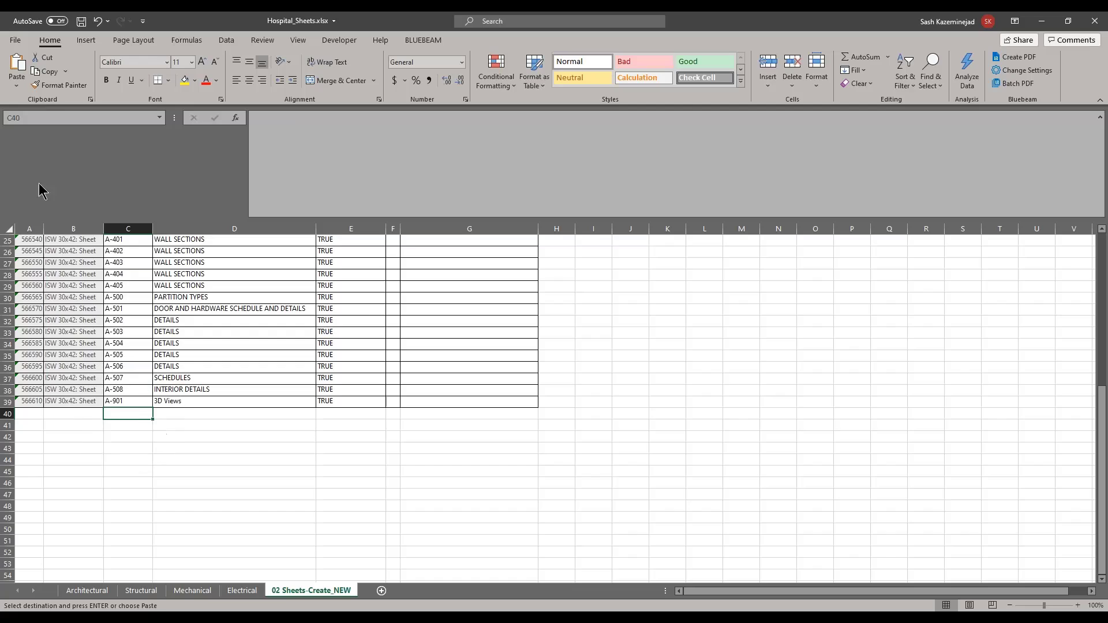
click(23, 81)
click(15, 169)
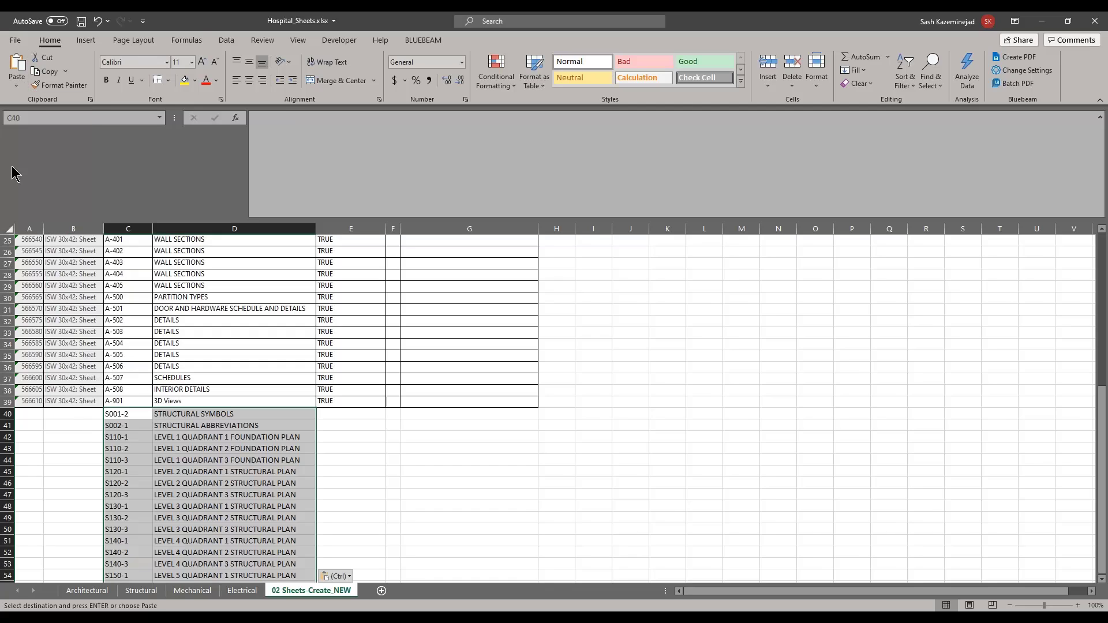
key(ctrl)
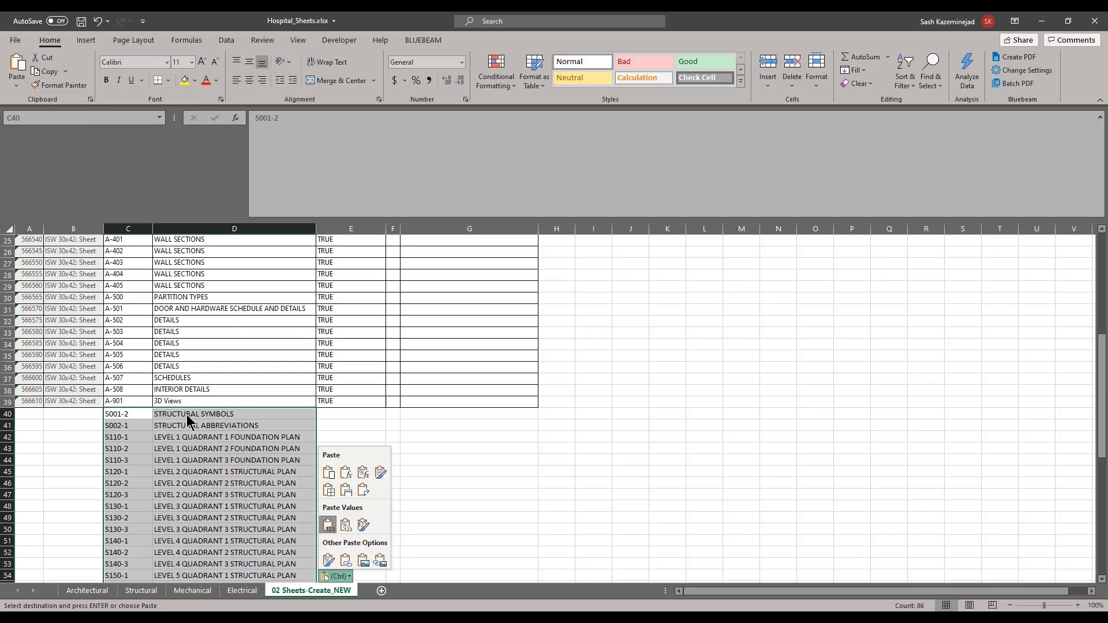
key(ctrl)
Step: Fill E39's TRUE down column E to row 82 beside the structural rows
click(327, 403)
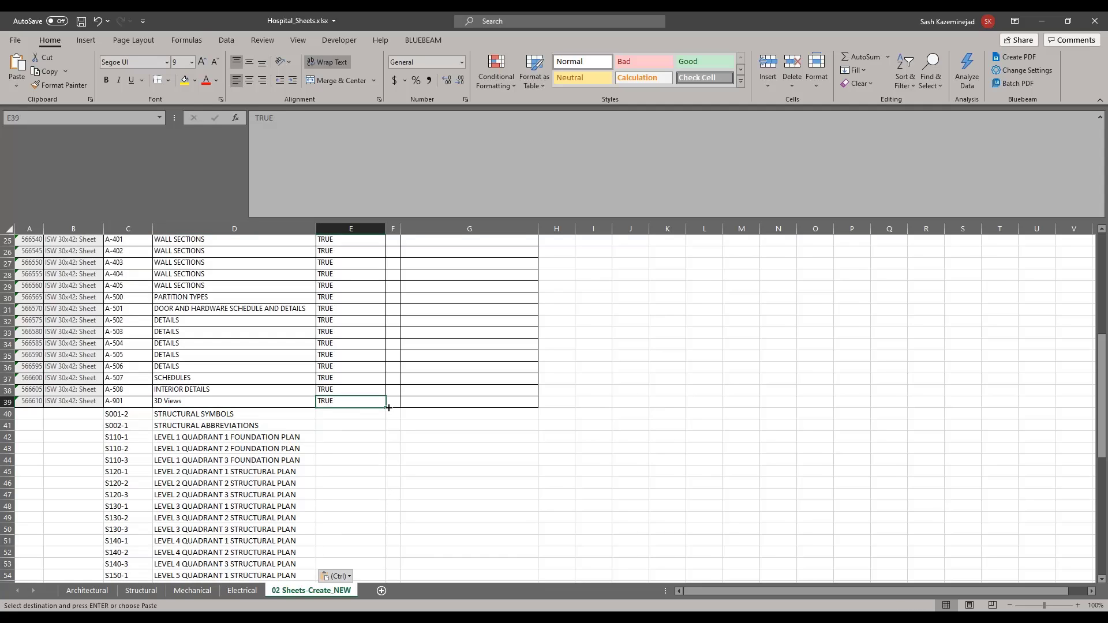
drag(388, 408, 362, 570)
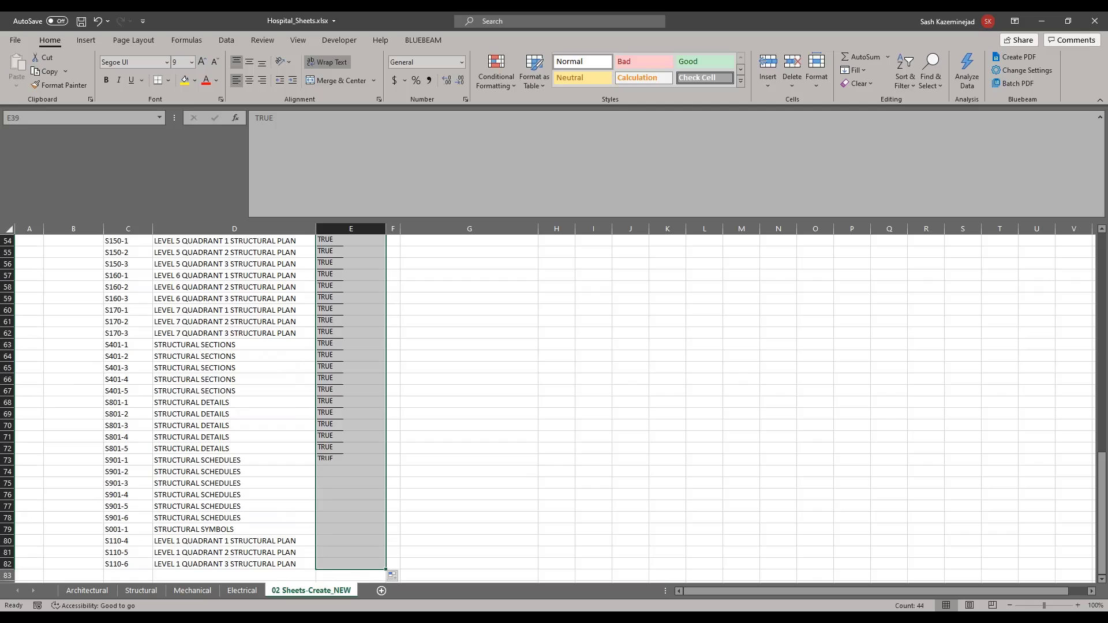
scroll(340, 531, up, 8)
scroll(332, 511, up, 2)
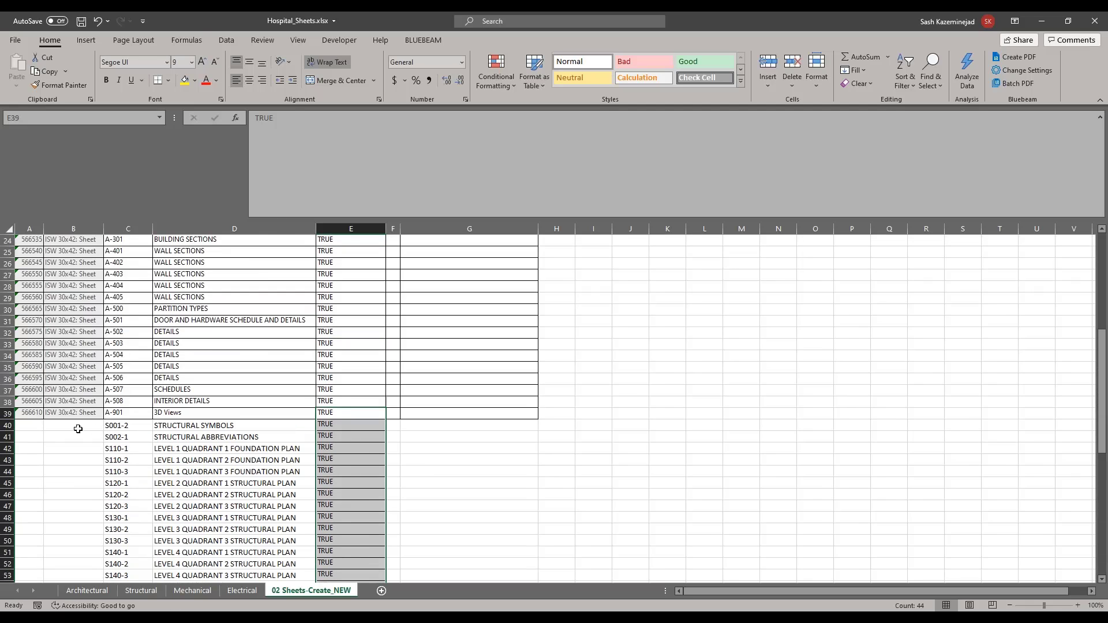
click(26, 427)
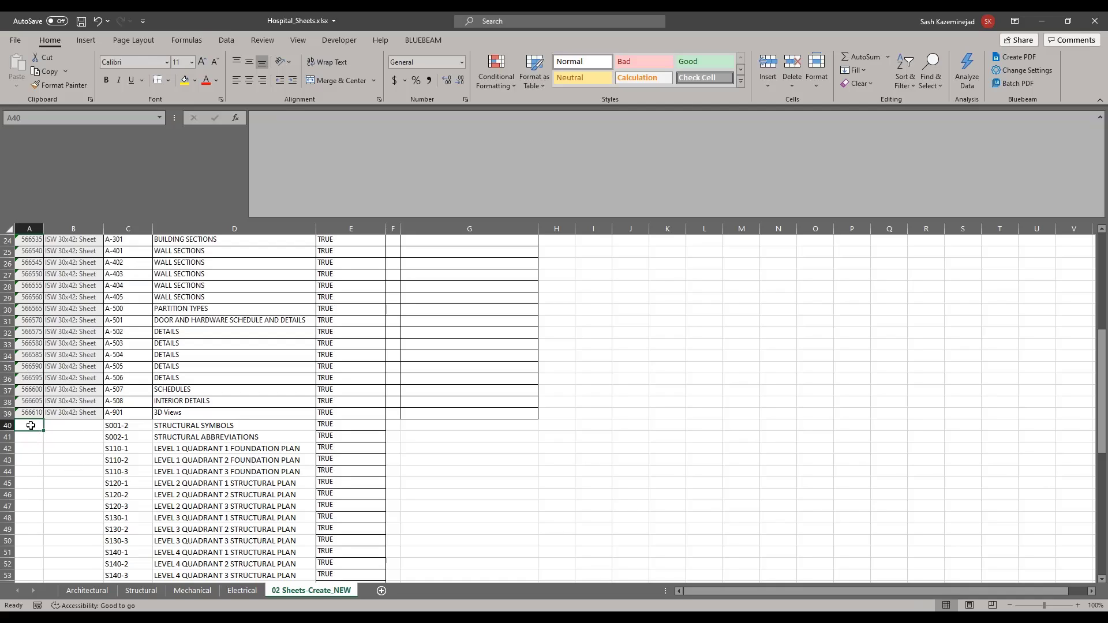
Step: Enter NEW in A40 and fill it down the Id column to A82
text(NEW)
key(Return)
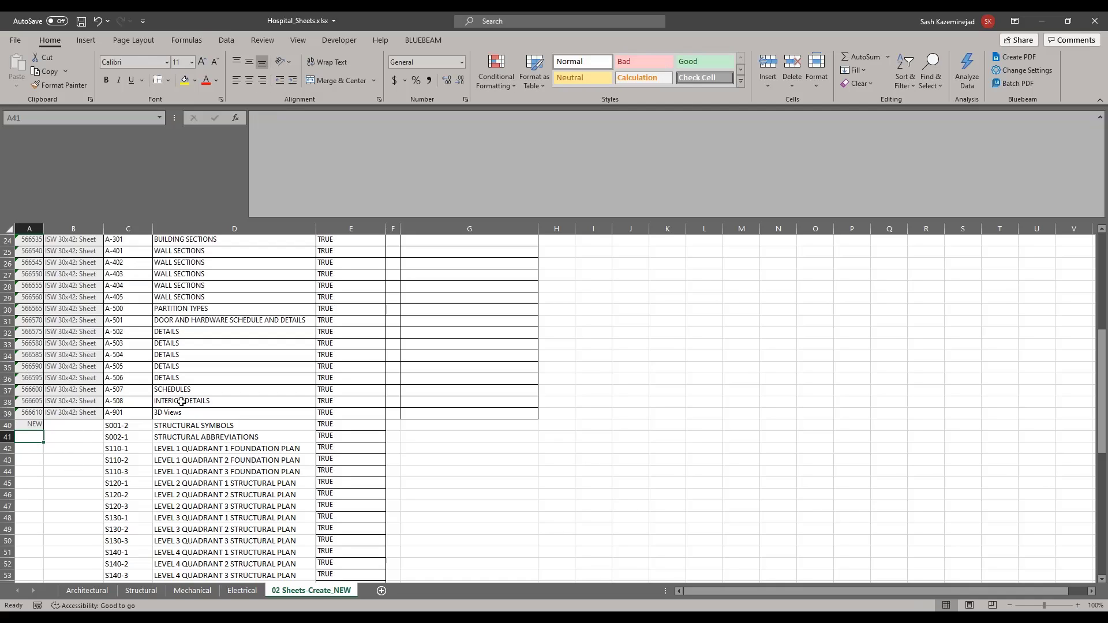
click(34, 426)
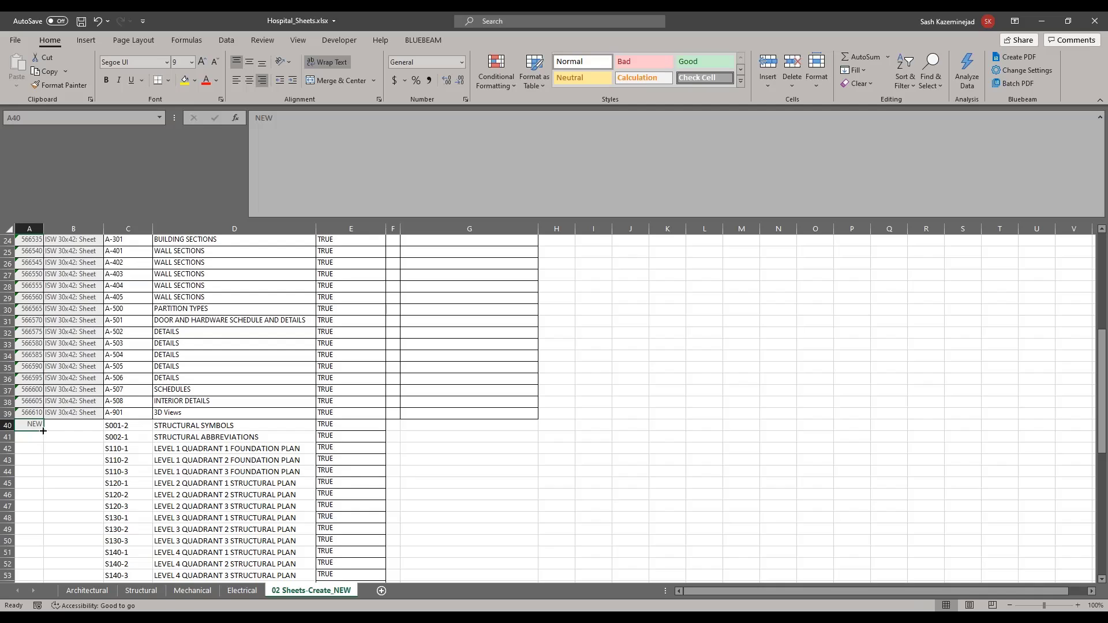
drag(44, 431, 42, 536)
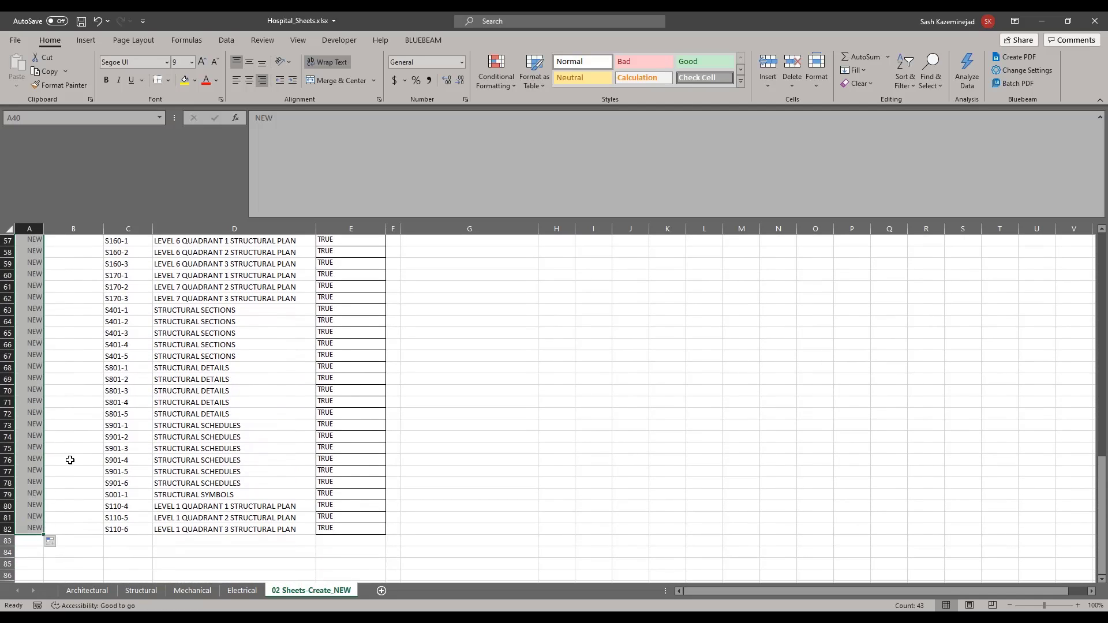
Step: Check the blank title block cells and save the workbook
scroll(79, 455, up, 8)
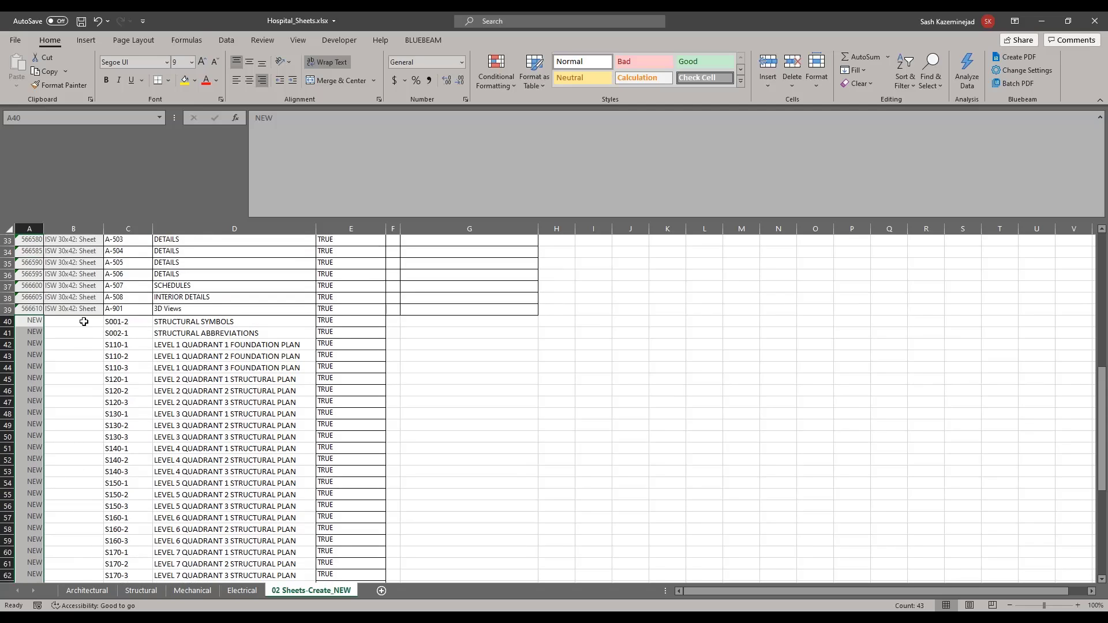
click(84, 322)
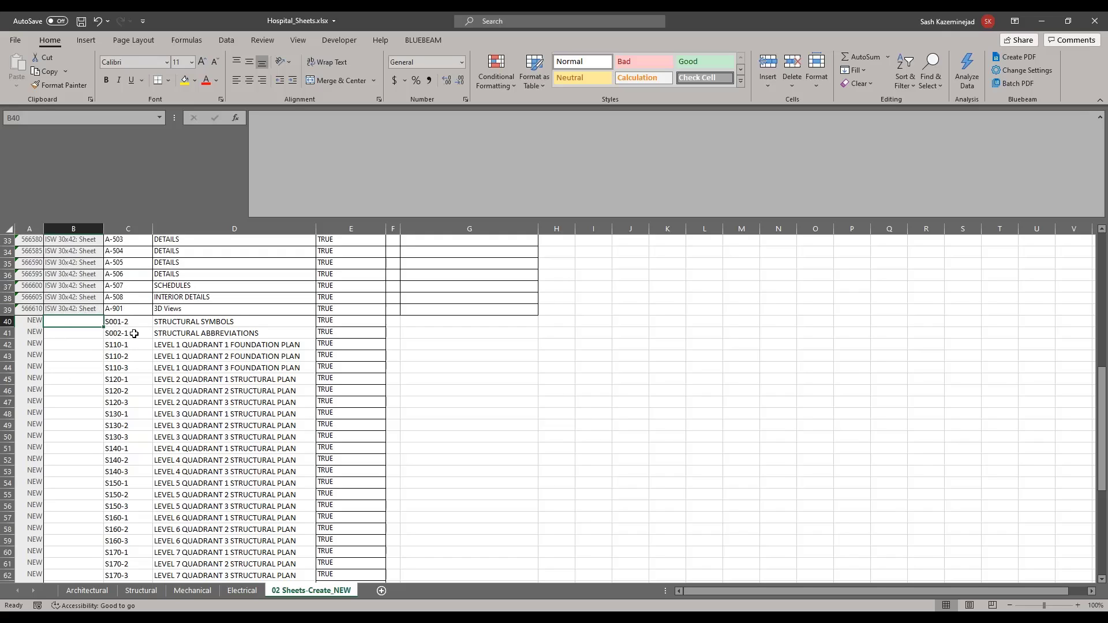
scroll(134, 333, up, 10)
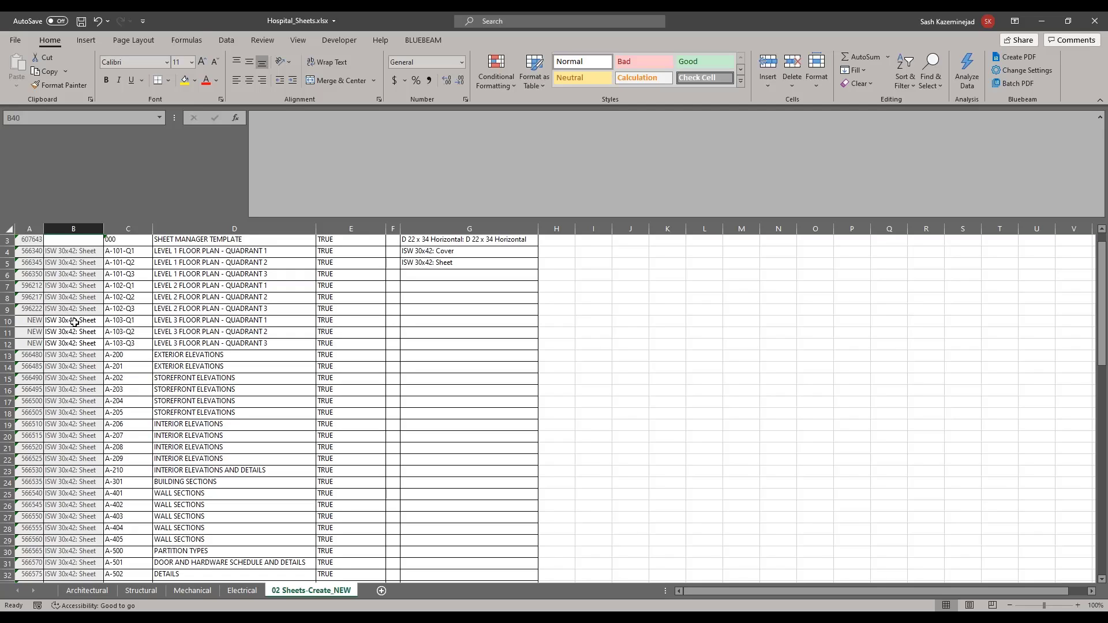
scroll(72, 332, down, 10)
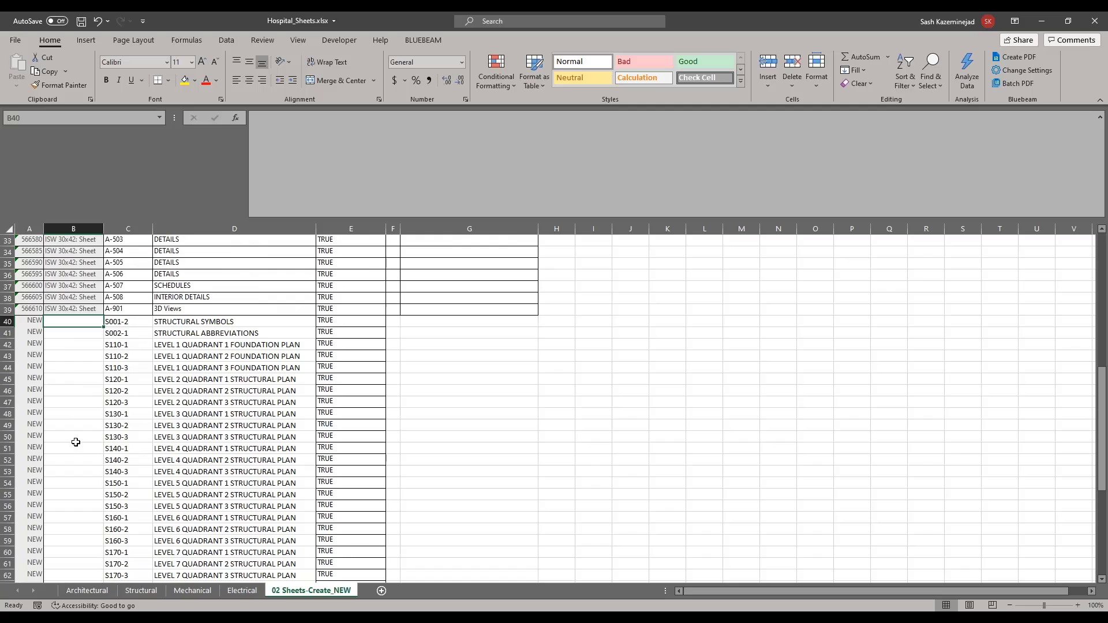
click(82, 22)
Step: Close Excel, import Hospital_Sheets.xlsx into the link, and scroll through the preview's new sheets
click(1095, 20)
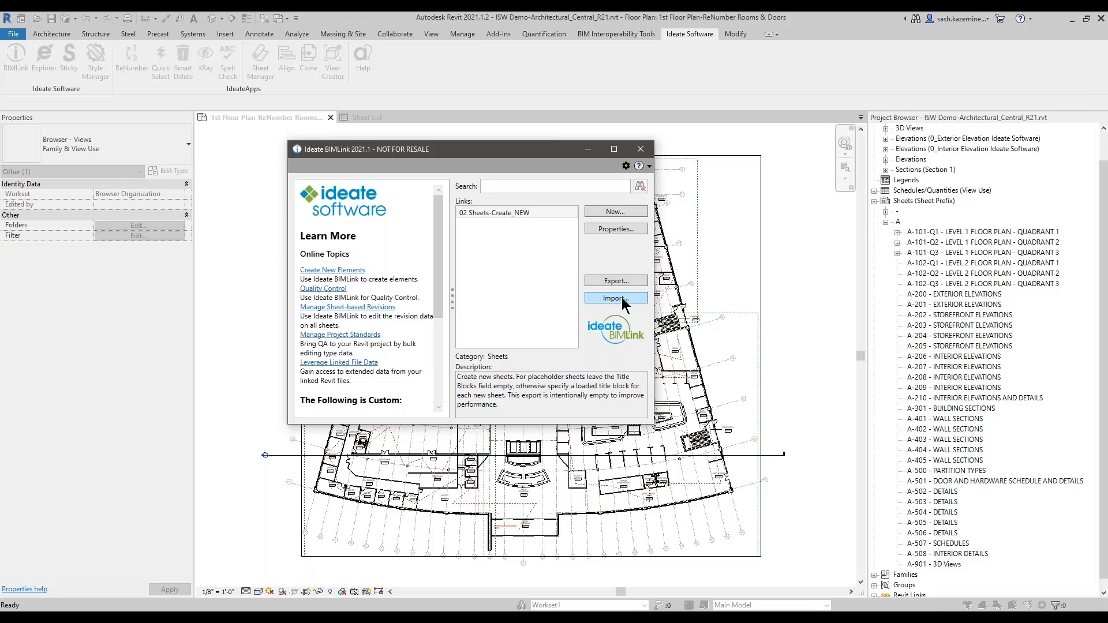
click(623, 299)
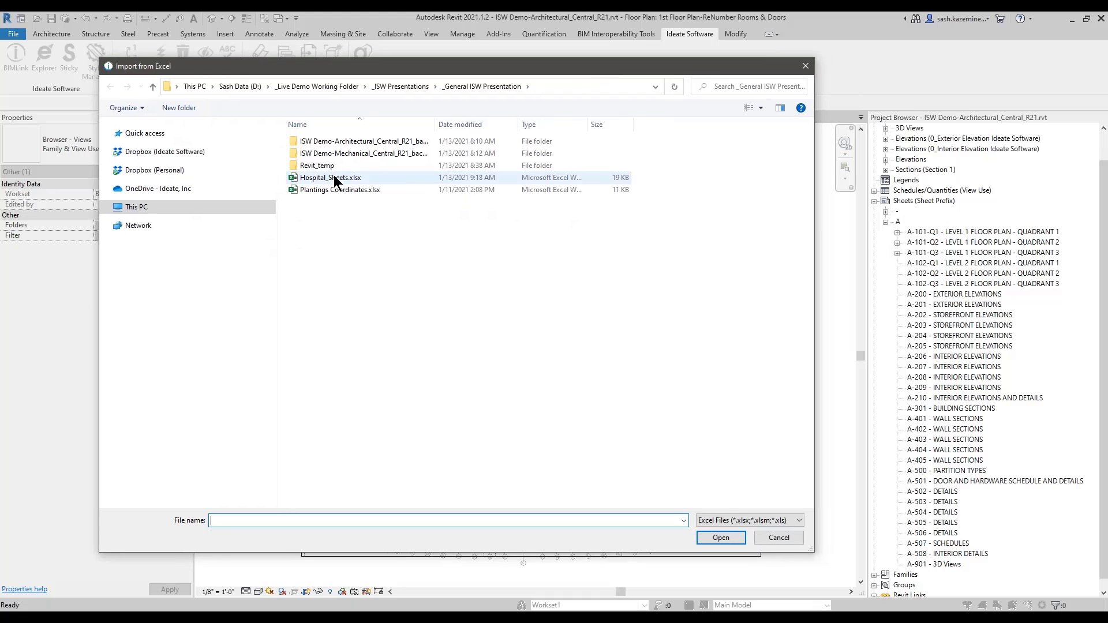
double_click(333, 180)
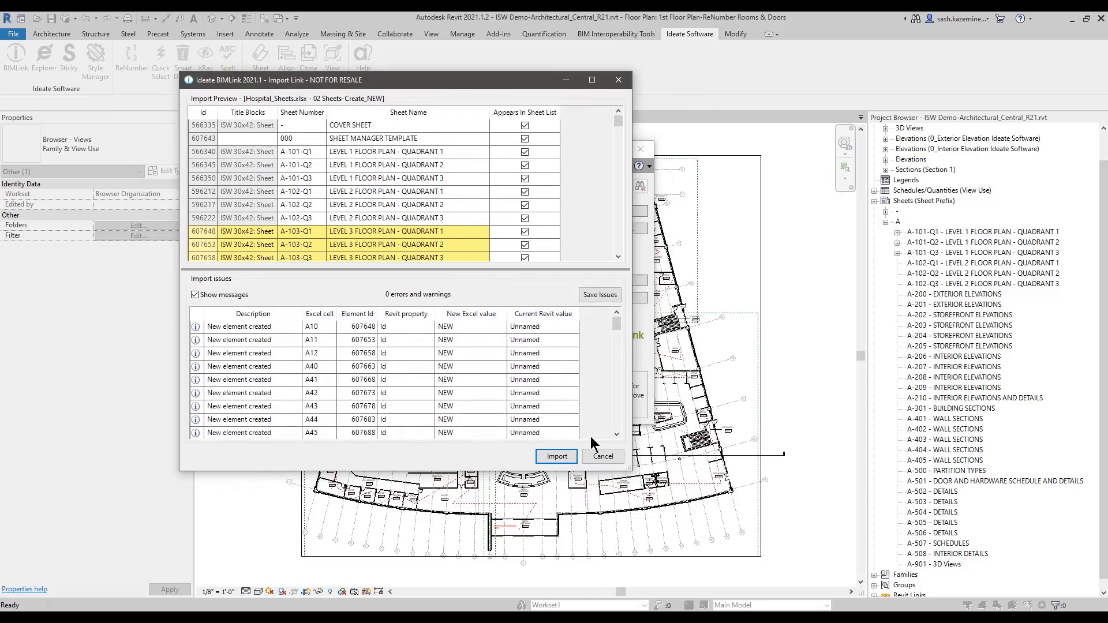
drag(624, 470, 737, 549)
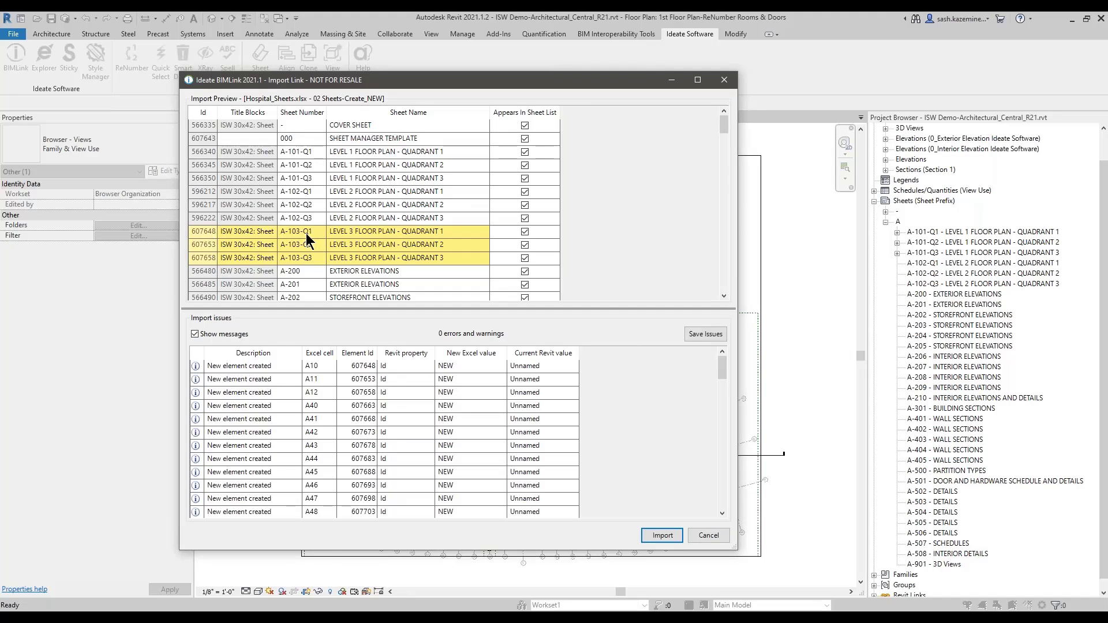
scroll(380, 395, down, 13)
scroll(522, 236, down, 3)
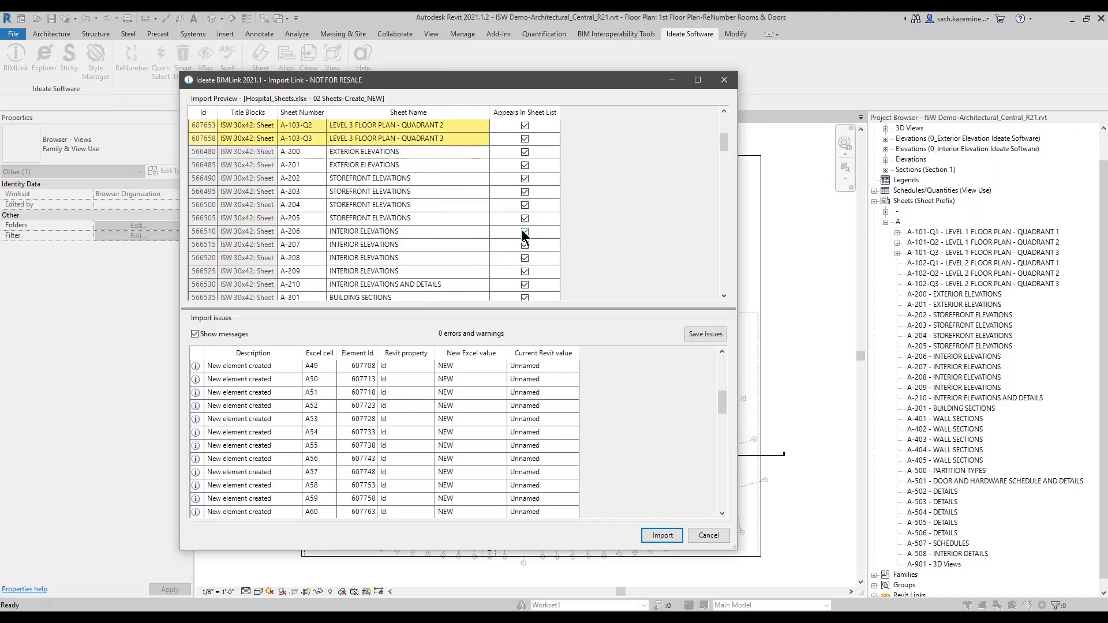
scroll(523, 235, down, 12)
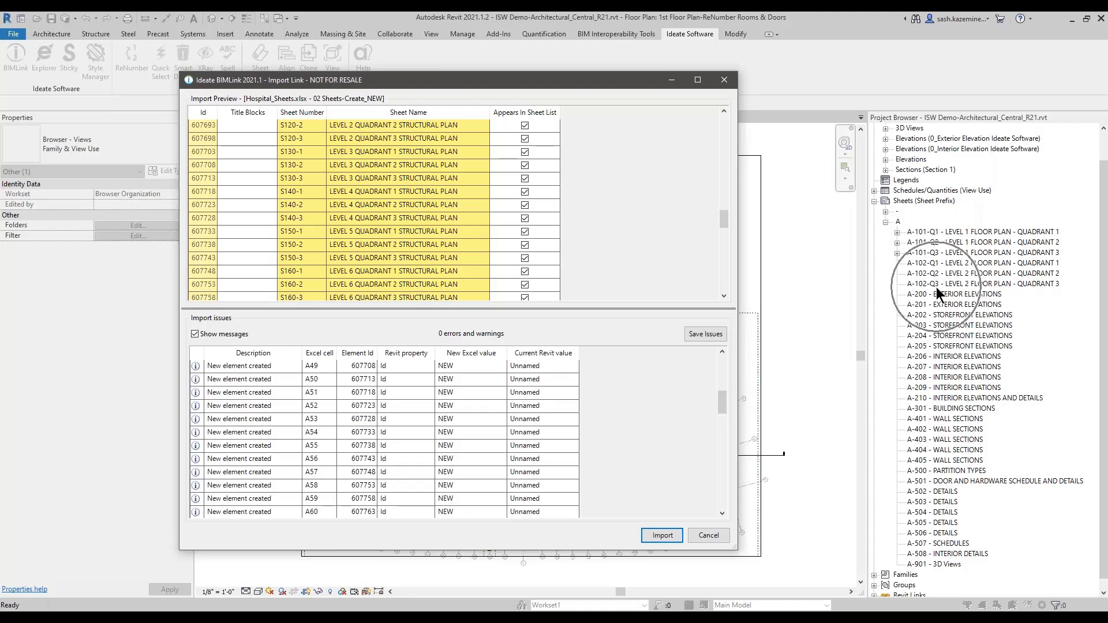
click(662, 536)
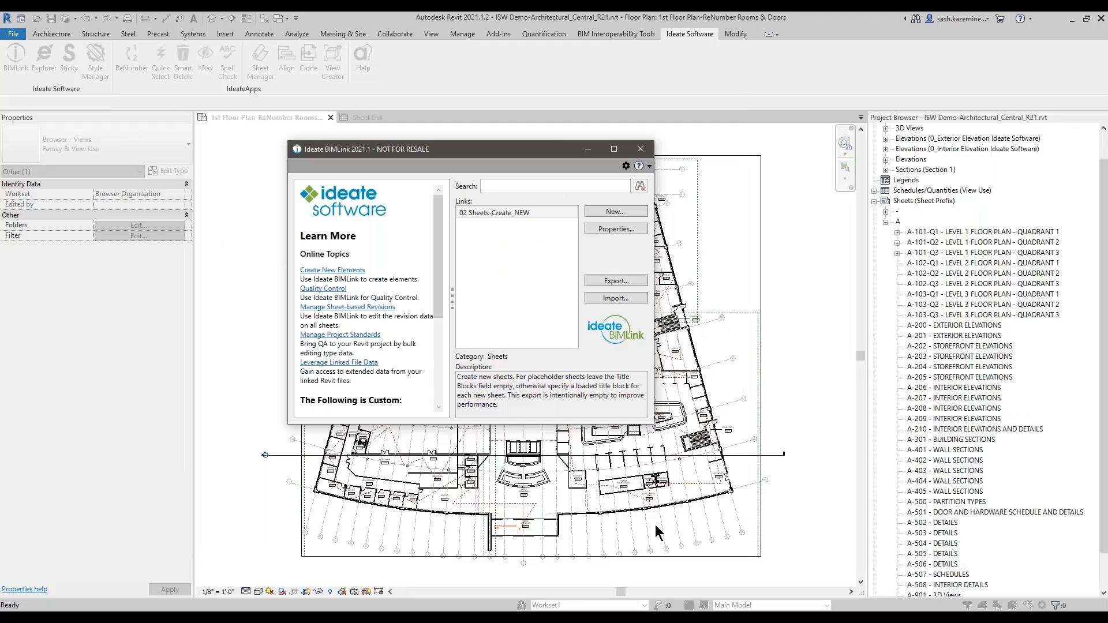
click(640, 150)
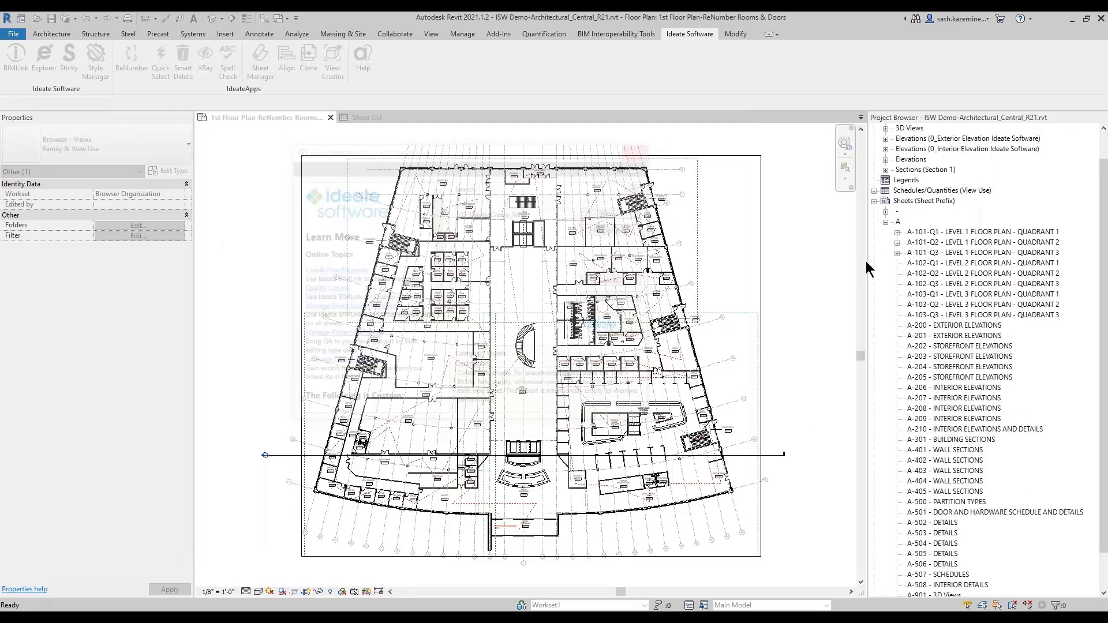
double_click(930, 295)
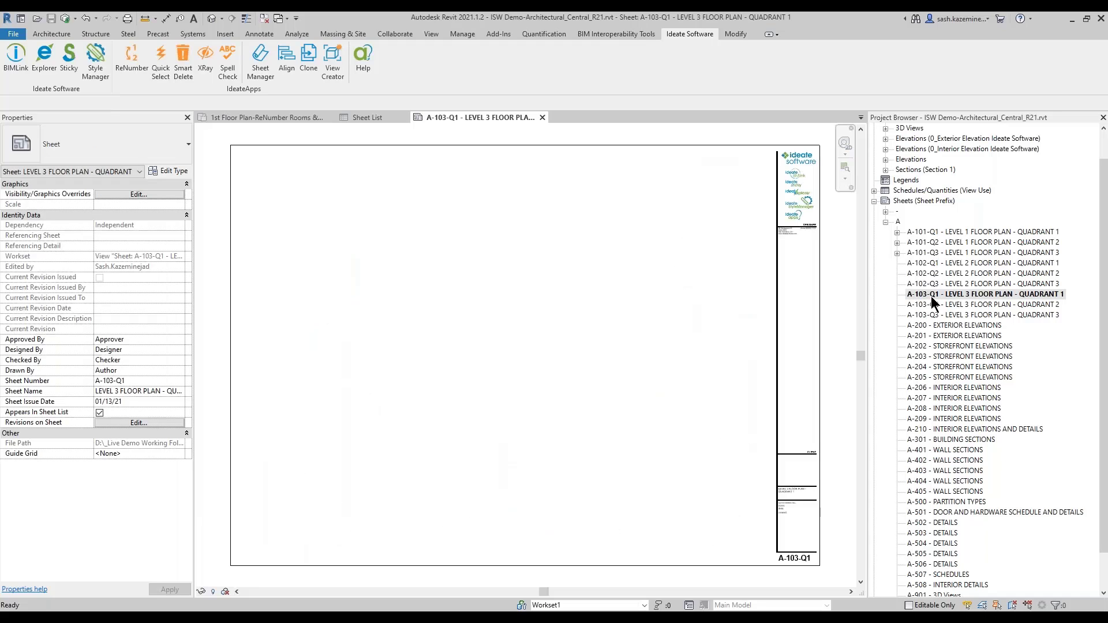
right_click(904, 204)
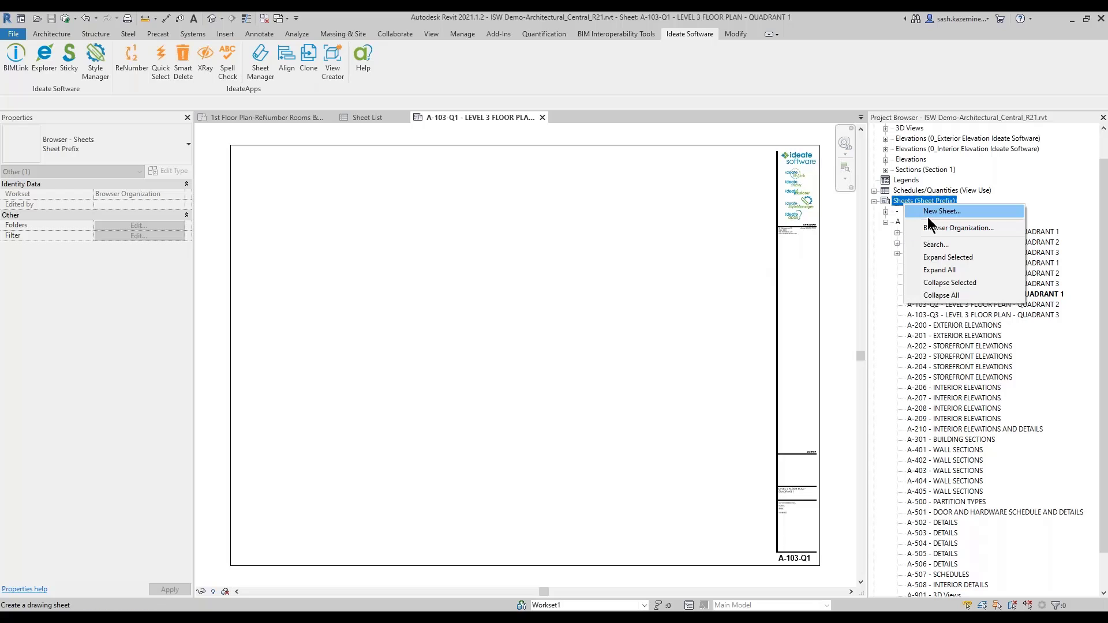
click(929, 213)
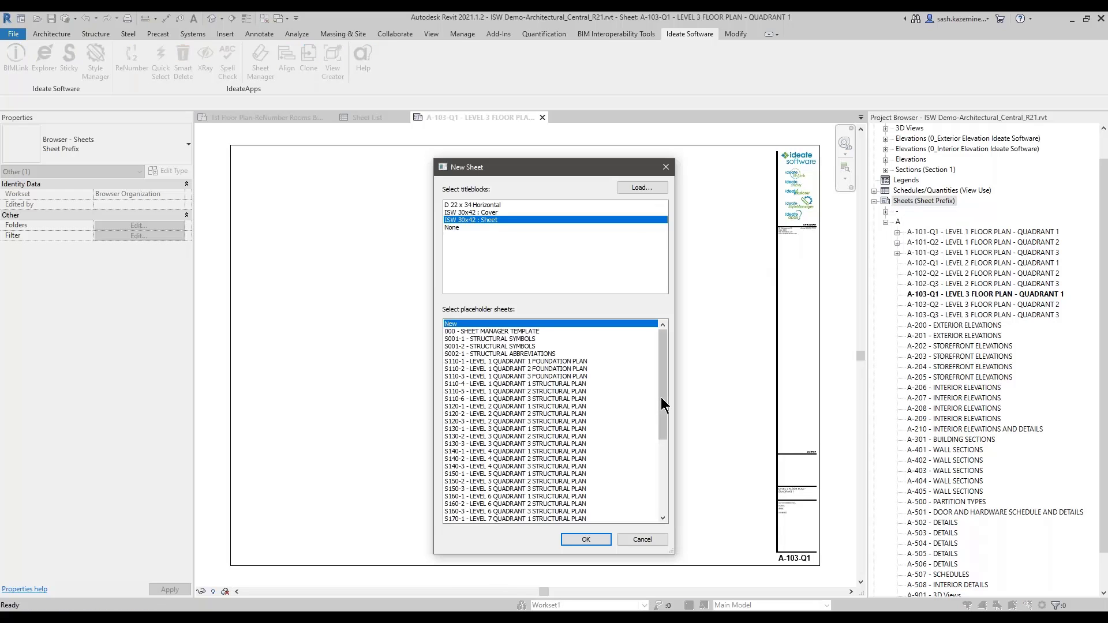
drag(661, 419, 656, 455)
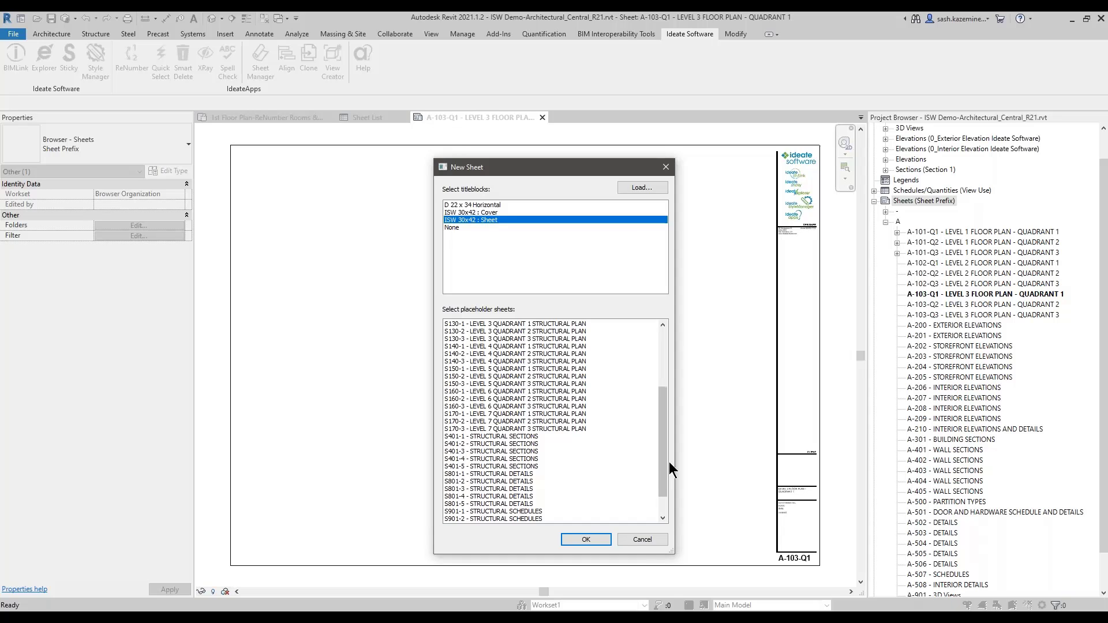
click(640, 539)
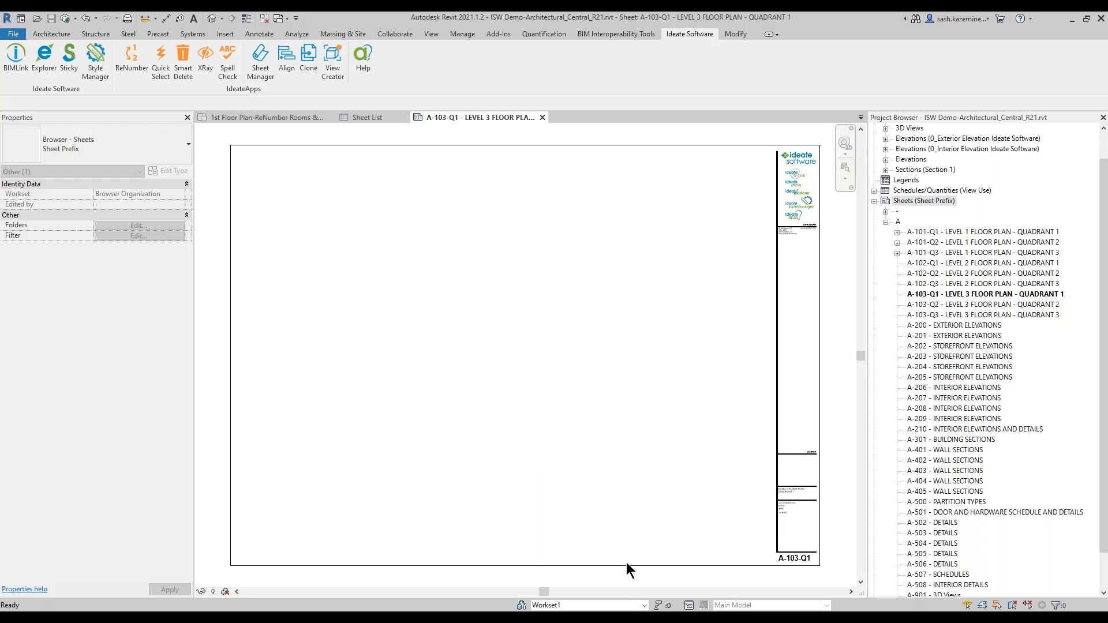
Step: Switch to the Mechanical model and start a new link in Ideate BIMLink
mouse_move(635, 617)
click(666, 569)
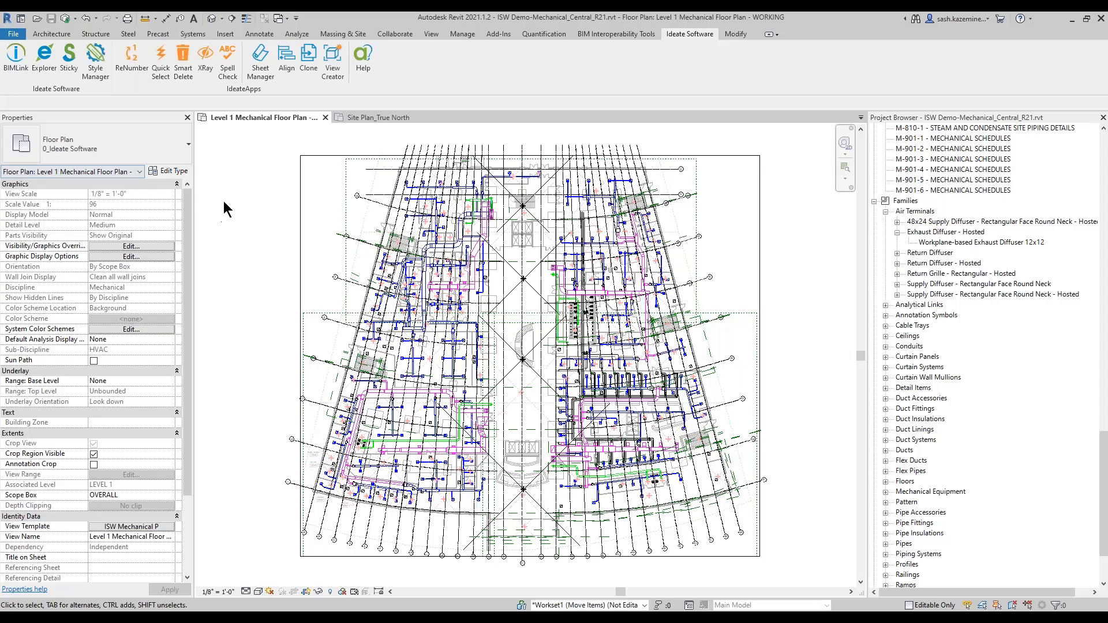
click(16, 69)
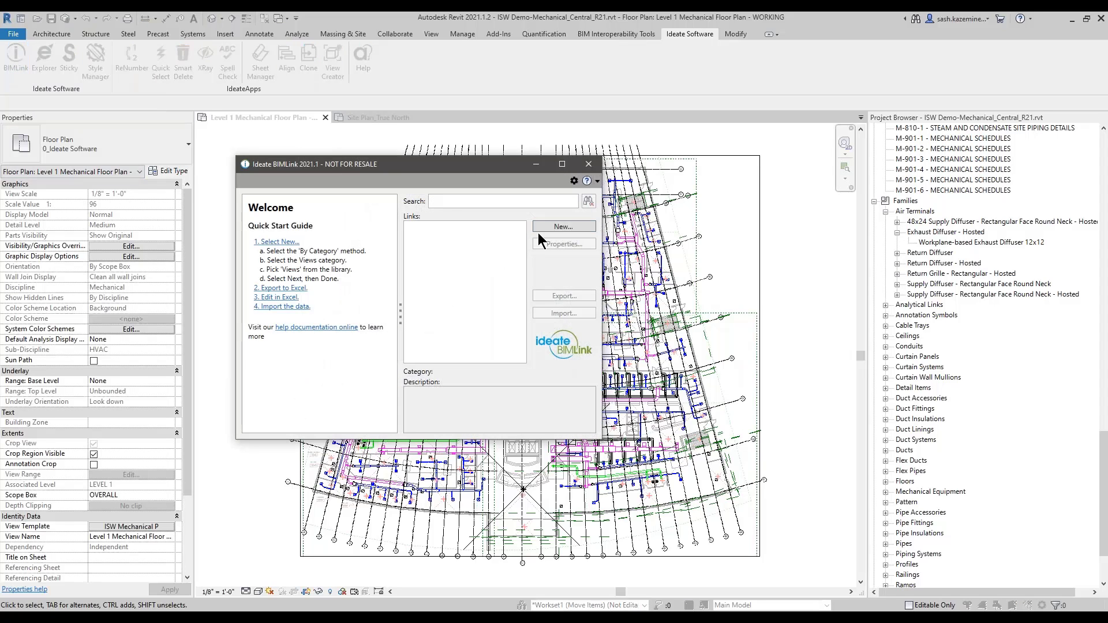
click(548, 227)
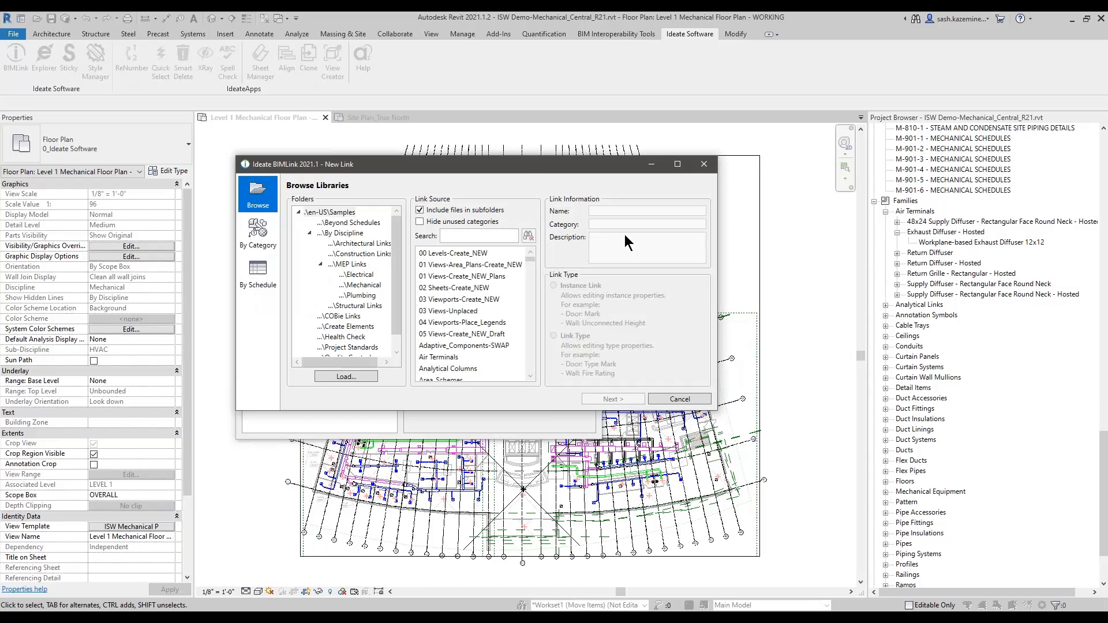
drag(522, 161, 491, 163)
Step: Search the link library for AIR, pick the Air Terminals link and finish setting it up
click(445, 237)
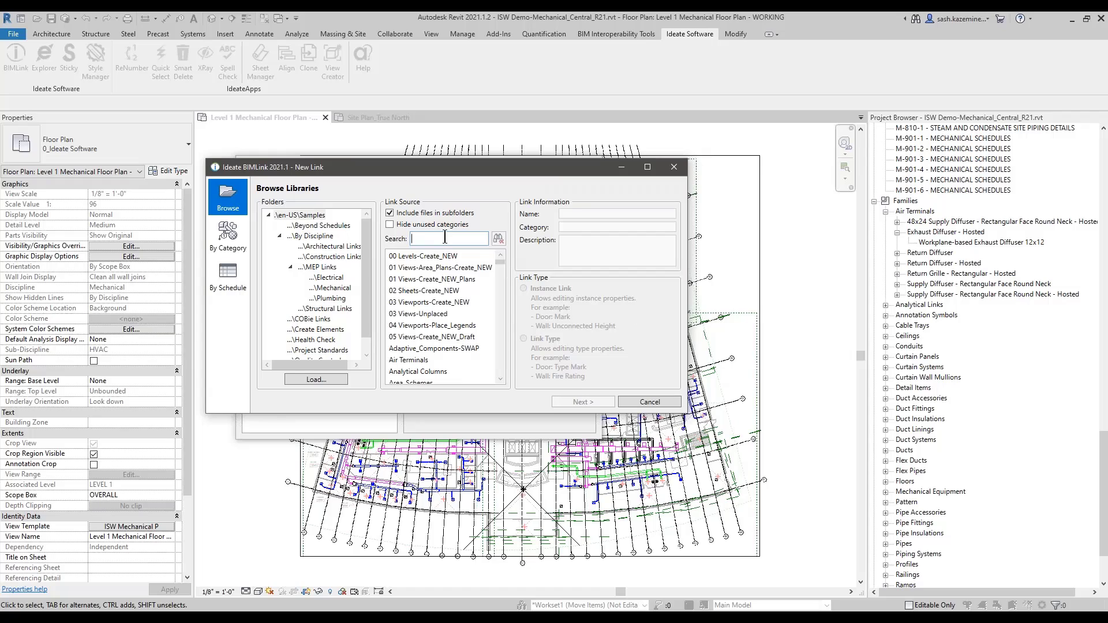
text(AIR)
click(421, 257)
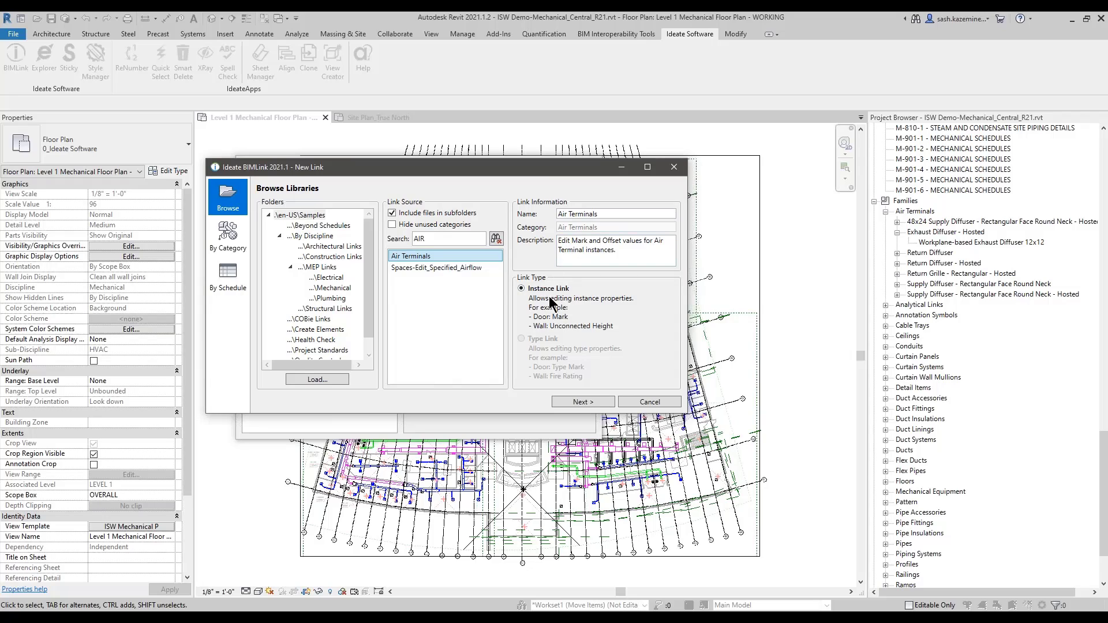
click(446, 266)
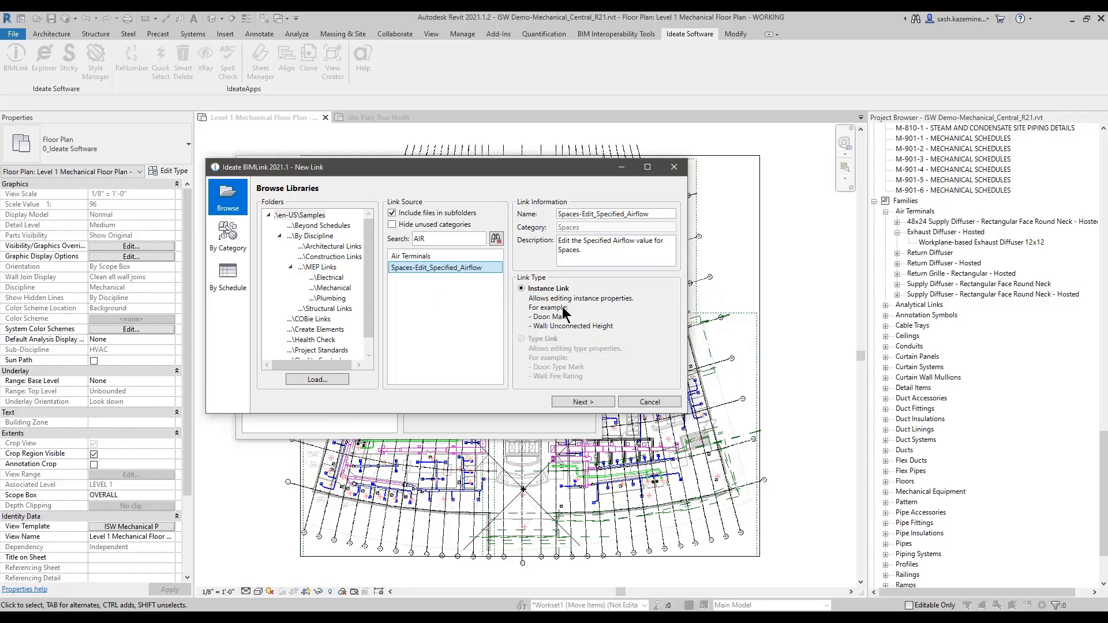
click(432, 257)
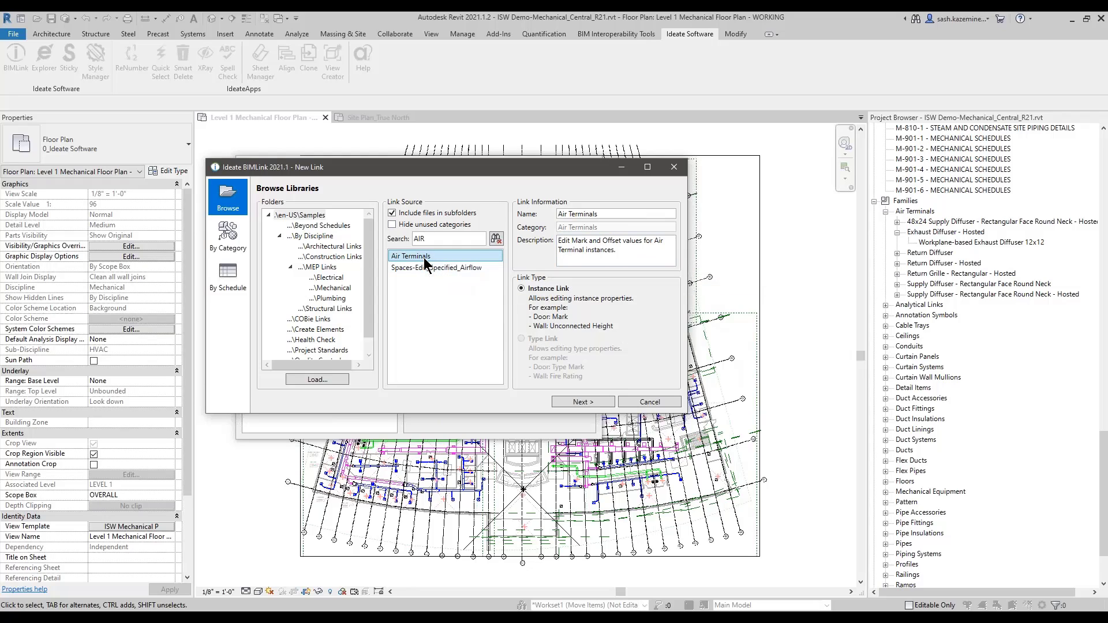
key(ctrl)
click(564, 401)
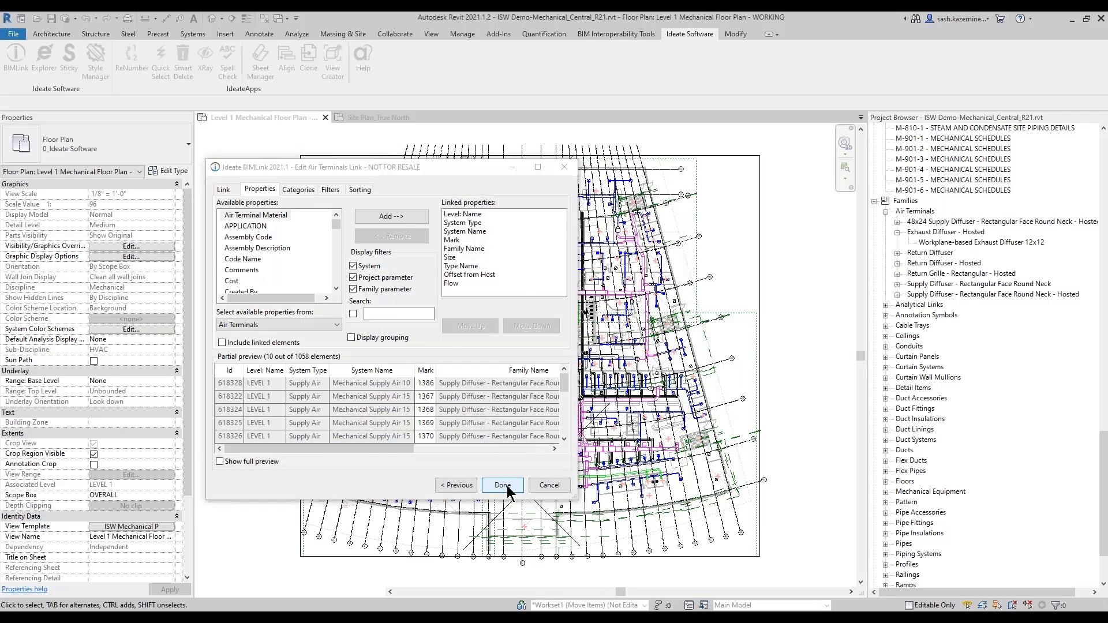
click(502, 486)
Step: Convert the Air Terminals link to an Air Terminal Types link, then delete both links
right_click(426, 229)
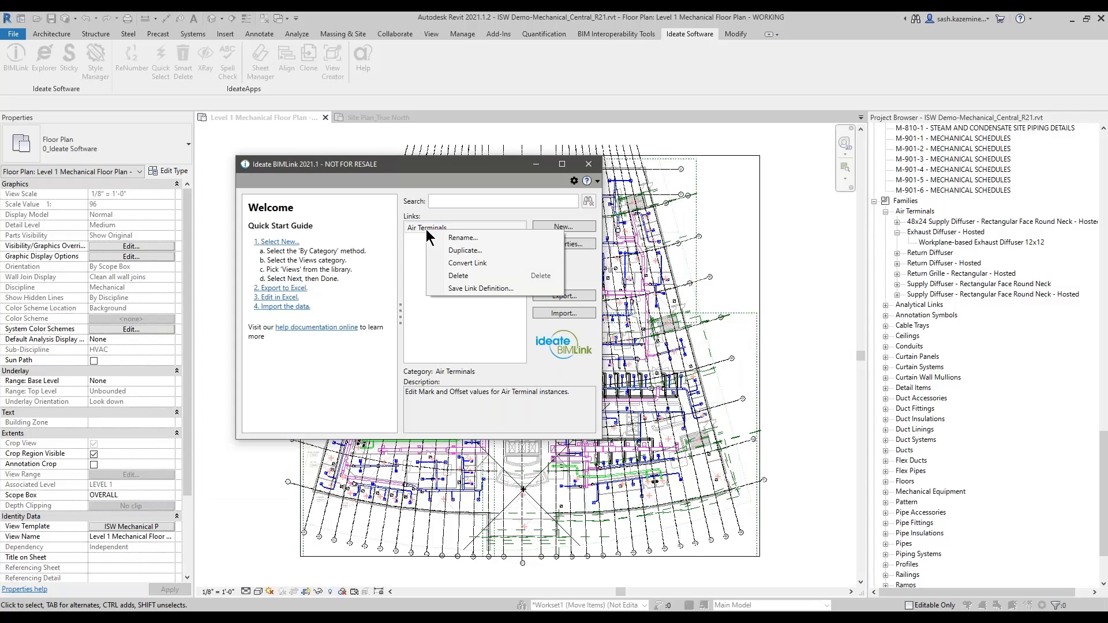
click(470, 264)
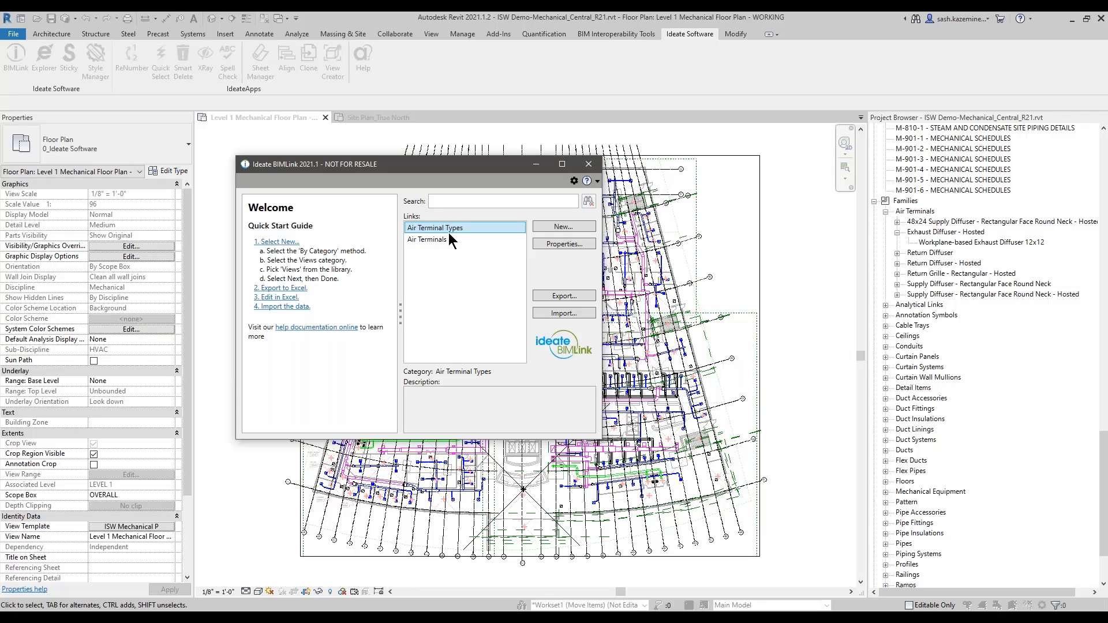
click(443, 238)
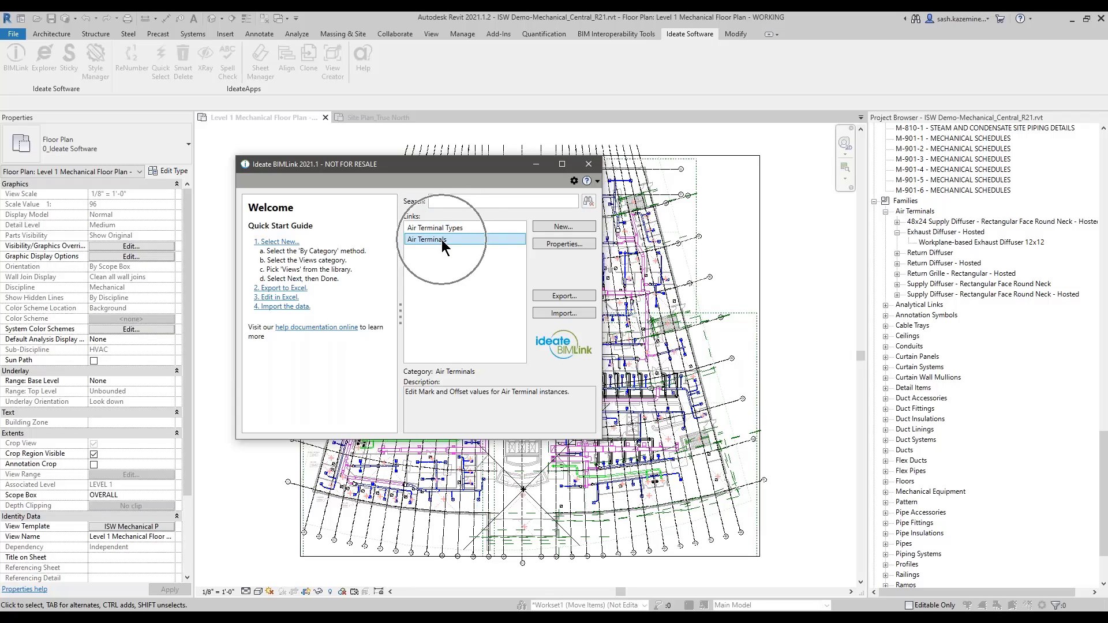
click(442, 228)
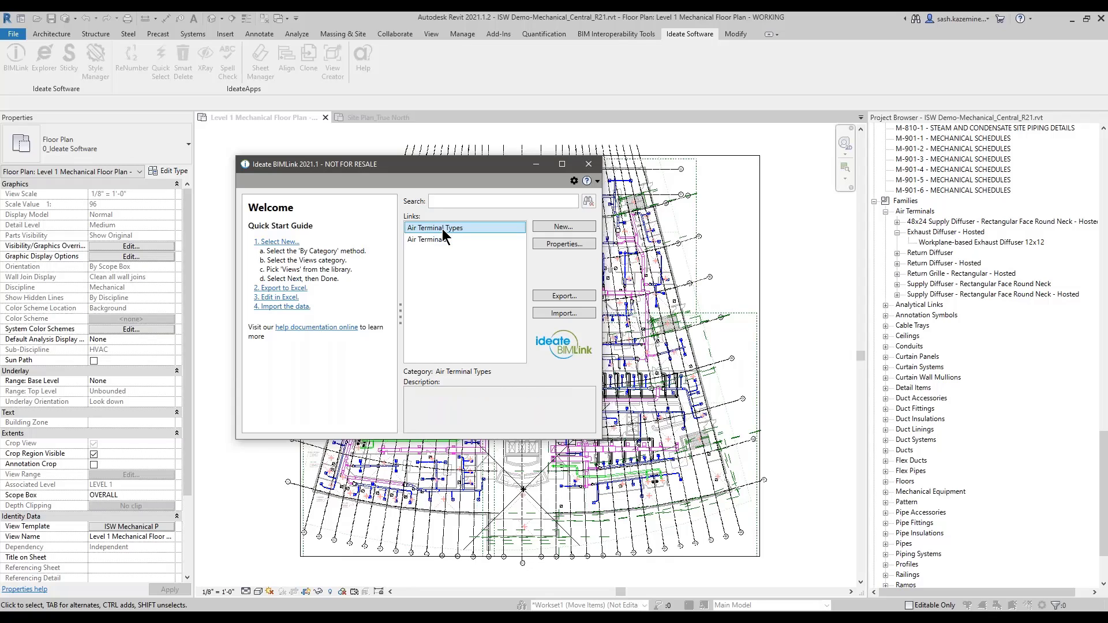
key(Delete)
key(Delete)
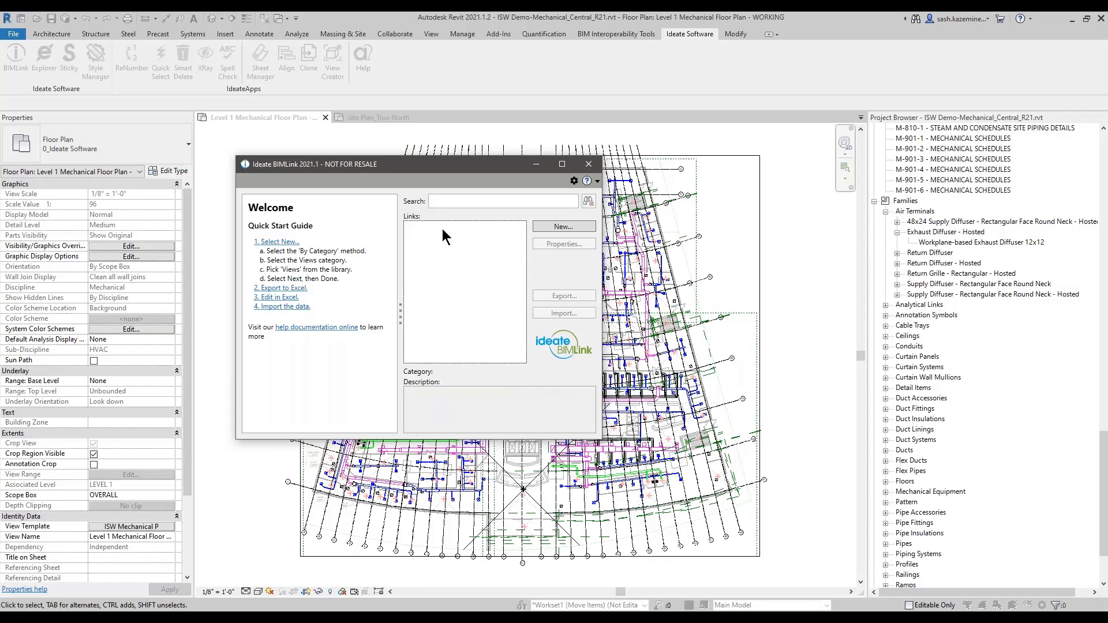
Step: Create a new By Category Air Terminals link with a custom definition as a type link
click(555, 229)
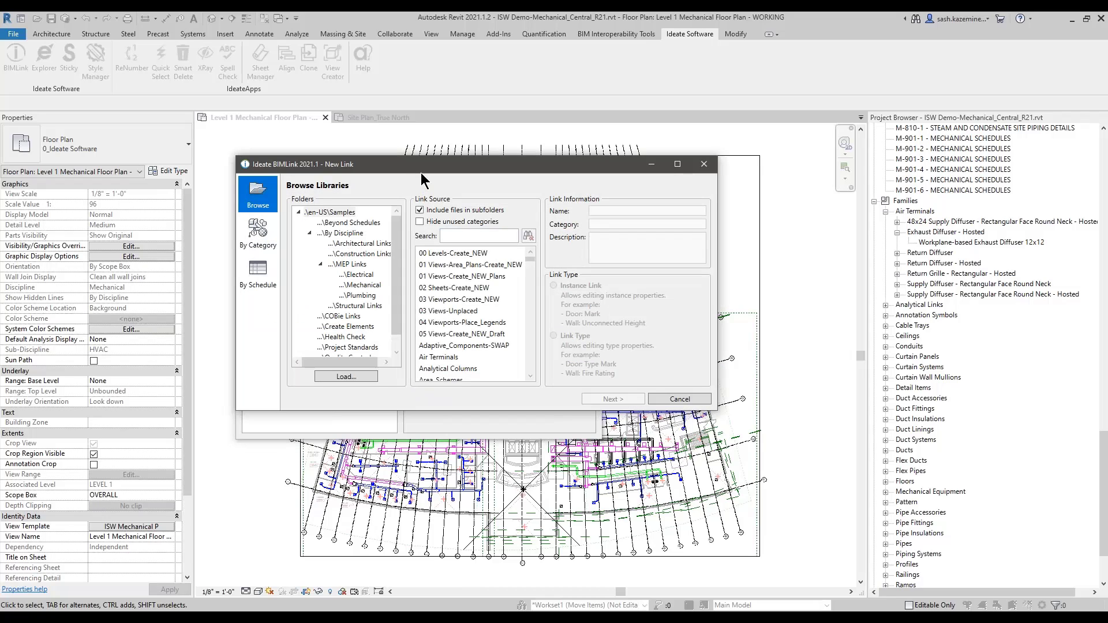
drag(421, 172, 369, 132)
drag(658, 372, 711, 440)
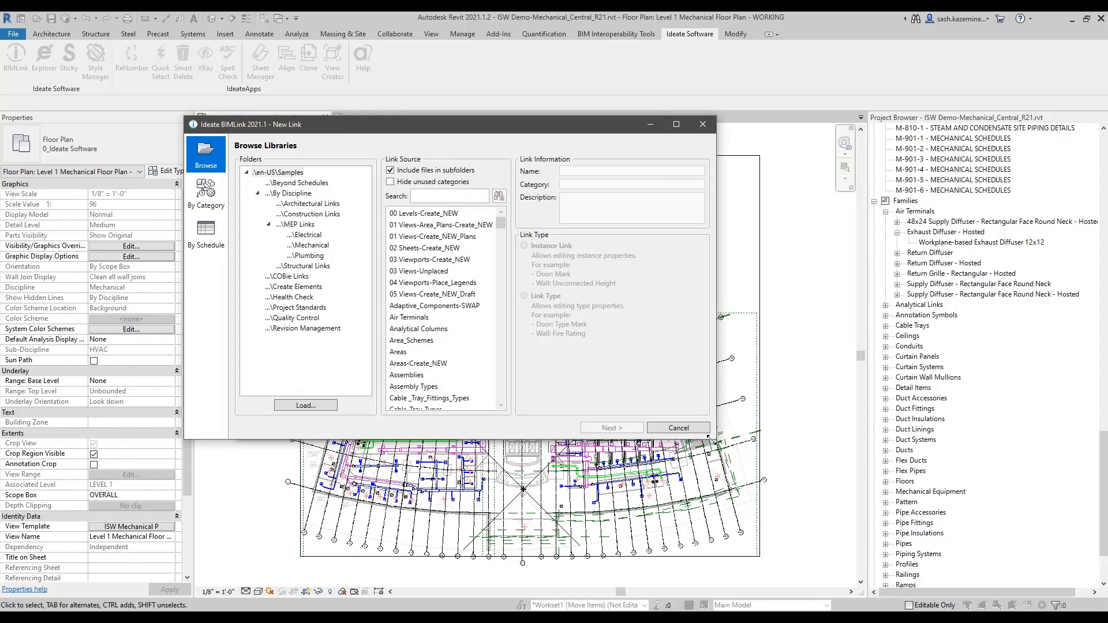
click(216, 203)
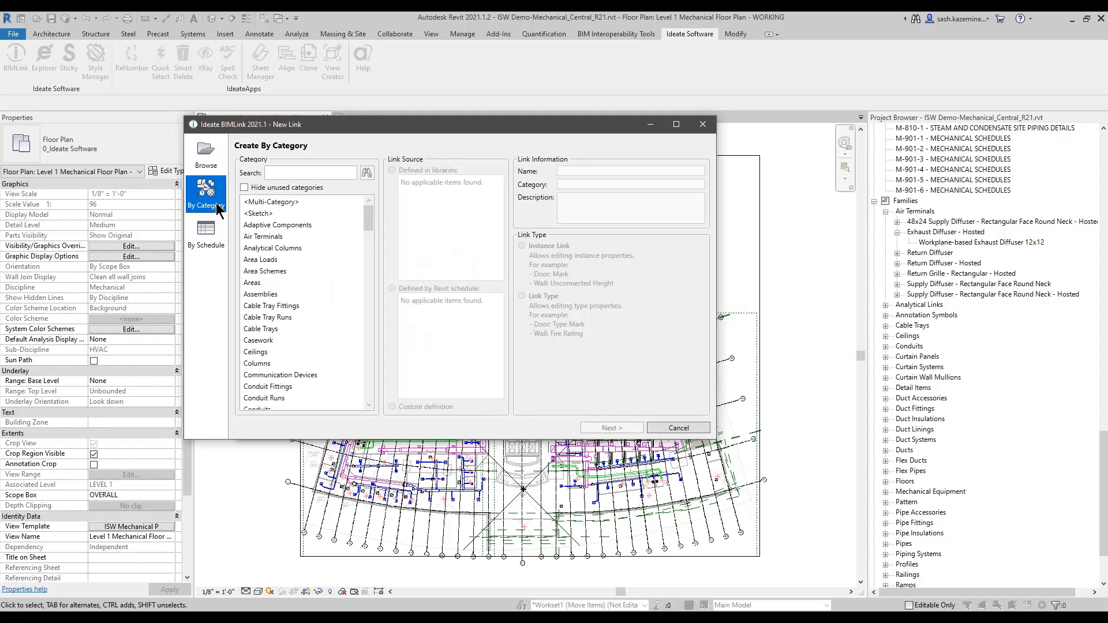
click(262, 237)
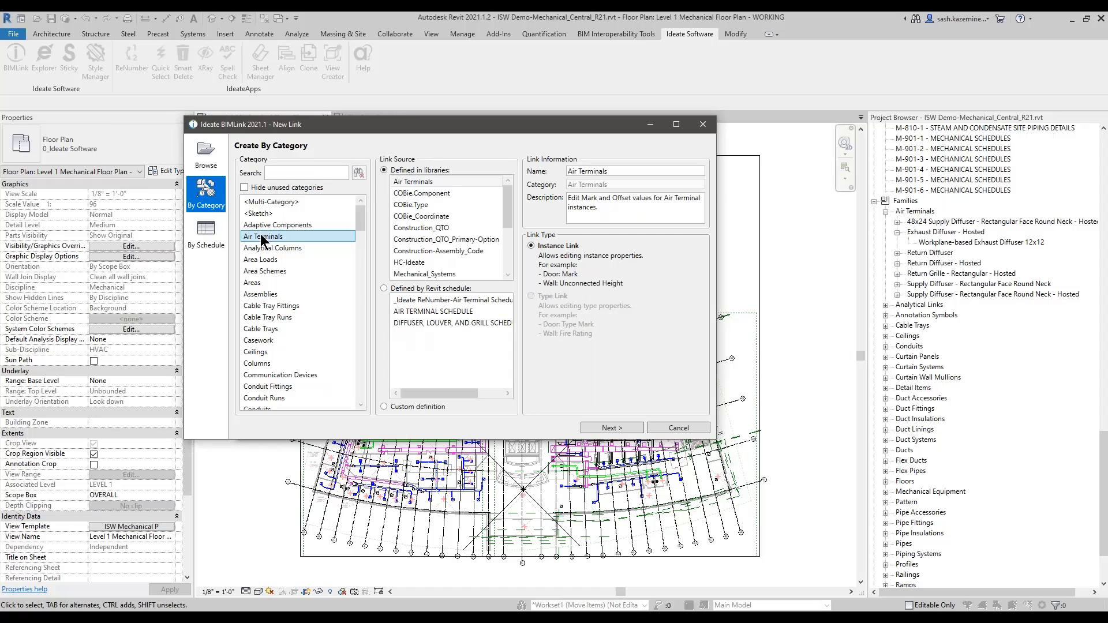
mouse_move(510, 207)
mouse_down()
mouse_move(511, 266)
mouse_move(508, 192)
mouse_move(512, 252)
mouse_move(508, 222)
mouse_up()
key(ctrl)
key(ctrl)
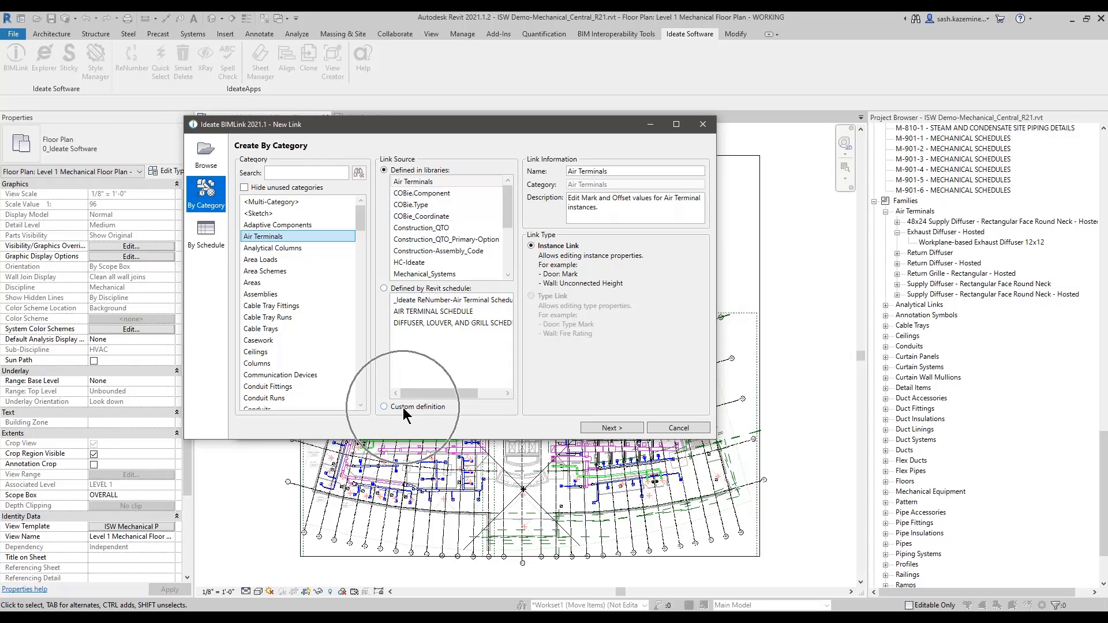
click(403, 407)
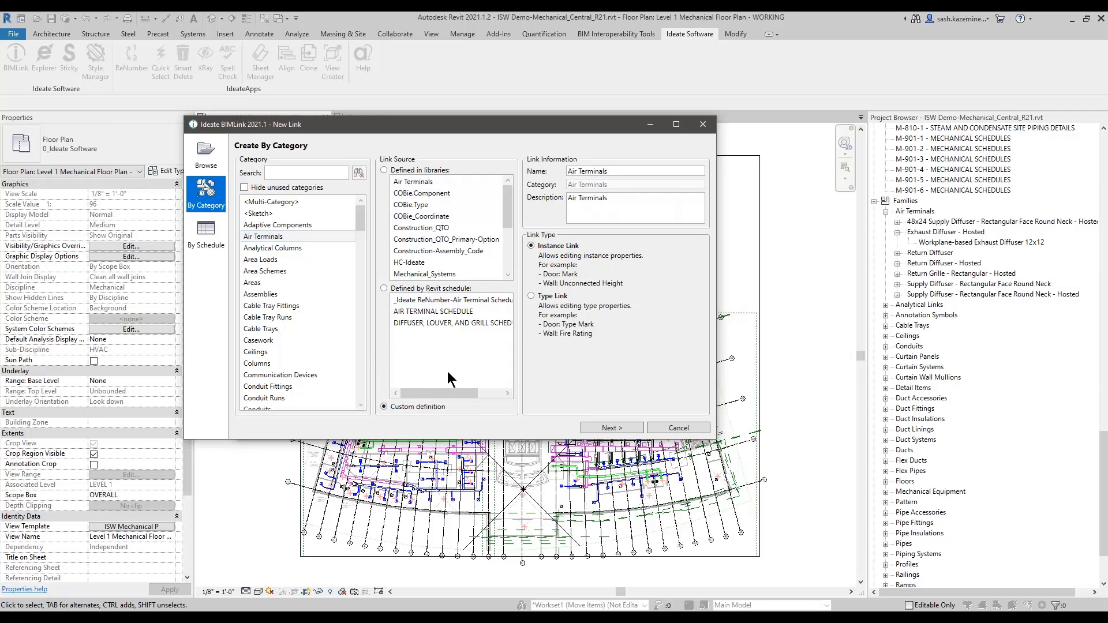
click(530, 296)
click(605, 434)
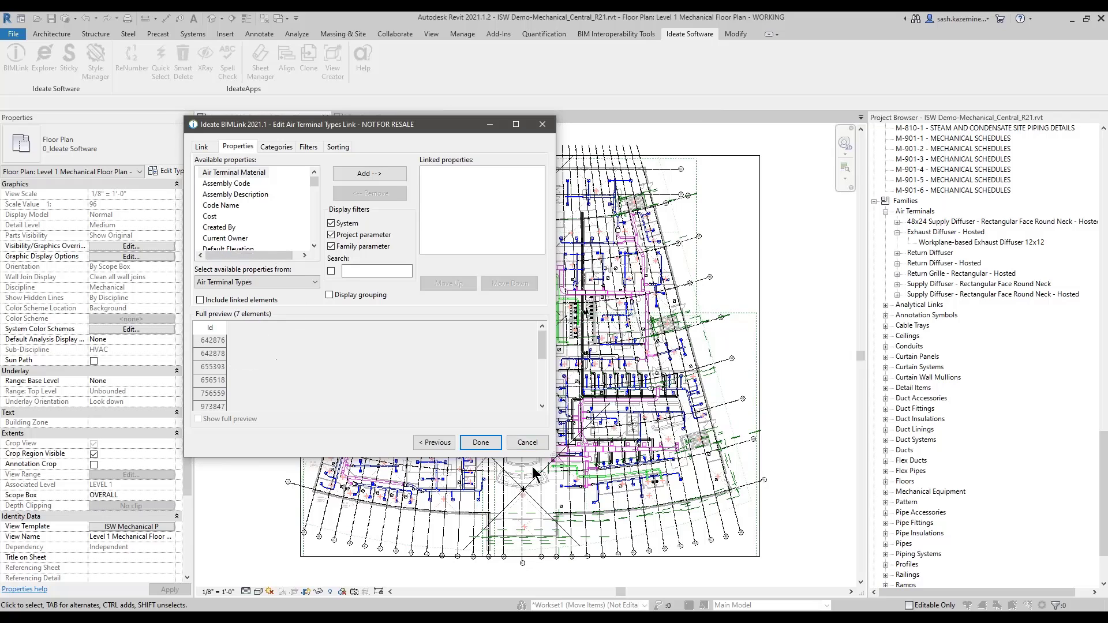
Step: Search for and add Family Name and Type Name to the linked properties
drag(554, 456, 683, 512)
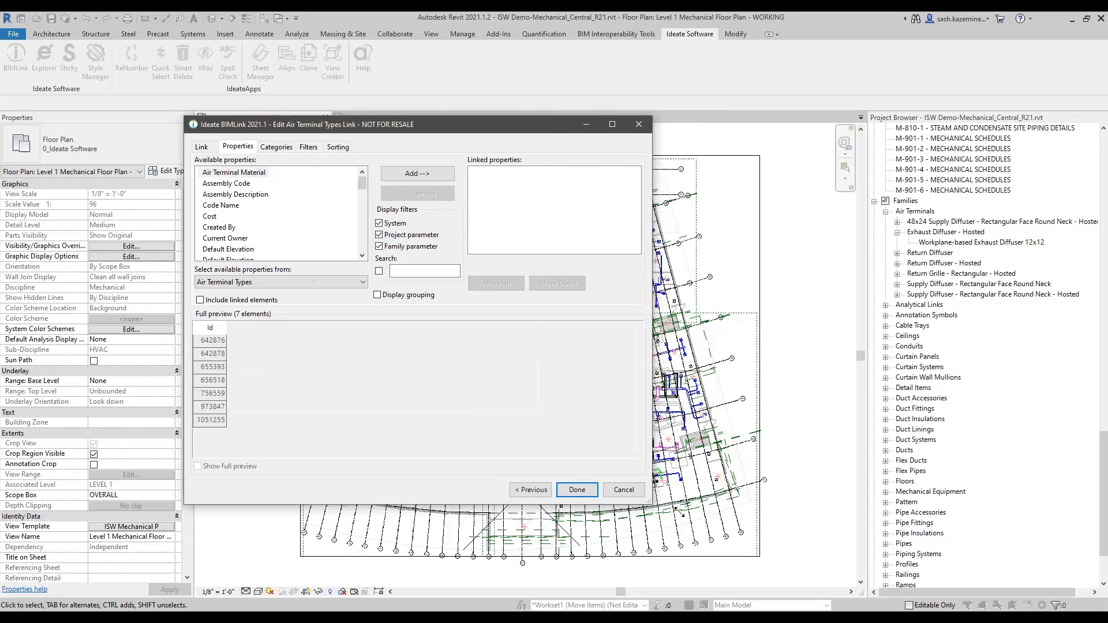
click(422, 271)
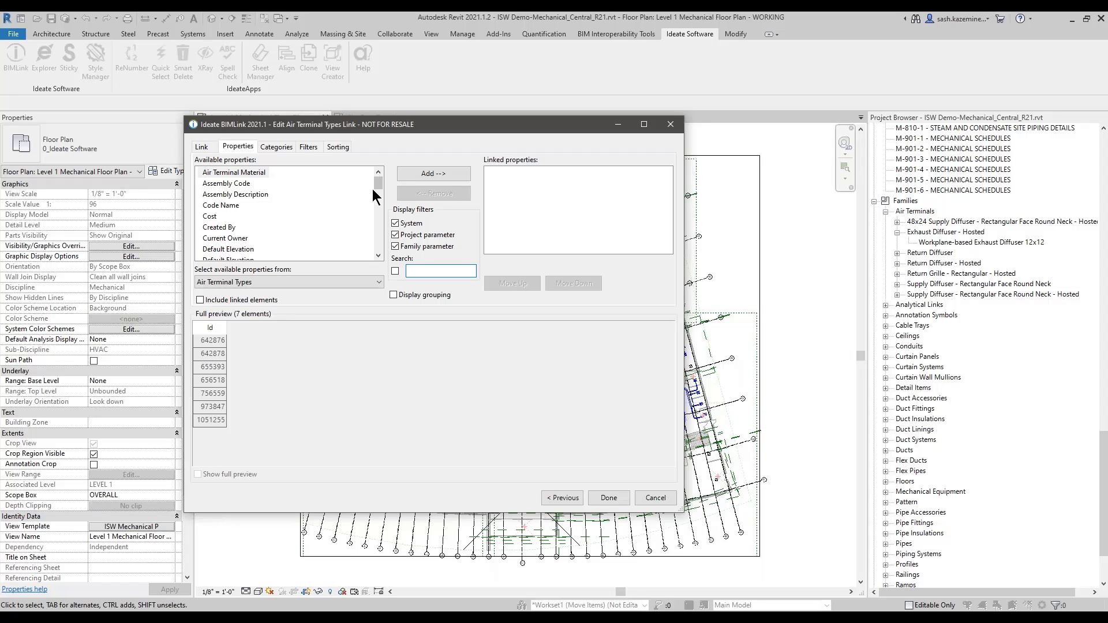
text(type)
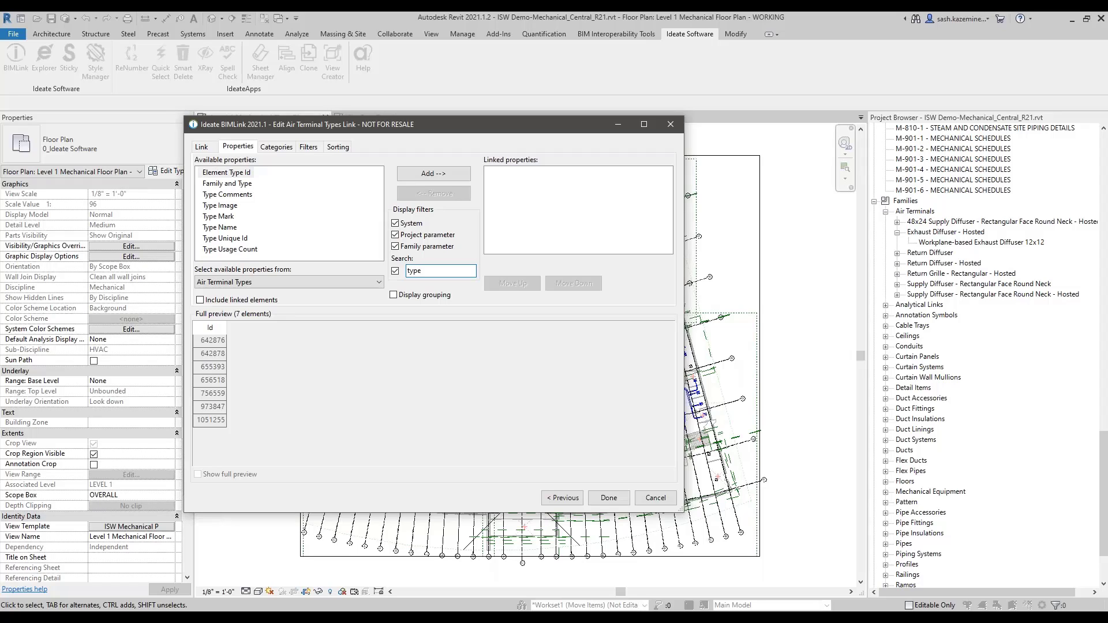
click(231, 228)
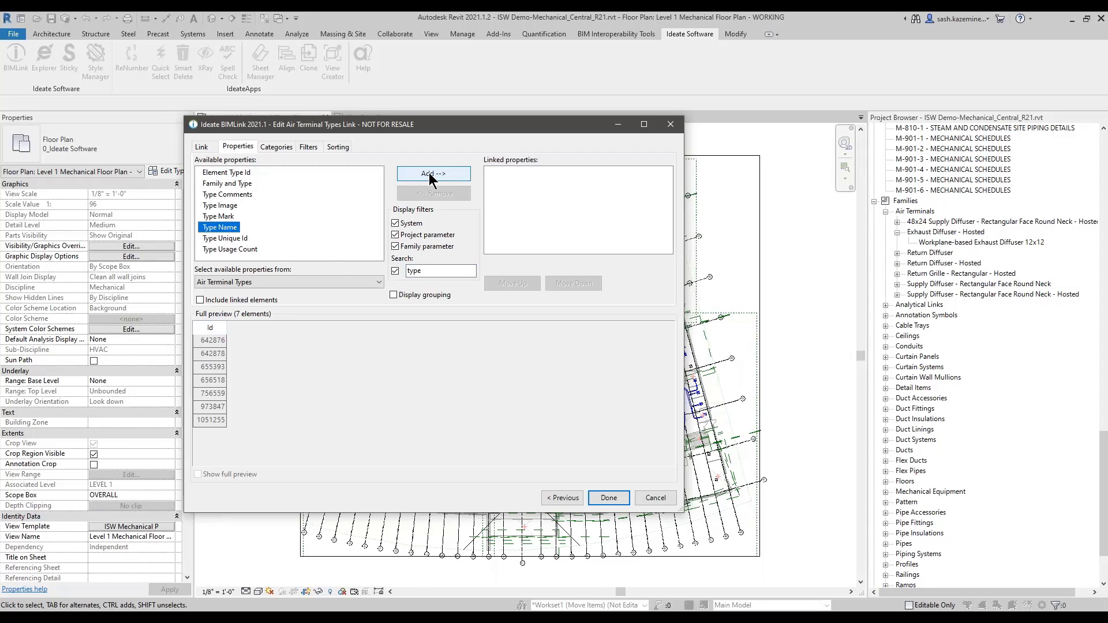
double_click(433, 271)
text(famil)
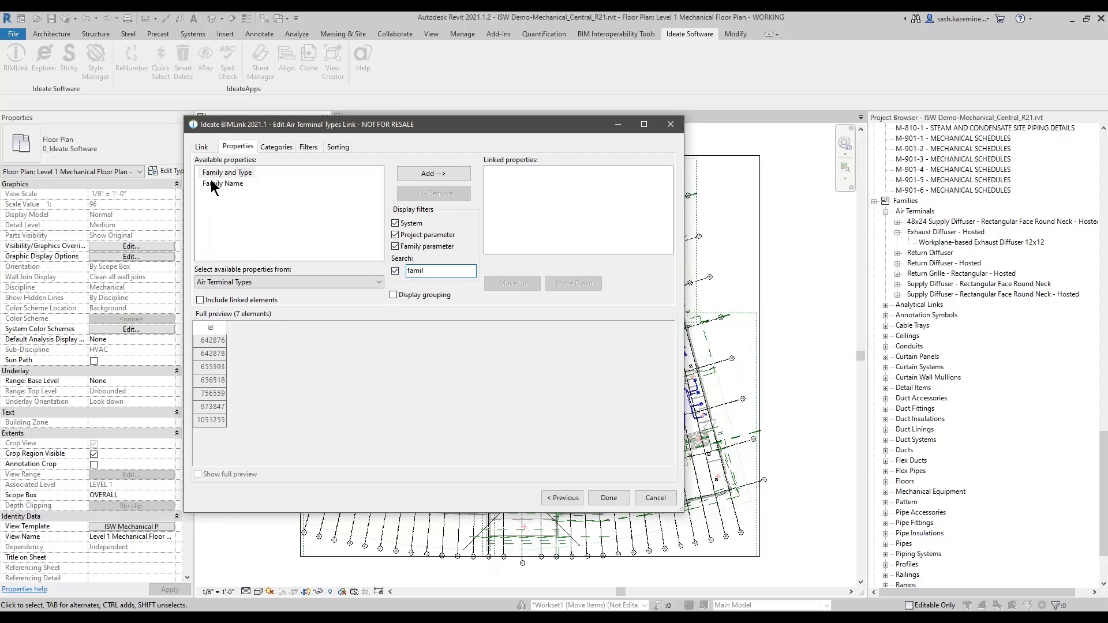
click(223, 184)
click(447, 180)
double_click(438, 270)
text(ty)
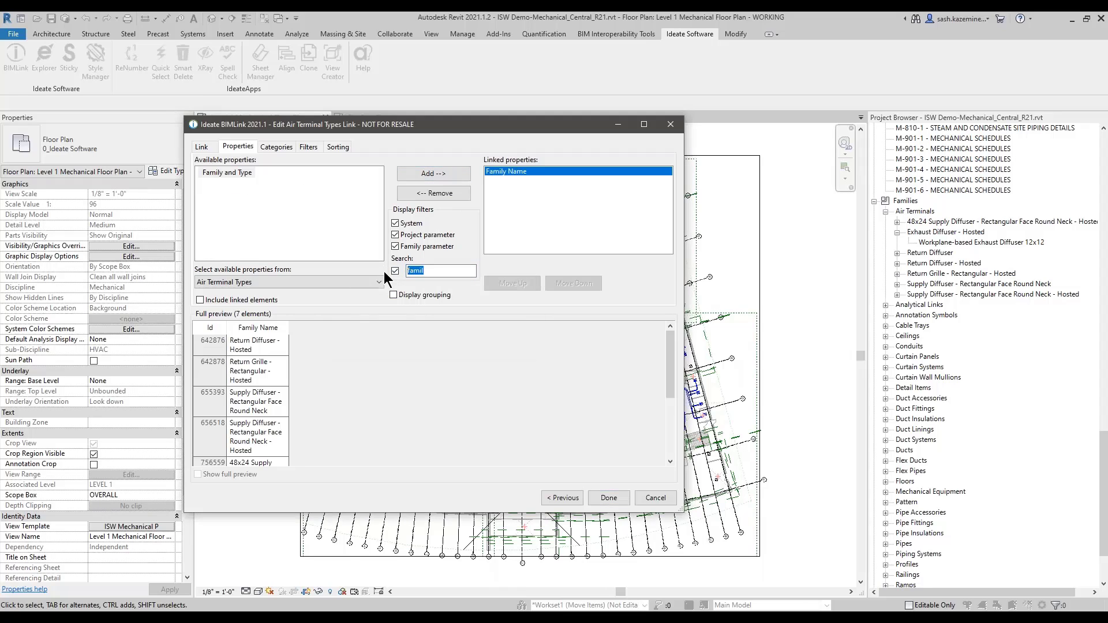
text(pe)
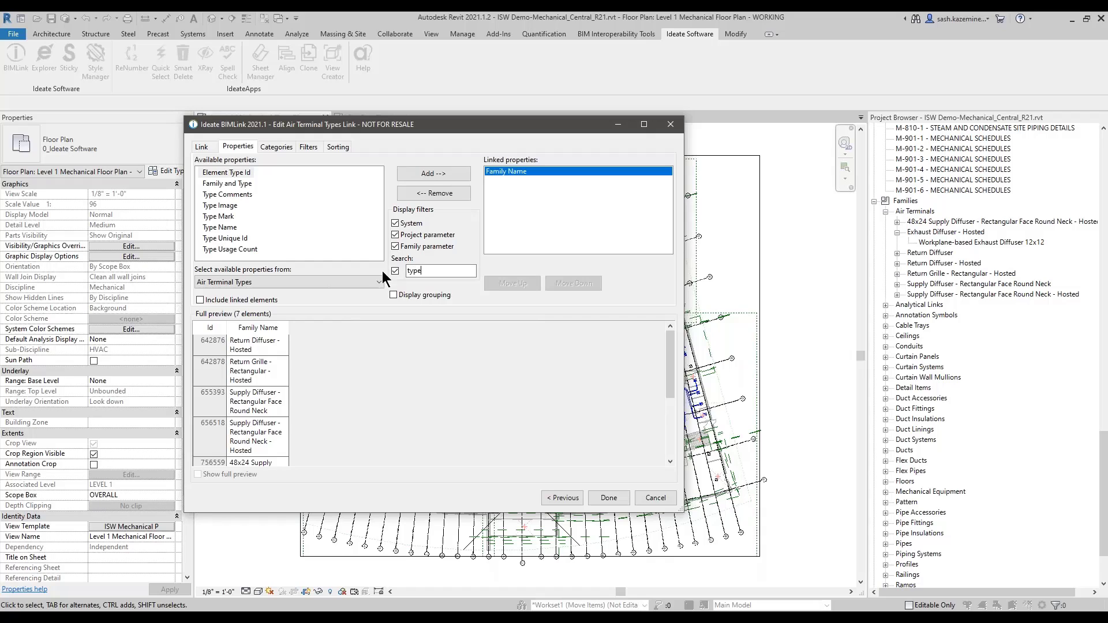
click(224, 228)
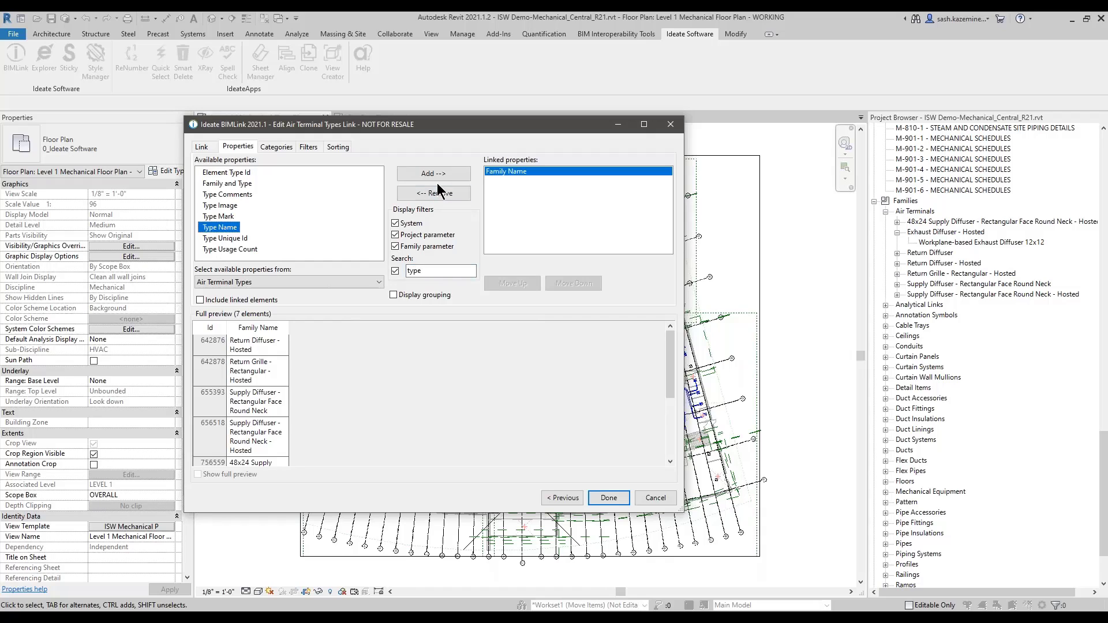
click(437, 182)
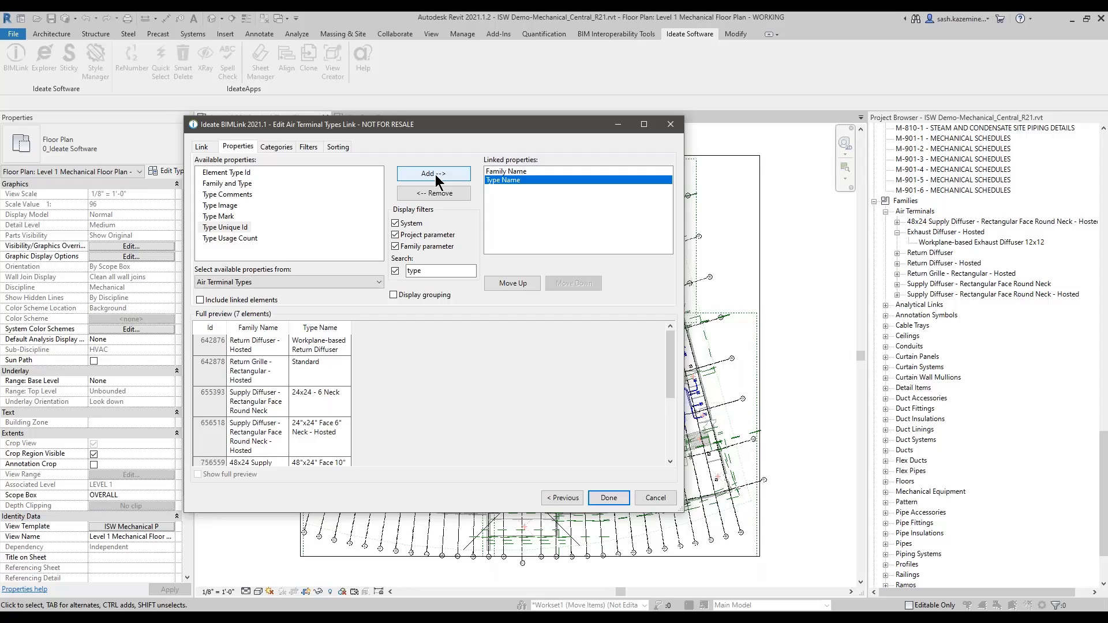
Step: Turn off the search filter and link the Diffuser Width and Manufacturer properties
click(428, 272)
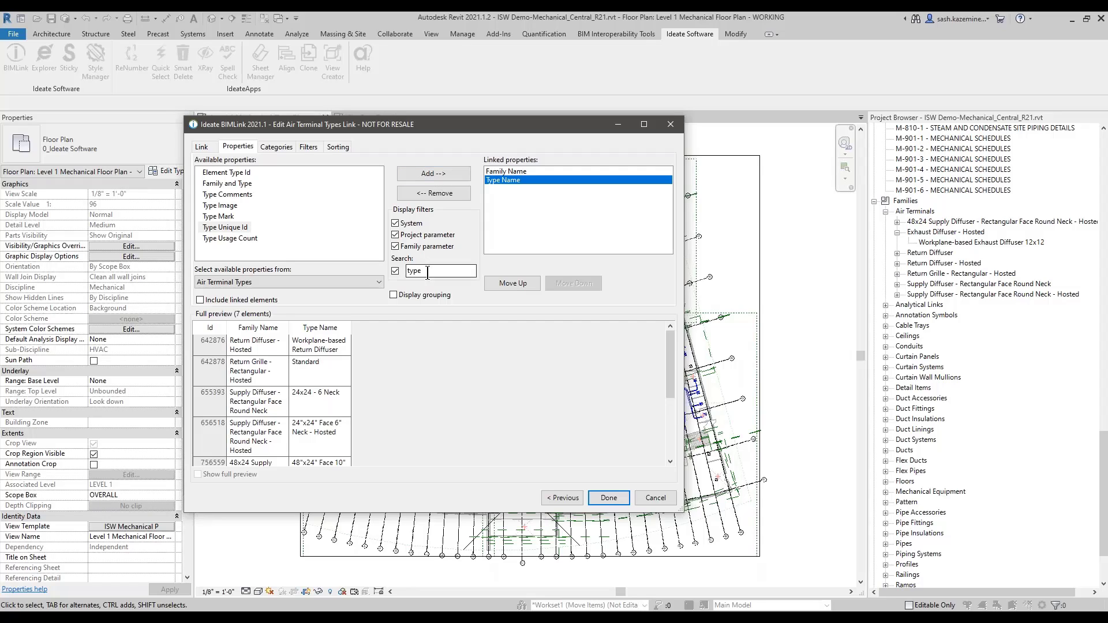
click(396, 272)
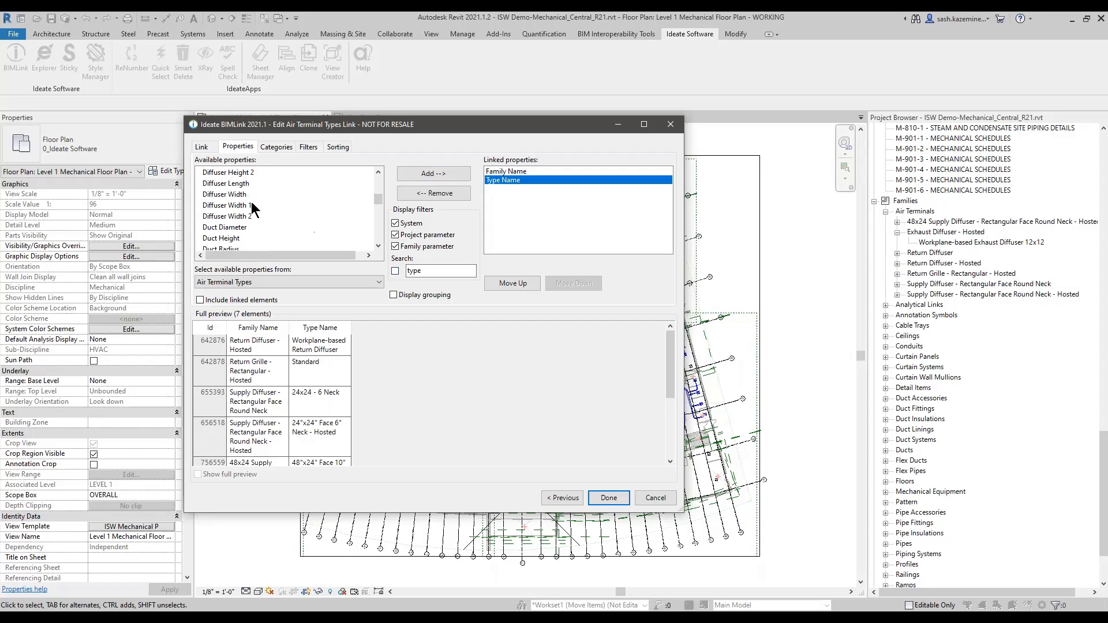
click(232, 198)
click(433, 173)
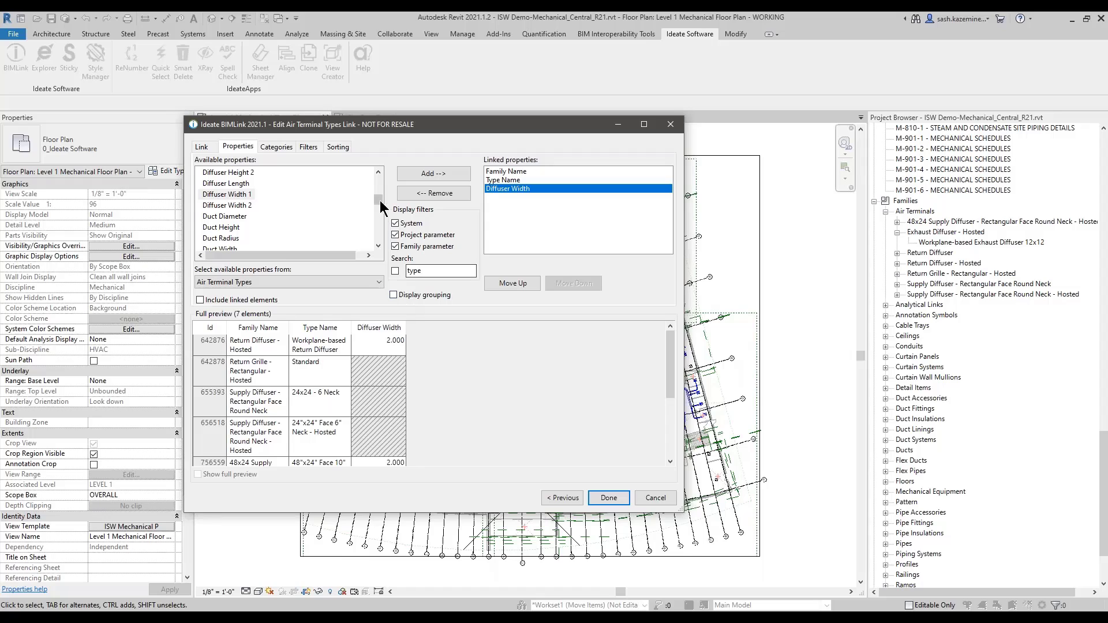
scroll(380, 199, down, 3)
scroll(333, 227, down, 2)
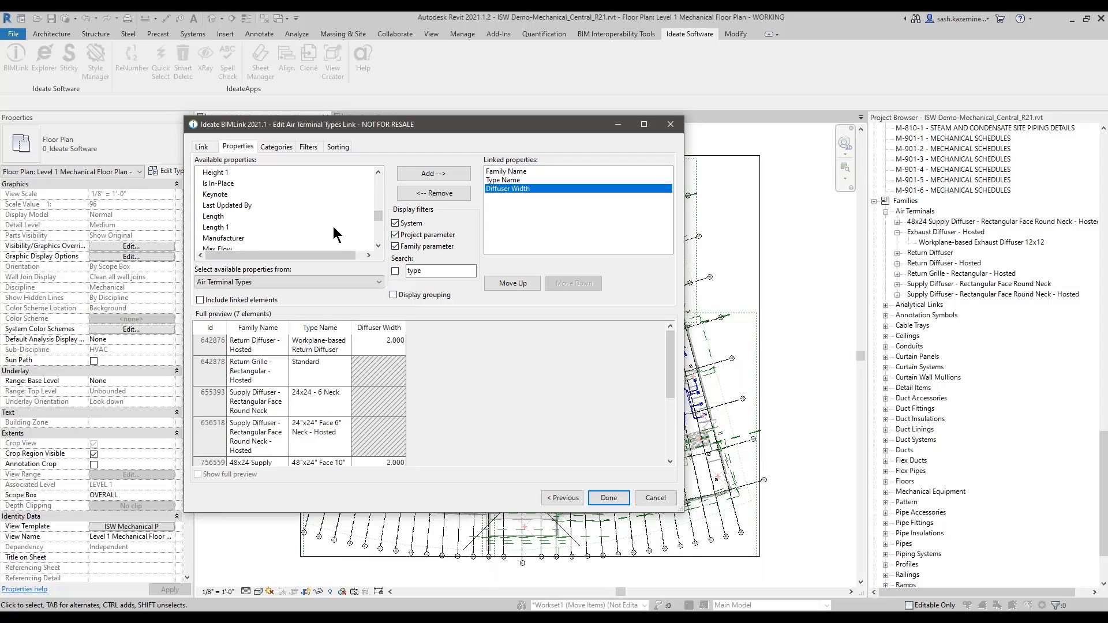
click(246, 208)
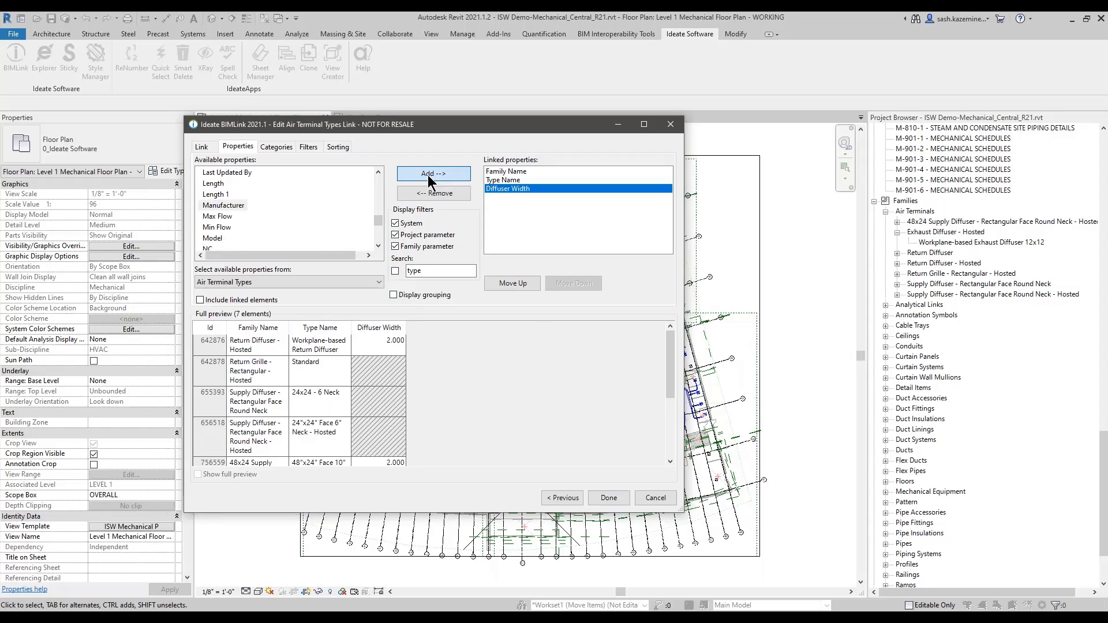
click(433, 173)
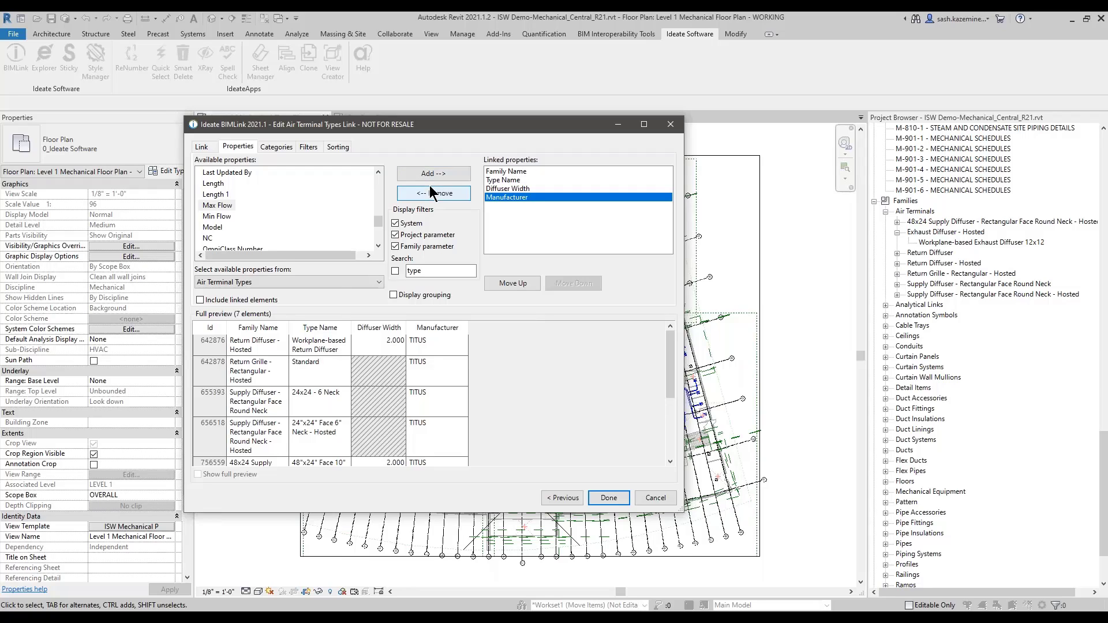
Step: Add both Default Elevation properties to the linked properties
scroll(335, 219, up, 4)
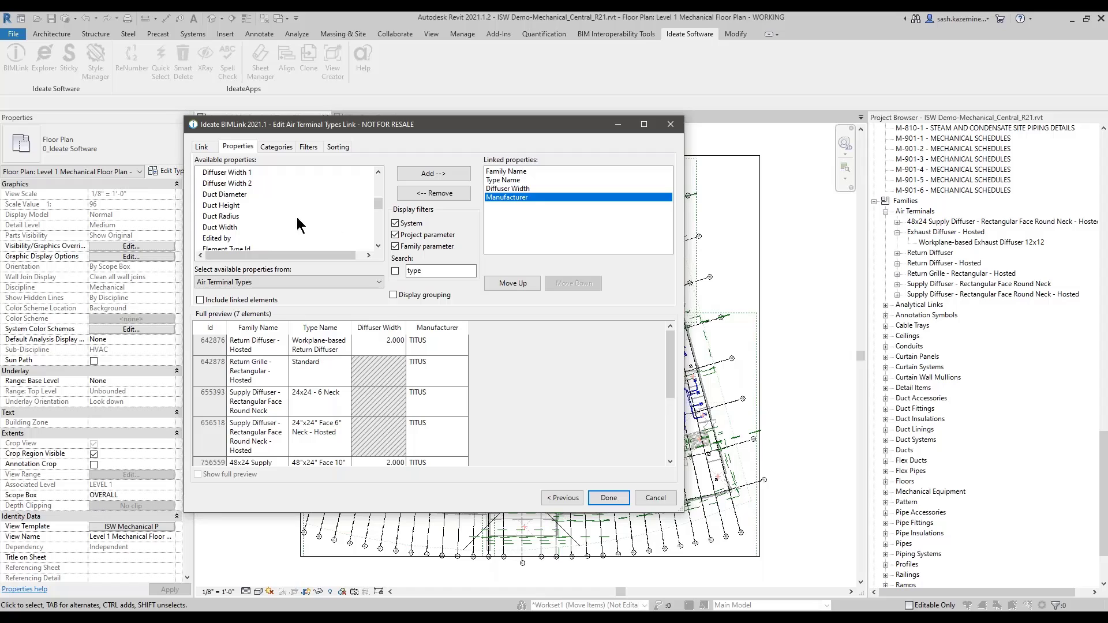
scroll(270, 218, up, 2)
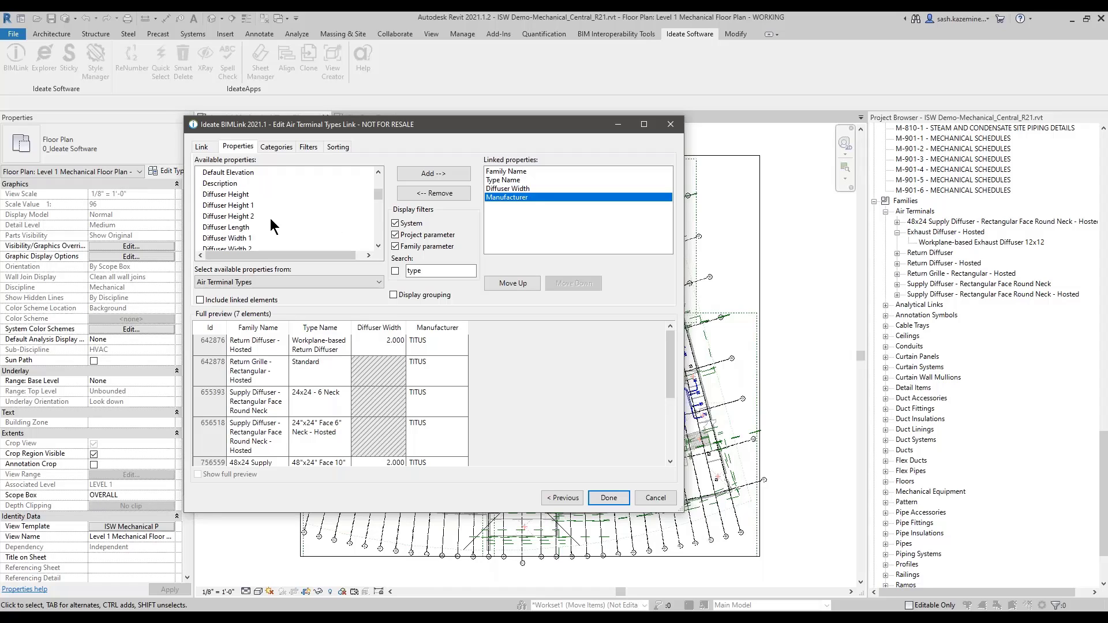
scroll(258, 206, up, 1)
click(241, 196)
click(237, 206)
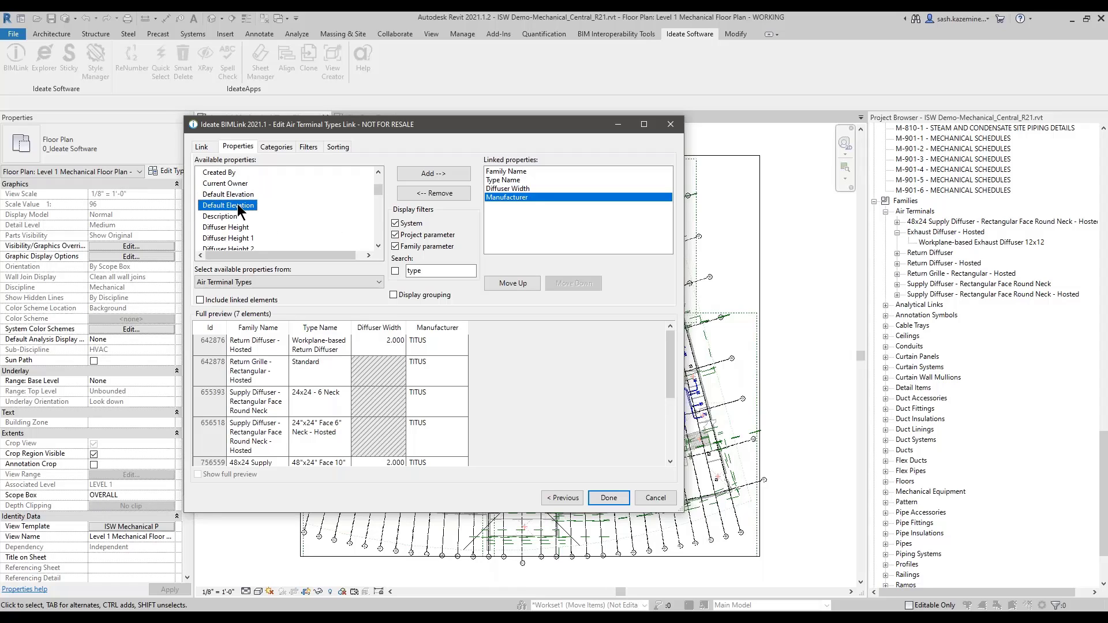
click(237, 197)
click(238, 205)
click(238, 197)
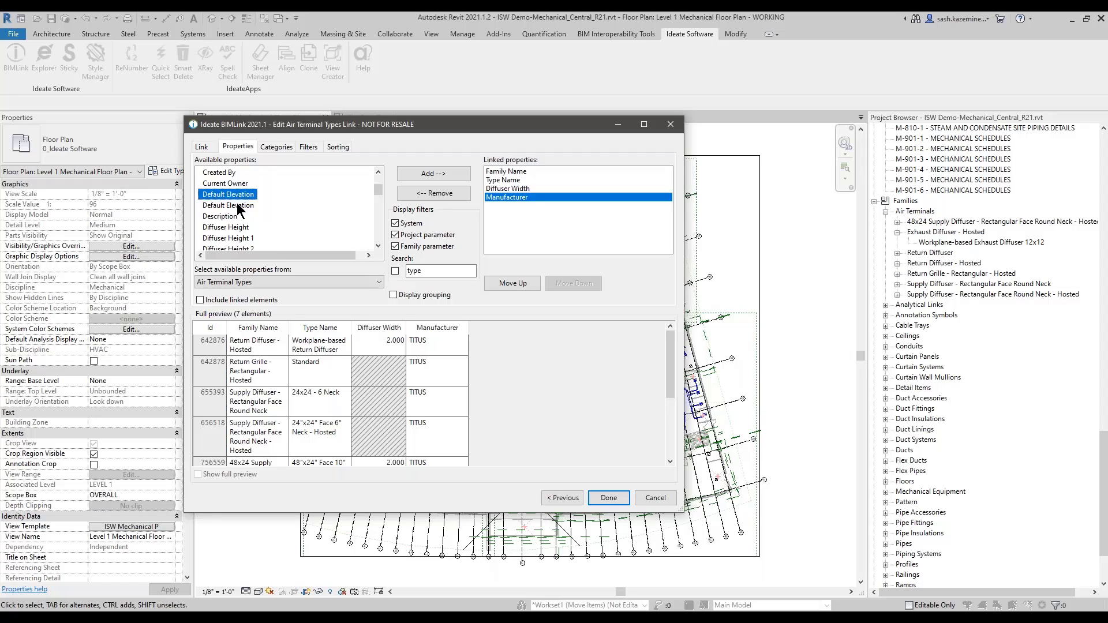
ctrl+click(238, 206)
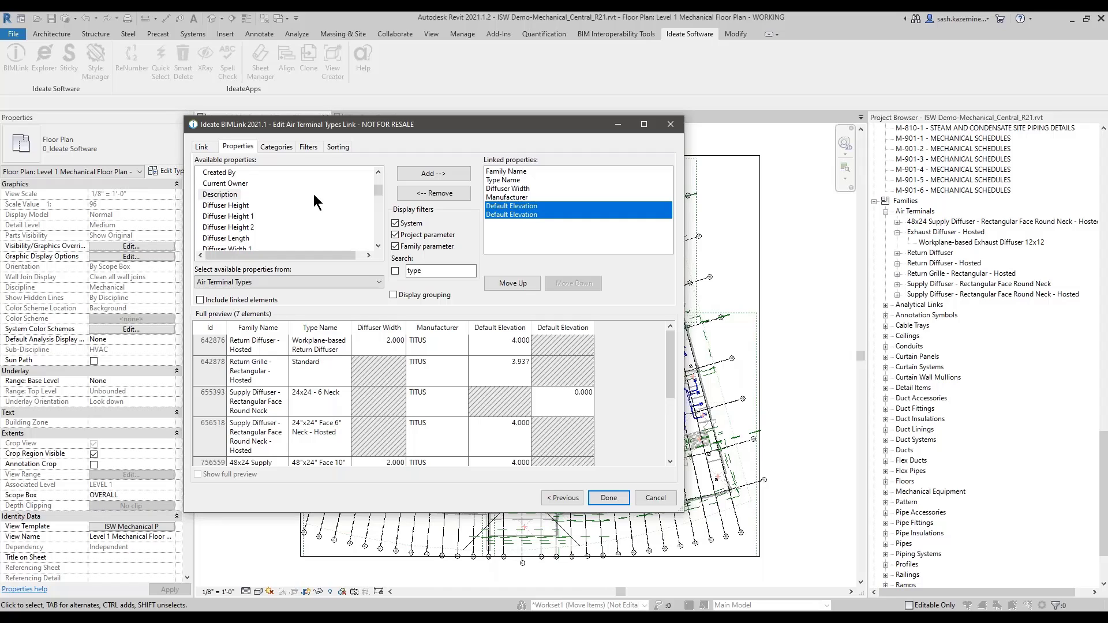
click(310, 148)
Step: Sort the Air Terminal Types link by Family Name and finish editing it
click(338, 147)
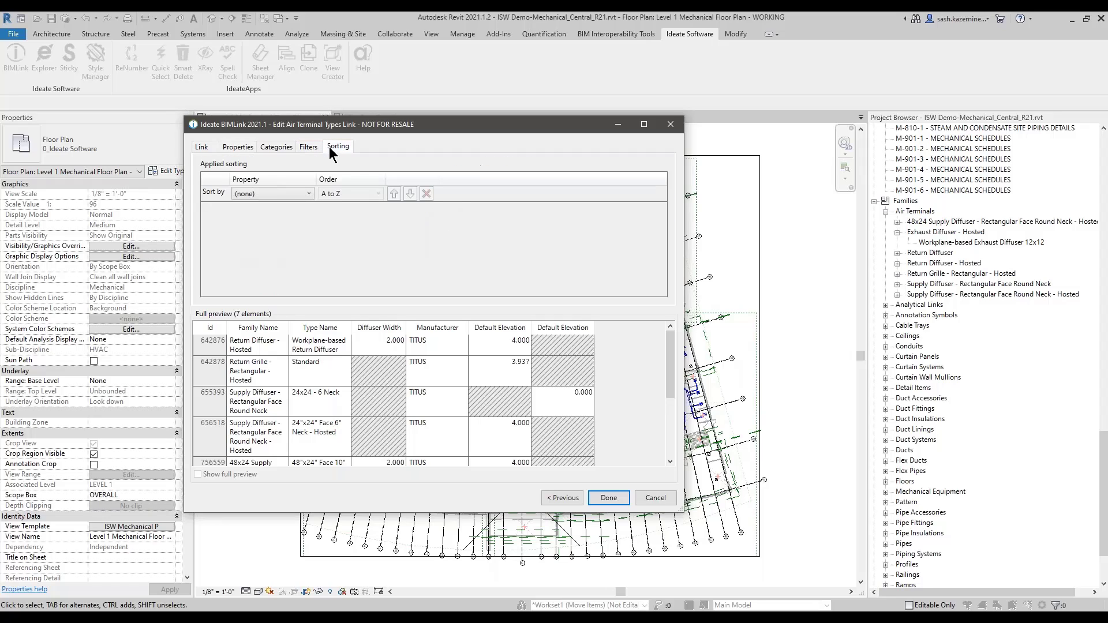
click(270, 194)
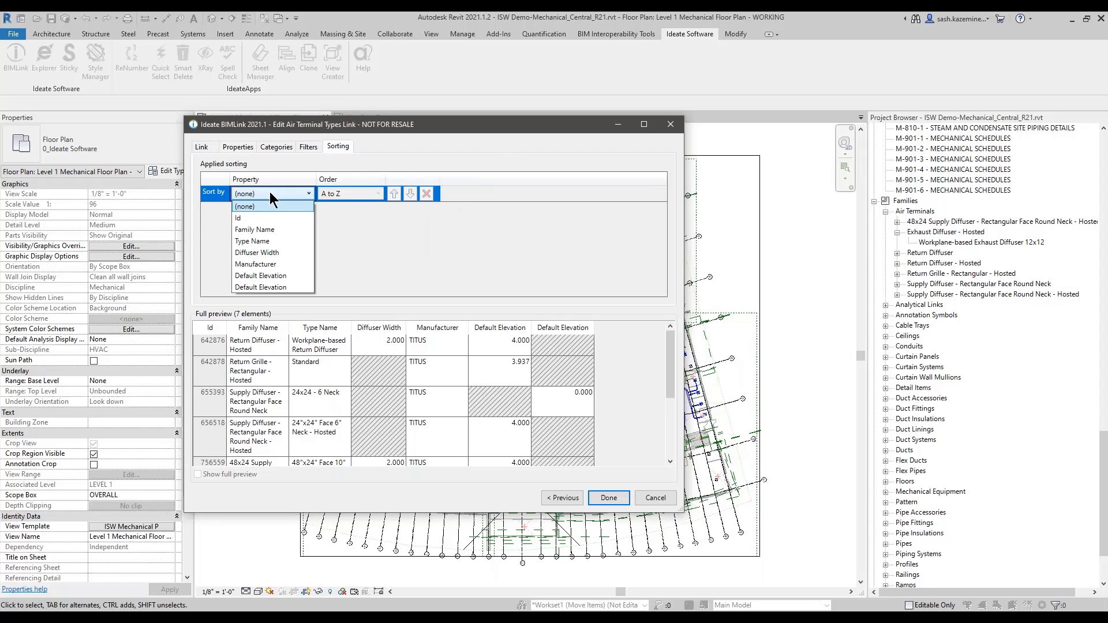
click(263, 230)
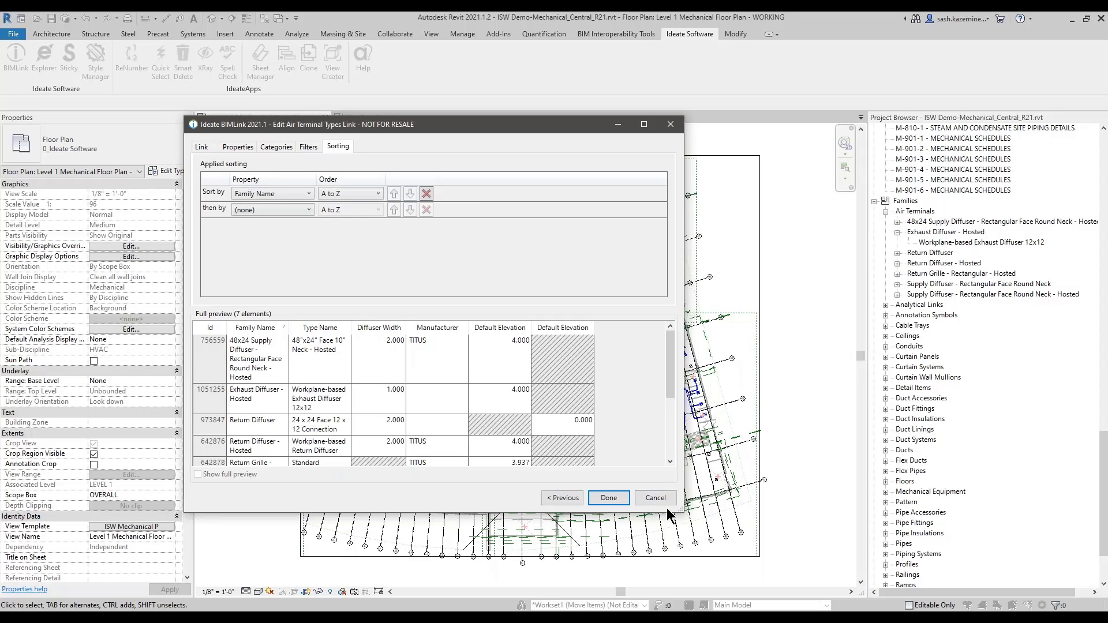
drag(680, 510, 779, 539)
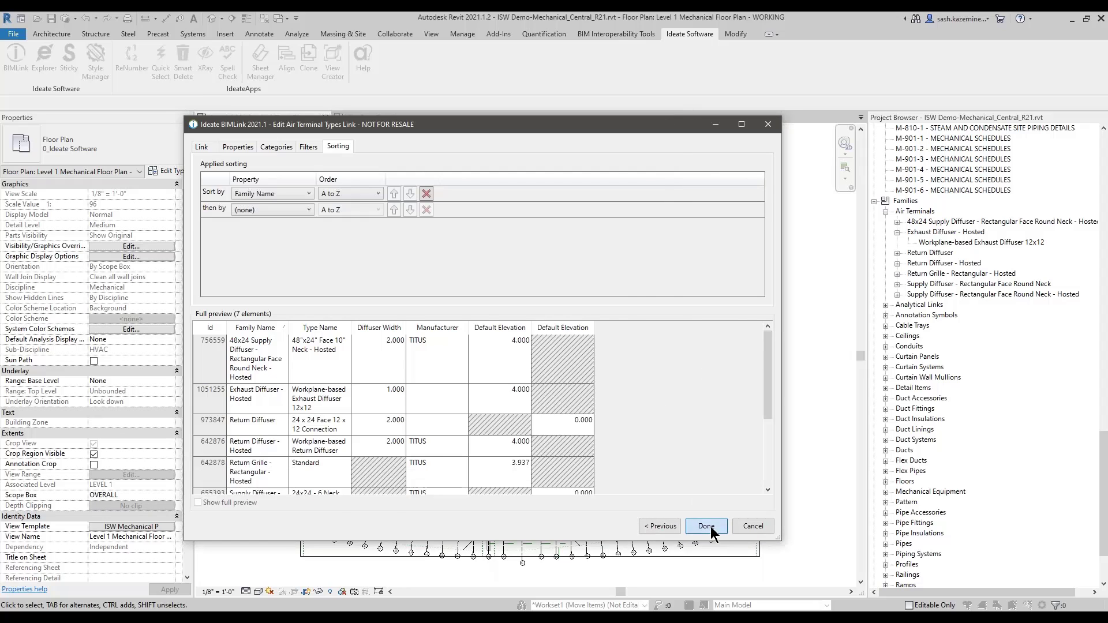
click(706, 526)
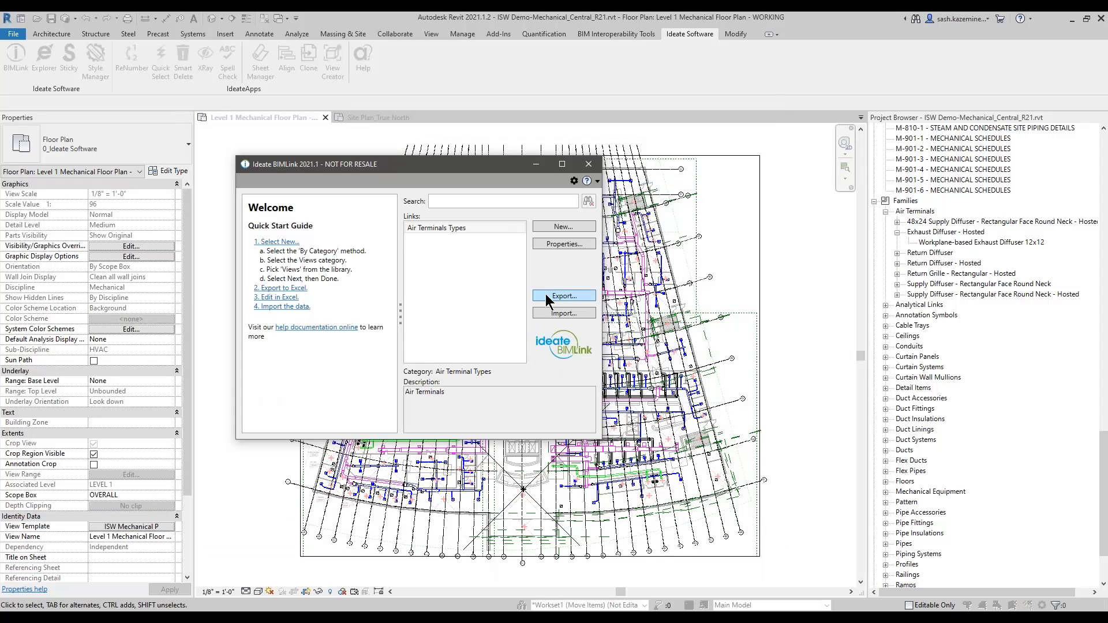
Step: Export the link to Air Terminals Types.xlsx and open it in Excel
click(546, 296)
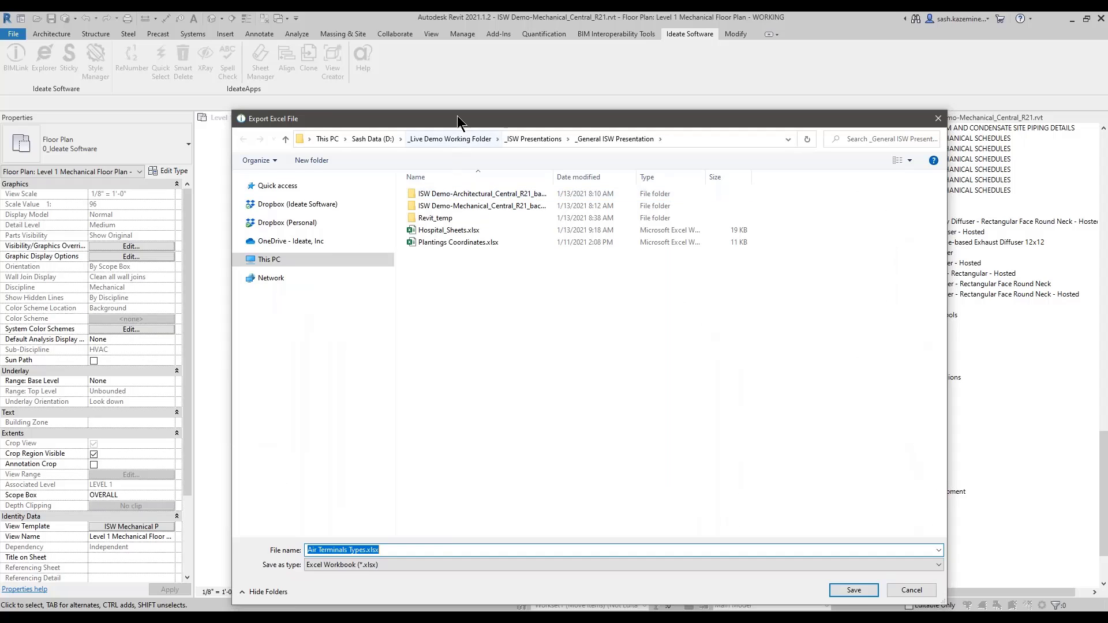
drag(455, 115, 382, 79)
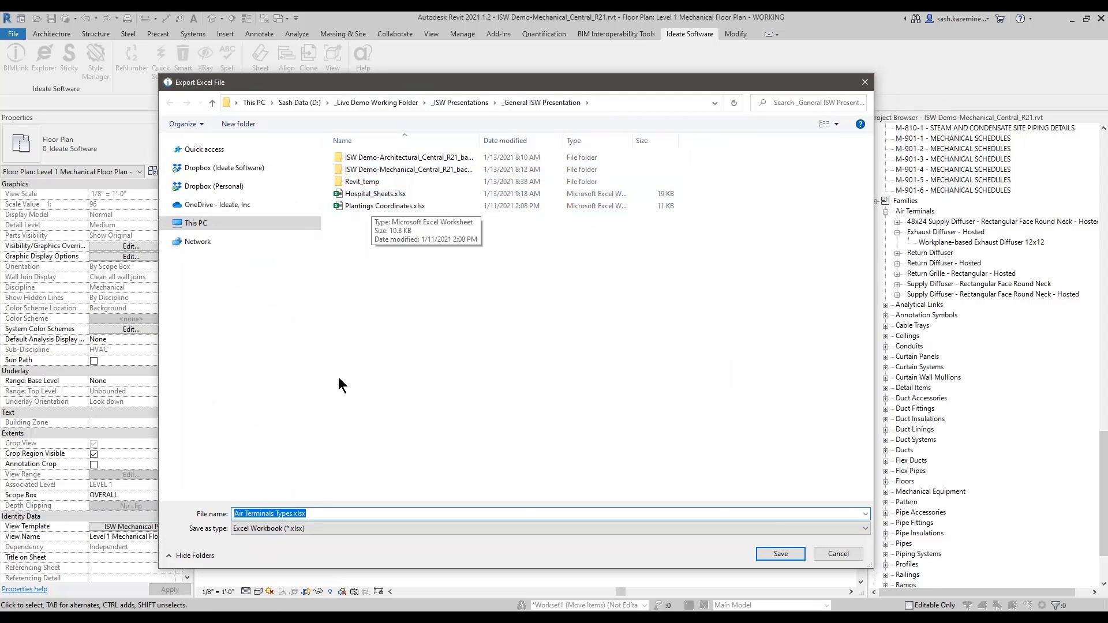
click(782, 554)
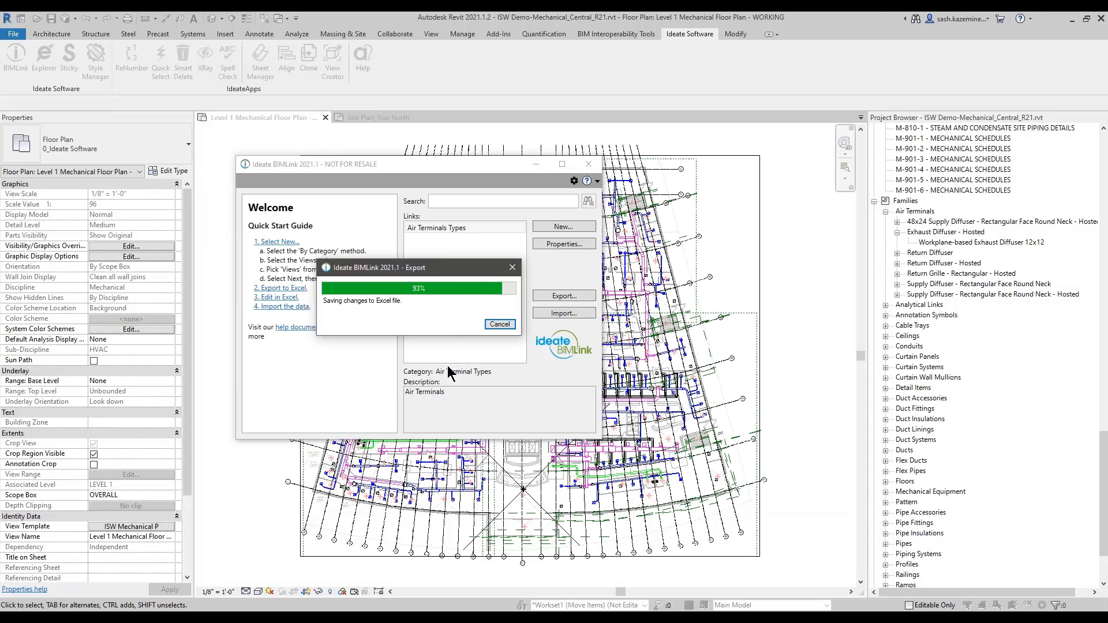
click(465, 324)
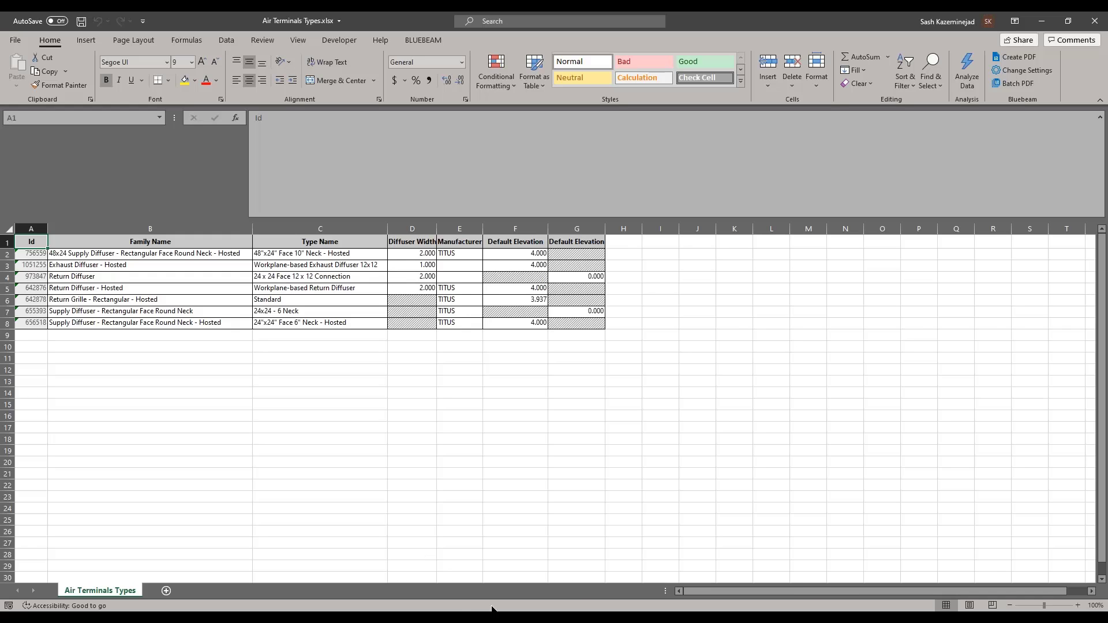
mouse_move(635, 618)
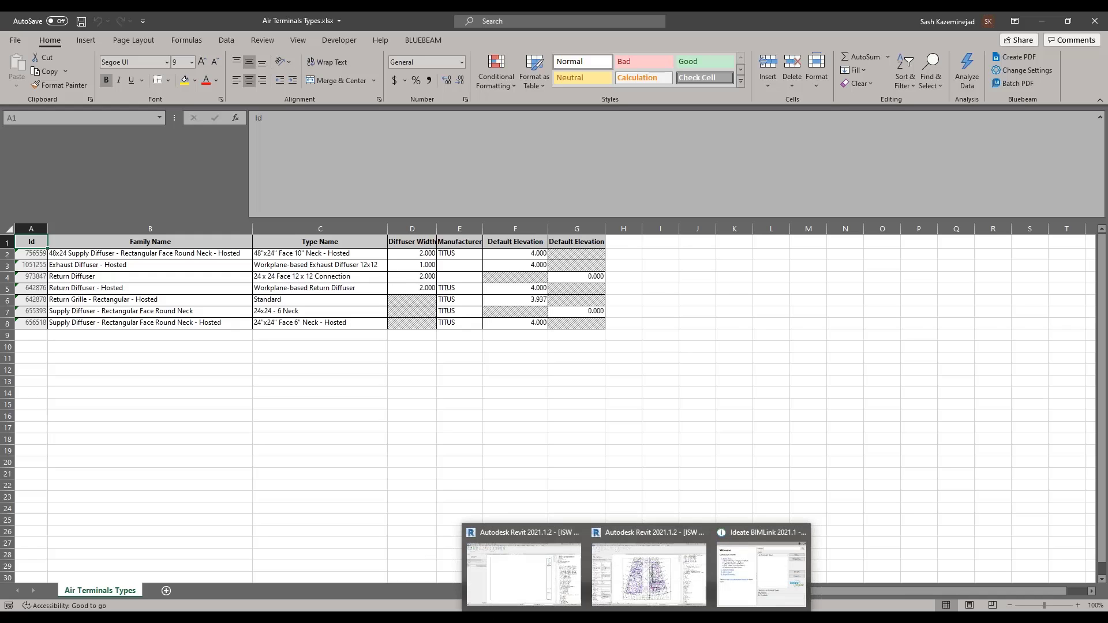
click(643, 597)
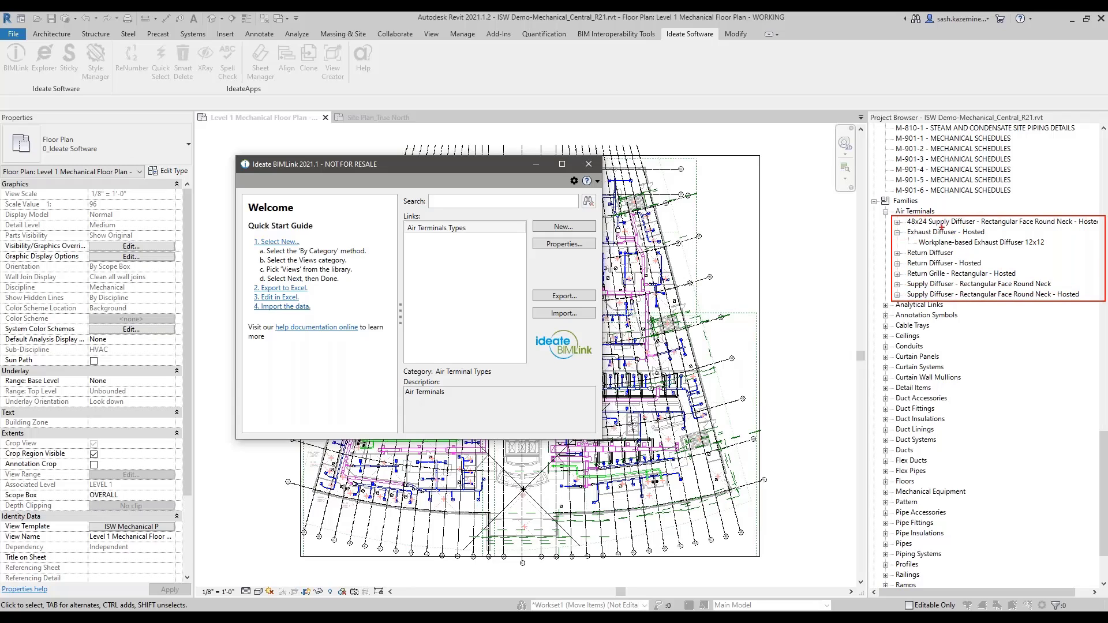
mouse_move(912, 238)
mouse_down()
mouse_move(1001, 237)
mouse_move(928, 249)
mouse_up()
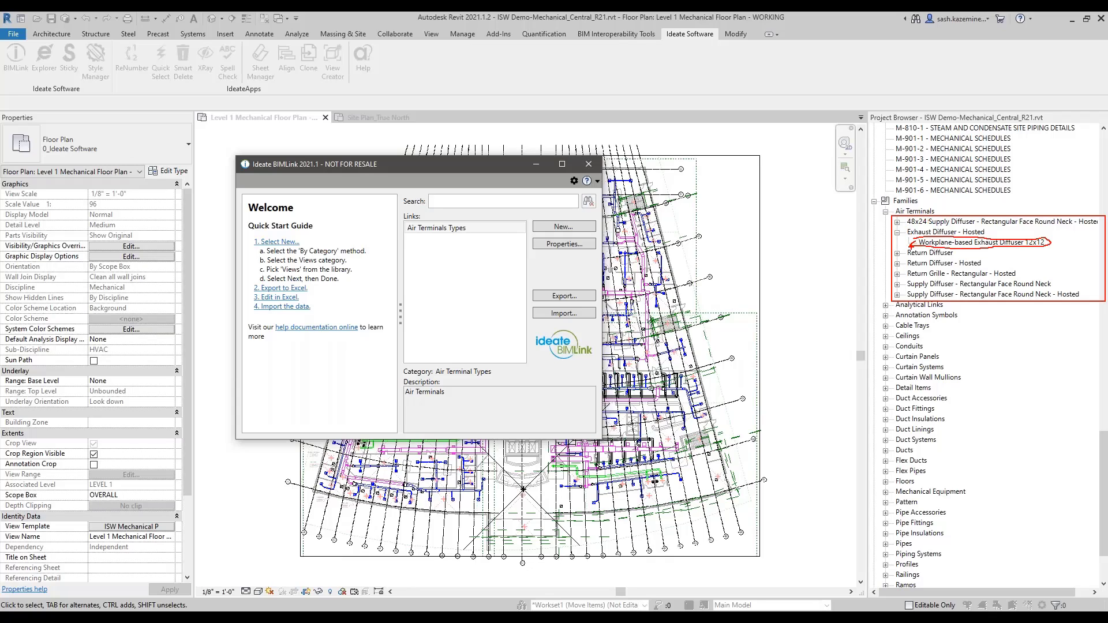
key(Escape)
key(ctrl)
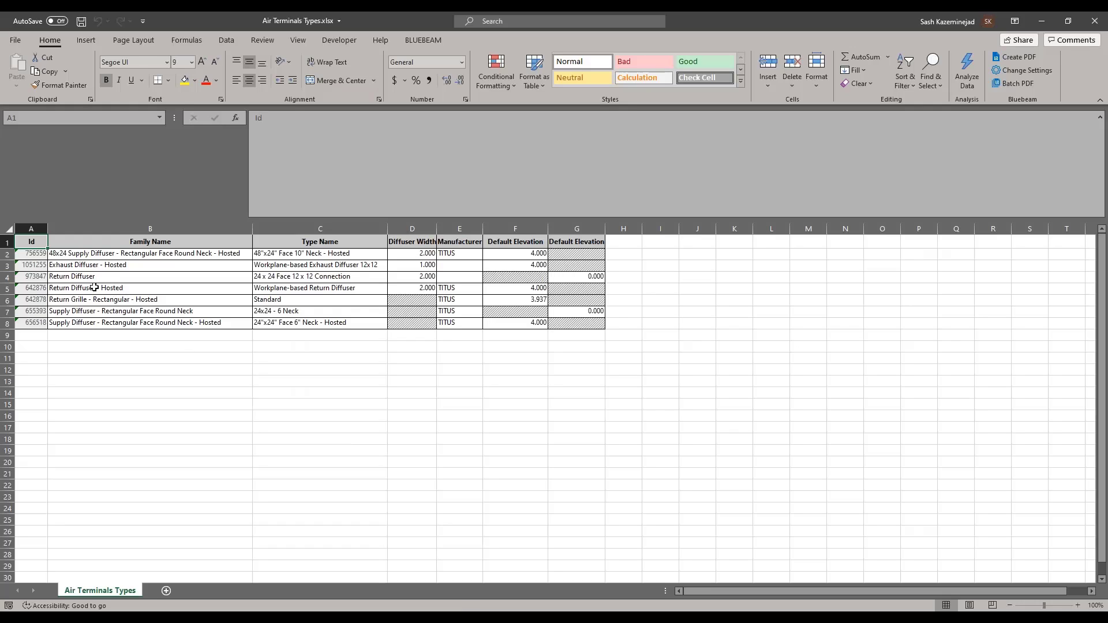
Step: Insert three empty rows at row 4 below the Exhaust Diffuser - Hosted entry
click(79, 267)
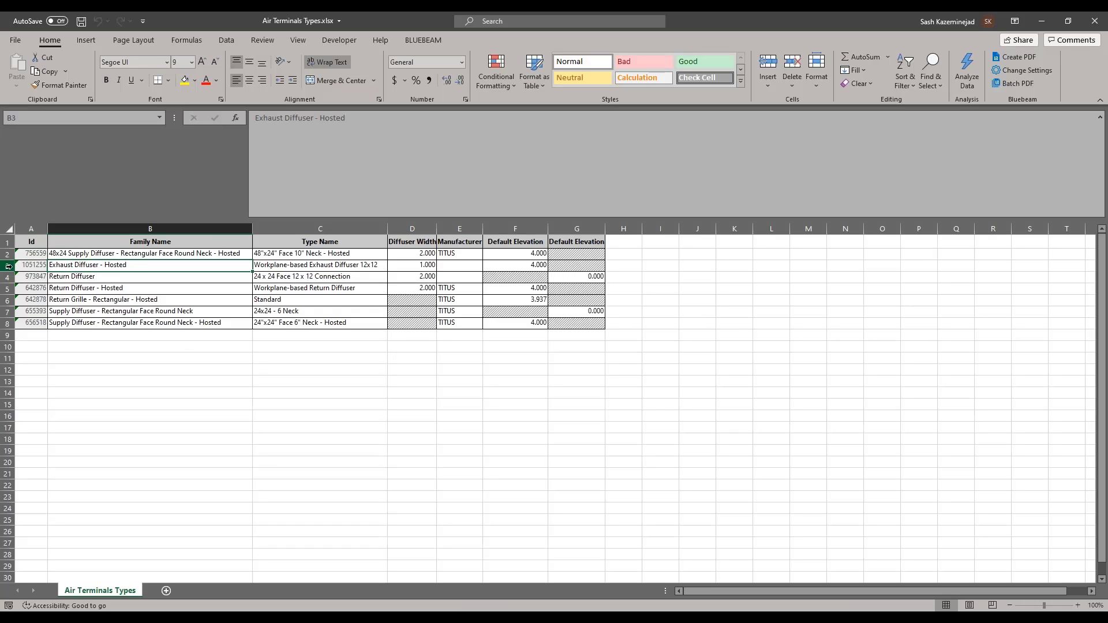
click(9, 266)
click(132, 346)
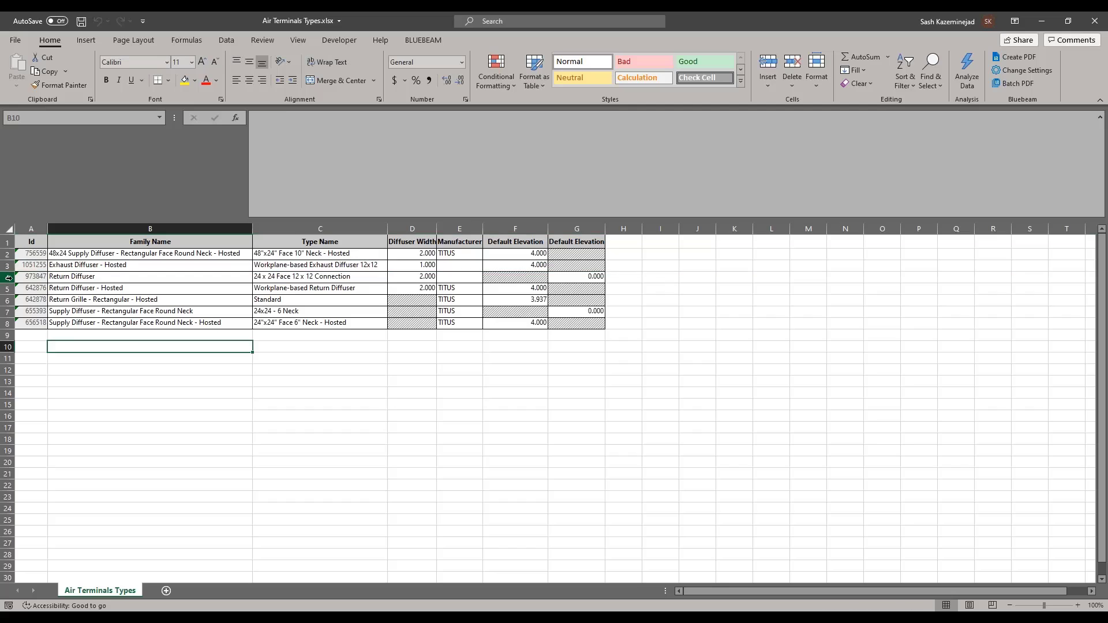
click(9, 277)
right_click(9, 278)
click(29, 370)
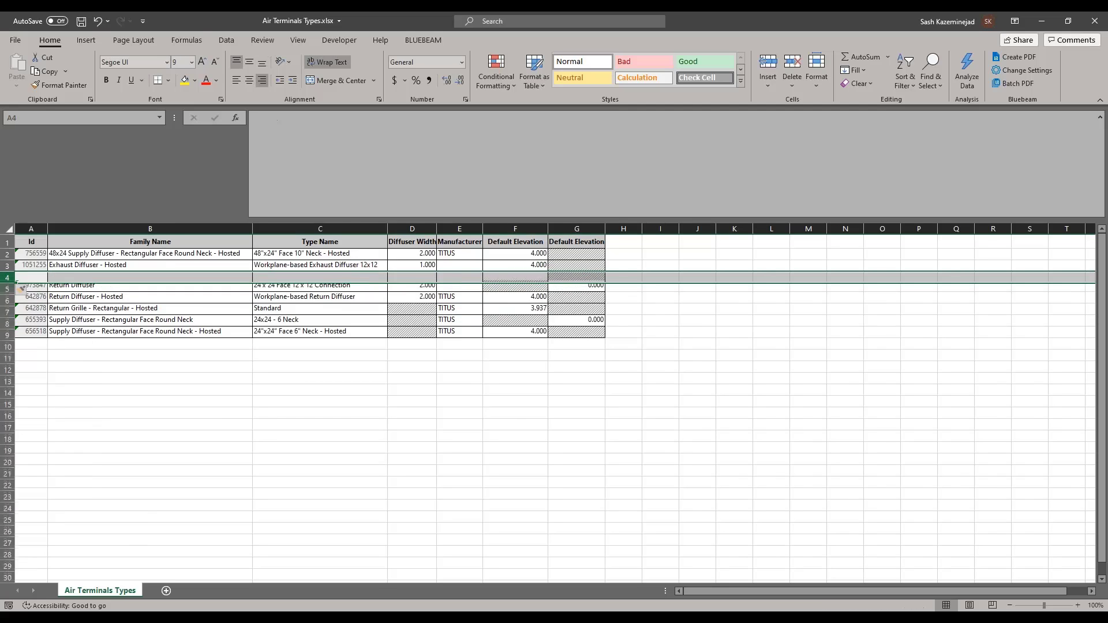
right_click(8, 276)
click(29, 371)
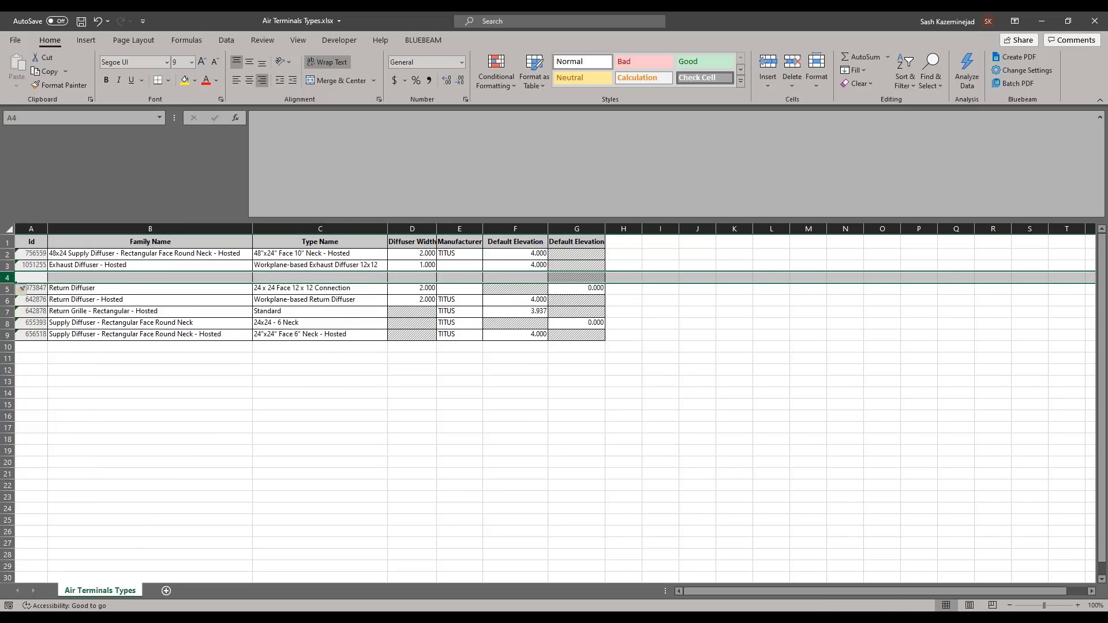
right_click(8, 277)
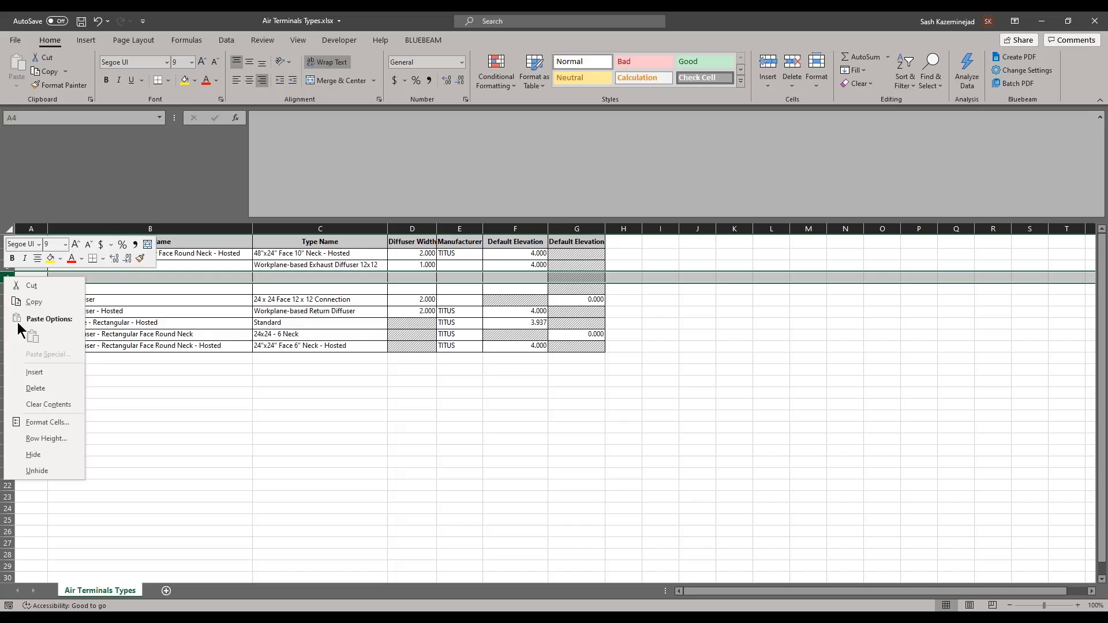
click(34, 376)
Step: Enter 'new' in A4 and fill it down to A6
click(35, 278)
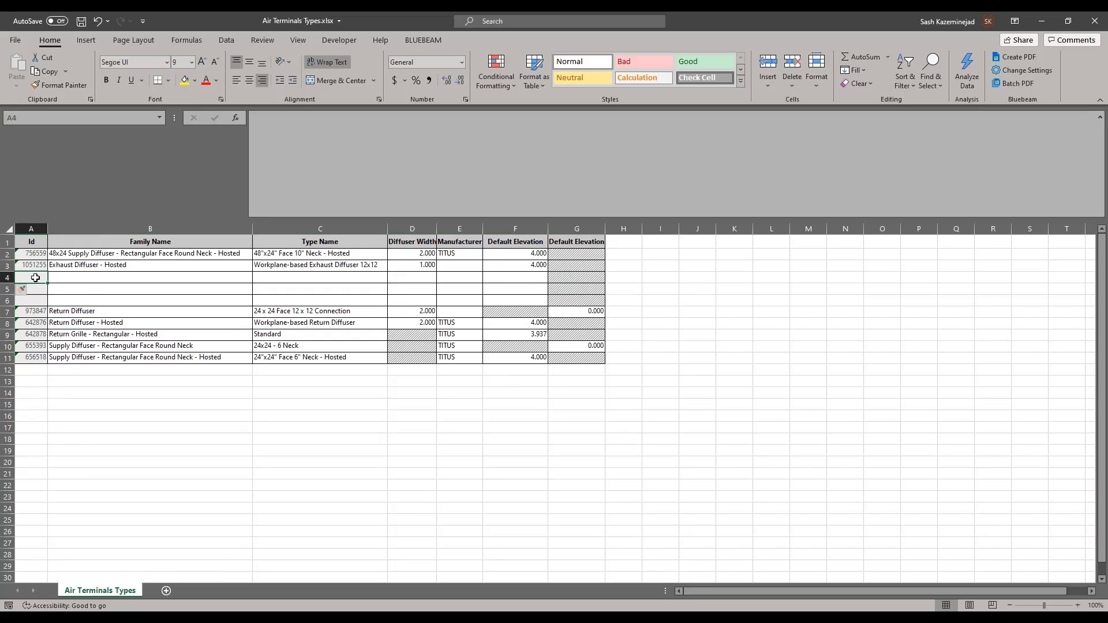
text(new)
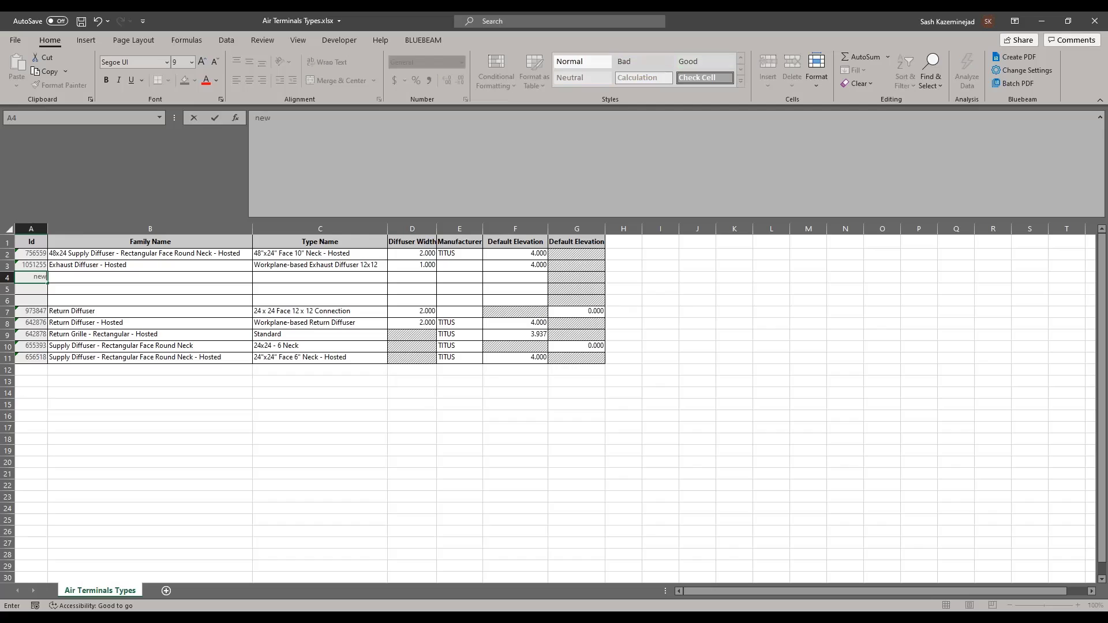
click(38, 296)
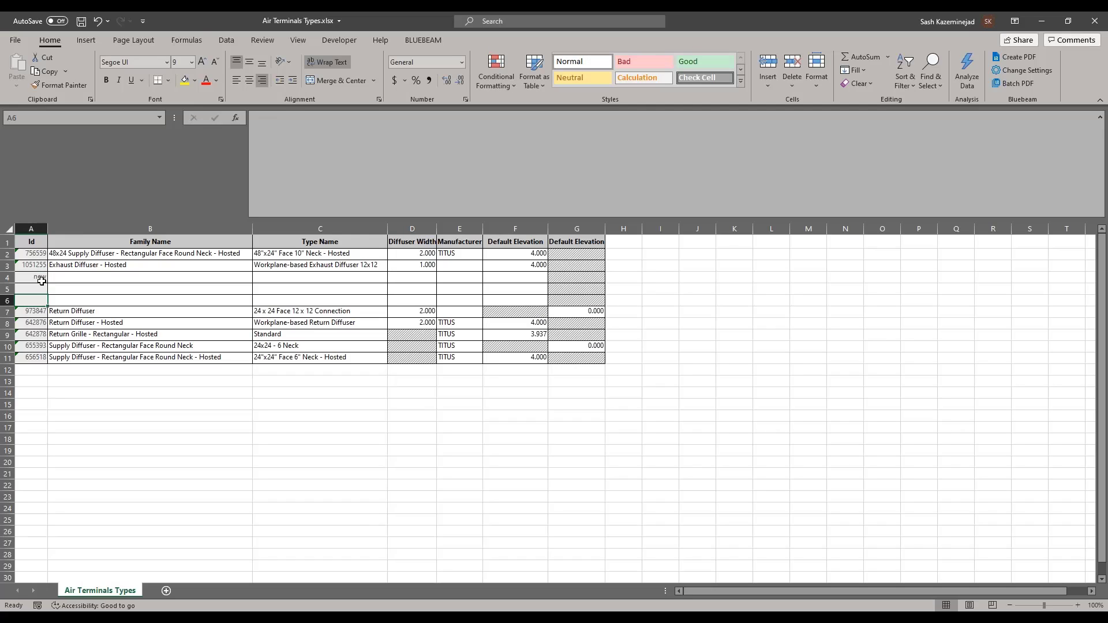
click(42, 281)
drag(48, 283, 49, 307)
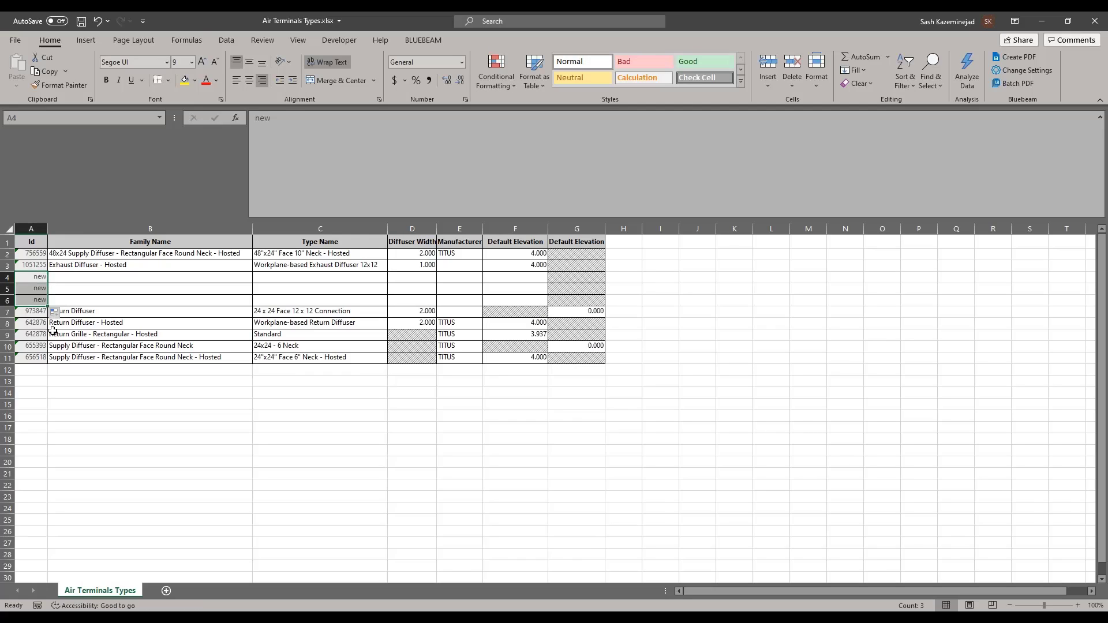
click(92, 384)
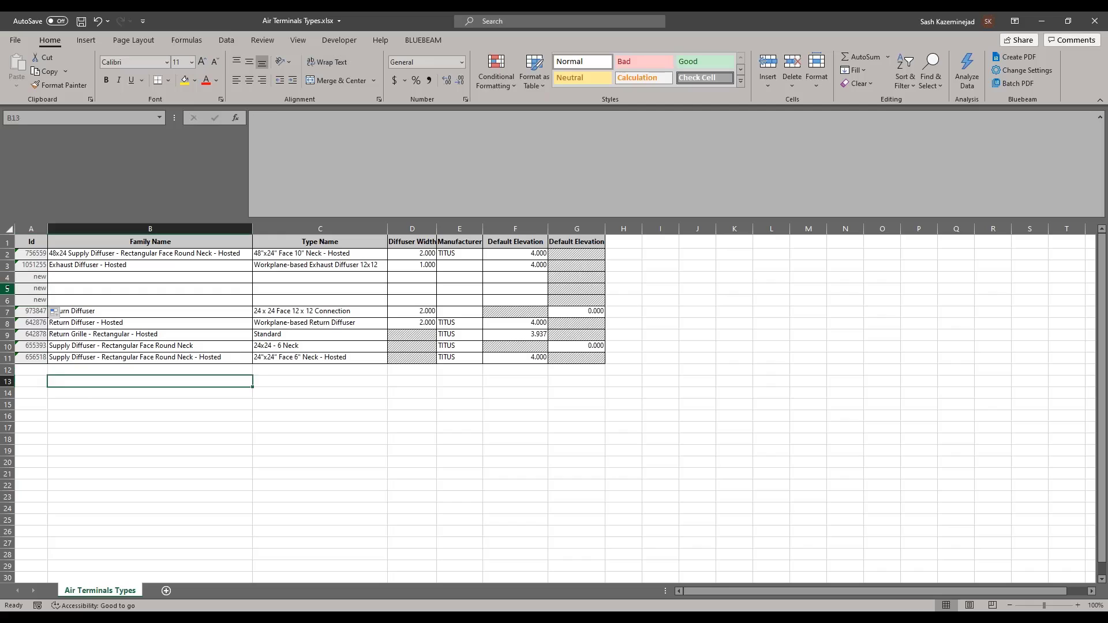
click(115, 283)
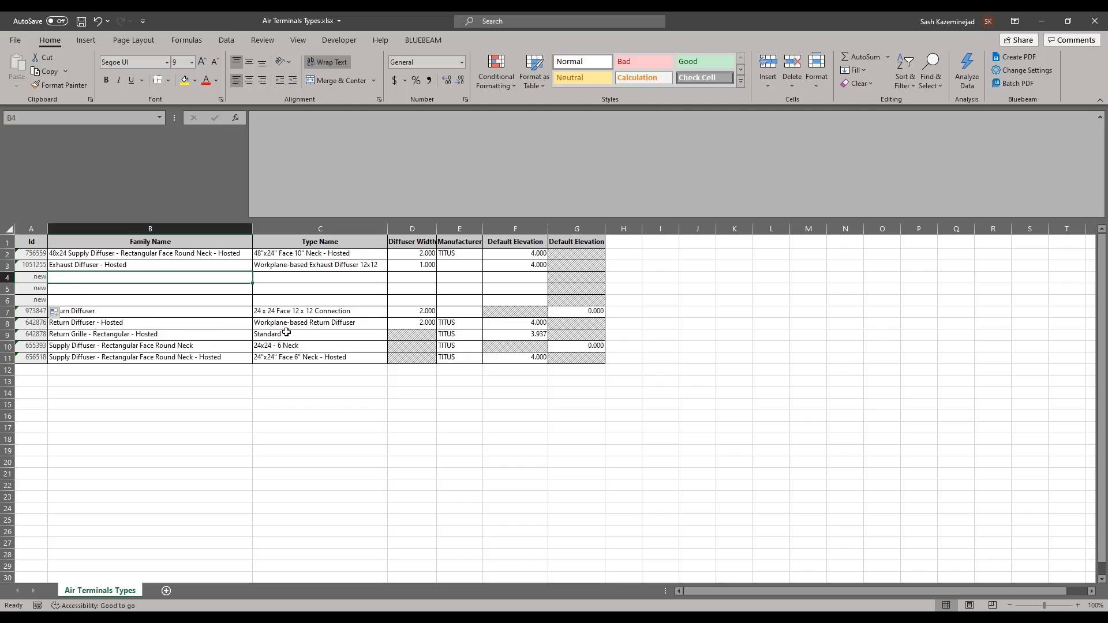
Step: Set cells A4:A6 to No Fill to remove their grey shading
drag(32, 278, 37, 302)
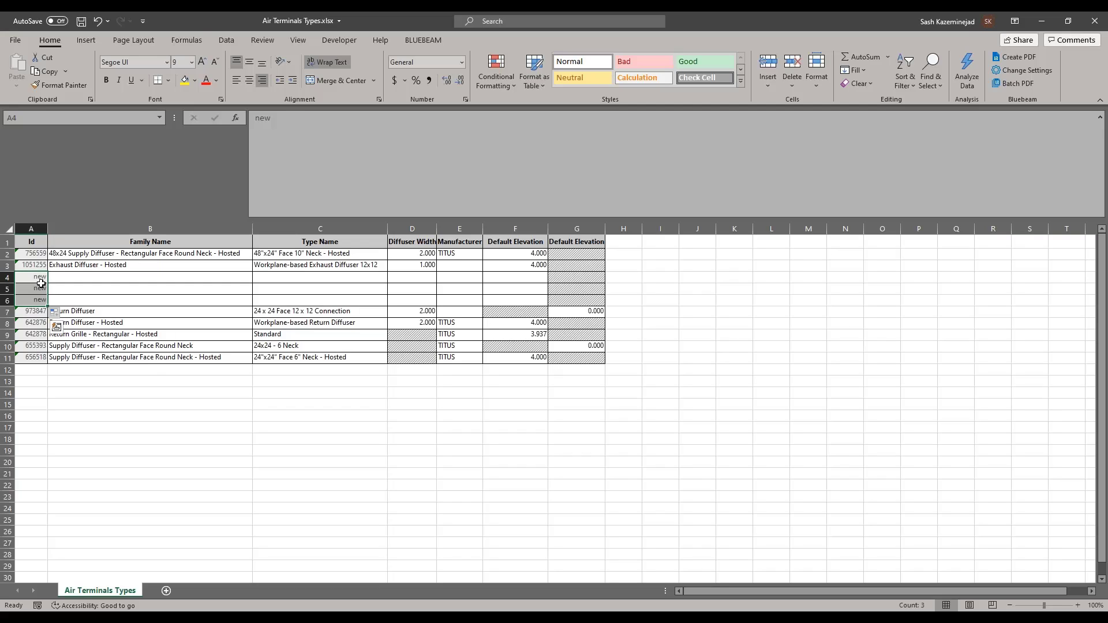
key(ctrl)
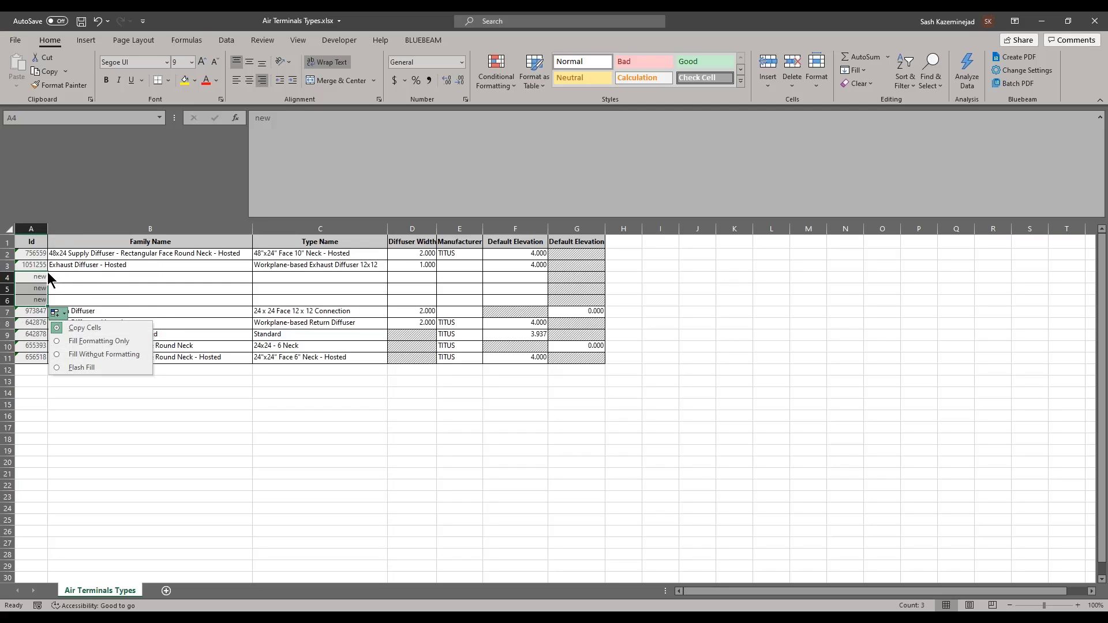
key(Escape)
click(194, 80)
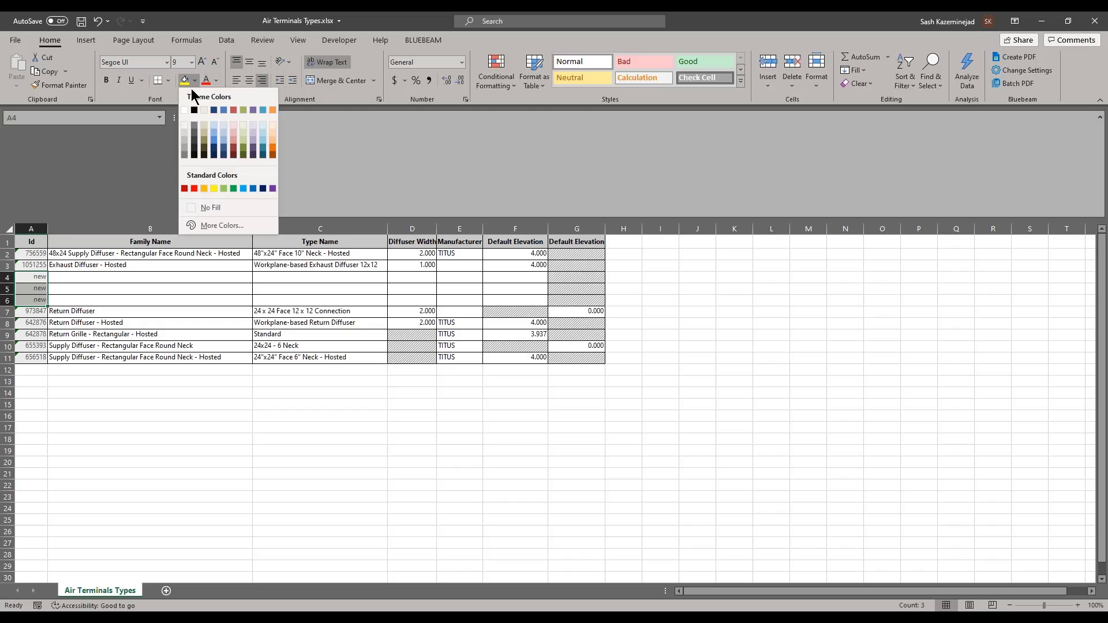
click(188, 109)
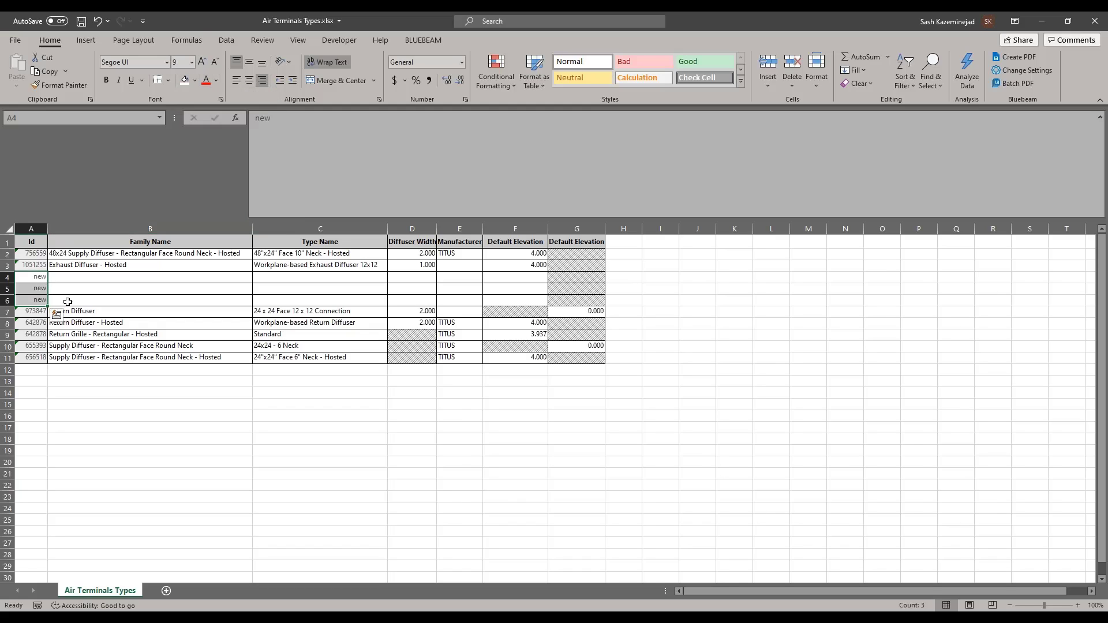
click(37, 279)
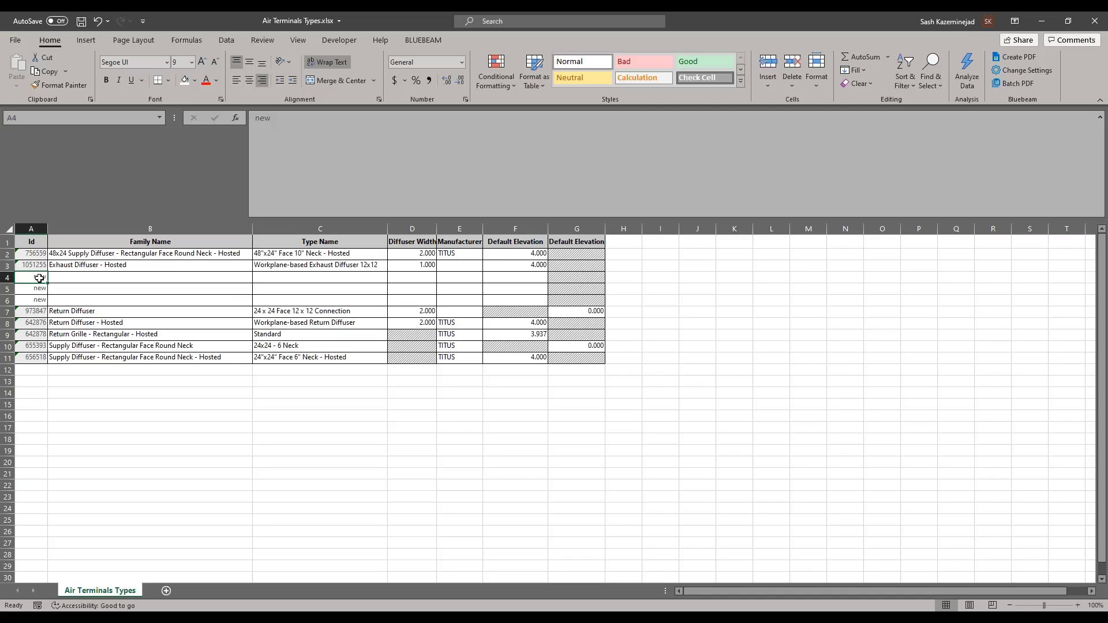
click(27, 323)
click(29, 337)
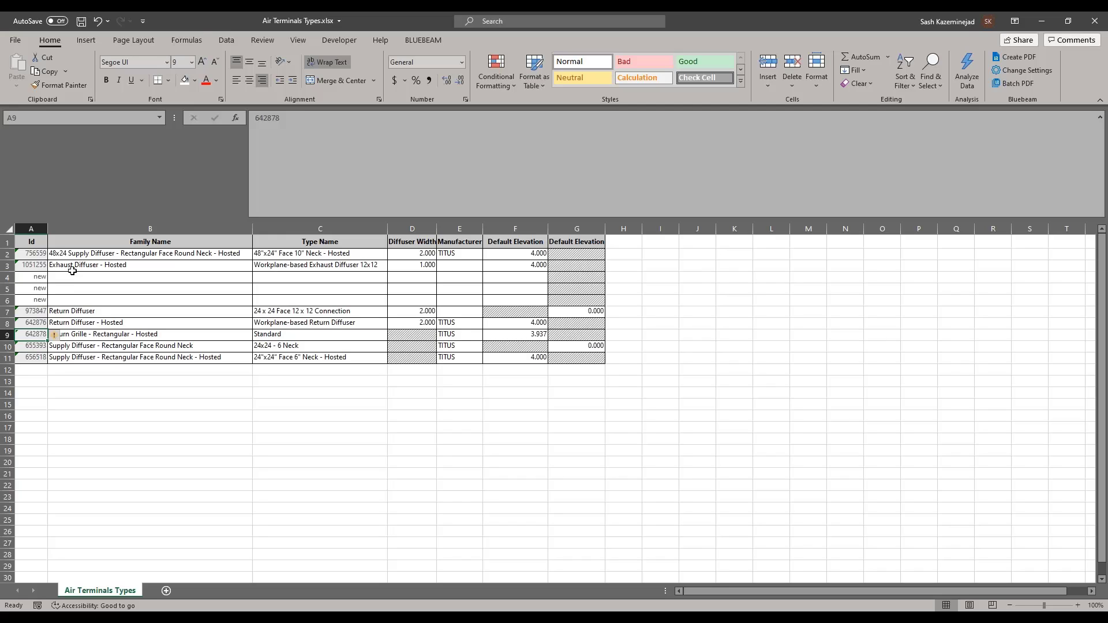
click(269, 276)
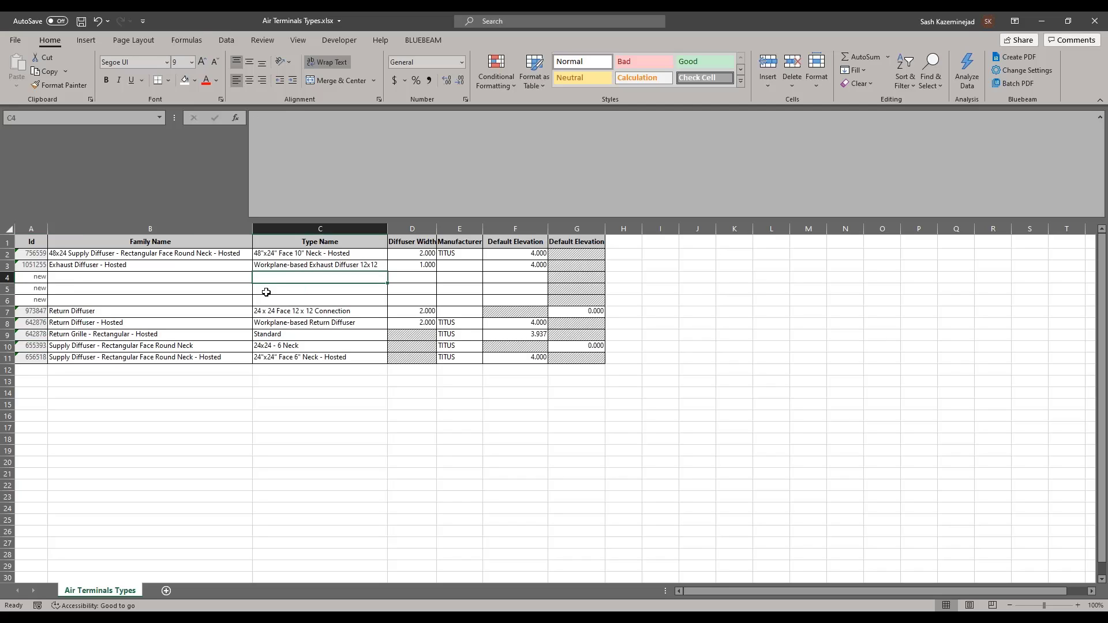
Step: Fill the Exhaust Diffuser - Hosted family name down into rows 4 to 6
key(Down)
key(Down)
click(132, 266)
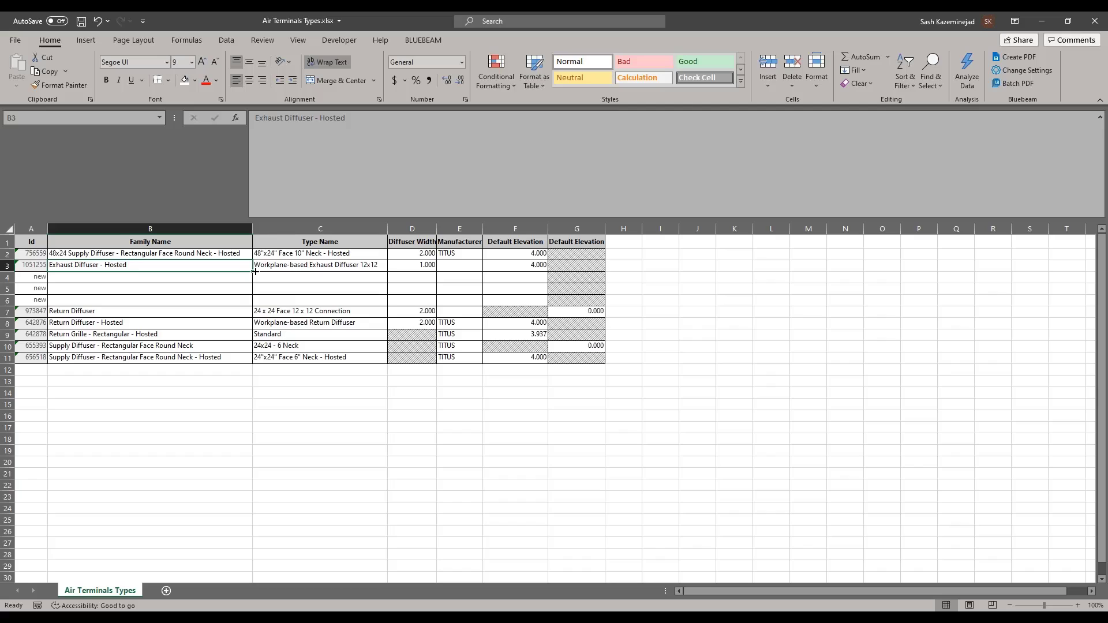
drag(255, 271, 255, 302)
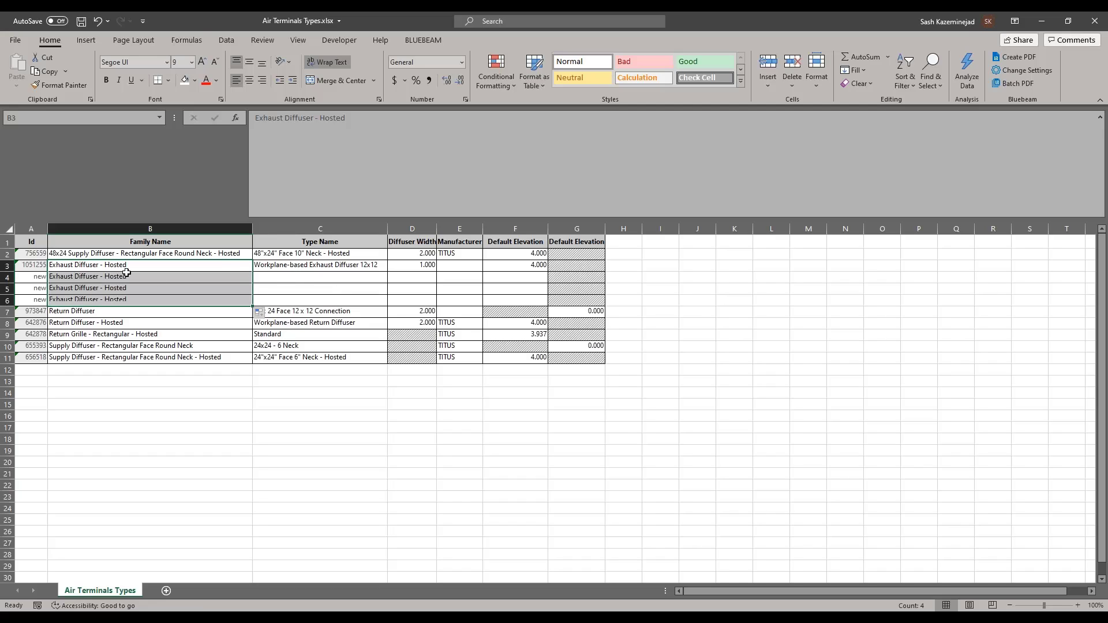
click(267, 280)
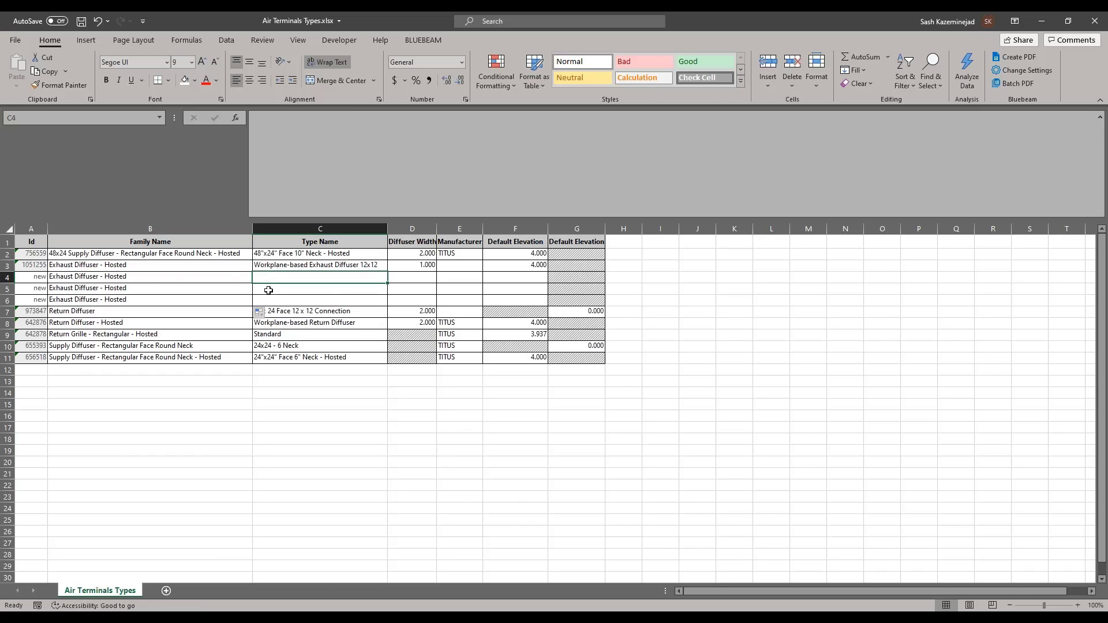
click(137, 276)
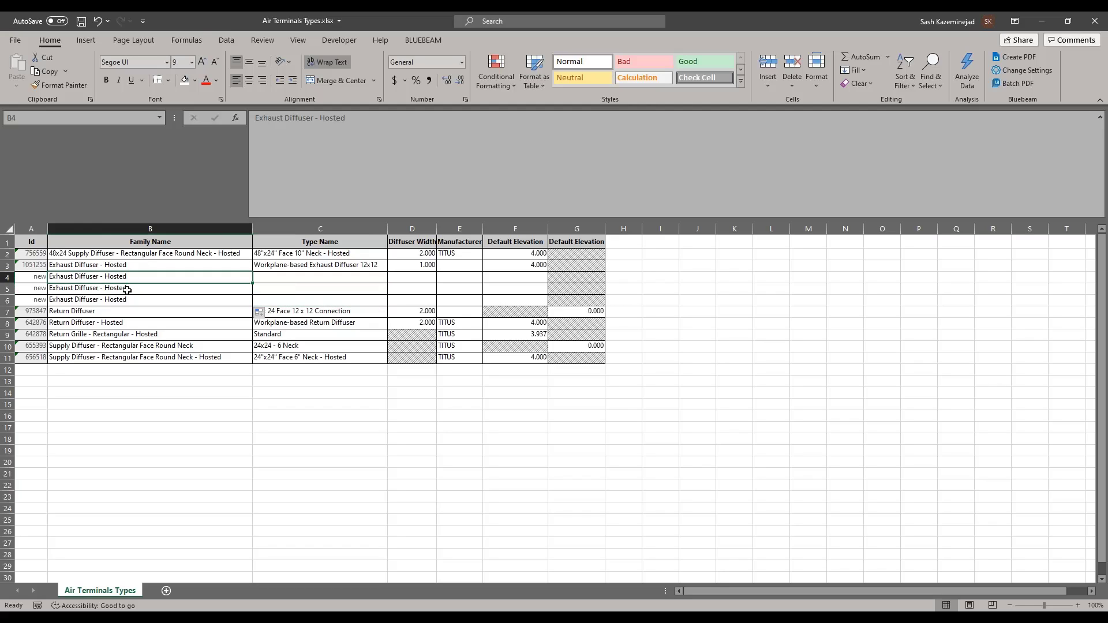
click(127, 290)
click(118, 299)
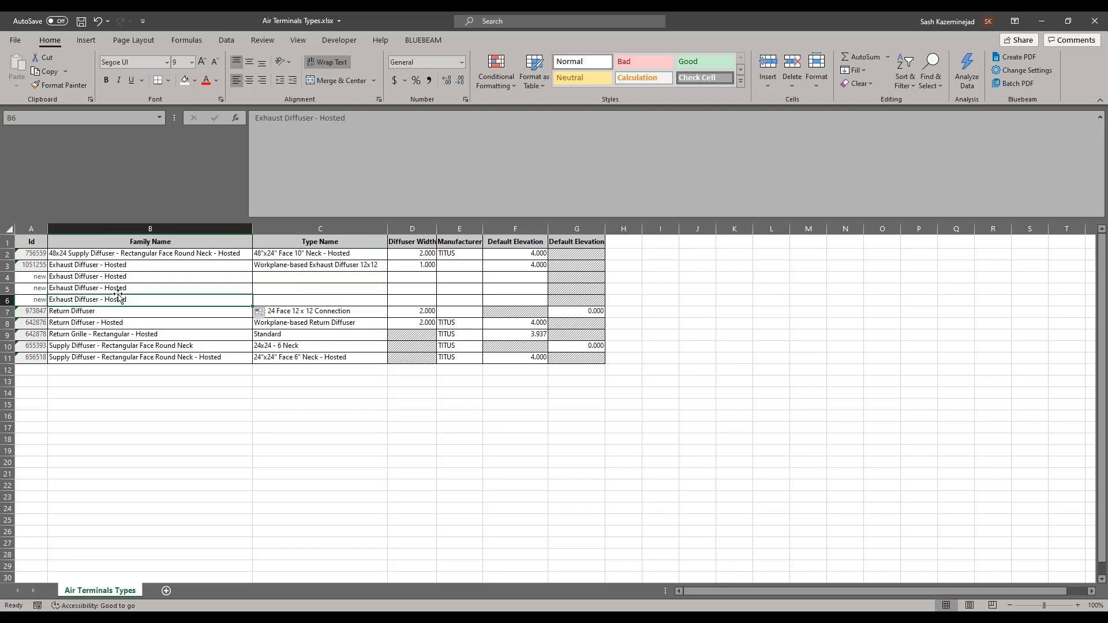
Step: Copy the 12x12 type name into rows 4–6 and change the sizes to 14x14, 16x16 and 18x18
click(338, 264)
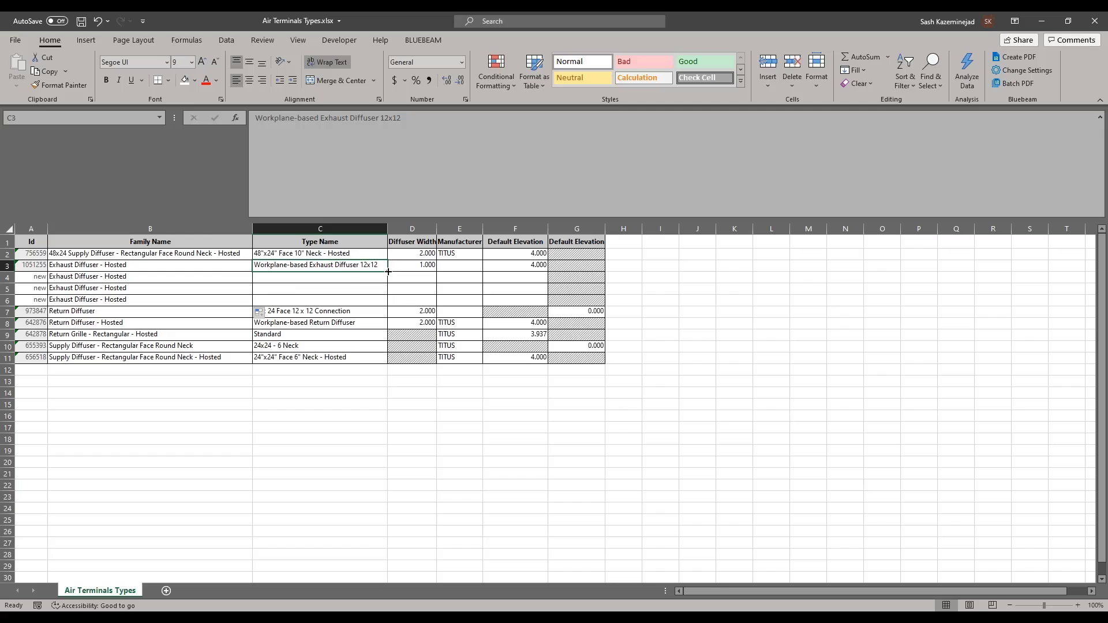
drag(388, 270, 386, 304)
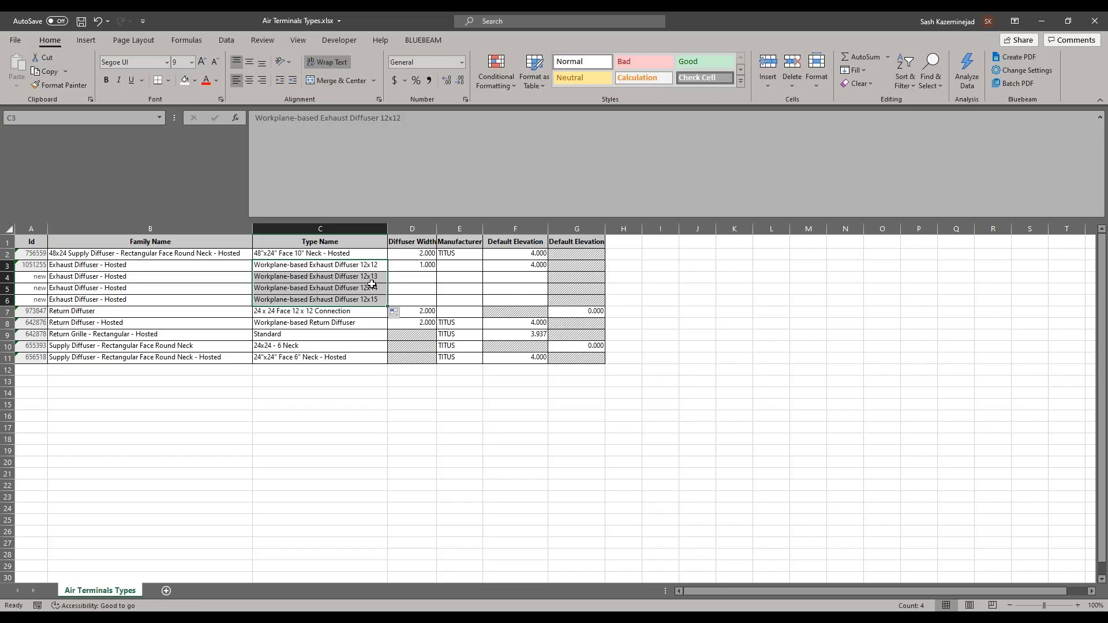
click(371, 284)
double_click(374, 277)
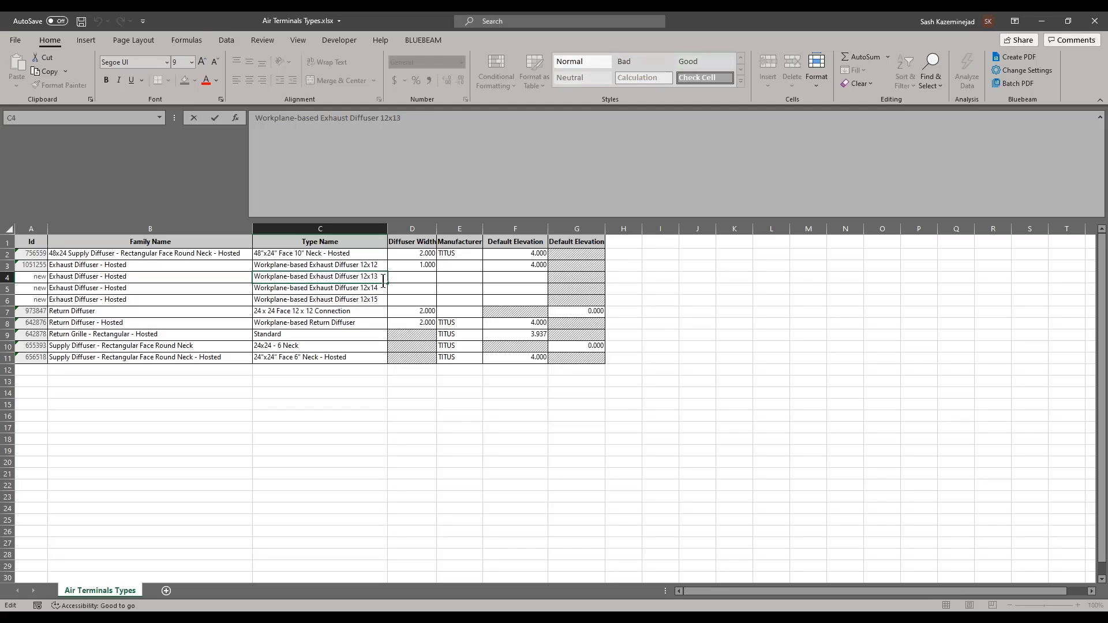
key(BackSpace)
key(BackSpace)
key(BackSpace)
key(Return)
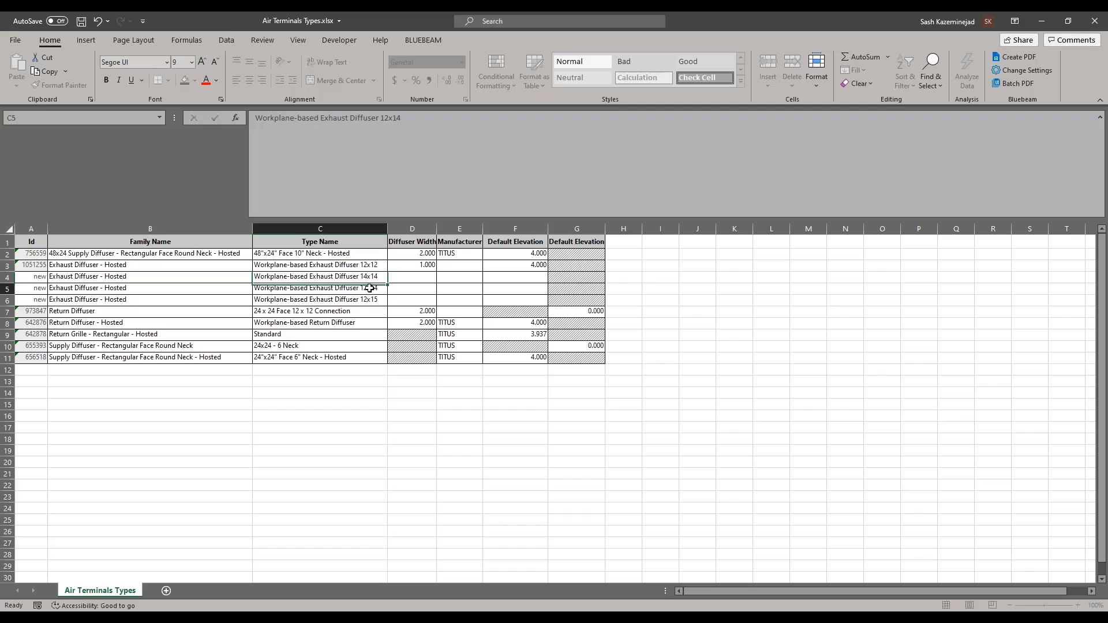
key(BackSpace)
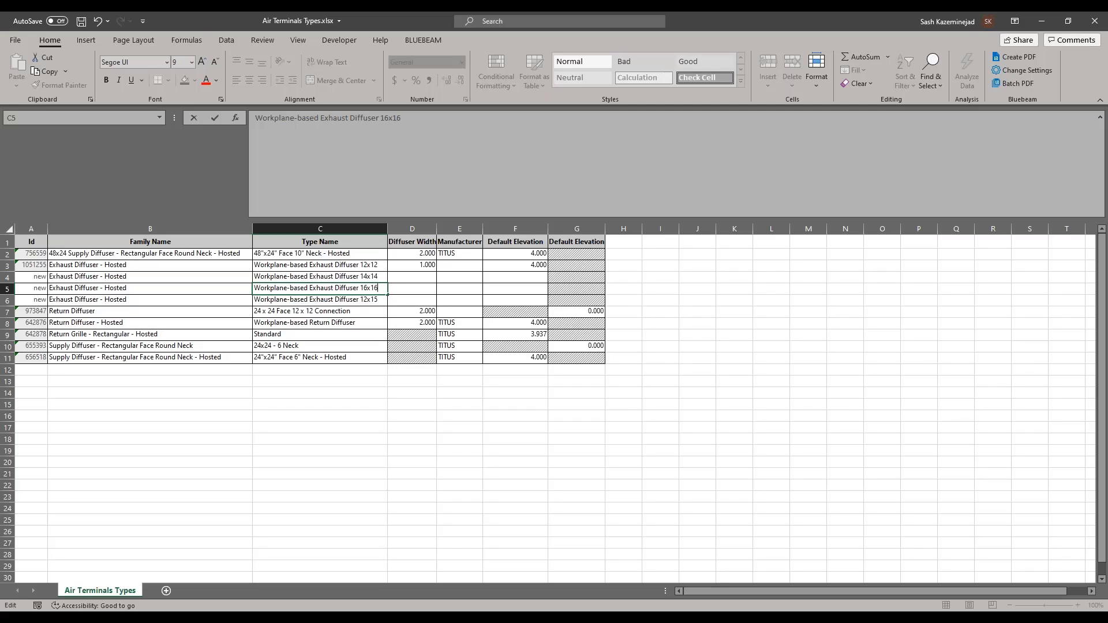
click(378, 301)
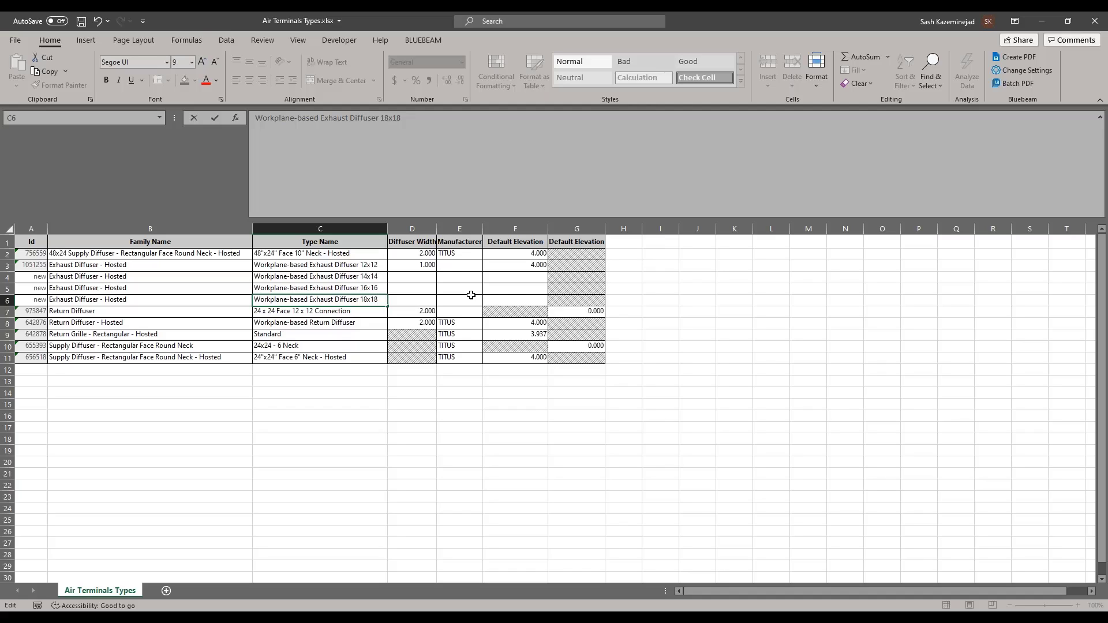
Step: Enter widths 14", 16" and 18" and copy manufacturer TITUS into rows 4–6
click(422, 277)
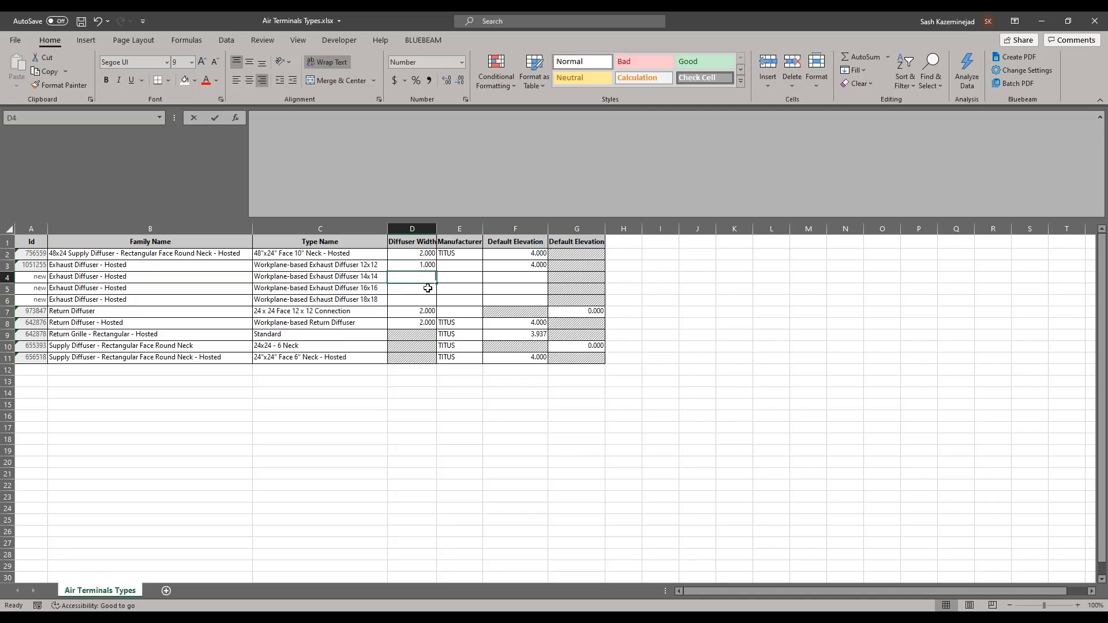
text(14)
key(Return)
text(16")
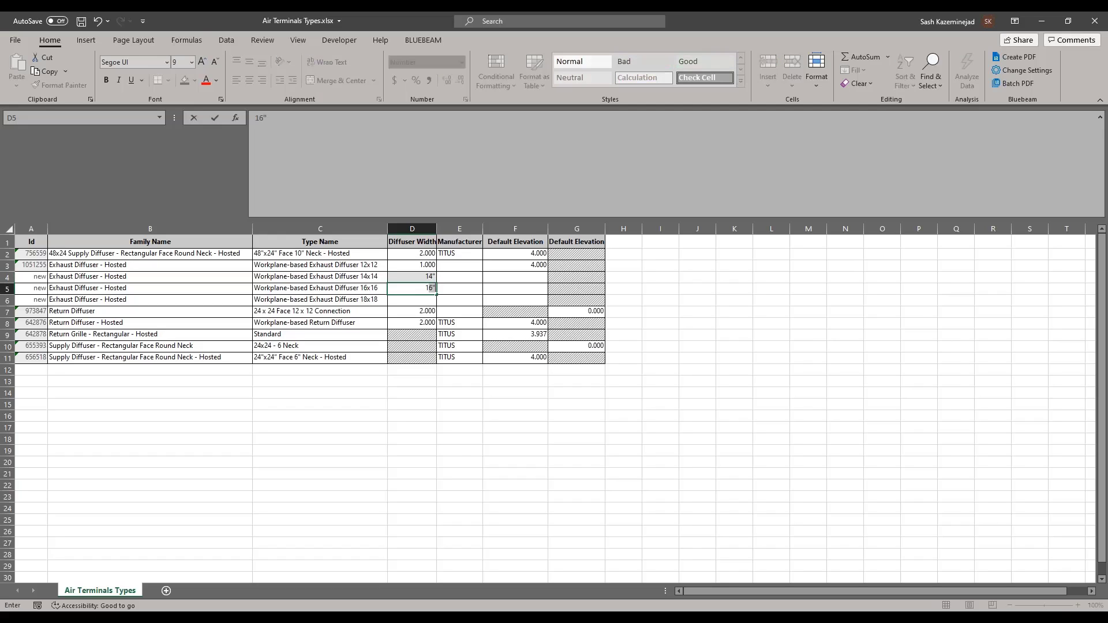
key(Return)
text(1)
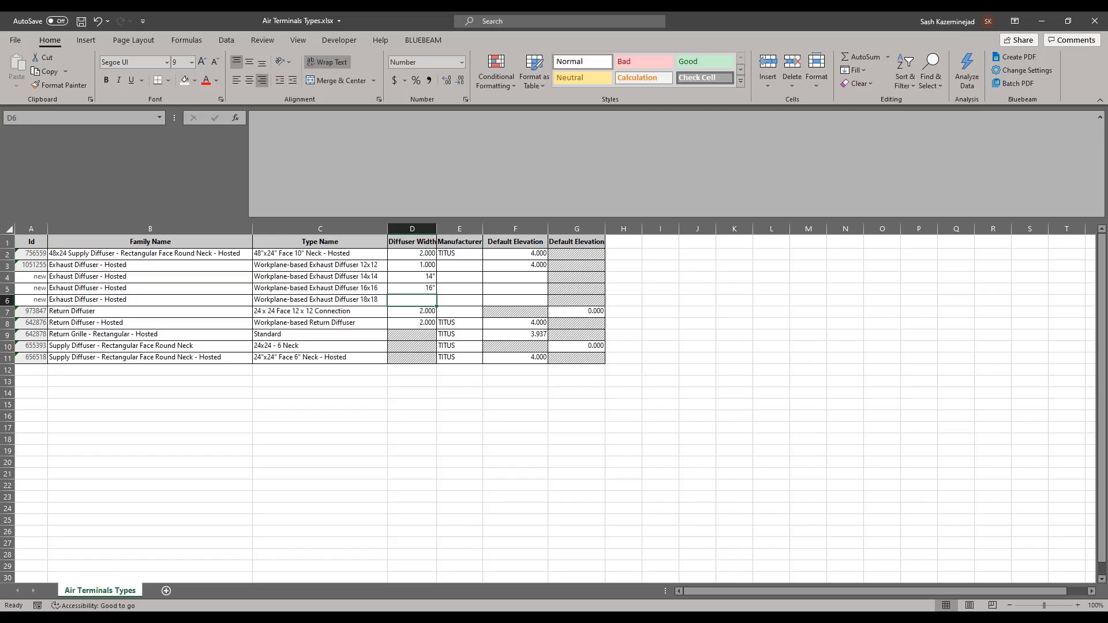
text(8")
key(Return)
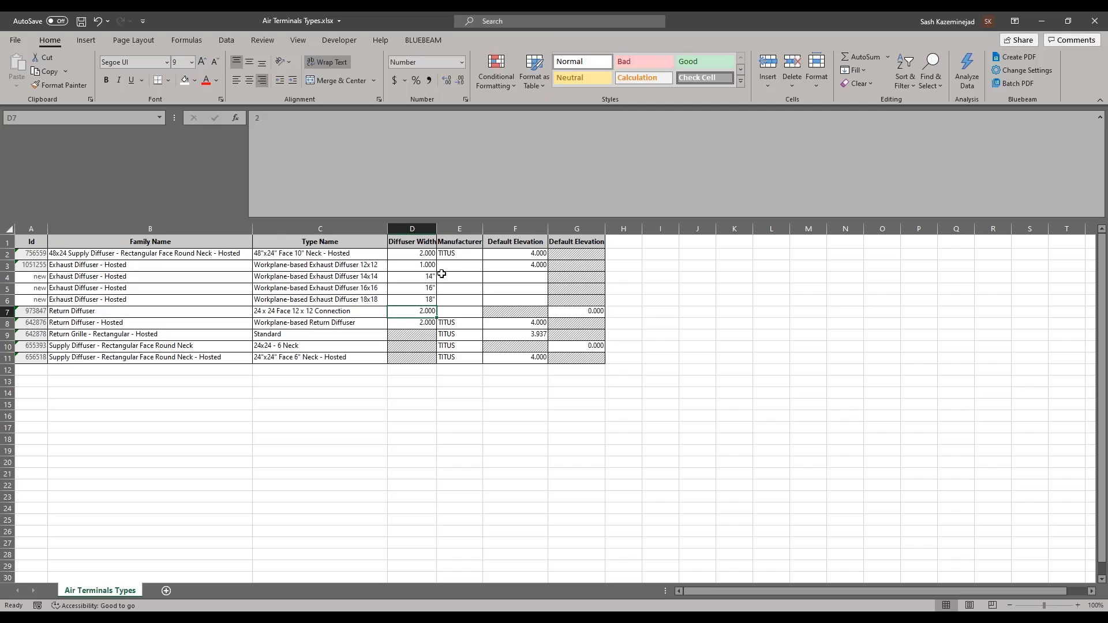
click(481, 258)
drag(481, 259, 479, 306)
Step: Set default elevations 4, 4 and 6 for rows 4–6, then save and close the workbook
click(531, 276)
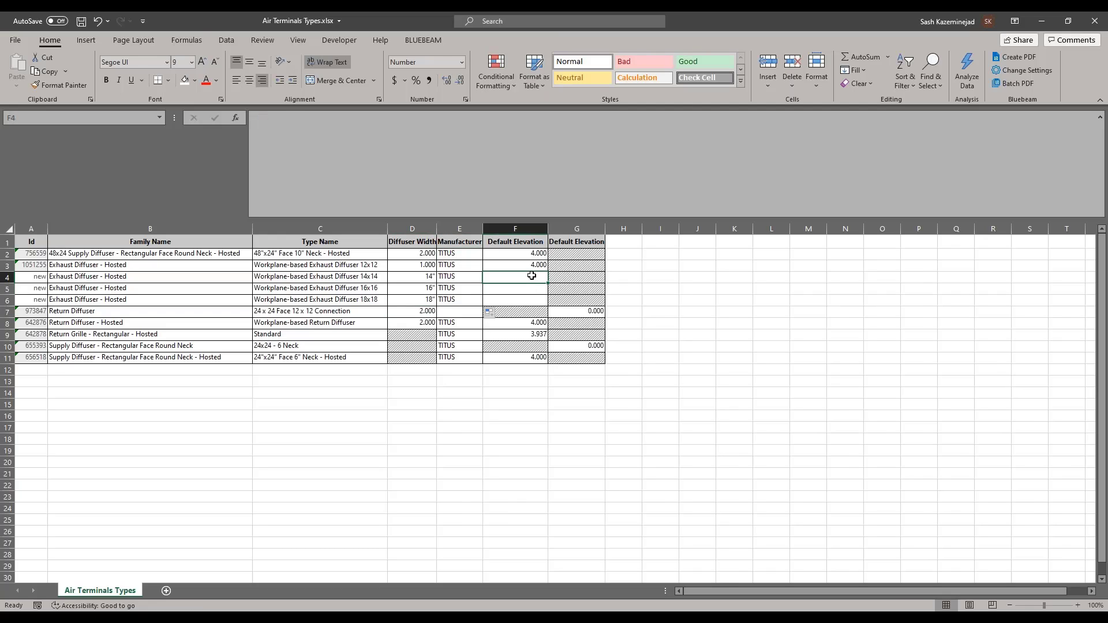
text(4)
key(Return)
text(4)
key(Return)
text(4)
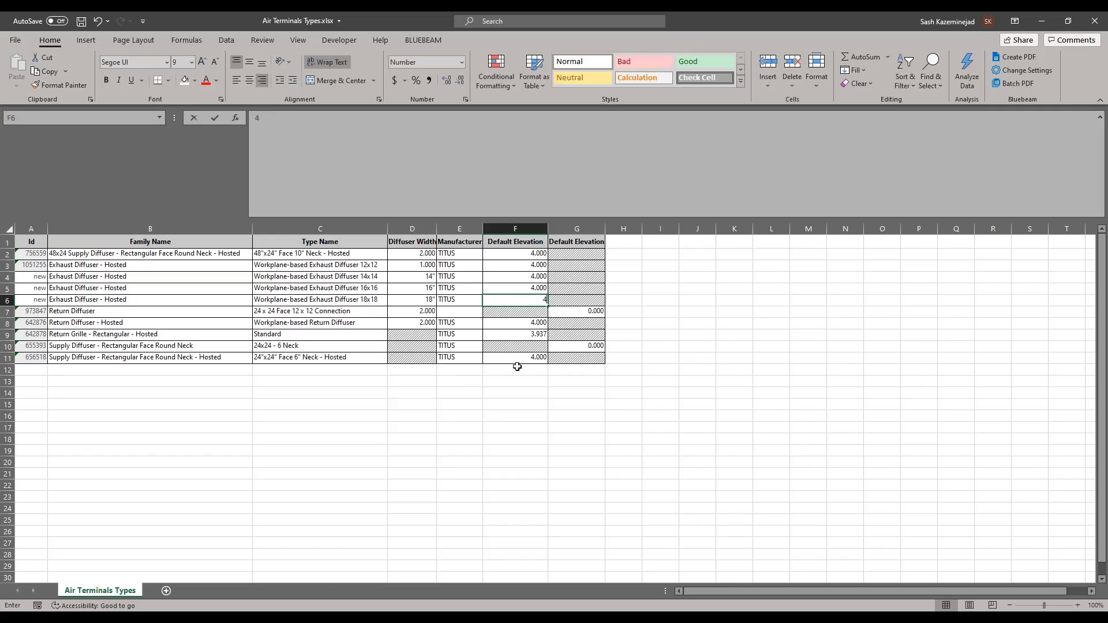
key(Return)
click(518, 298)
text(6)
key(Return)
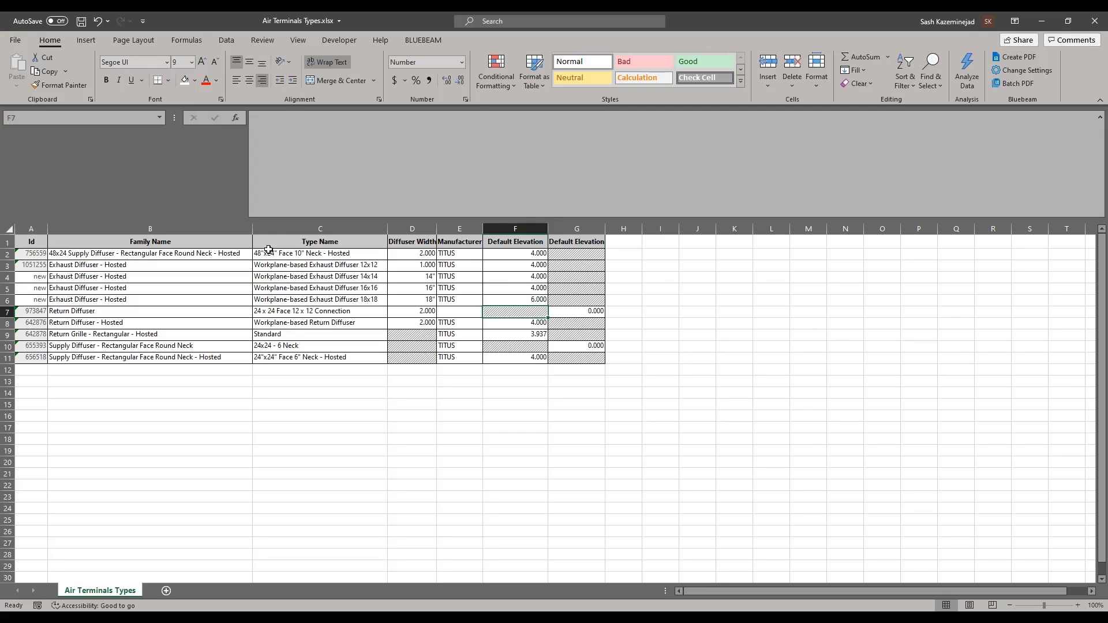
click(85, 24)
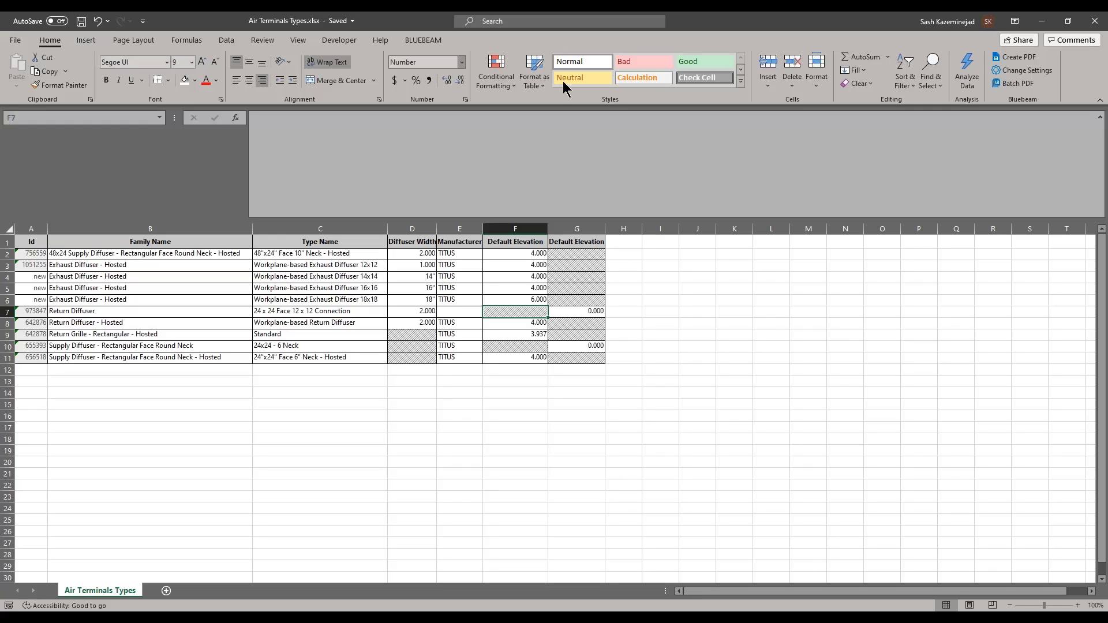
click(1094, 21)
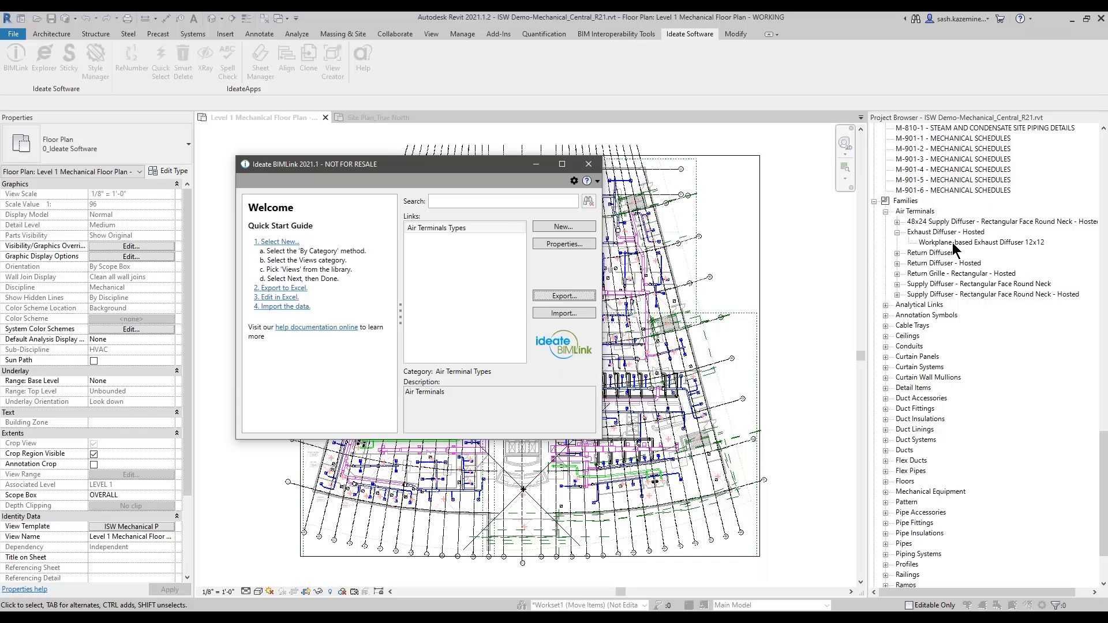
Step: Import the Air Terminals Types workbook changes, creating the 14x14, 16x16 and 18x18 diffuser types
click(953, 248)
click(557, 321)
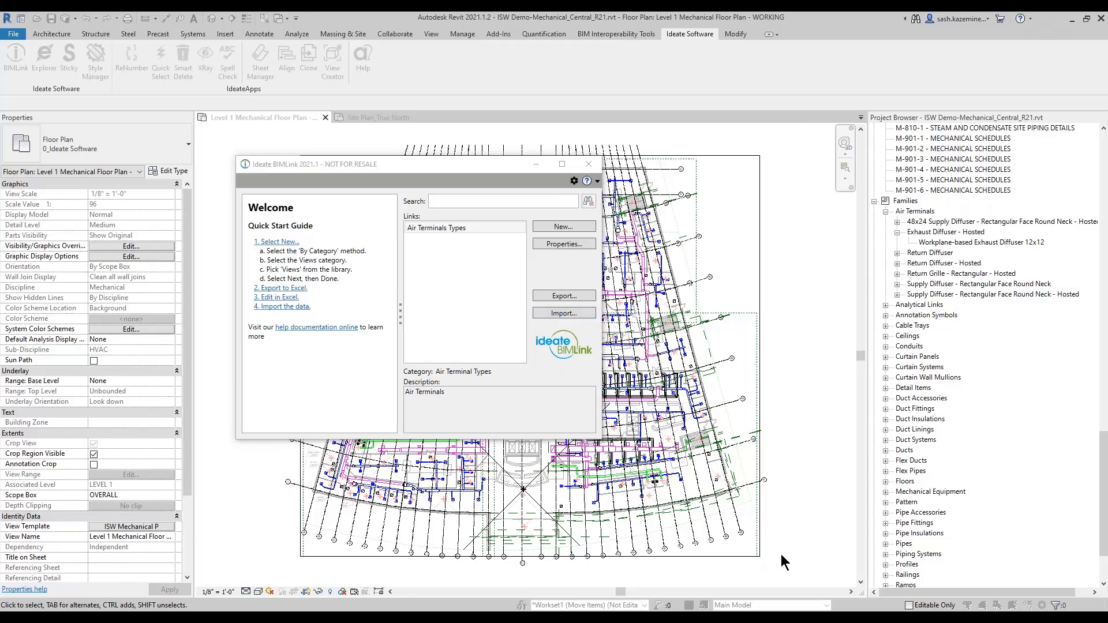
click(388, 197)
double_click(387, 196)
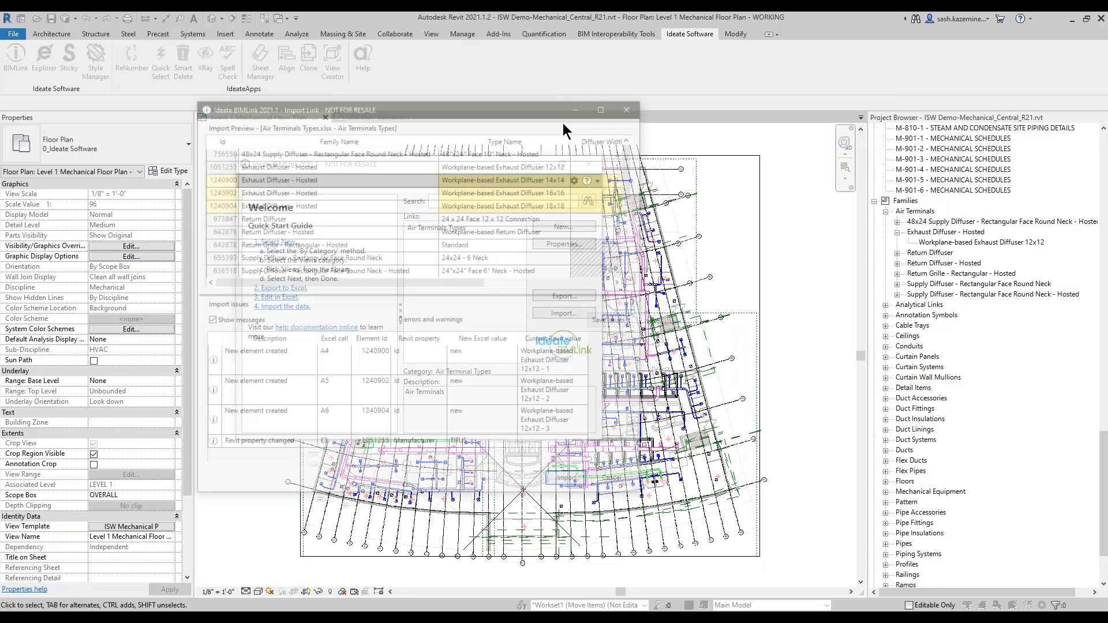
drag(716, 569, 821, 549)
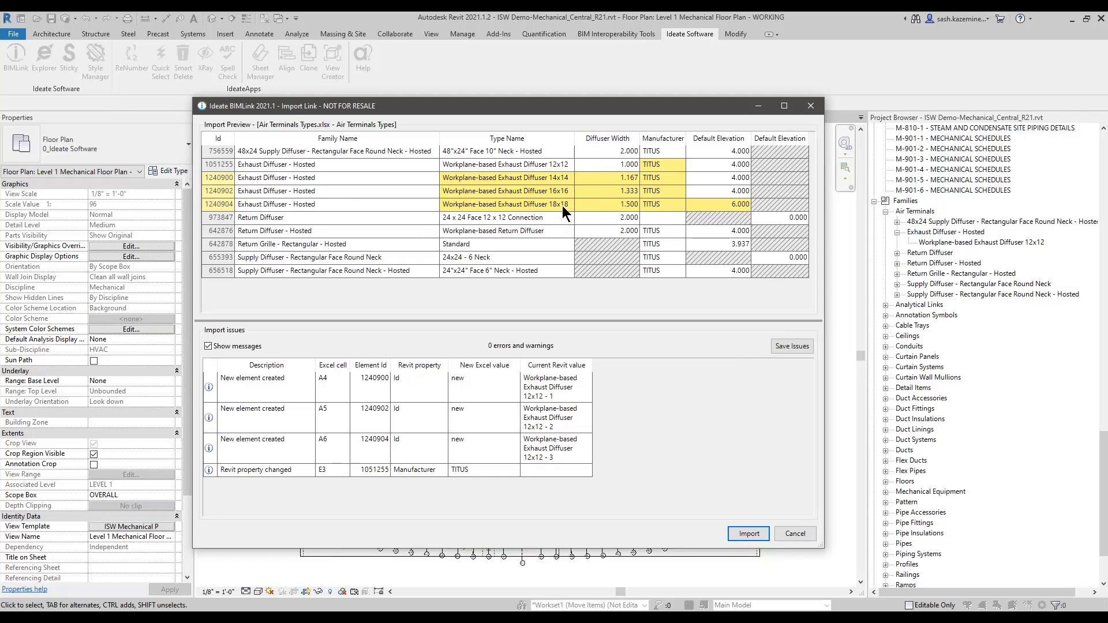
click(740, 209)
click(749, 533)
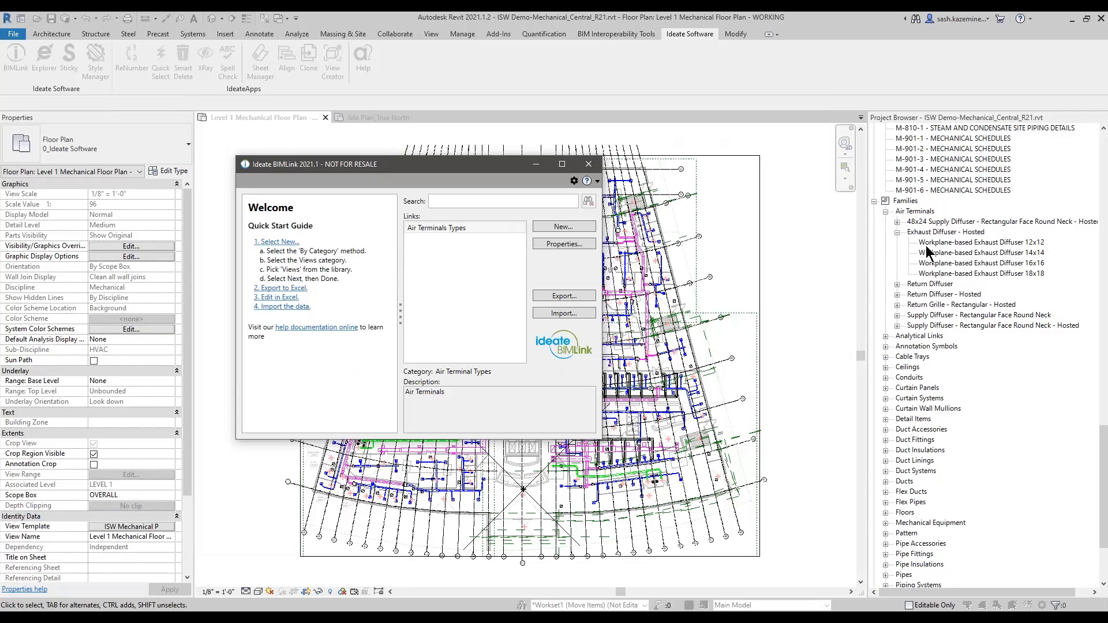
Step: Close BIMLink and inspect the 14x14 and 18x18 types' width, elevation and TITUS manufacturer
click(592, 168)
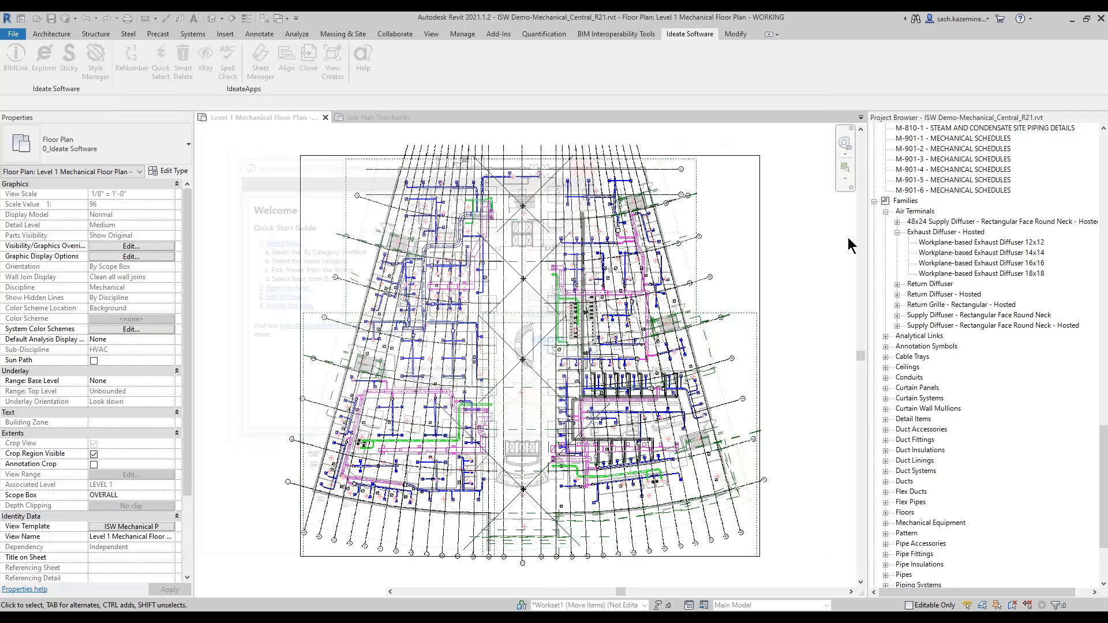
click(981, 252)
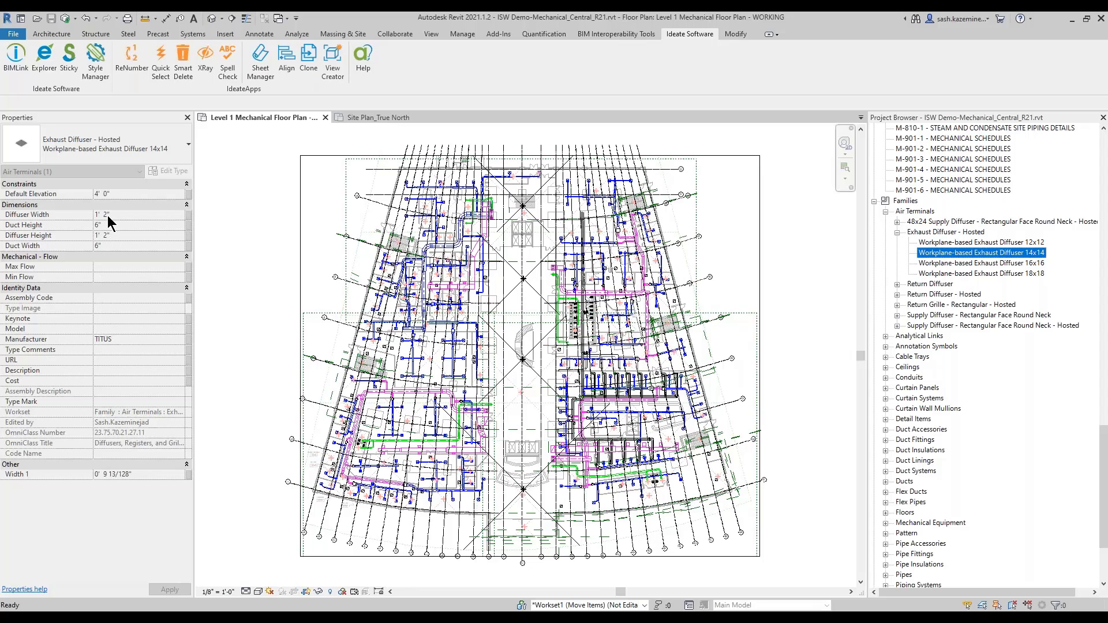
key(ctrl)
click(992, 275)
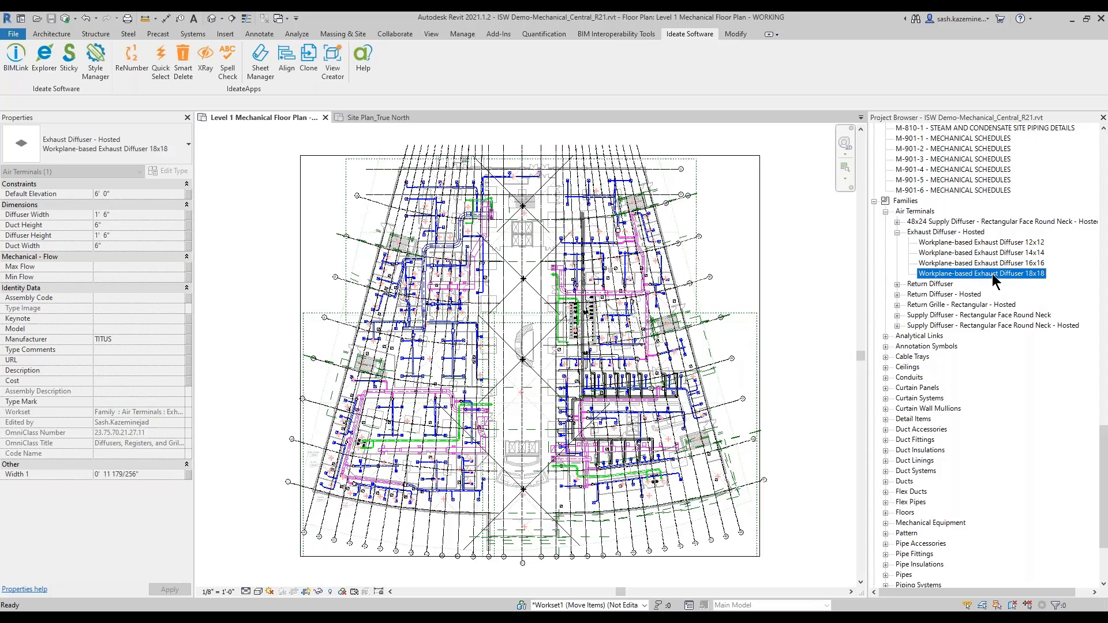
key(ctrl)
Step: Show the Site Plan_True North floor plan of the ISW Hospital Site_R21 project
click(372, 118)
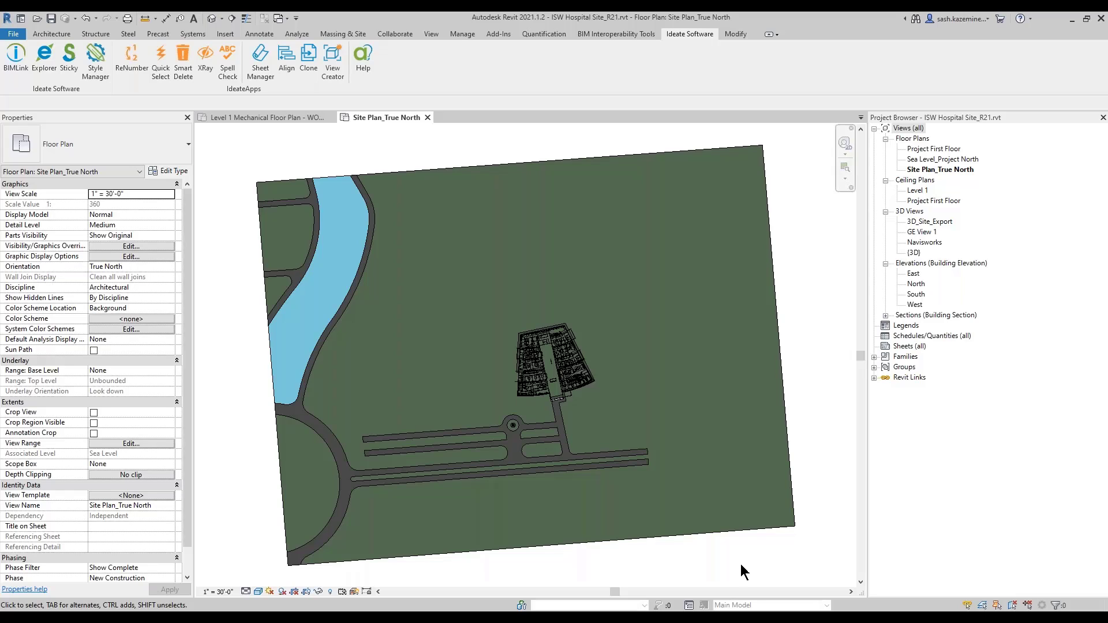
Step: Create a new BIMLink instance link from the Plantings-Create_NEW template in the Create Elements samples
click(16, 69)
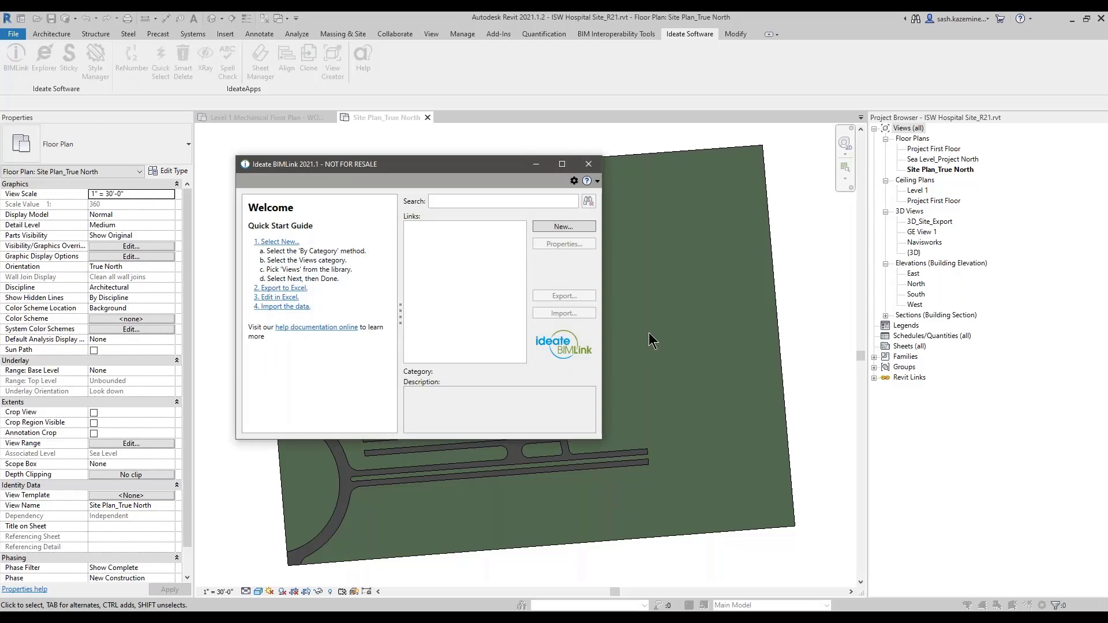
click(563, 226)
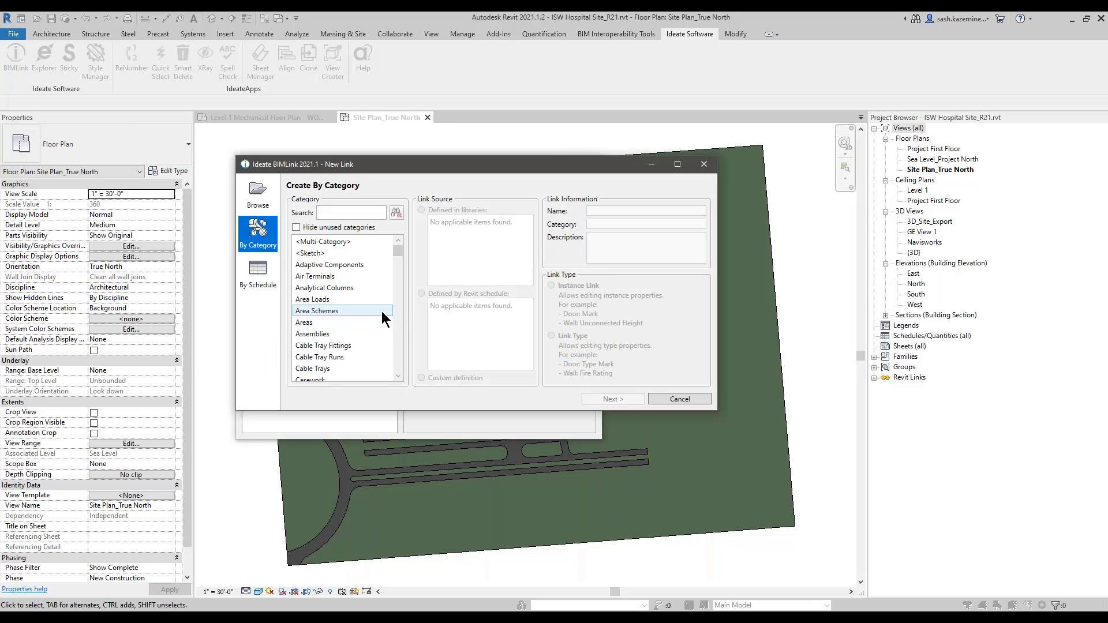
click(258, 199)
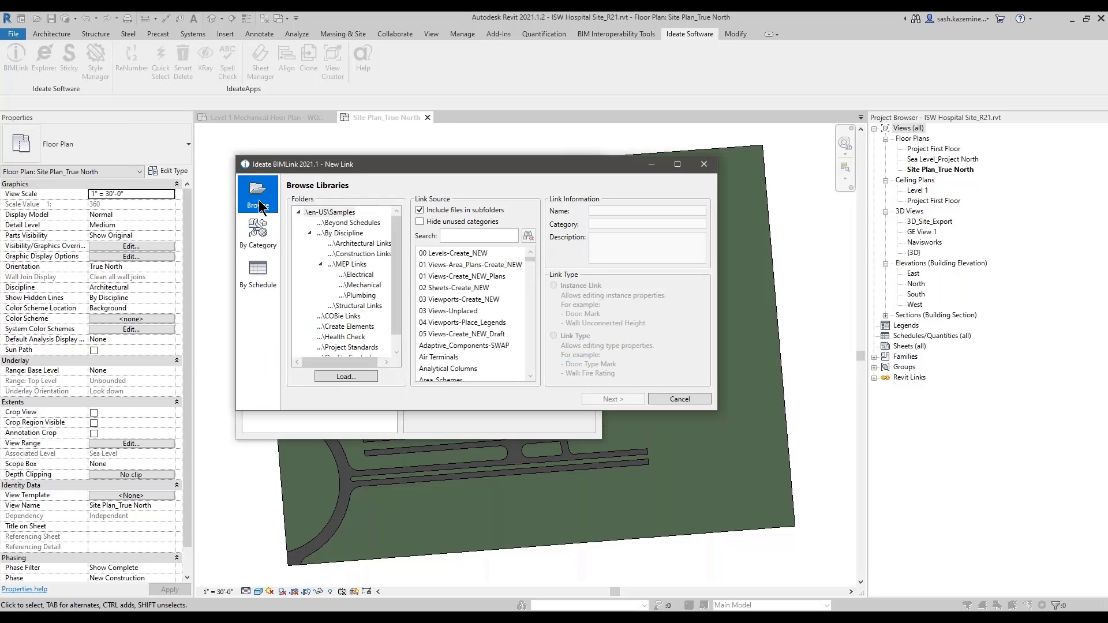
click(343, 326)
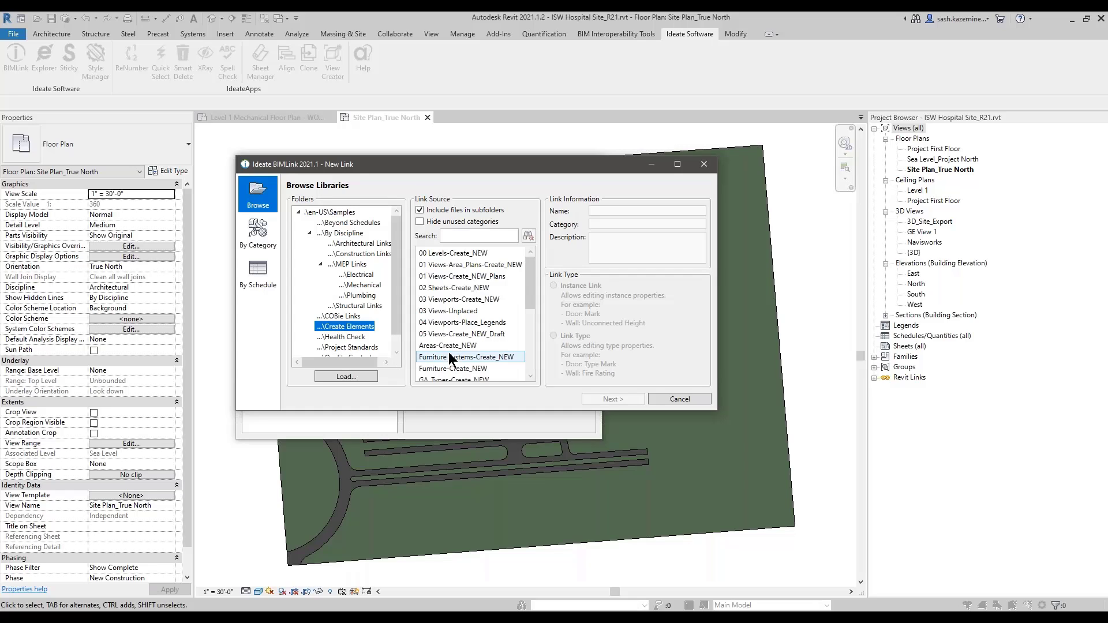
click(466, 236)
text(plan)
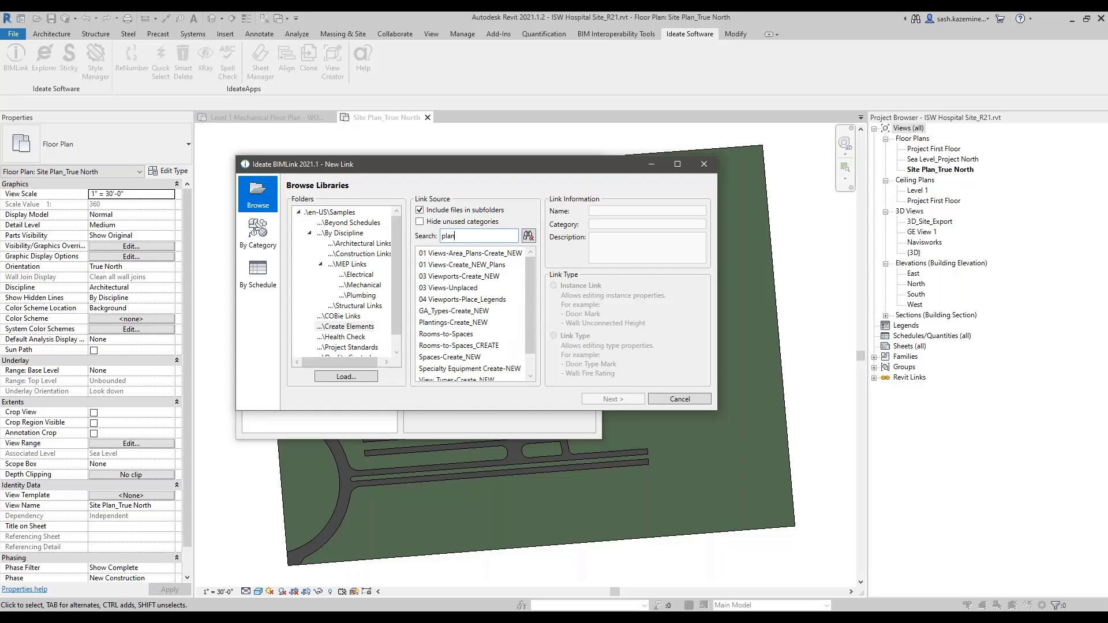
click(445, 279)
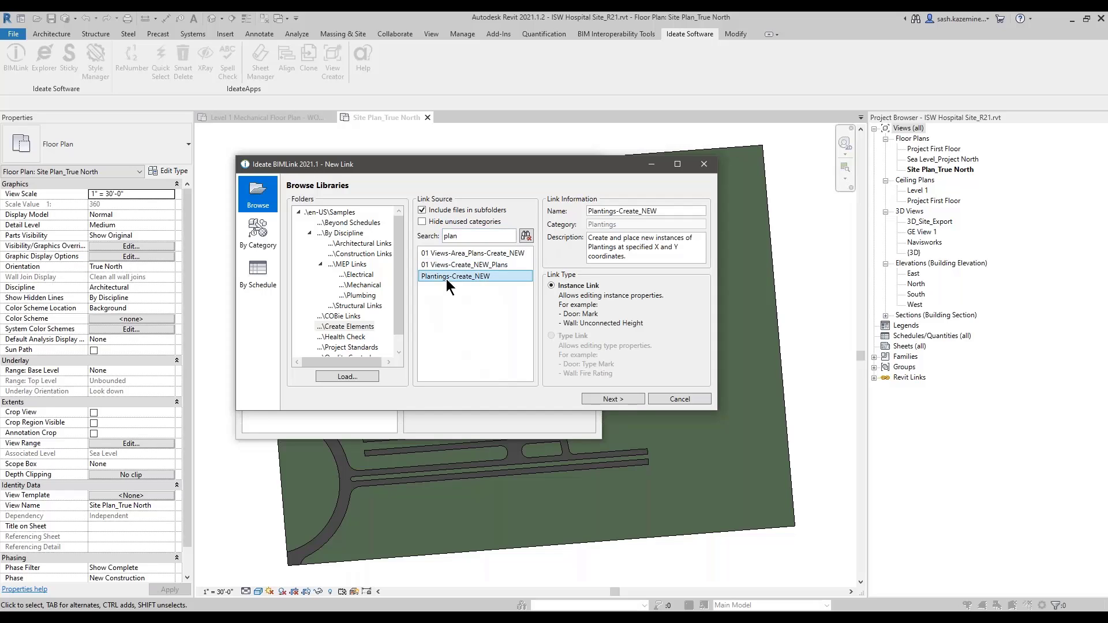
drag(716, 412, 795, 479)
click(600, 287)
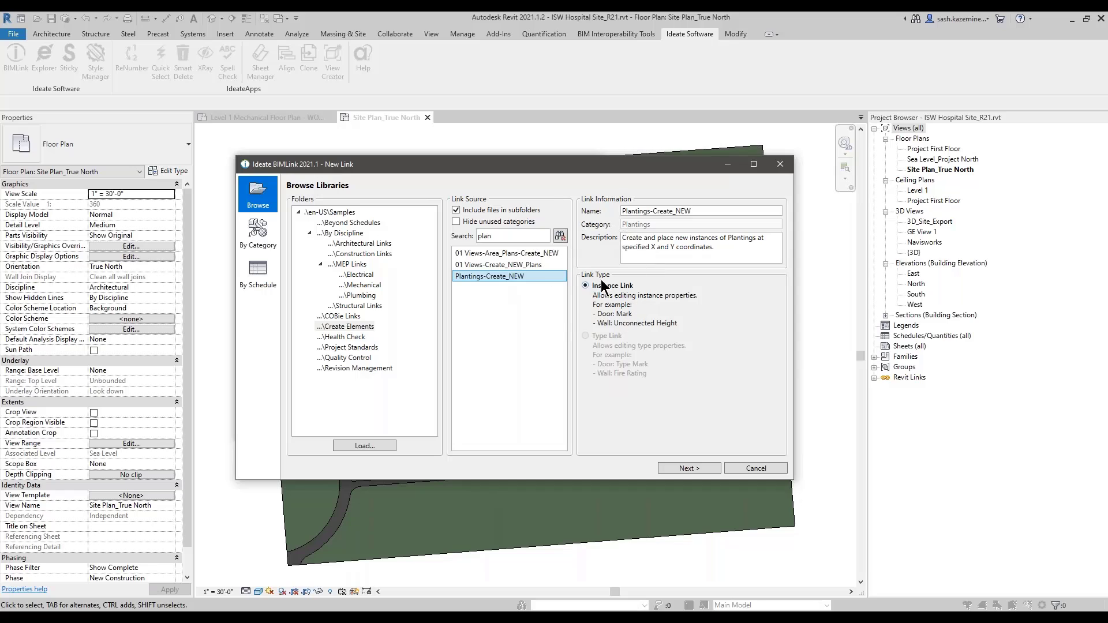
drag(641, 247, 724, 246)
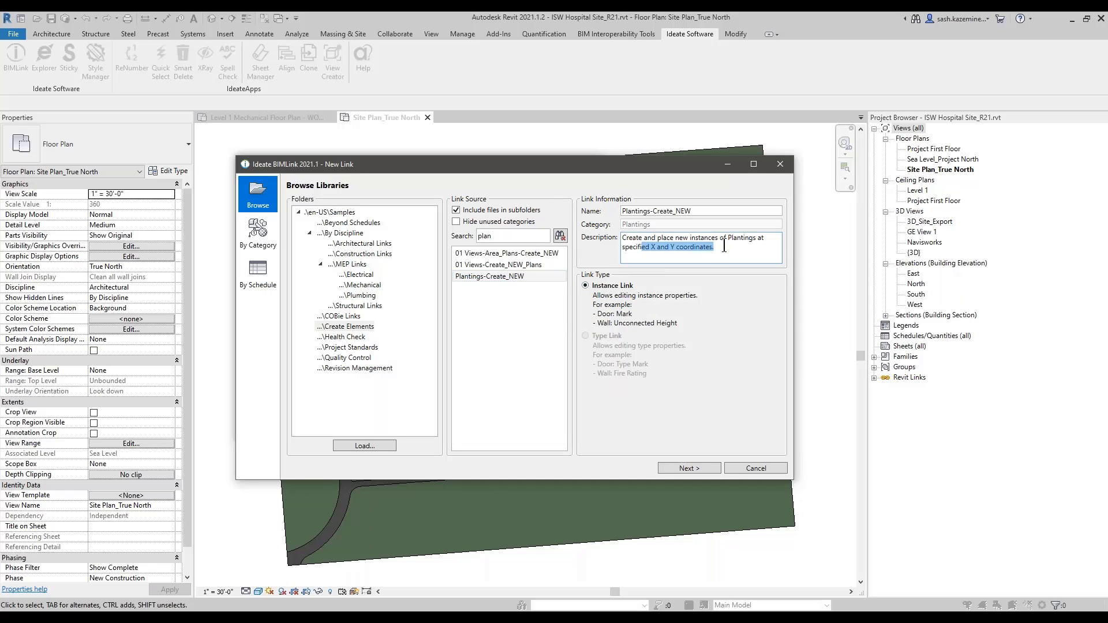
click(689, 468)
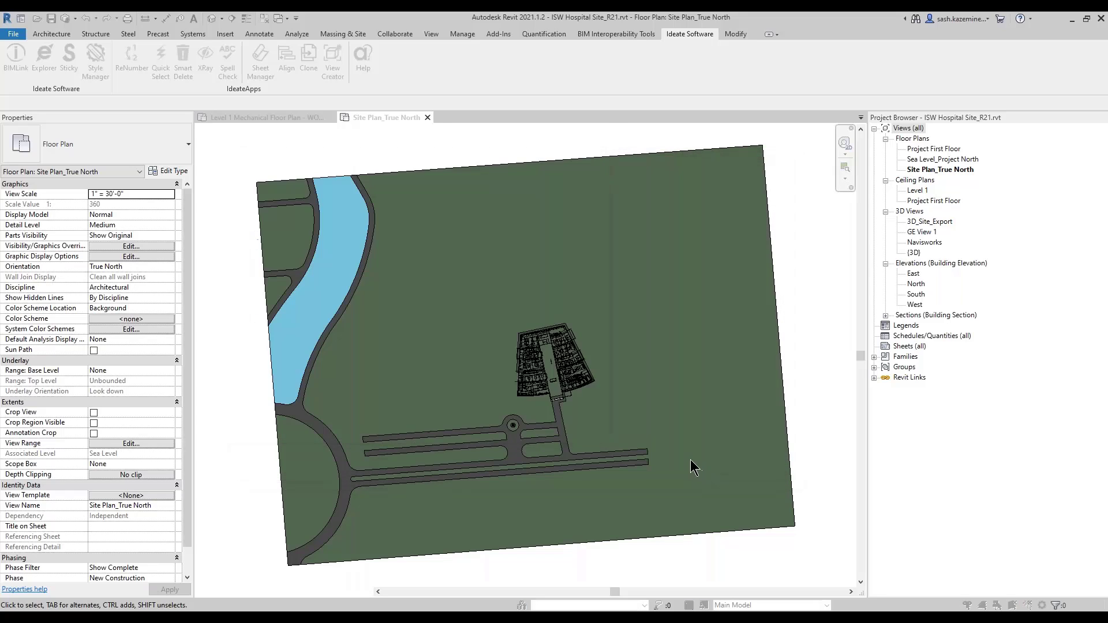
Step: Enlarge the Edit Plantings Link dialog and remove Is In-Place from the linked properties
drag(392, 164, 353, 78)
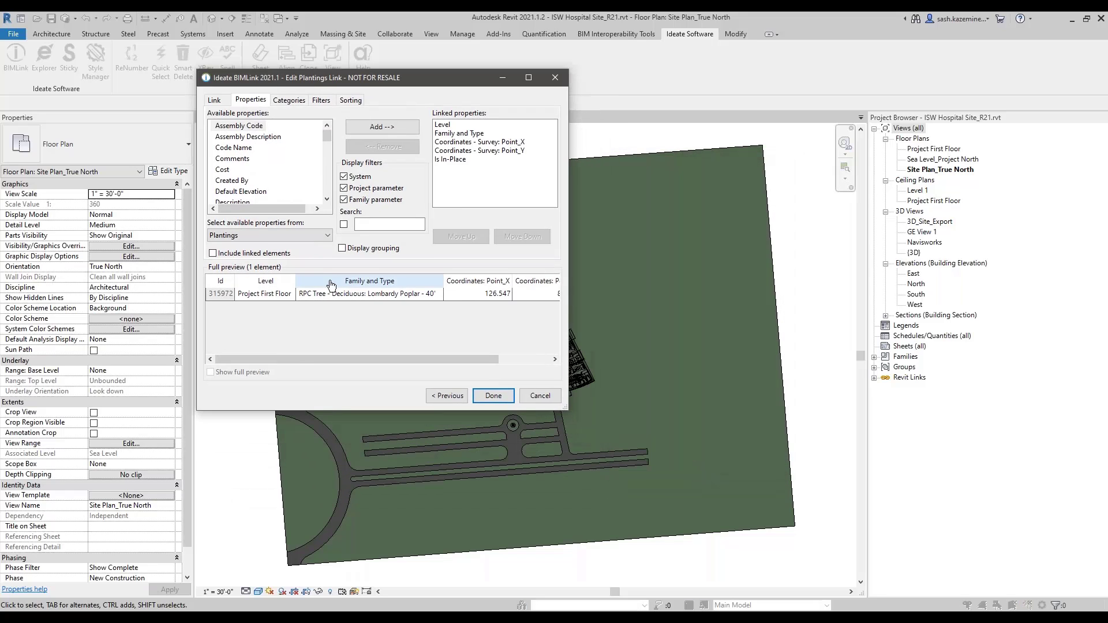
drag(566, 409, 568, 411)
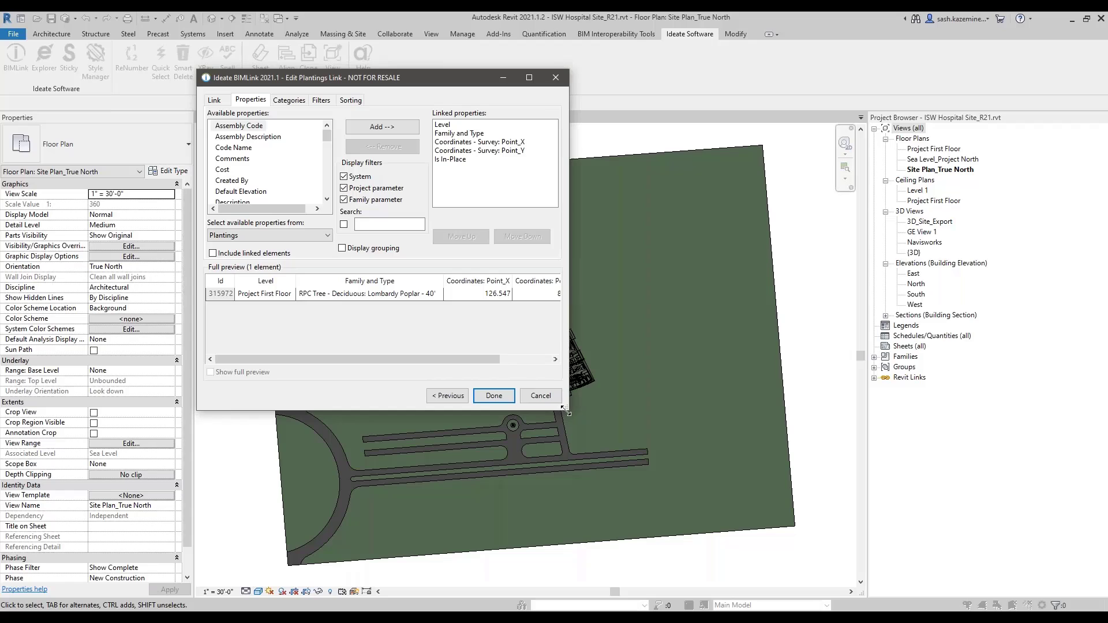
key(ctrl)
key(ctrl)
key(ctrl)
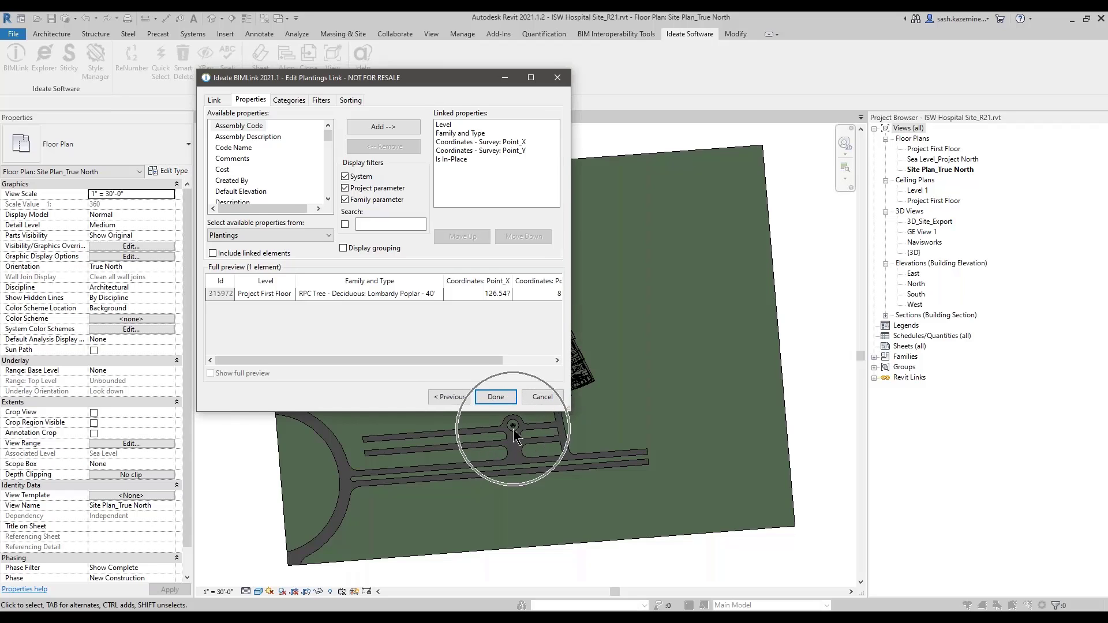
key(ctrl)
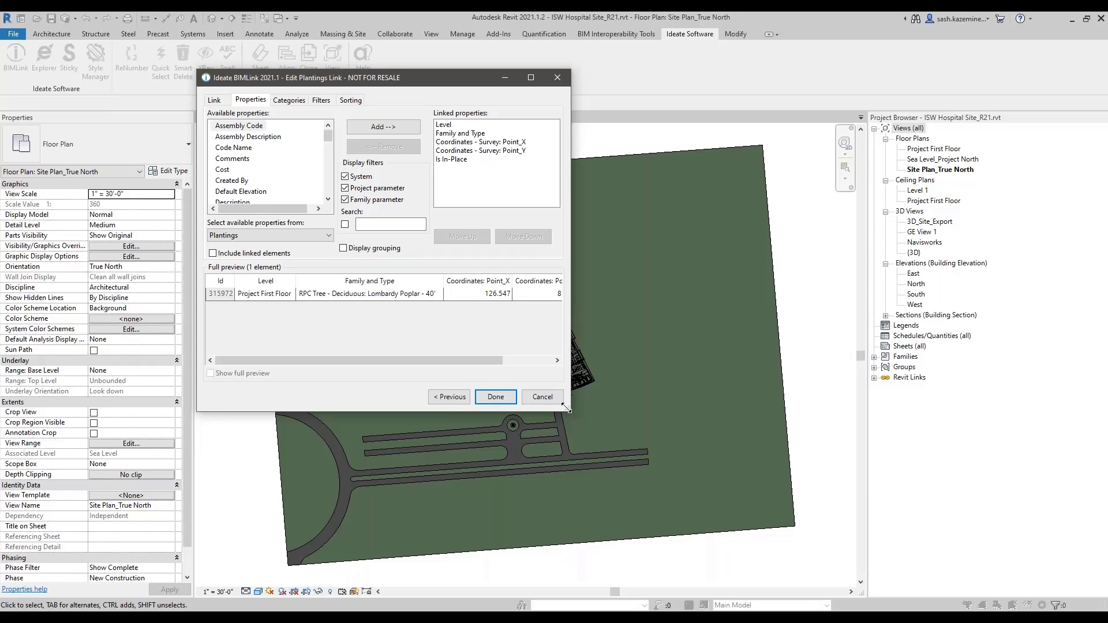
drag(568, 410, 811, 461)
click(598, 293)
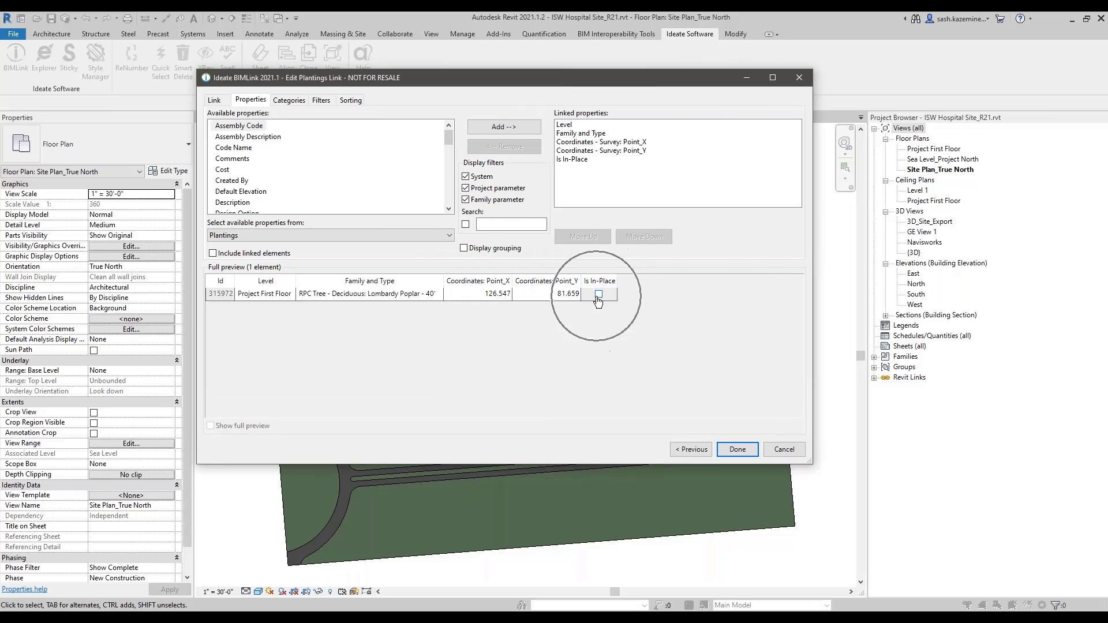
click(567, 161)
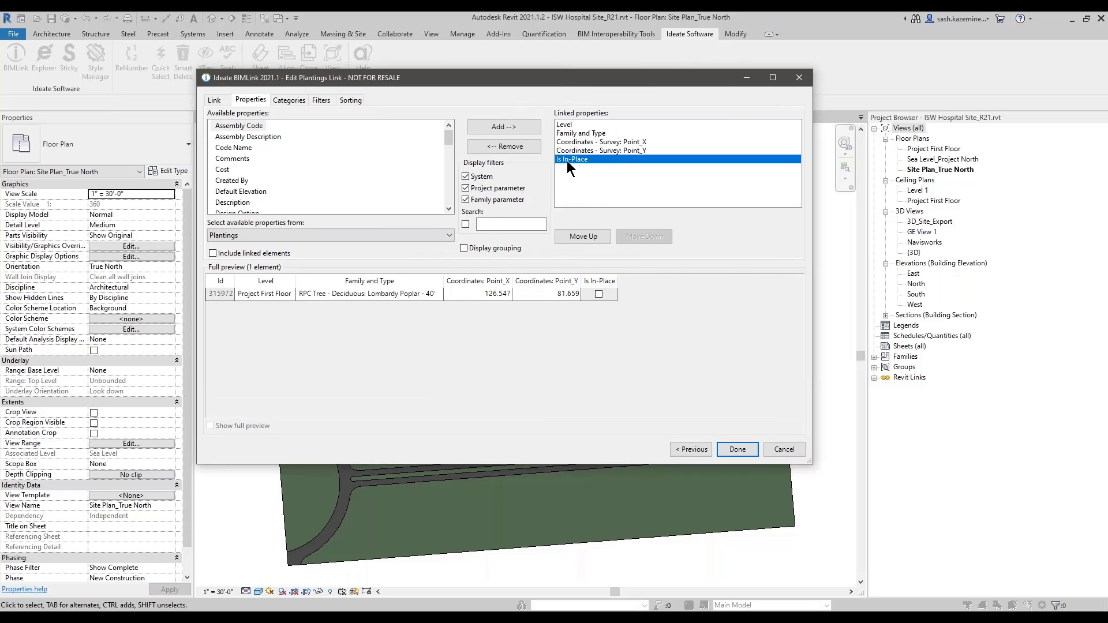
click(505, 147)
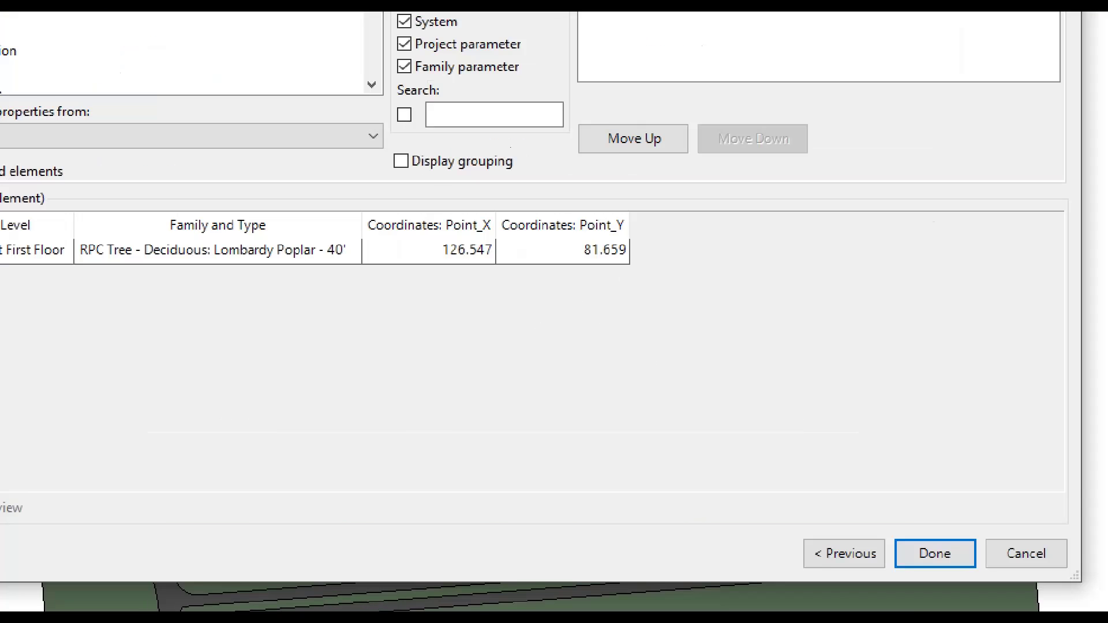
ctrl+shift+drag(347, 194, 681, 272)
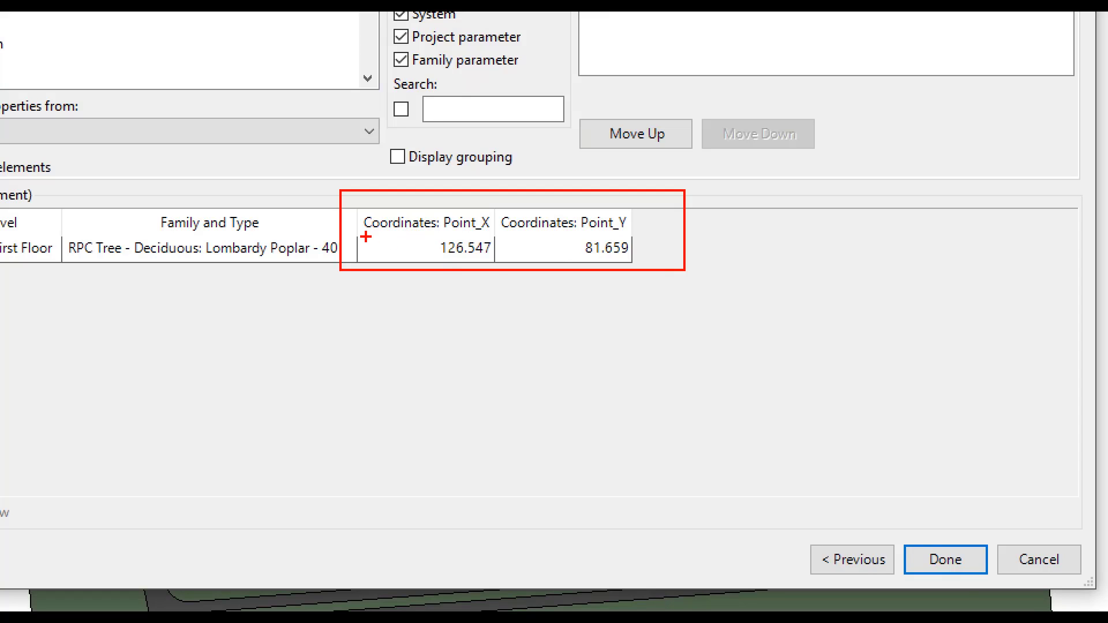
mouse_move(366, 238)
mouse_down()
mouse_move(511, 258)
mouse_move(334, 216)
mouse_up()
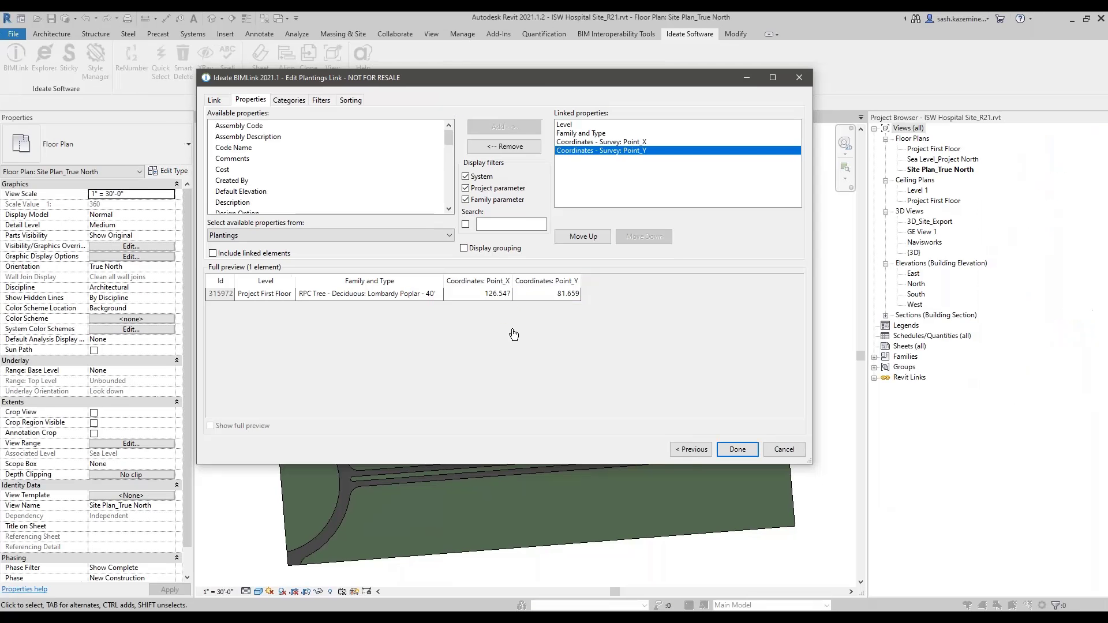
drag(531, 77, 524, 54)
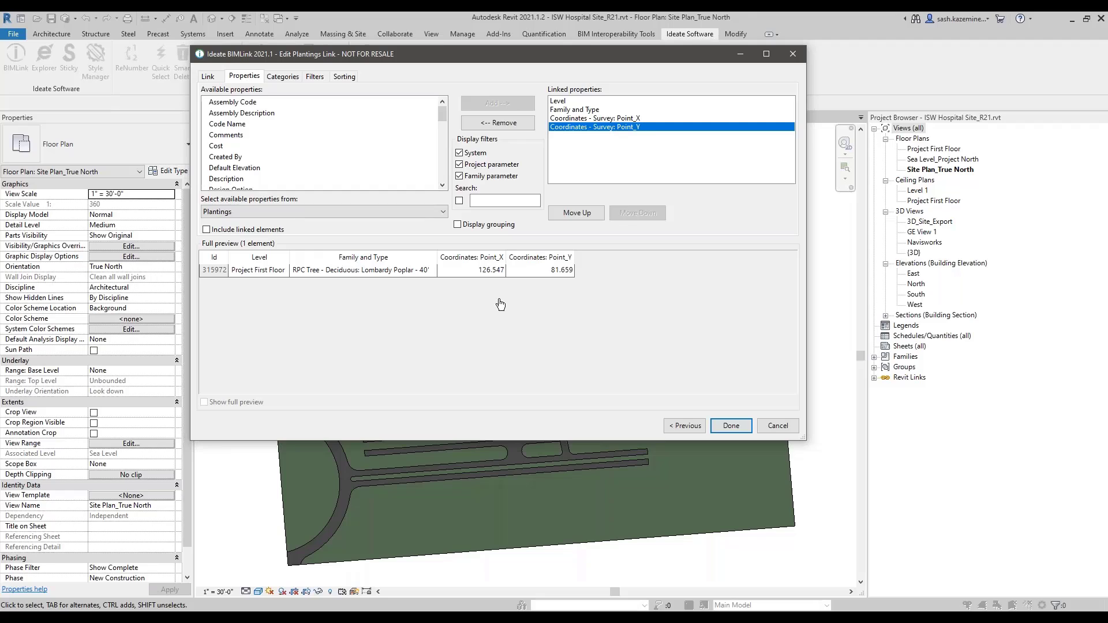
click(428, 274)
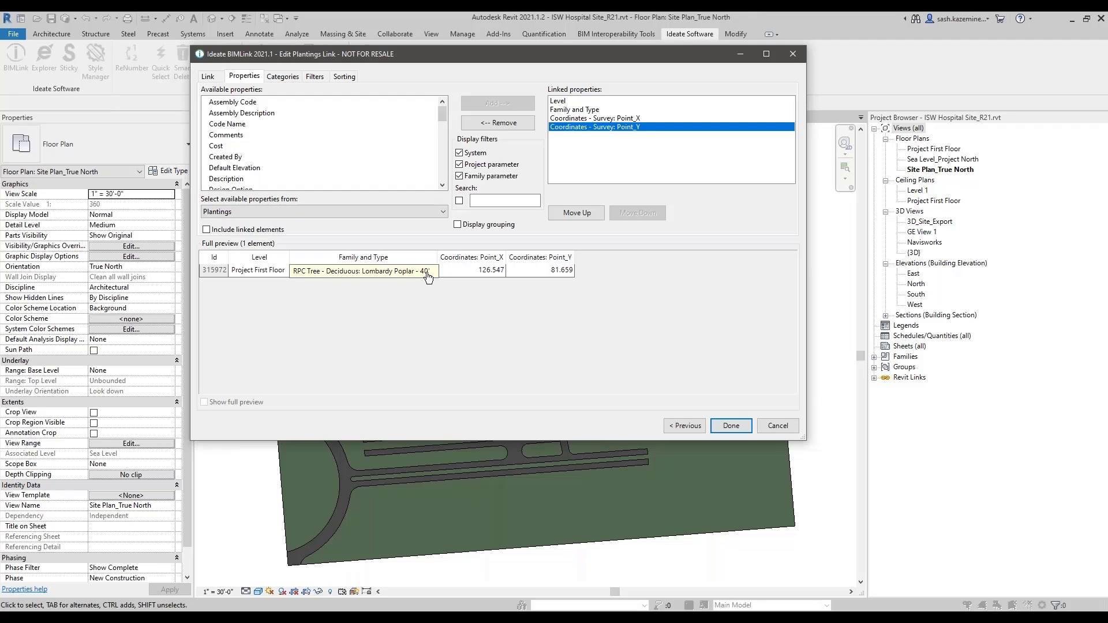
click(427, 274)
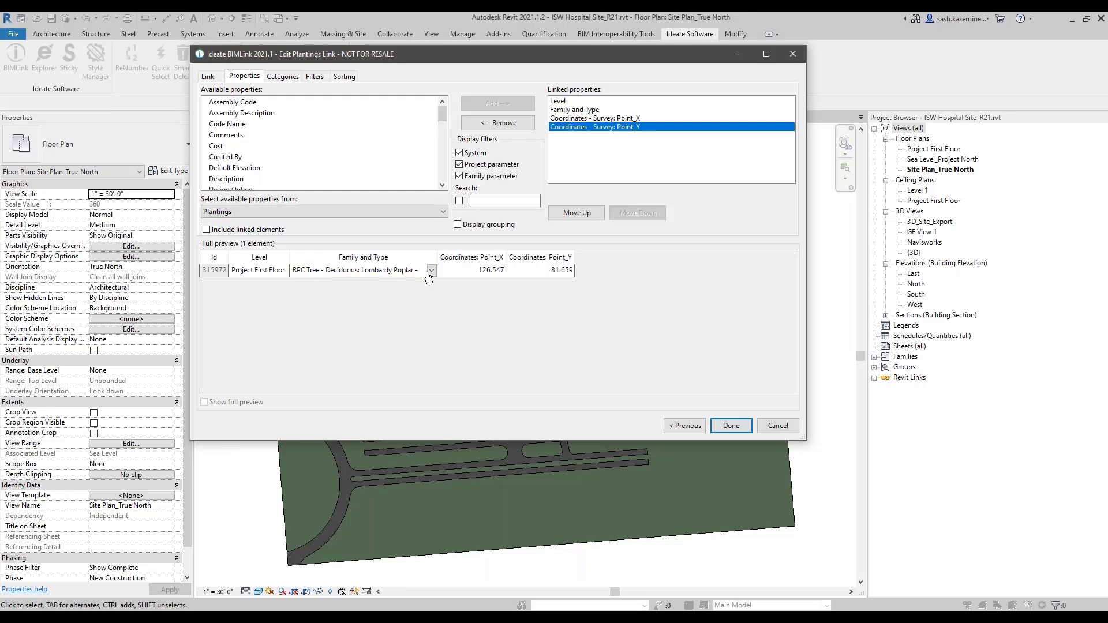
click(431, 272)
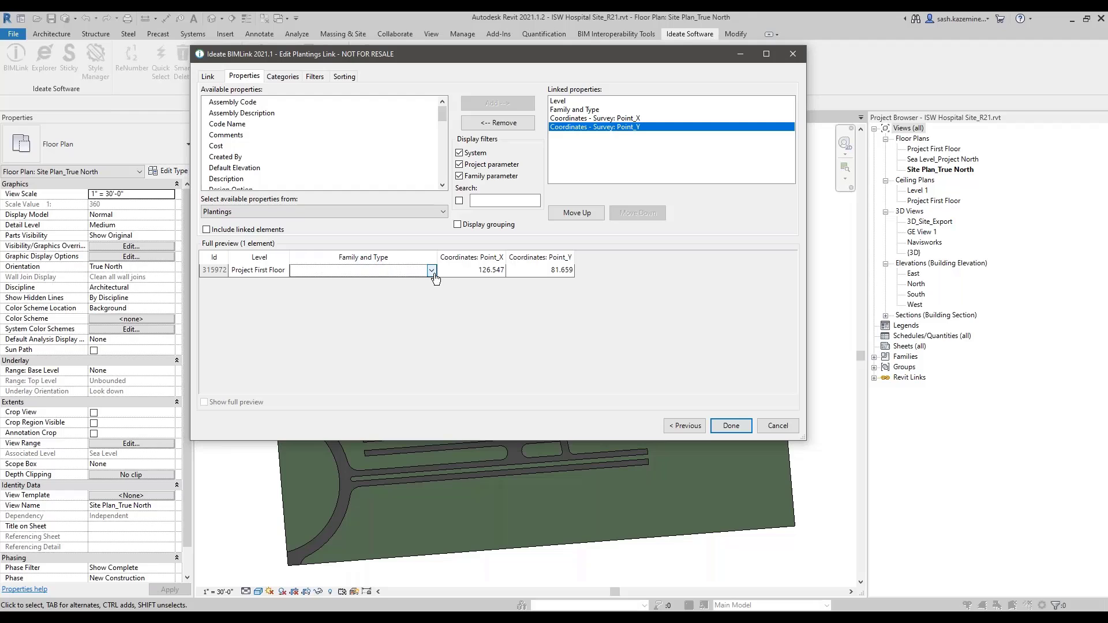
click(433, 273)
drag(431, 347, 446, 325)
click(486, 327)
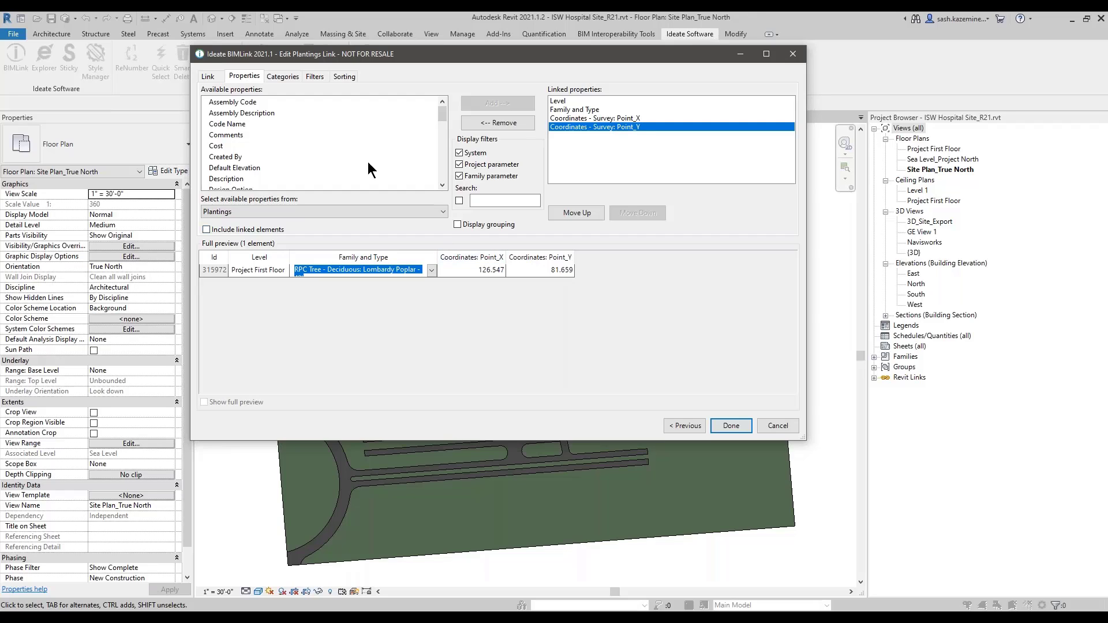
Step: Save the Plantings link with Level, Family and Type, and Point_X/Point_Y as linked properties
drag(393, 57, 386, 71)
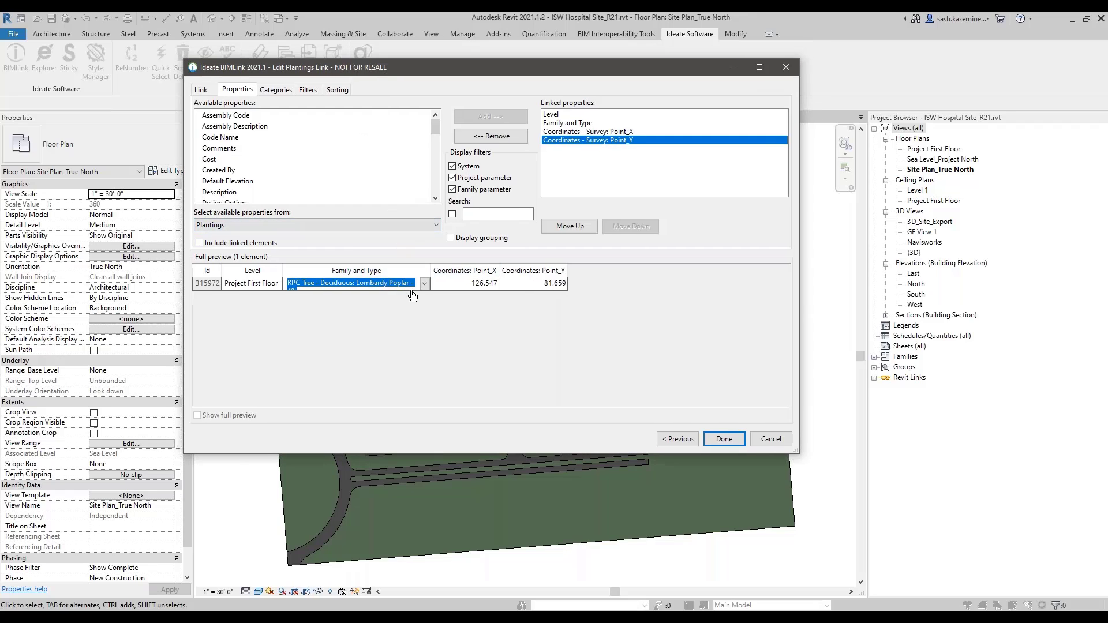
click(722, 438)
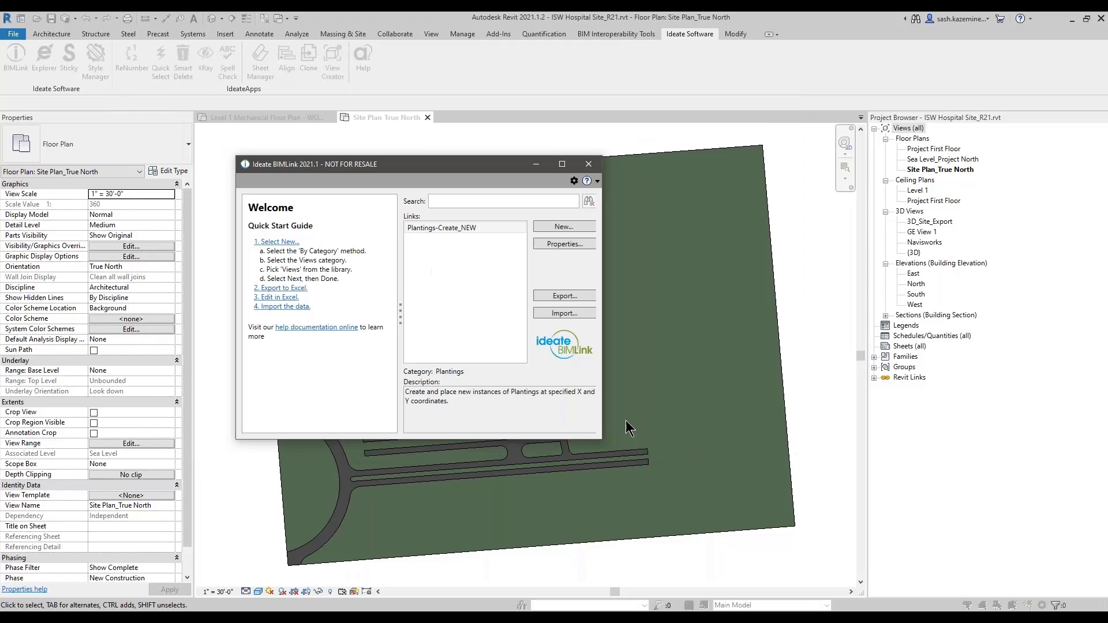
Step: Export Plantings-Create_NEW into Plantings Coordinates.xlsx as a new worksheet and open the workbook
click(556, 297)
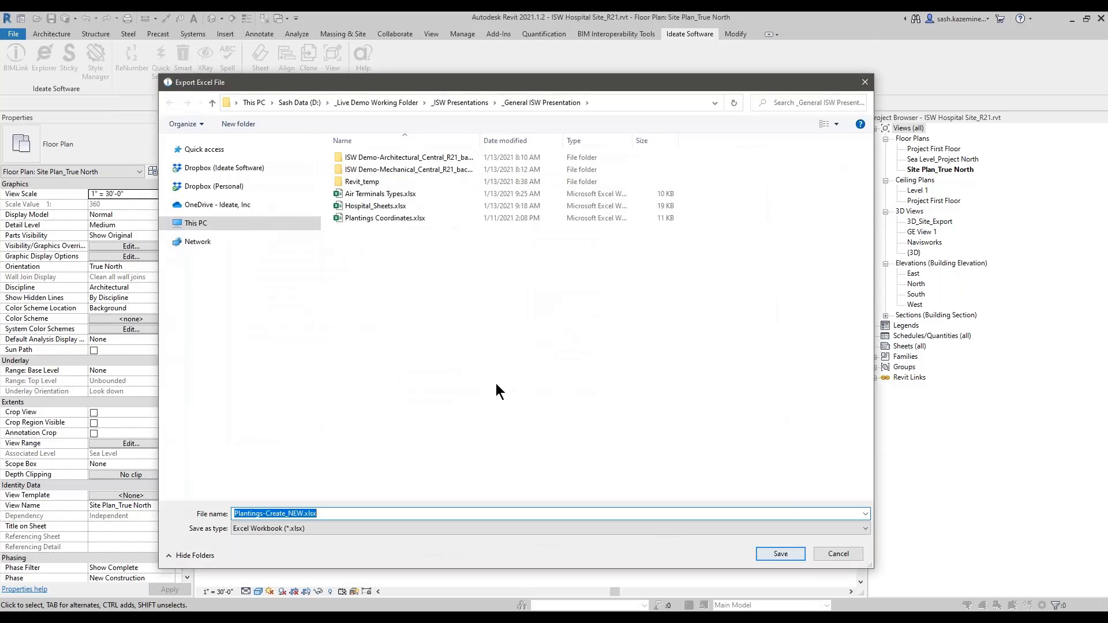
click(381, 220)
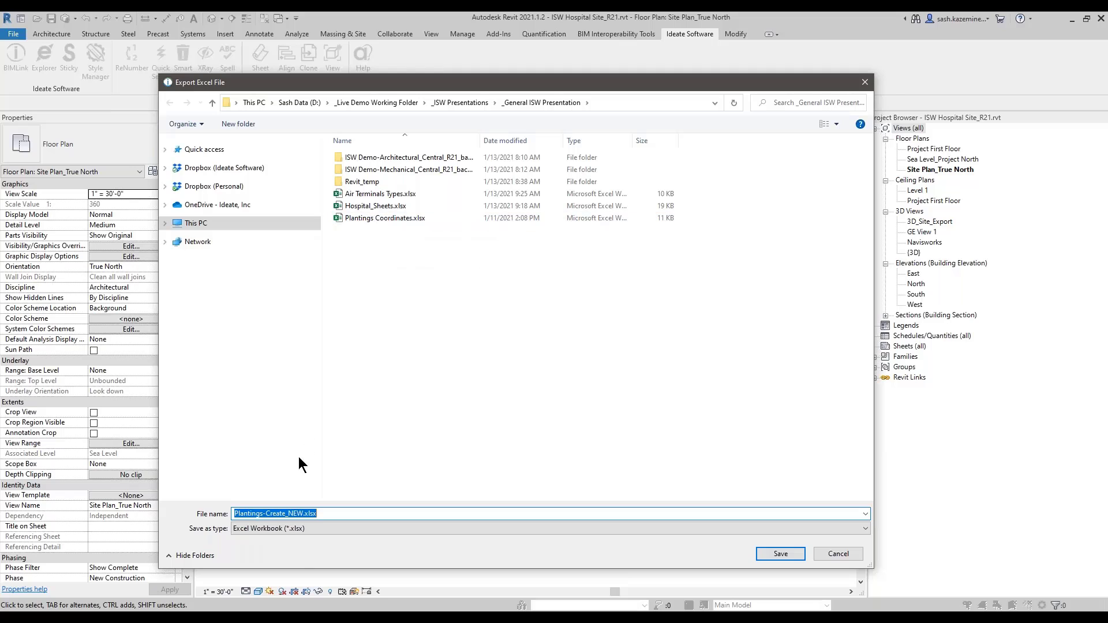
double_click(359, 218)
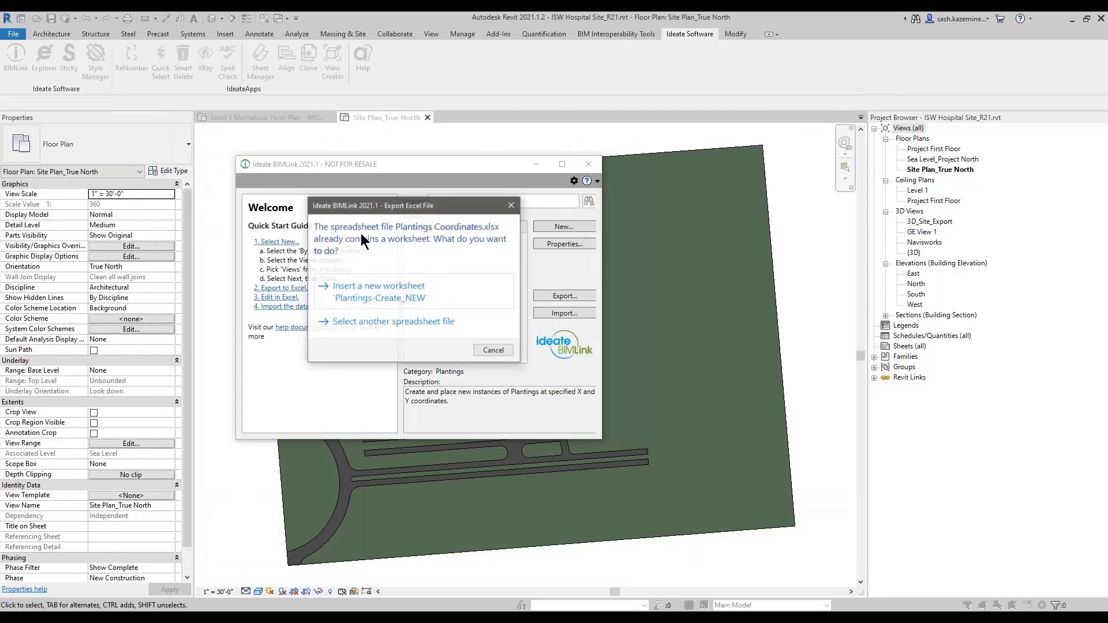
click(358, 295)
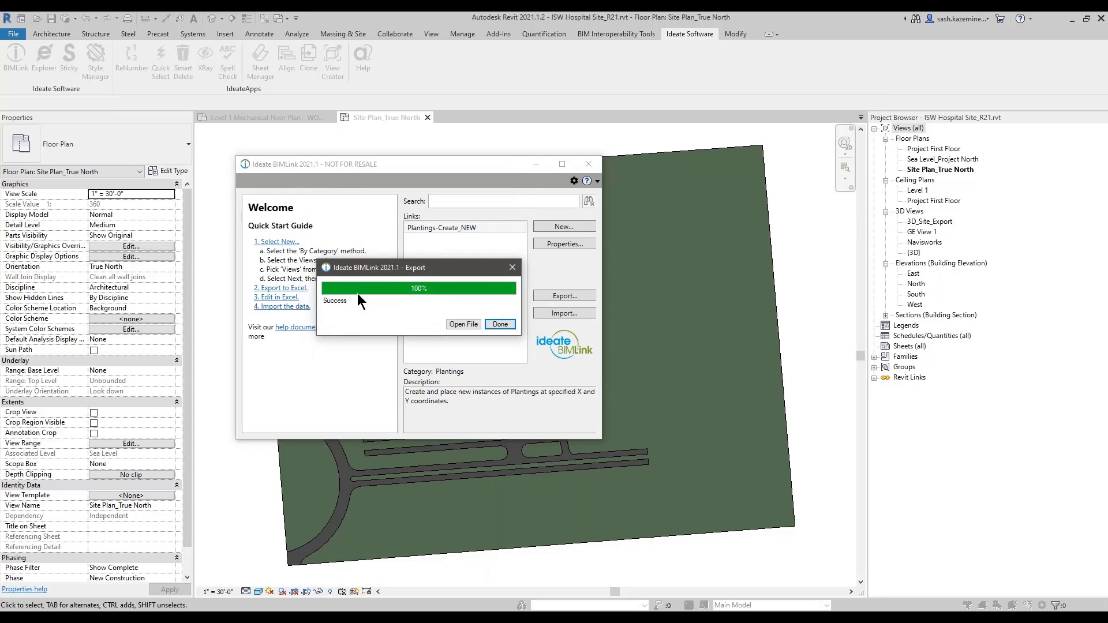
click(465, 324)
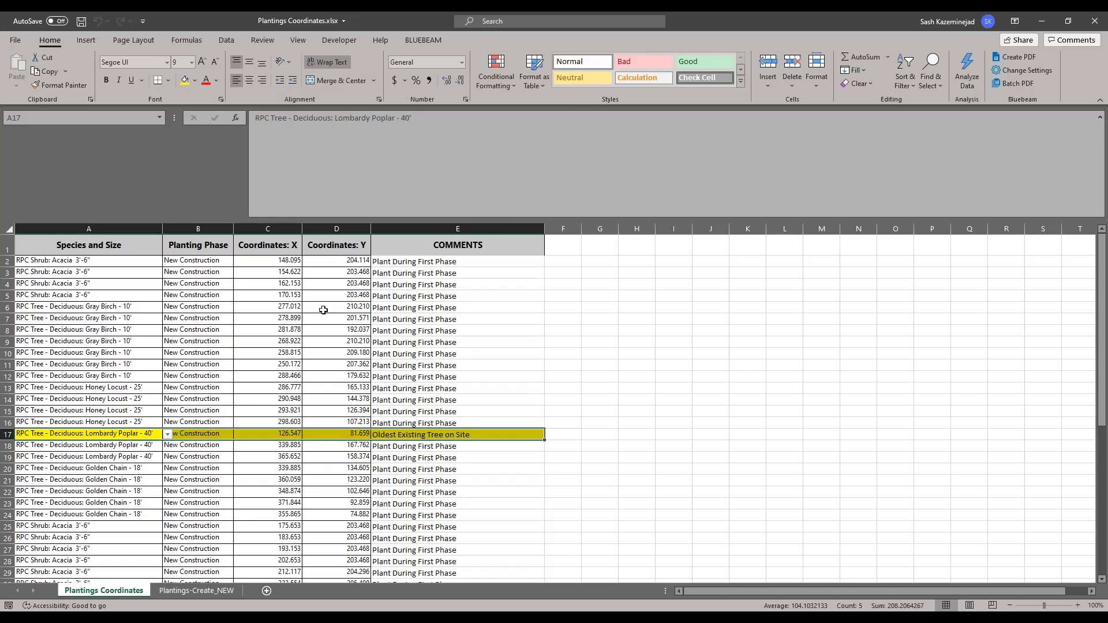
Step: Inspect the Lombardy Poplar row A17:E17 on the Plantings Coordinates sheet
click(92, 434)
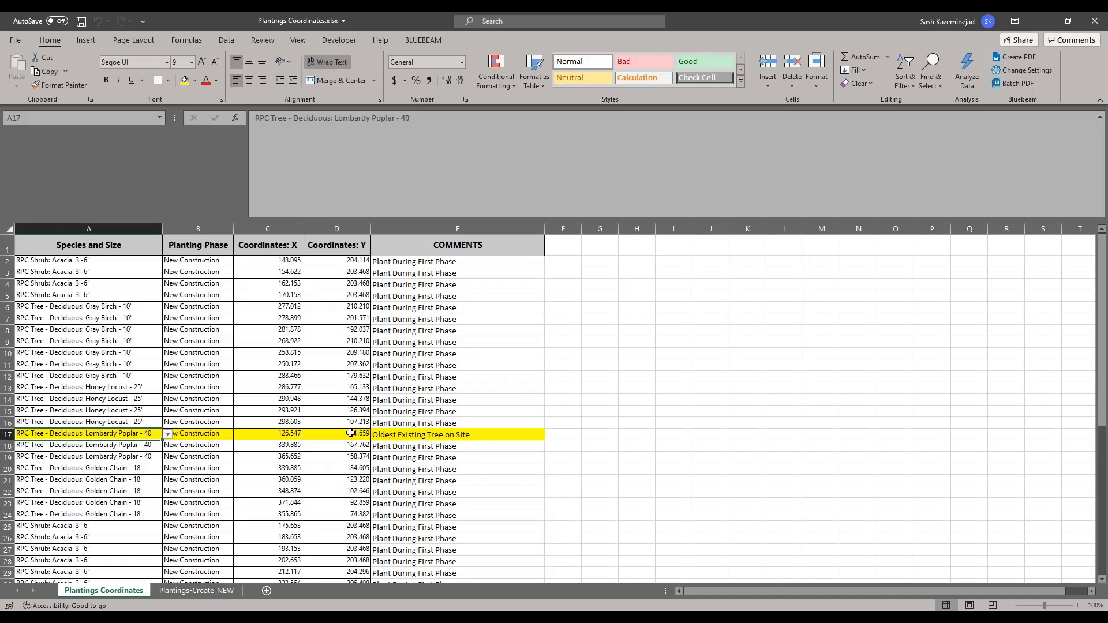
click(408, 435)
click(39, 435)
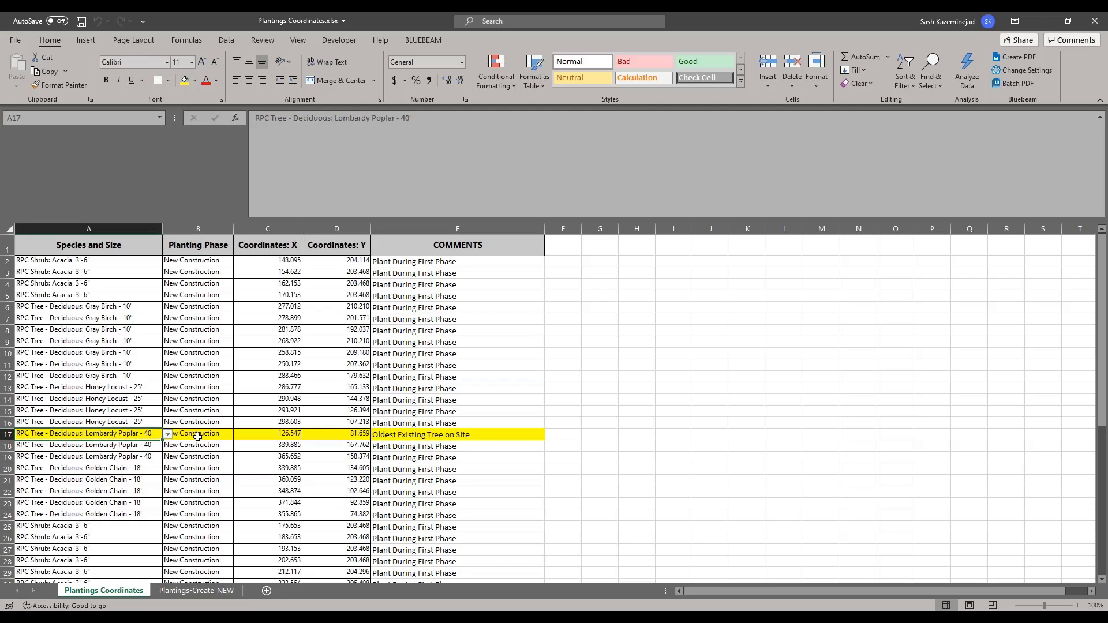
drag(198, 437, 462, 435)
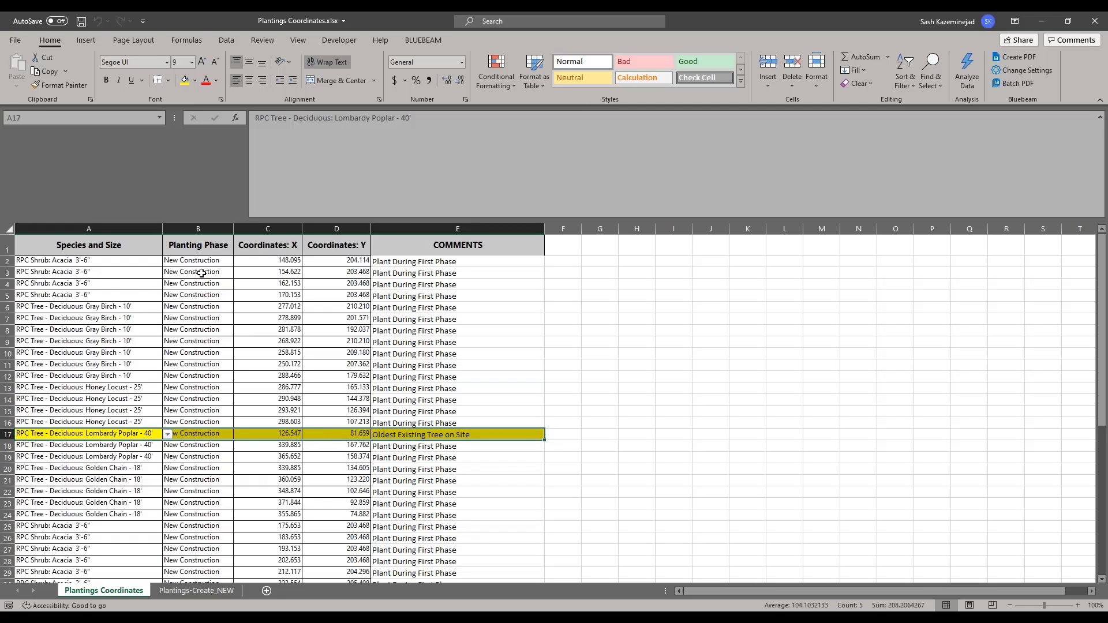
Step: Check the Level list (Project First Floor, Sea Level) on Plantings-Create_NEW, then return to Revit
click(196, 590)
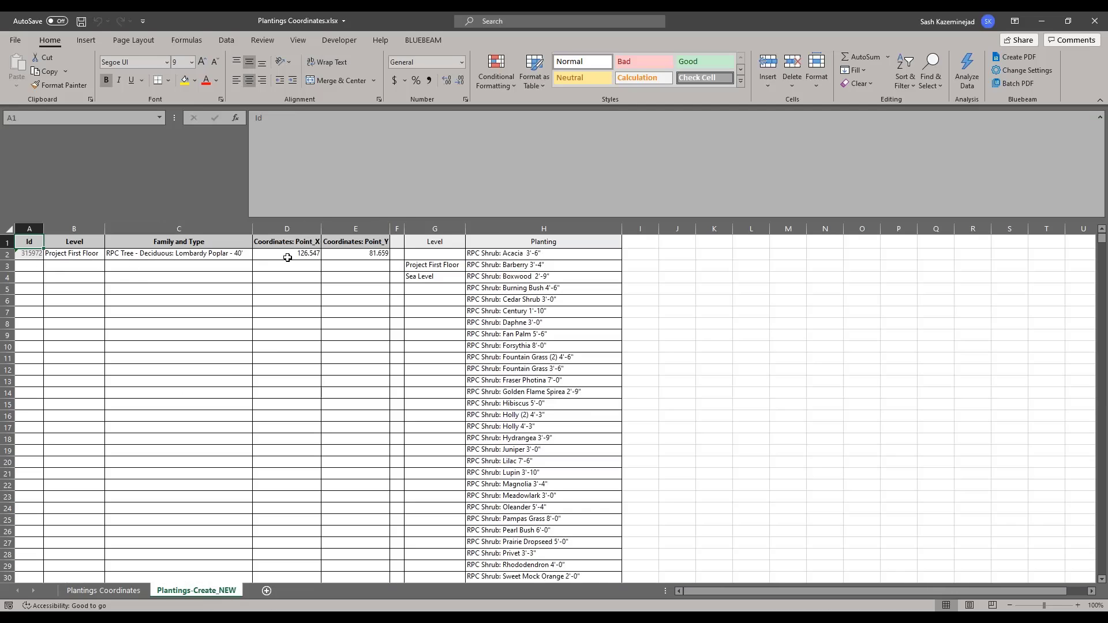
click(428, 228)
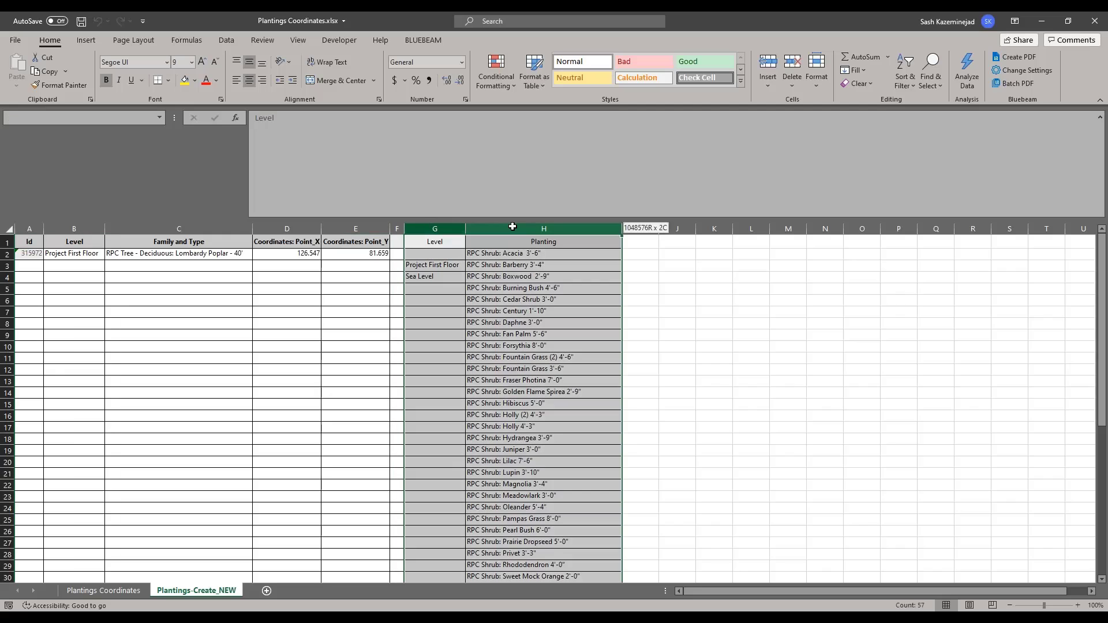
click(426, 267)
click(427, 277)
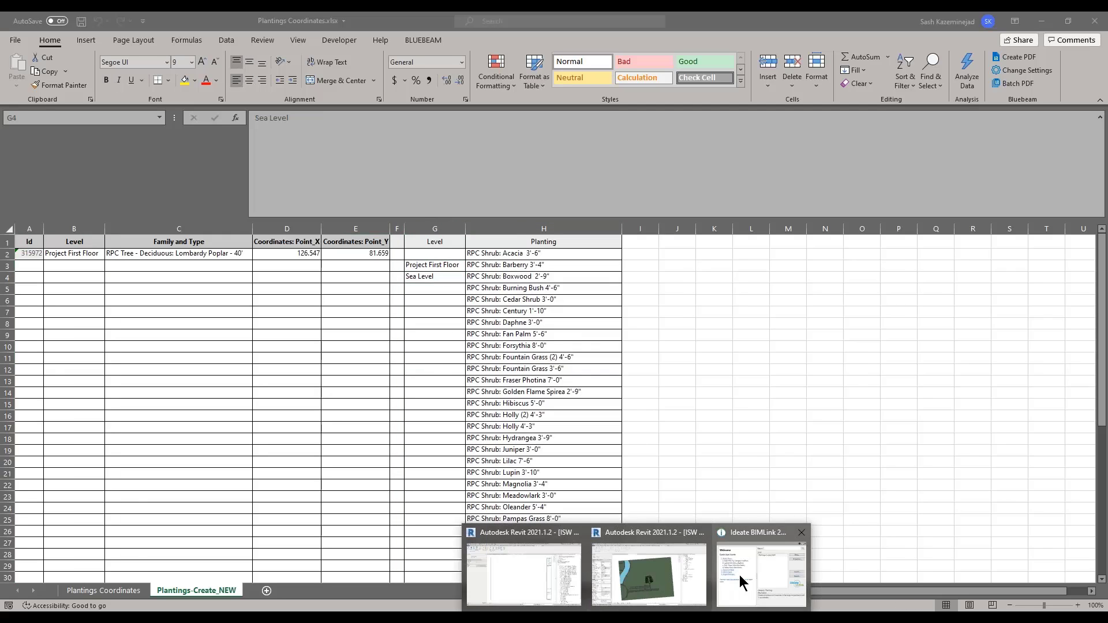
click(745, 572)
double_click(471, 230)
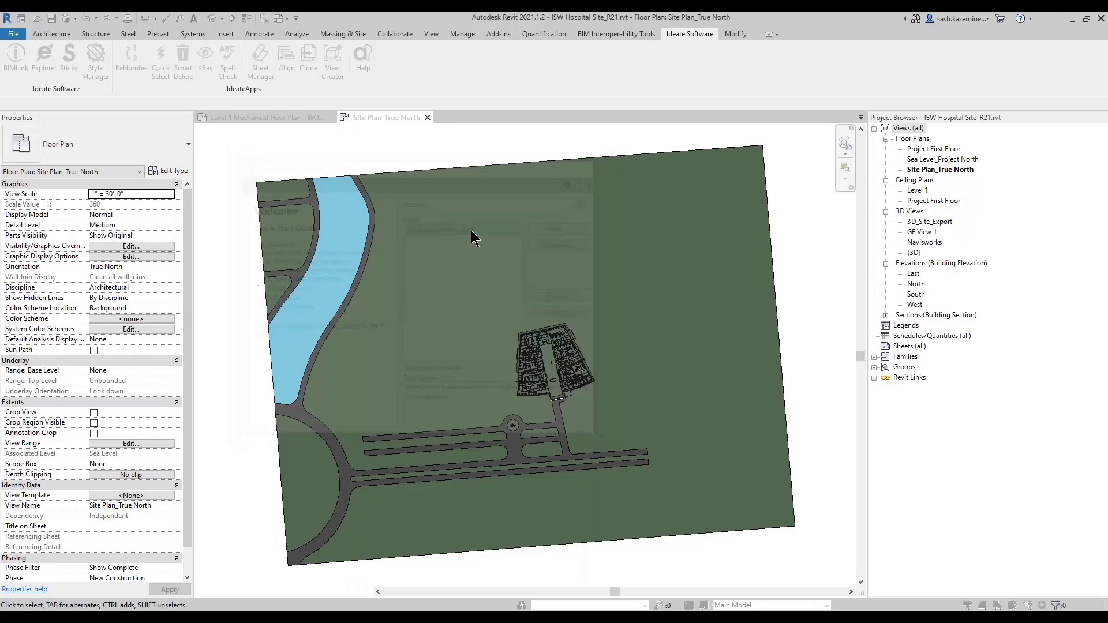
click(321, 381)
click(320, 381)
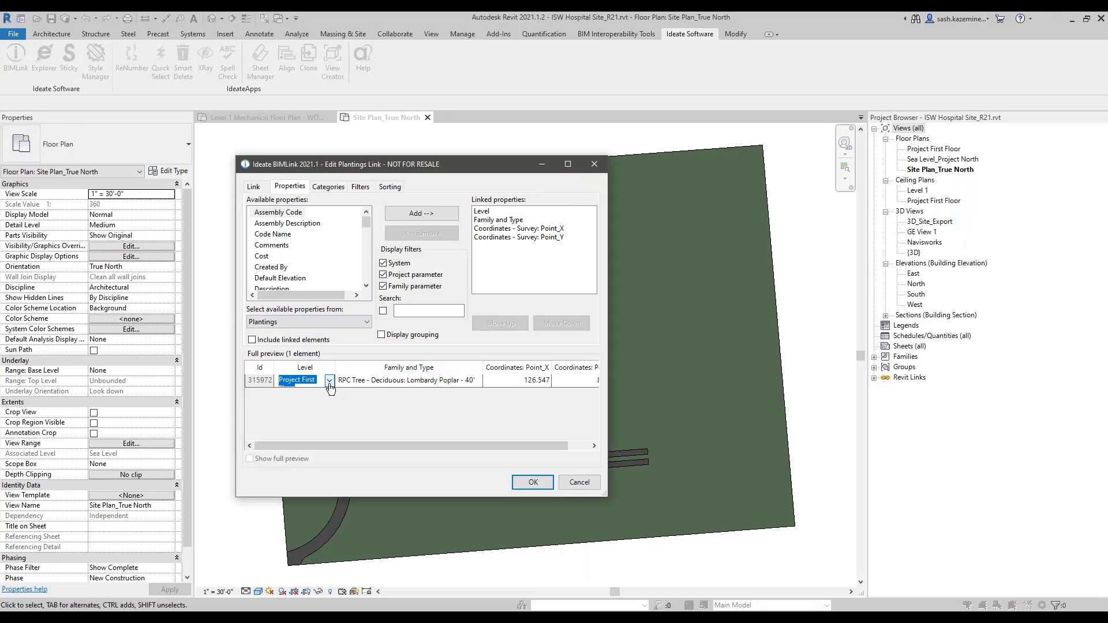
click(329, 380)
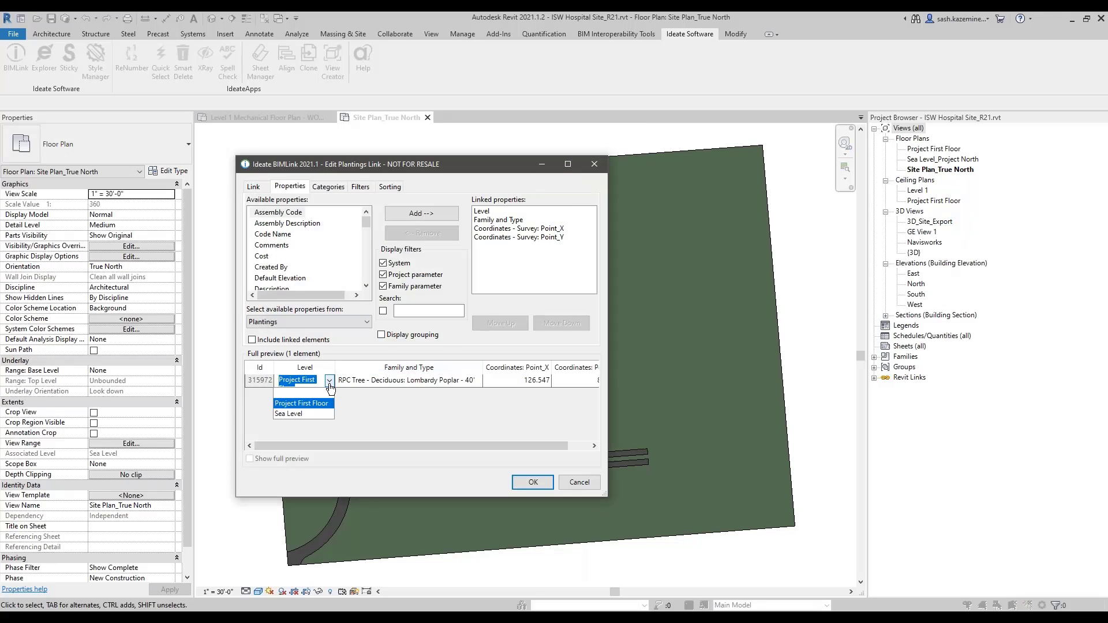
click(477, 385)
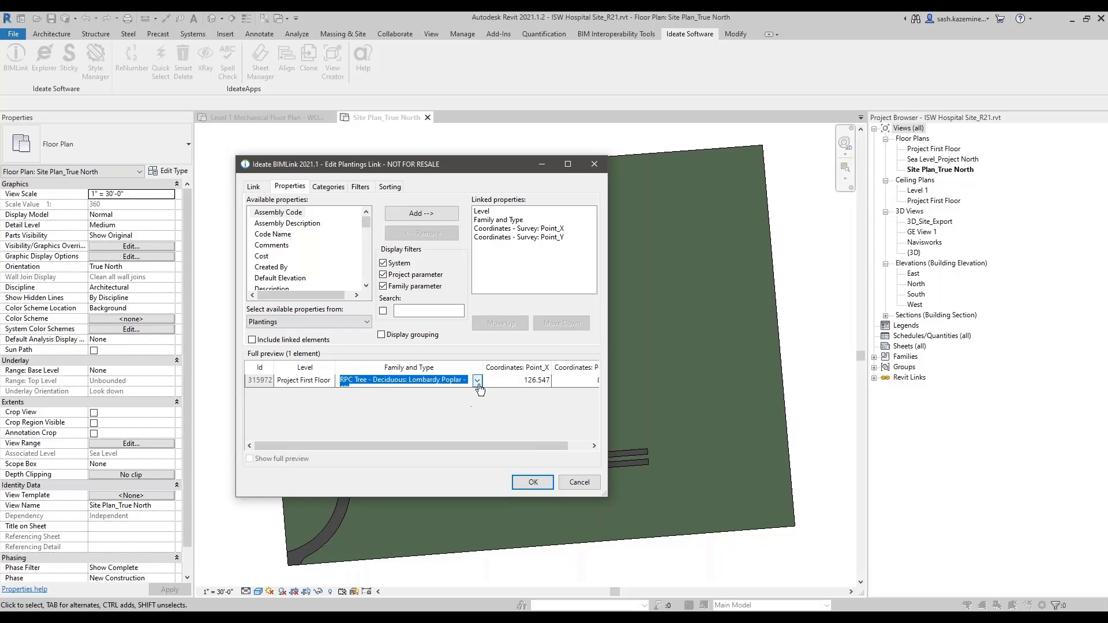
click(257, 188)
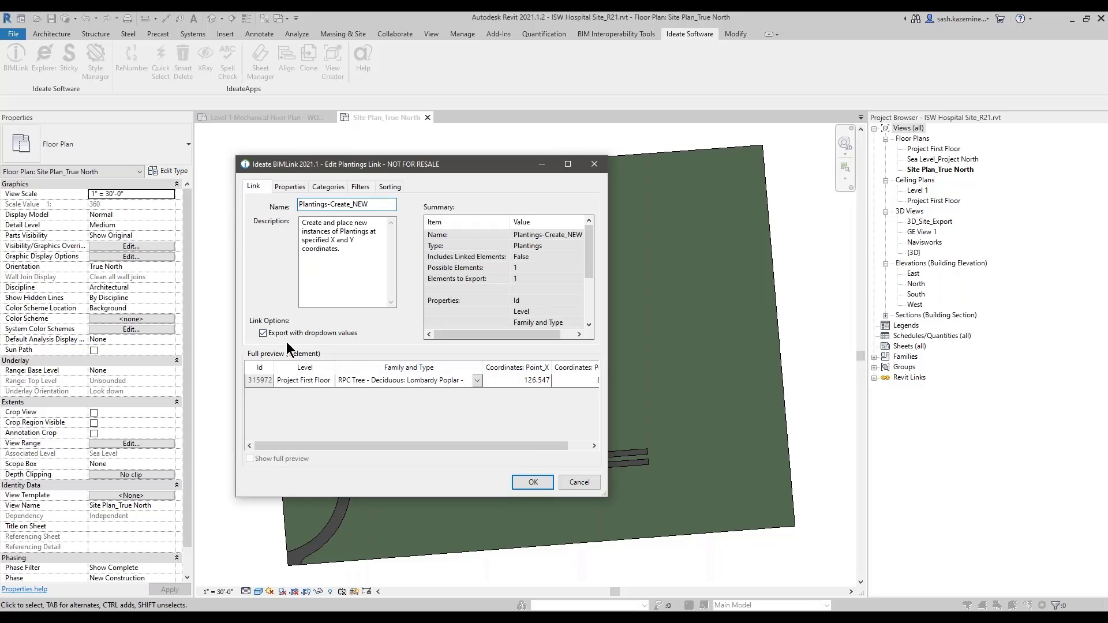
click(287, 340)
click(579, 488)
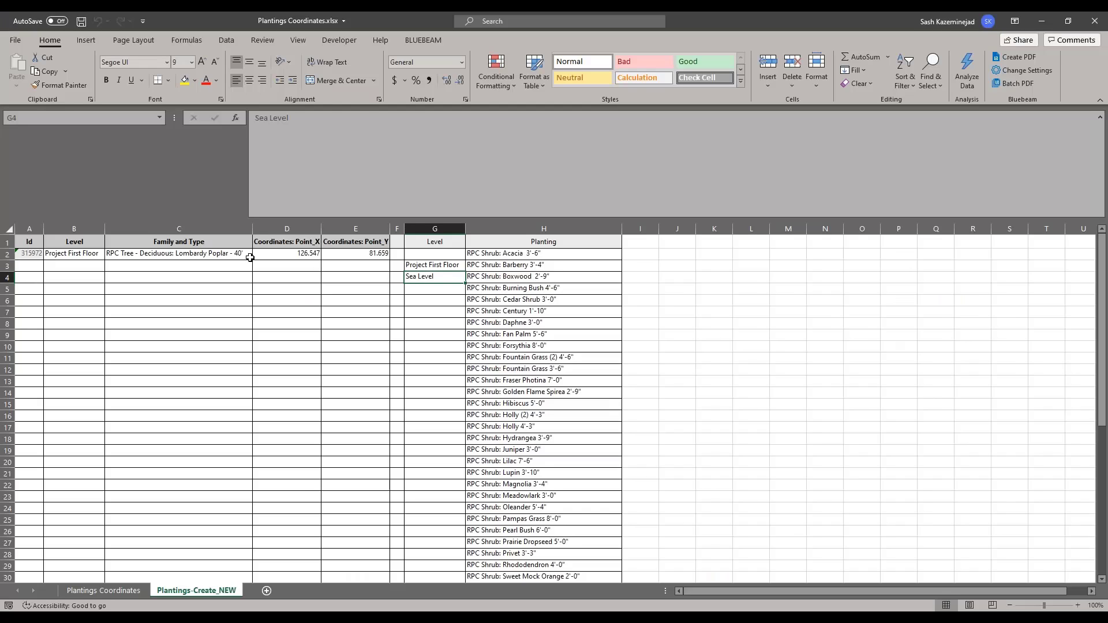
Step: Browse the Family and Type choices in C2, leaving it unchanged
click(250, 257)
click(257, 254)
drag(255, 311, 257, 272)
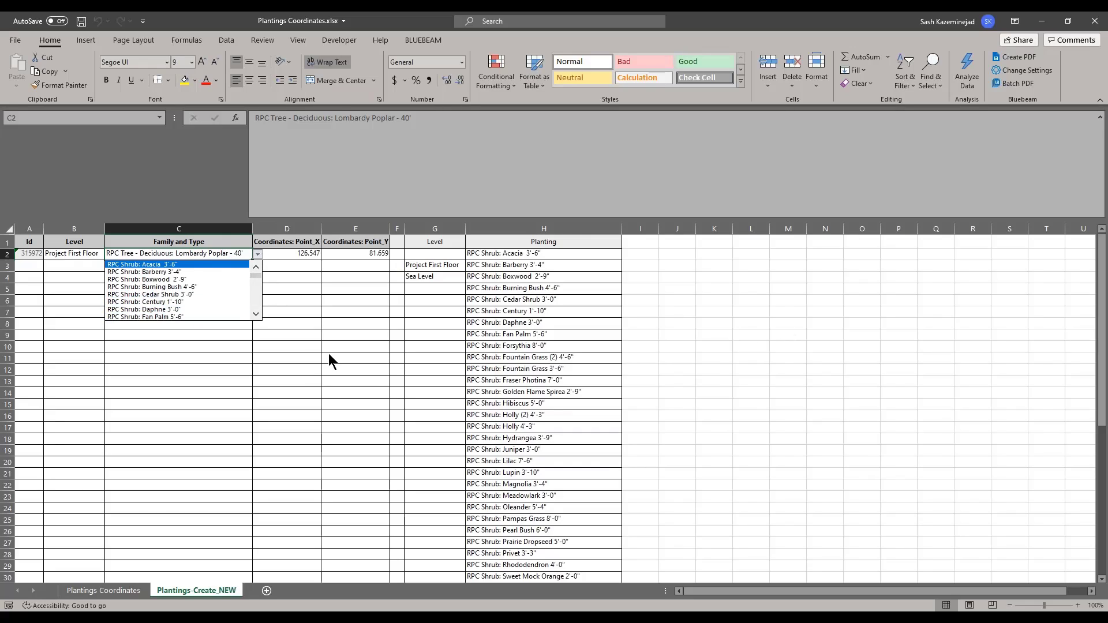
click(279, 331)
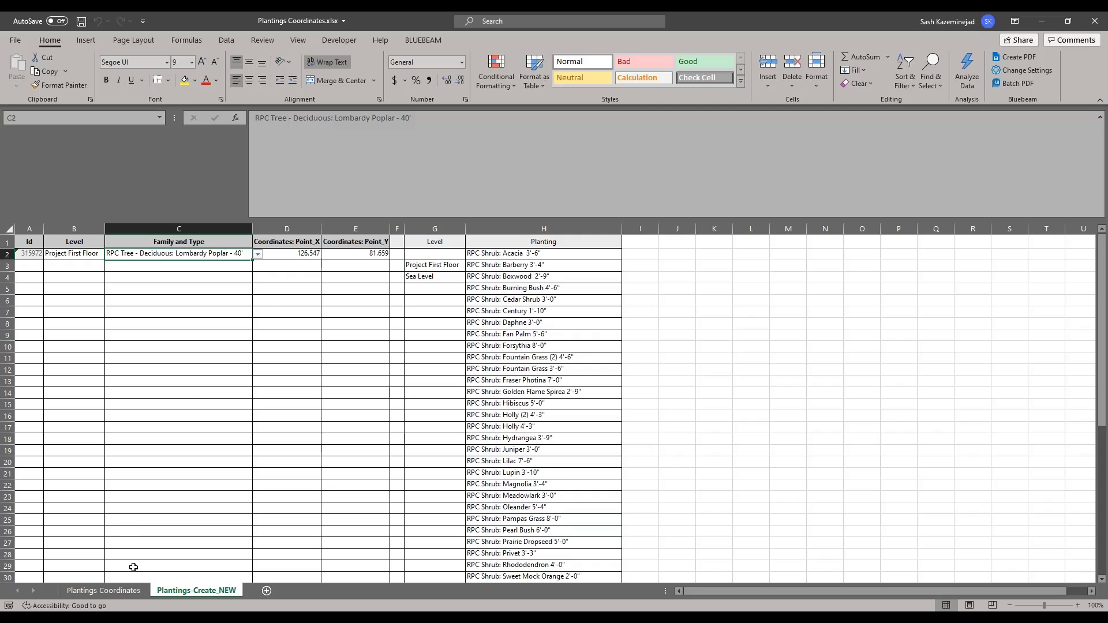
Step: Copy planting rows 2–16 and 18–35 from the Plantings Coordinates sheet
click(115, 592)
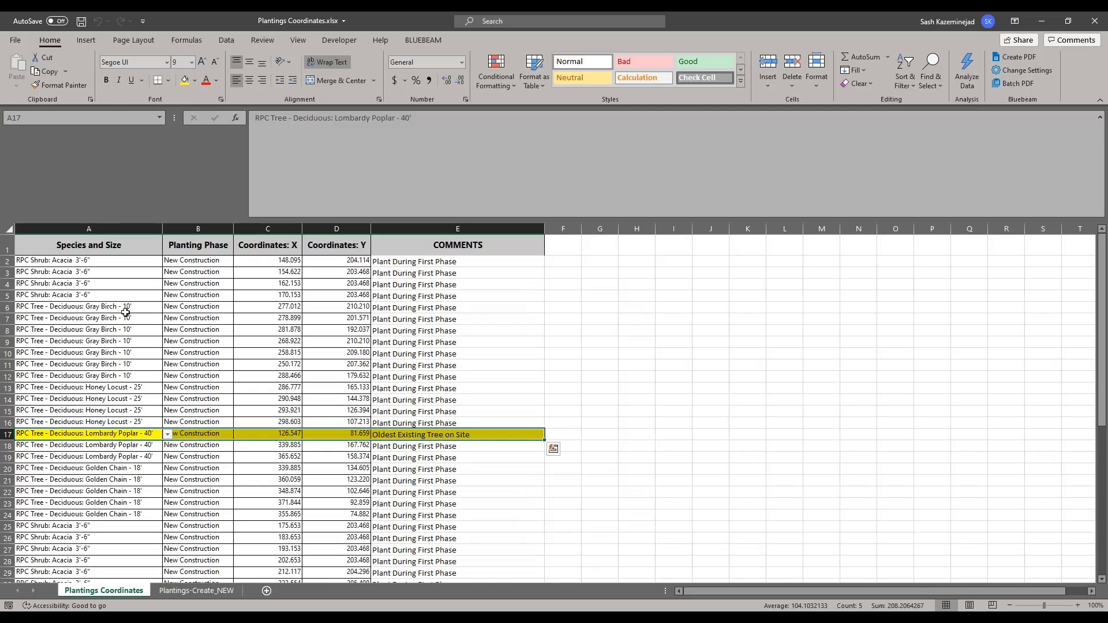
click(96, 262)
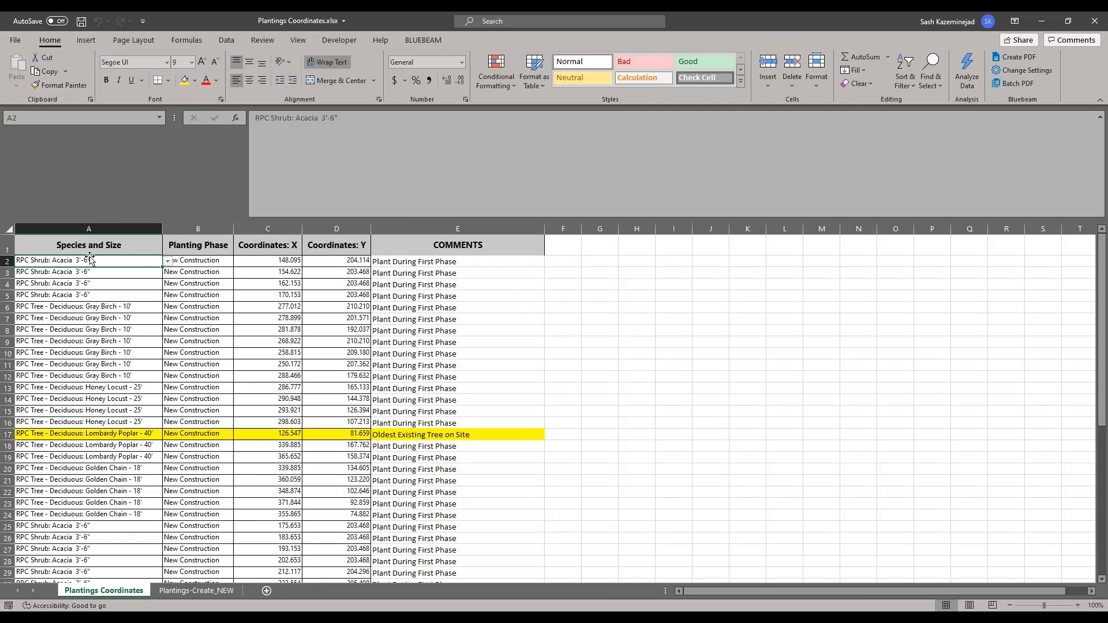
drag(131, 276, 345, 426)
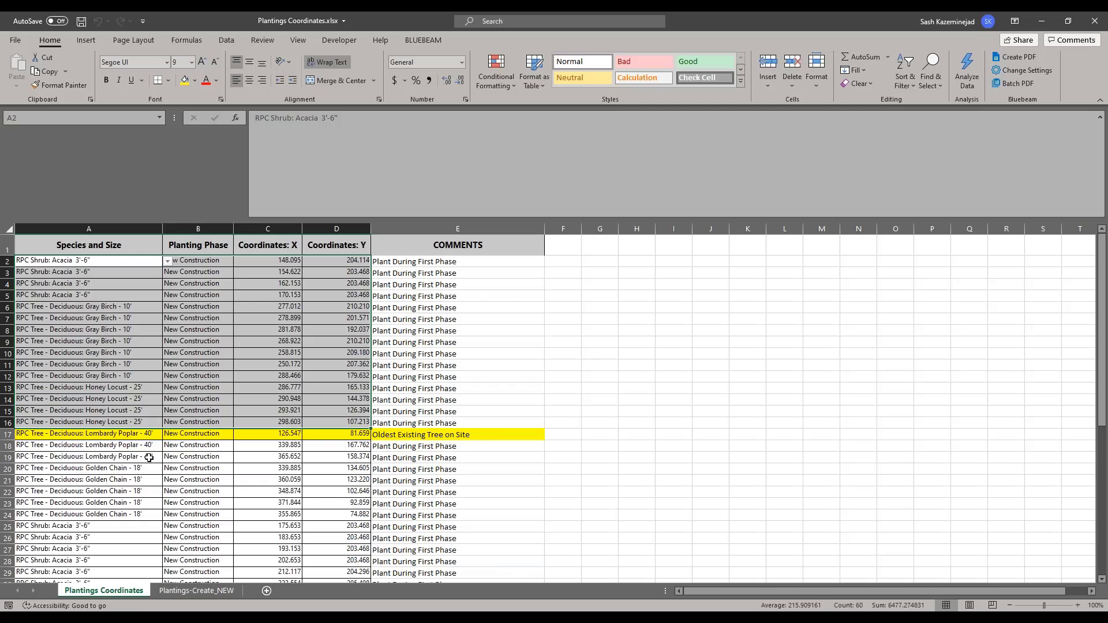
scroll(81, 447, down, 2)
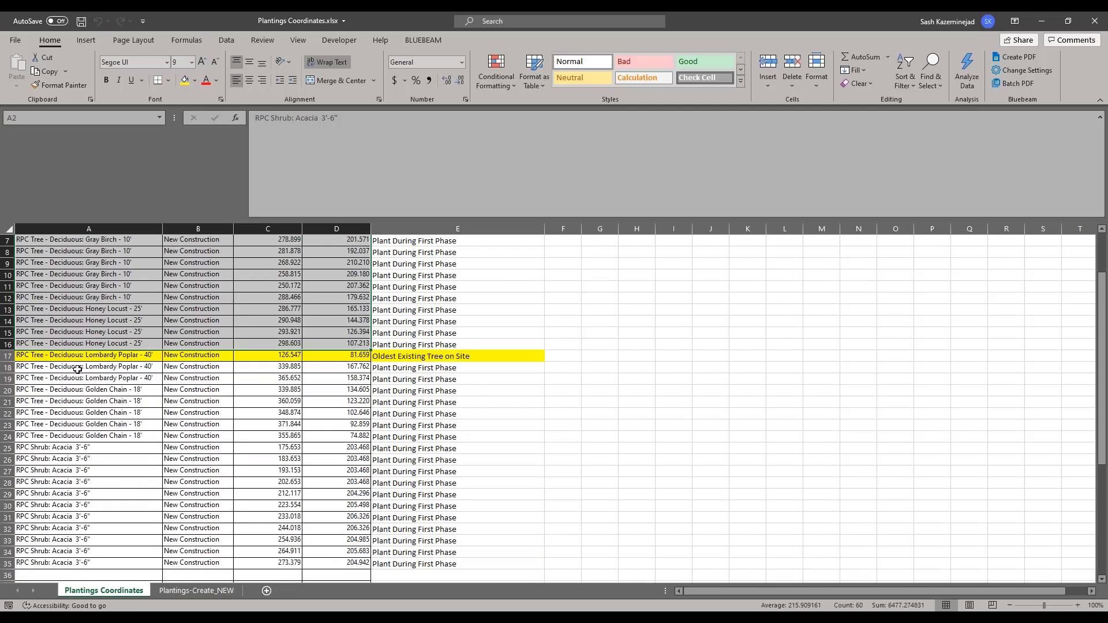
ctrl+drag(77, 370, 318, 552)
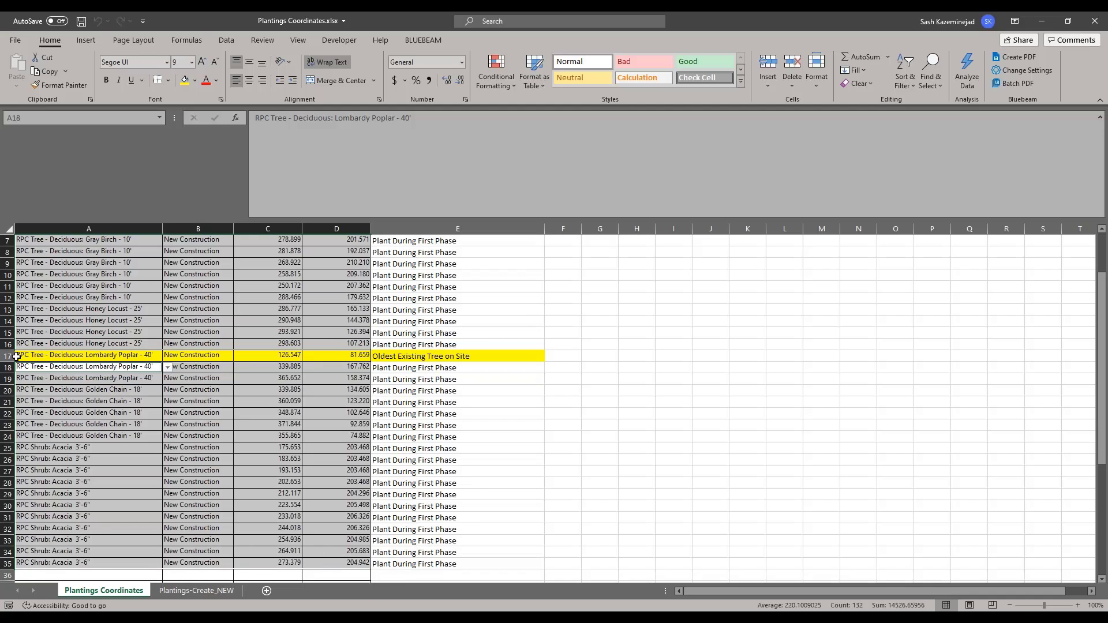
key(ctrl+c)
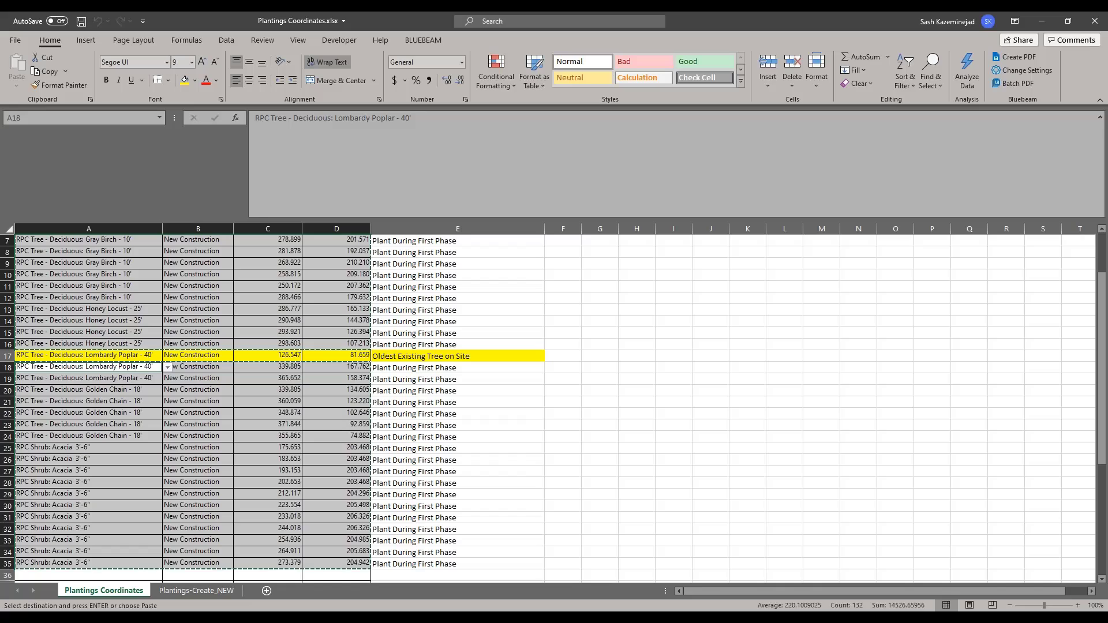
Step: Paste the copied rows as values at C3 of Plantings-Create_NEW, then undo the paste
click(196, 590)
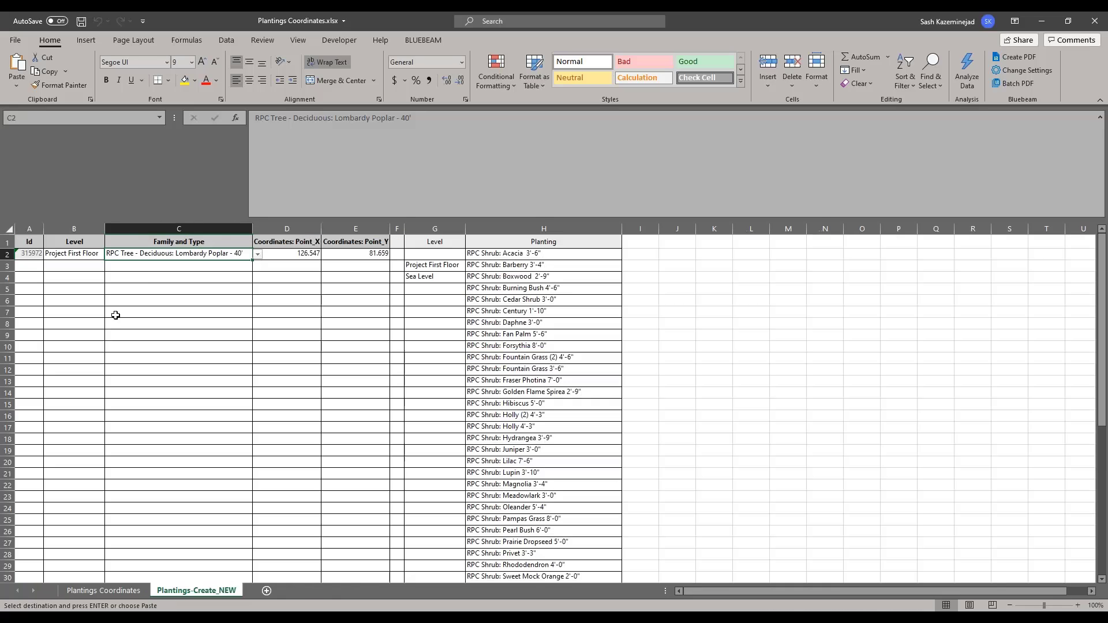
click(149, 269)
click(17, 86)
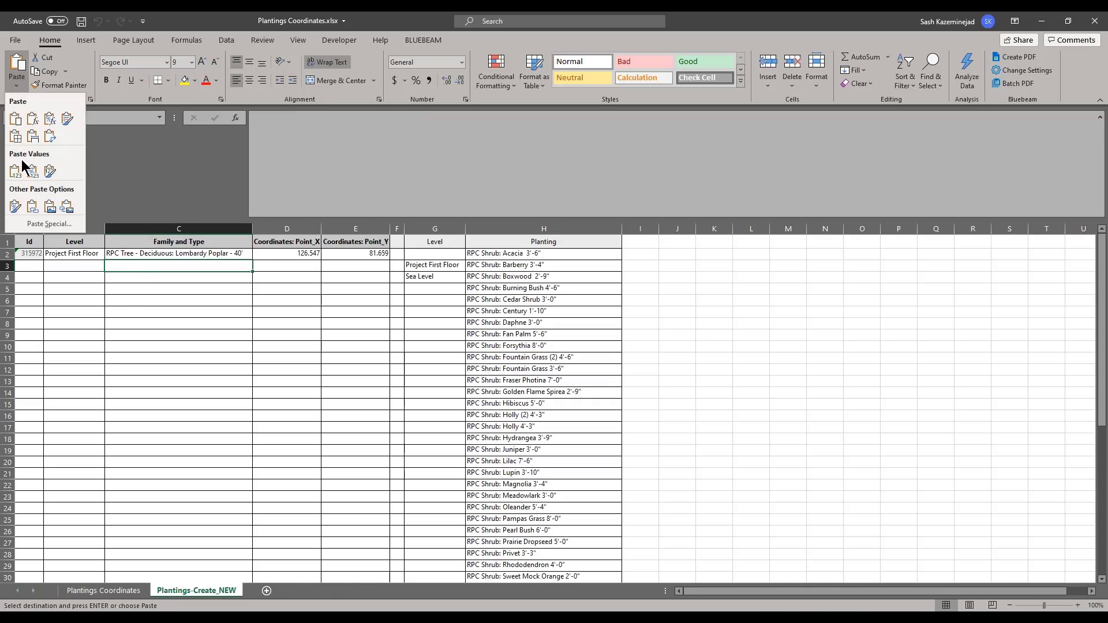
click(21, 173)
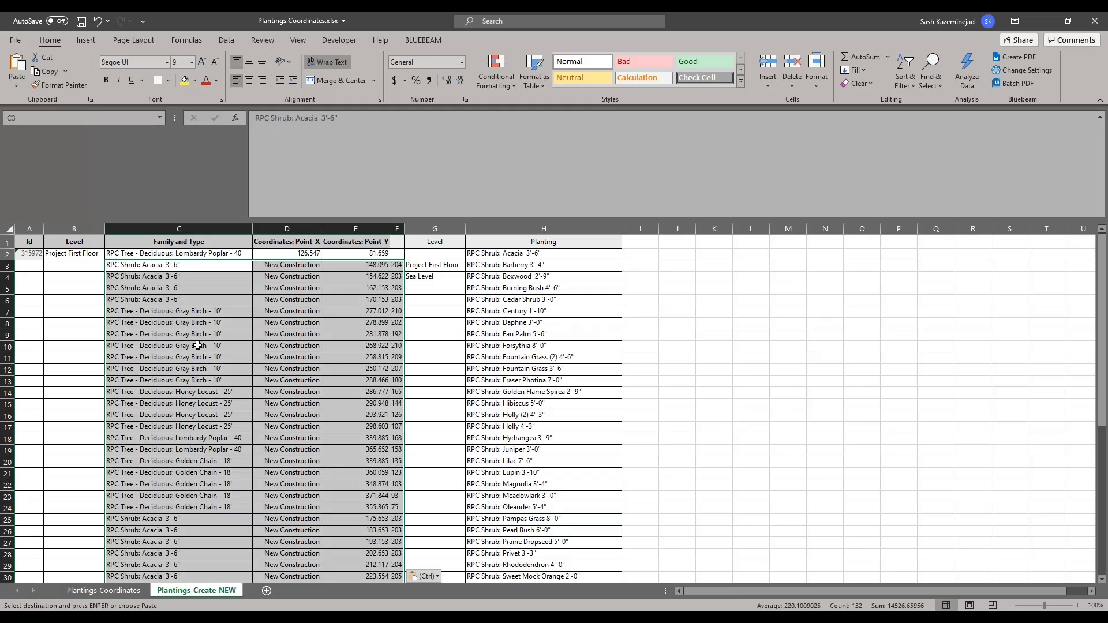
key(ctrl+z)
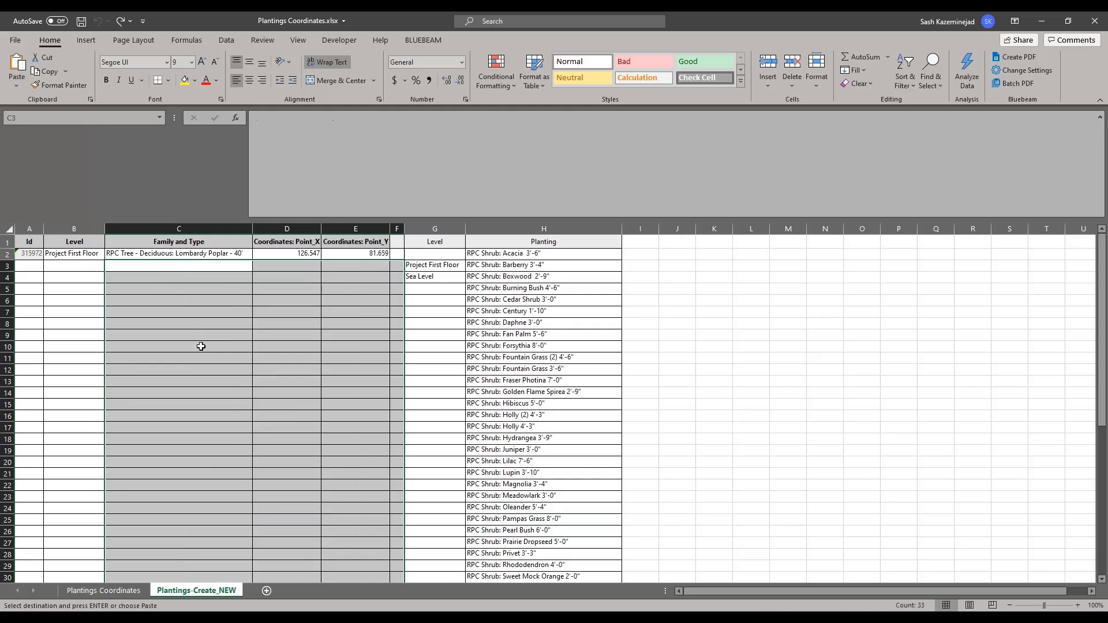
Step: Delete the Planting Phase column from the Plantings Coordinates sheet
click(120, 591)
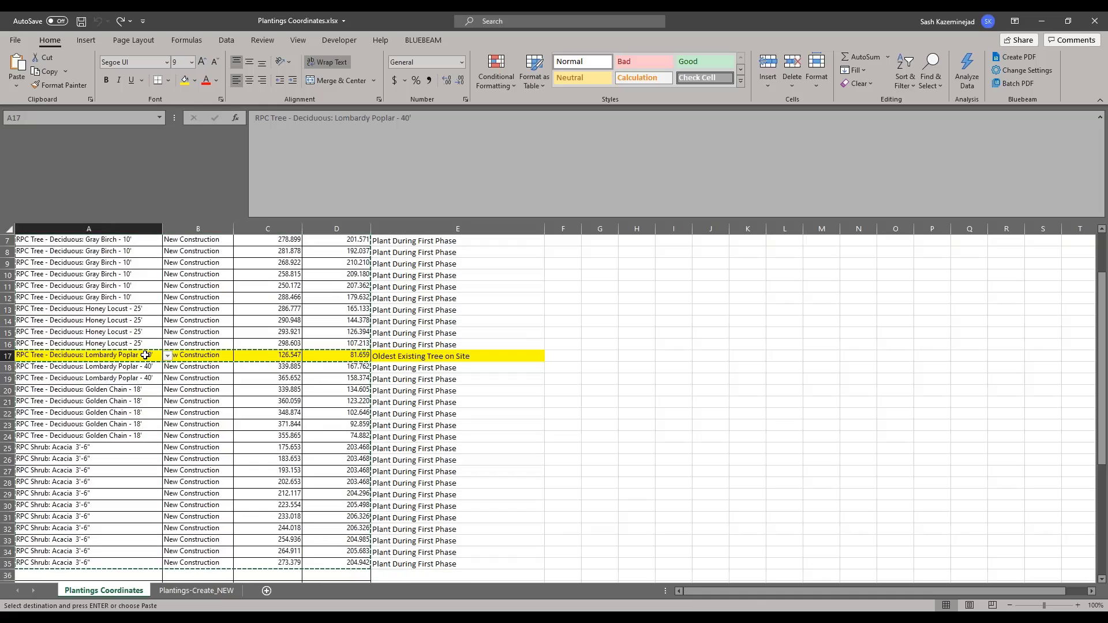
scroll(149, 354, up, 2)
click(89, 261)
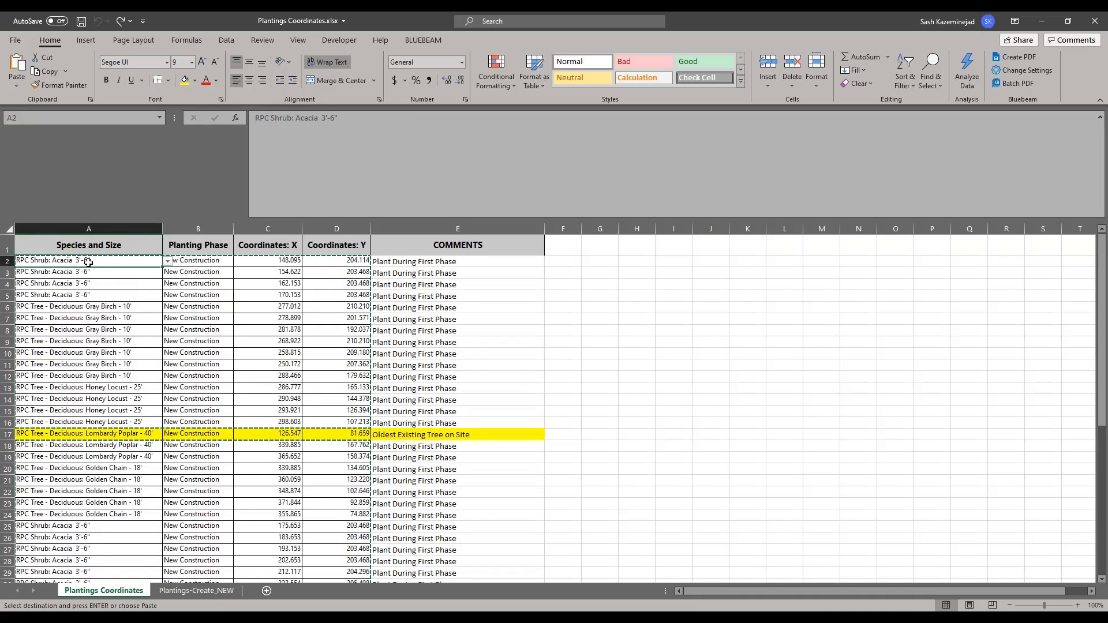
click(186, 231)
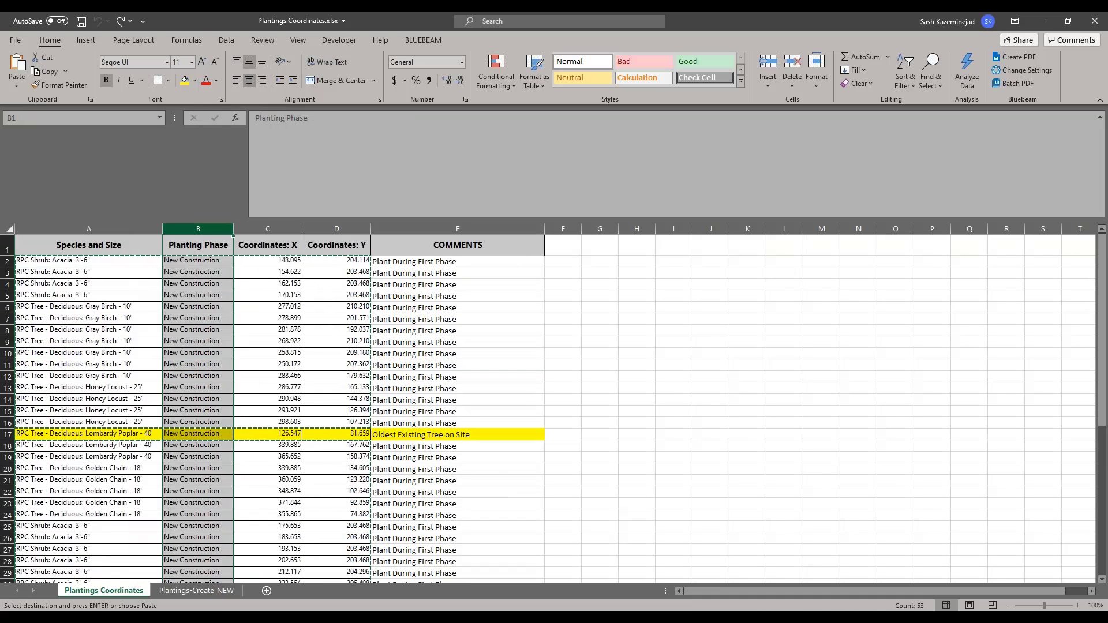
right_click(211, 229)
click(217, 340)
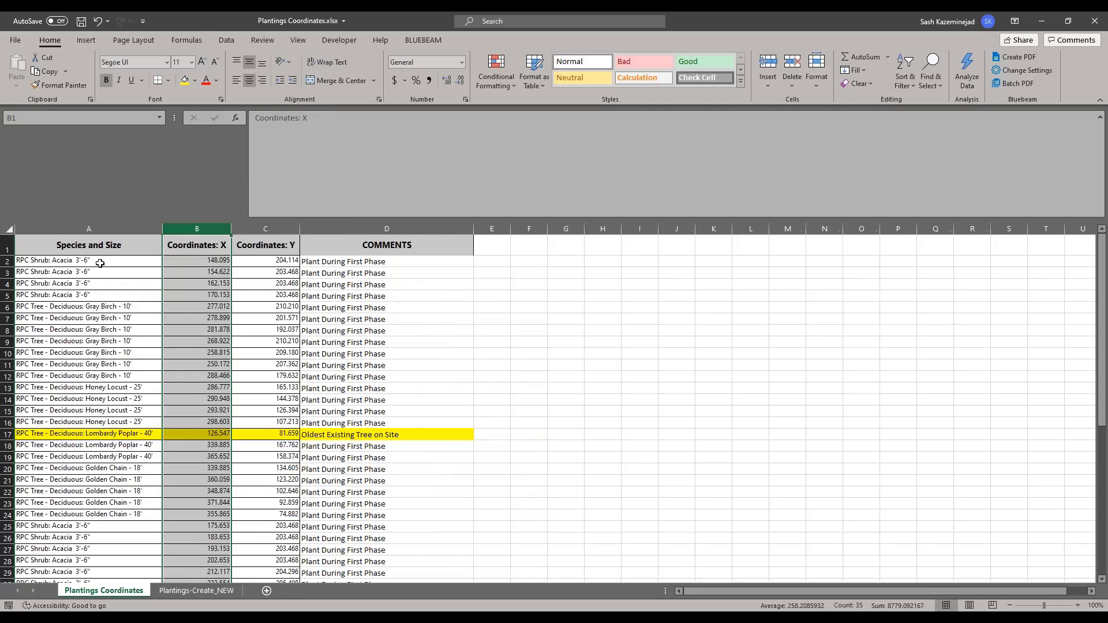
Step: Copy A2:C16 and A18:C35 and paste them as values at C3 of Plantings-Create_NEW
drag(99, 263, 277, 425)
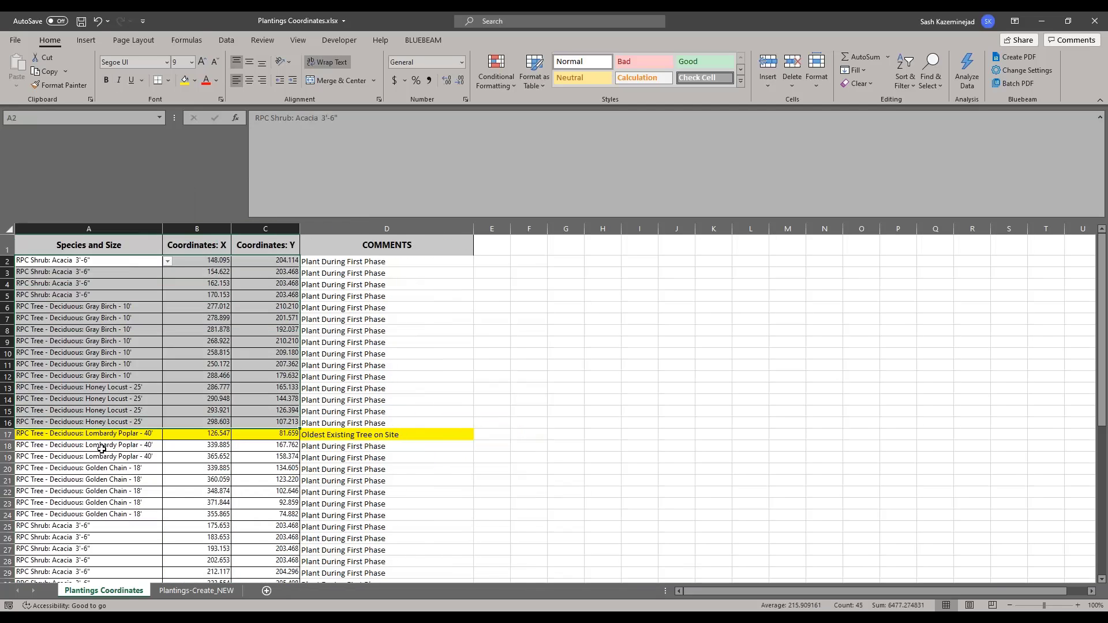
ctrl+drag(101, 449, 251, 497)
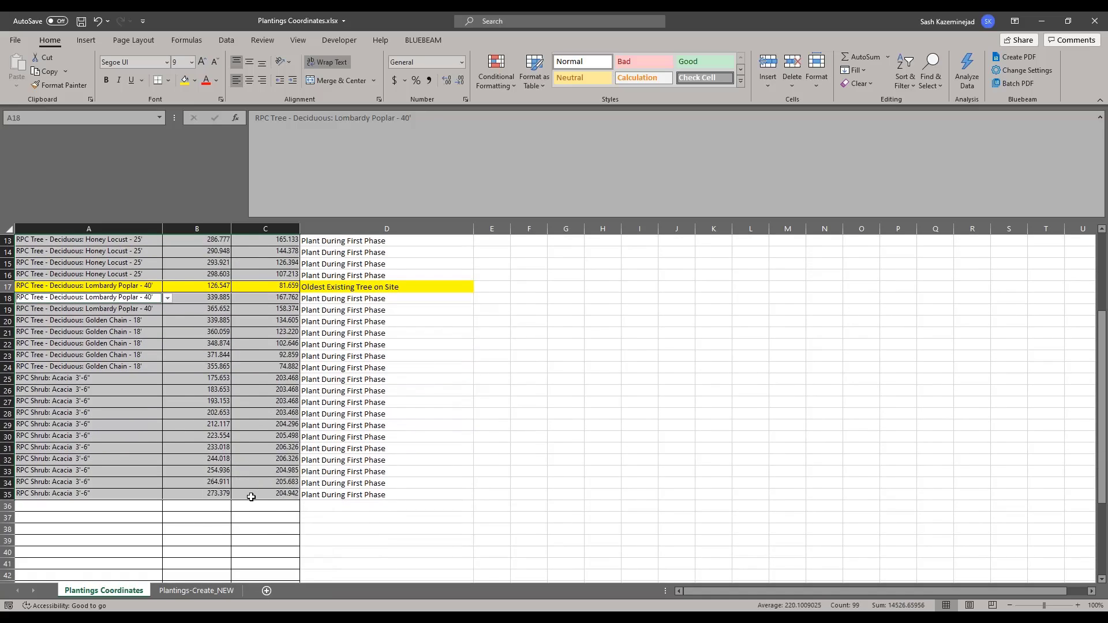
key(ctrl+c)
click(192, 591)
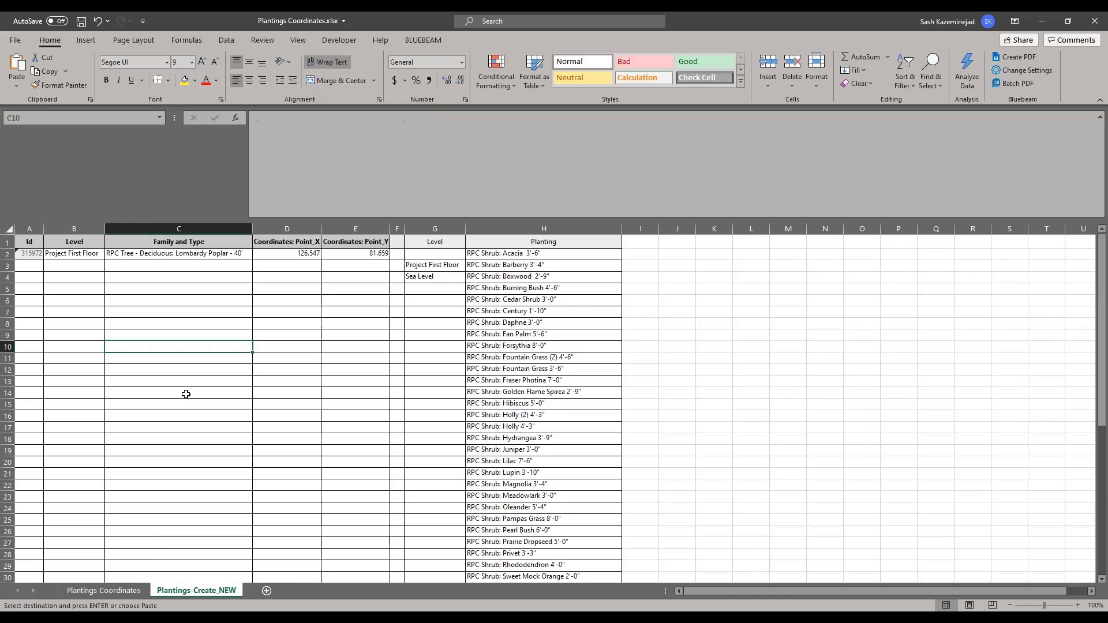
click(191, 269)
click(17, 82)
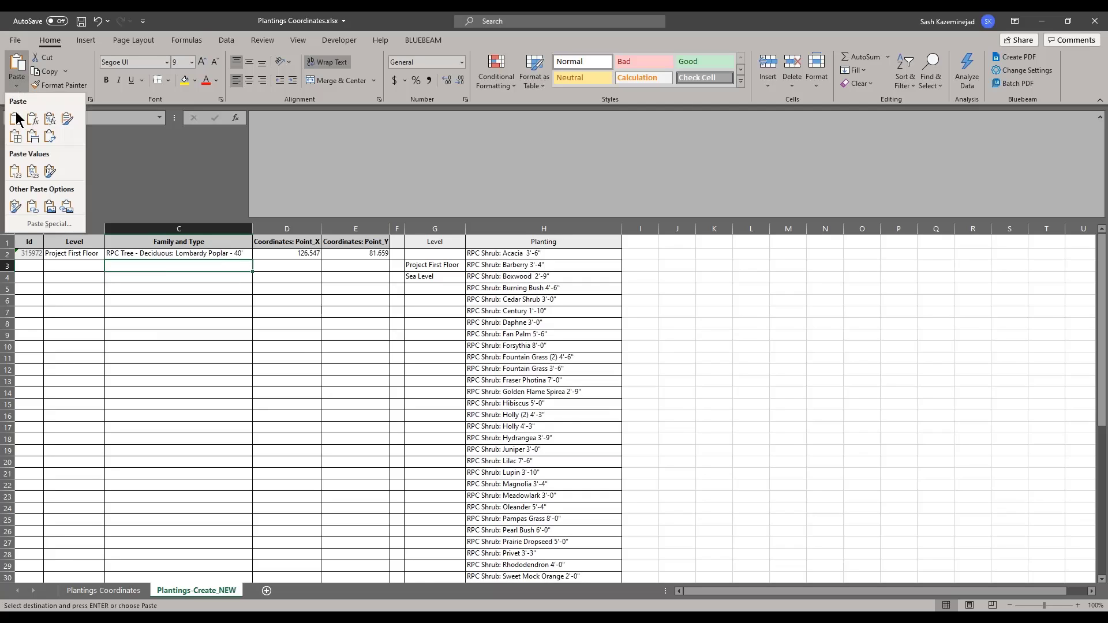
click(15, 171)
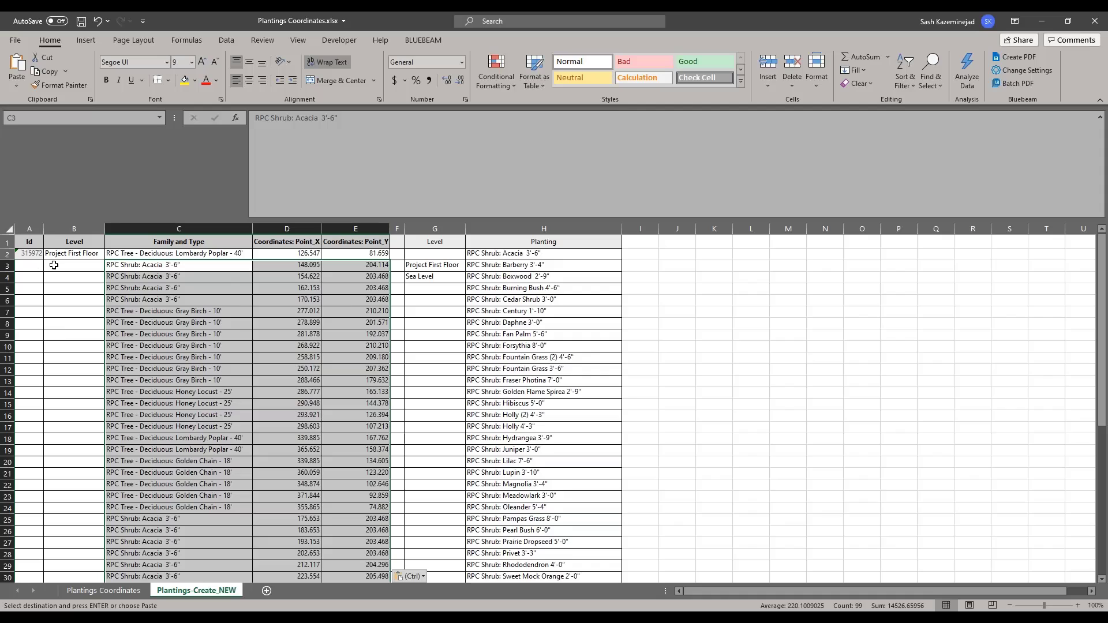
Step: Enter 'new' as the Id in A3 and fill it down to A35
click(20, 270)
text(new)
key(Return)
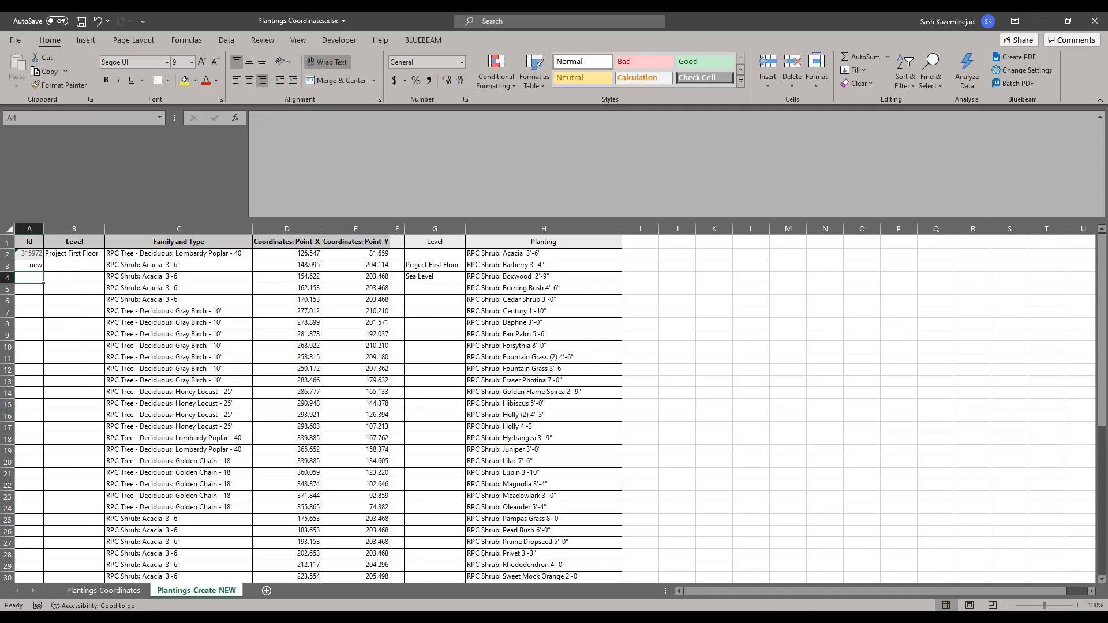
click(28, 264)
drag(43, 271, 94, 409)
scroll(94, 409, up, 6)
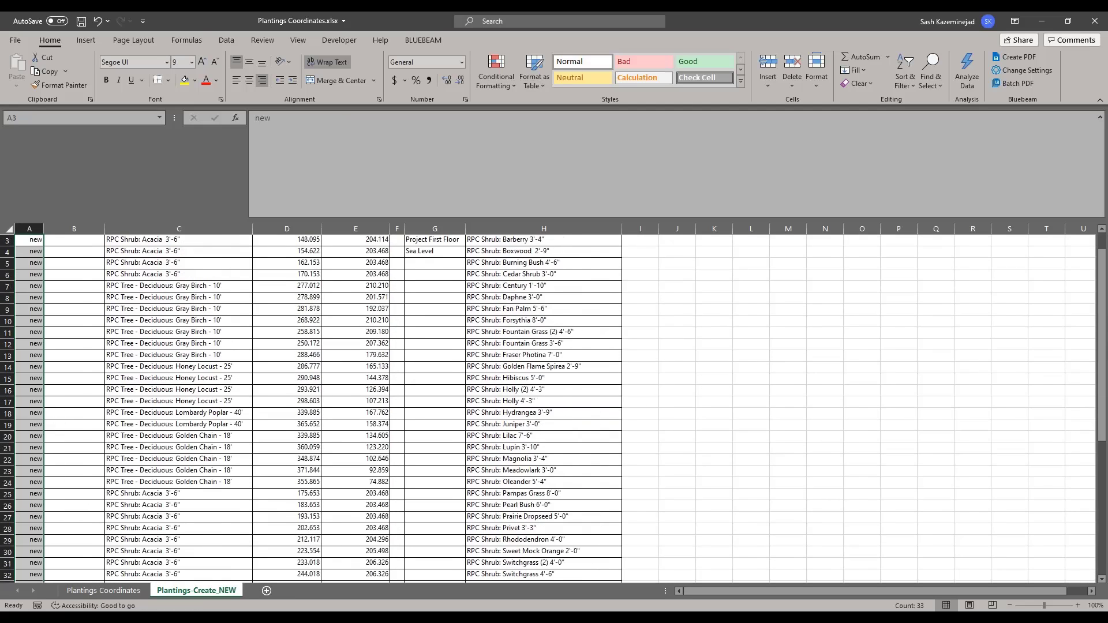
scroll(80, 272, up, 1)
Step: Fill B2's Project First Floor level down to B35
click(82, 258)
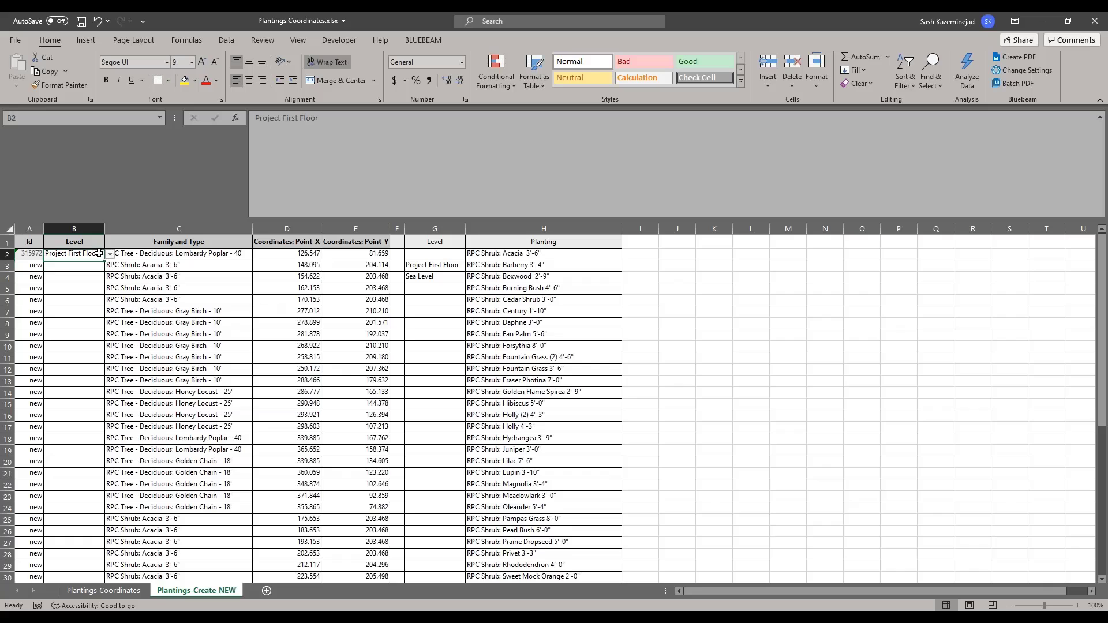
drag(105, 261, 130, 454)
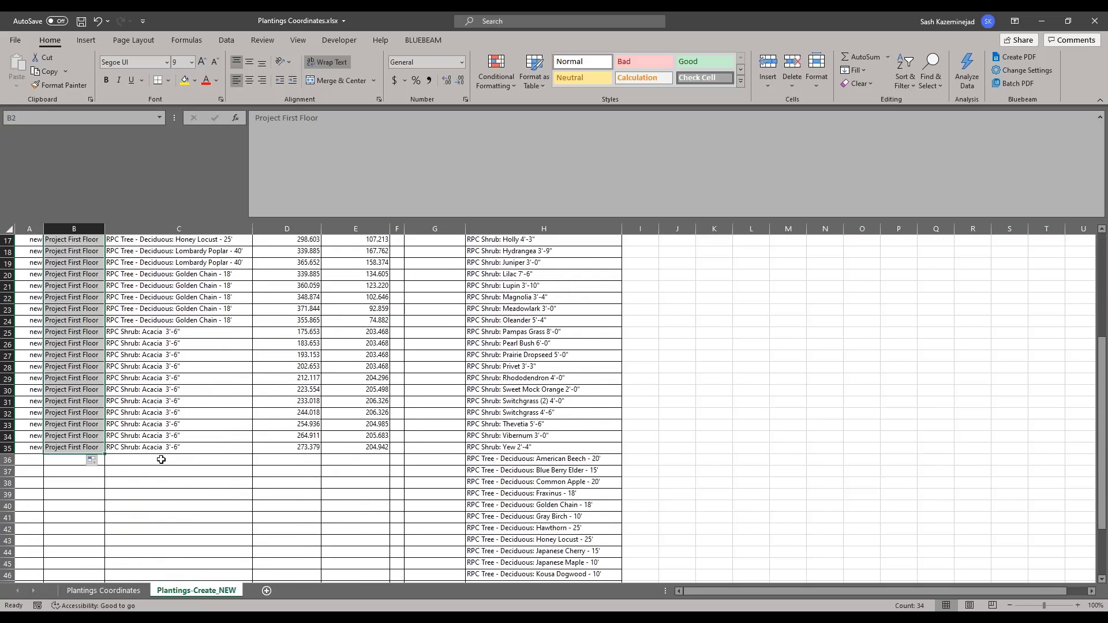
scroll(156, 456, up, 5)
Step: Set the Lombardy Poplar's coordinates to X 150 in D2 and Y 100 in E2
click(294, 256)
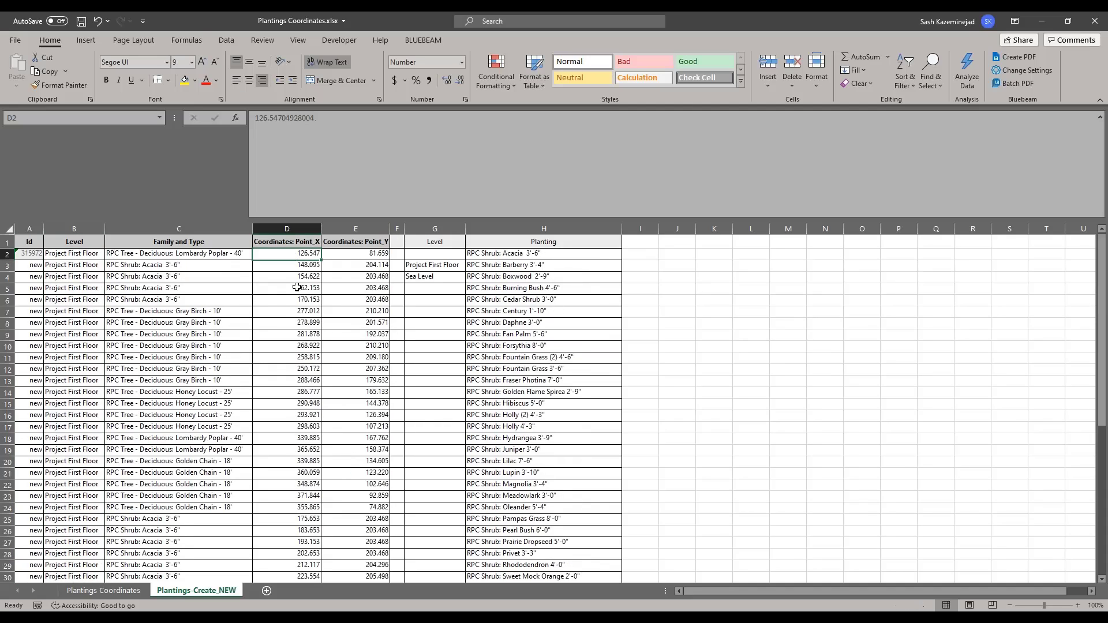
text(150)
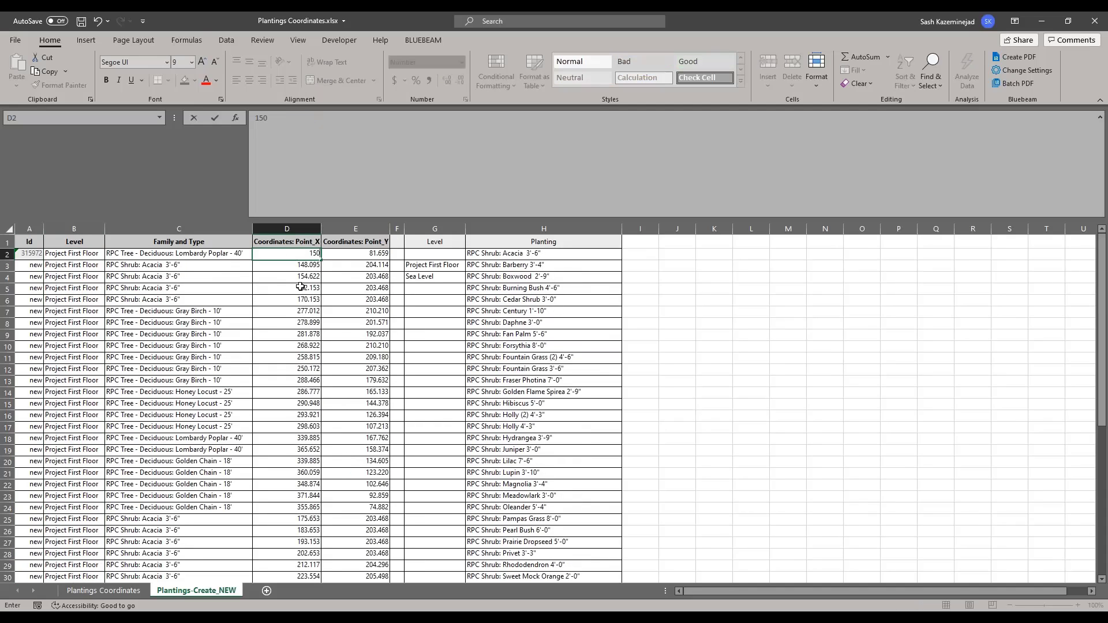
click(354, 258)
text(100)
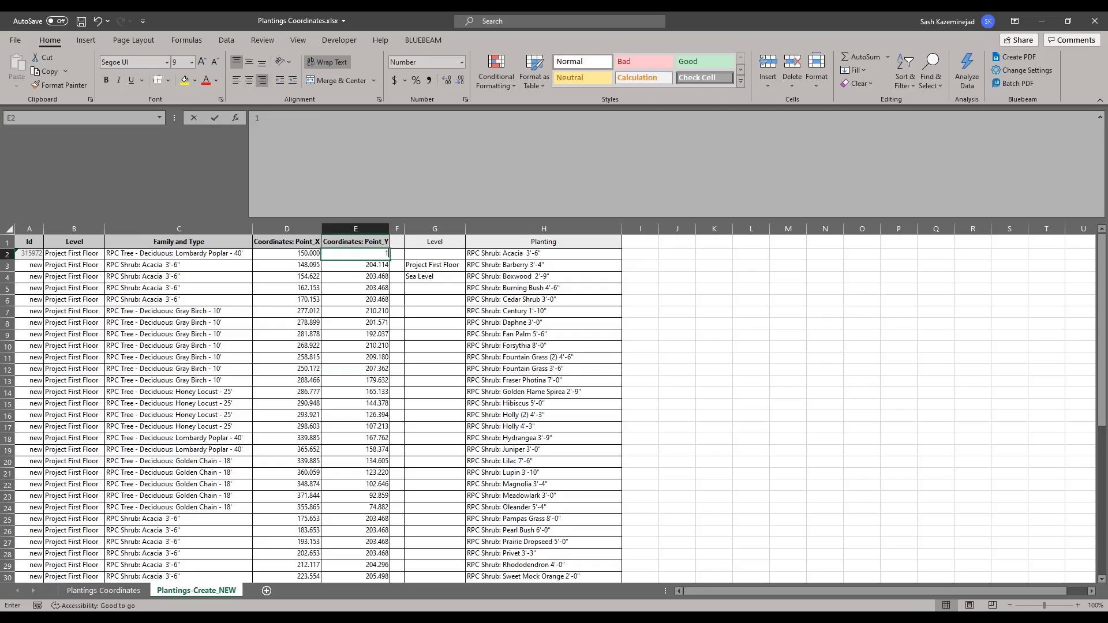
click(373, 288)
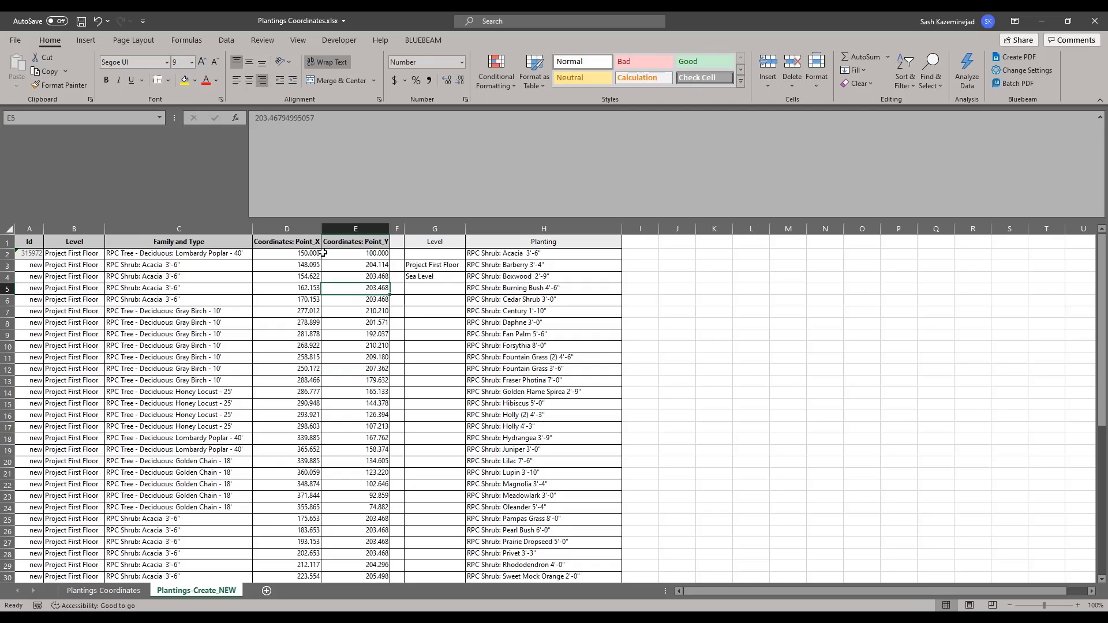
drag(299, 255, 352, 255)
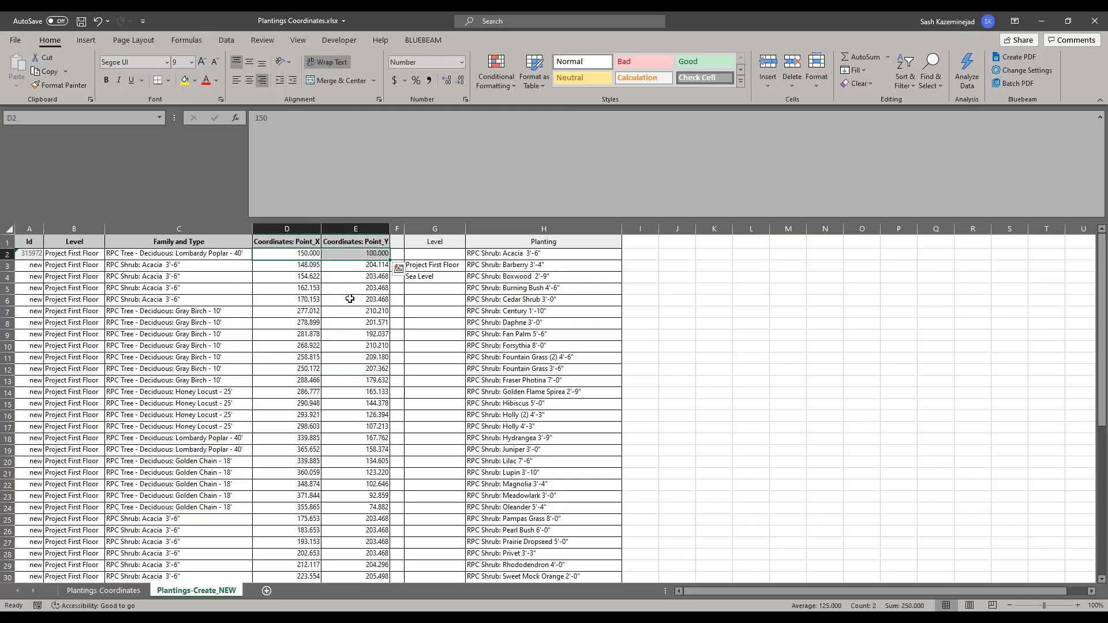
Step: Review the new planting rows, then save and close Plantings Coordinates.xlsx
click(215, 266)
click(168, 292)
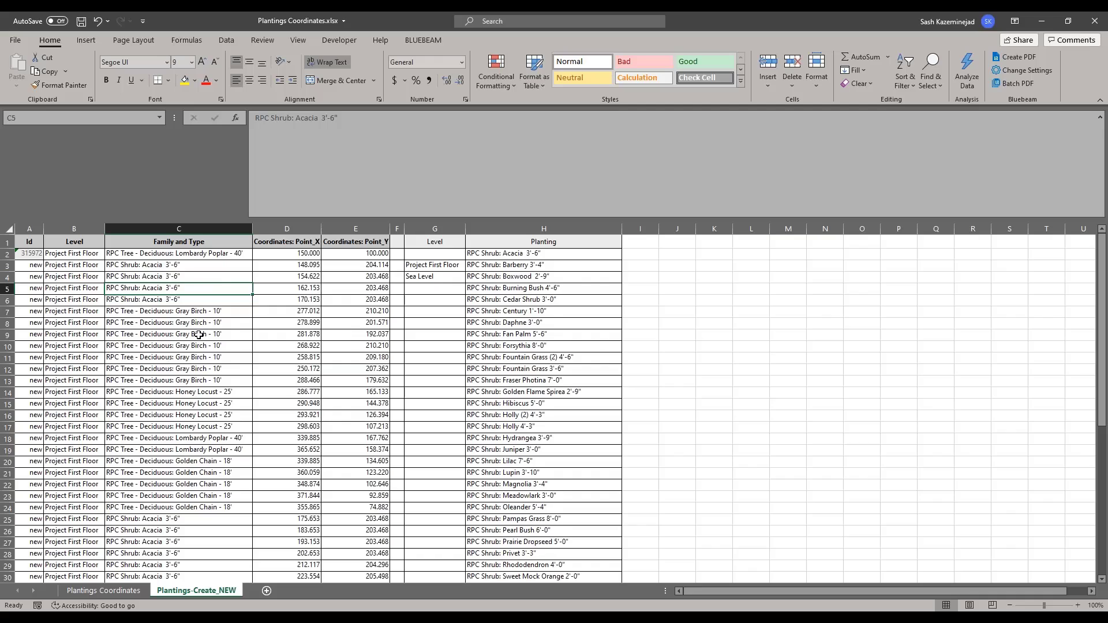
click(81, 22)
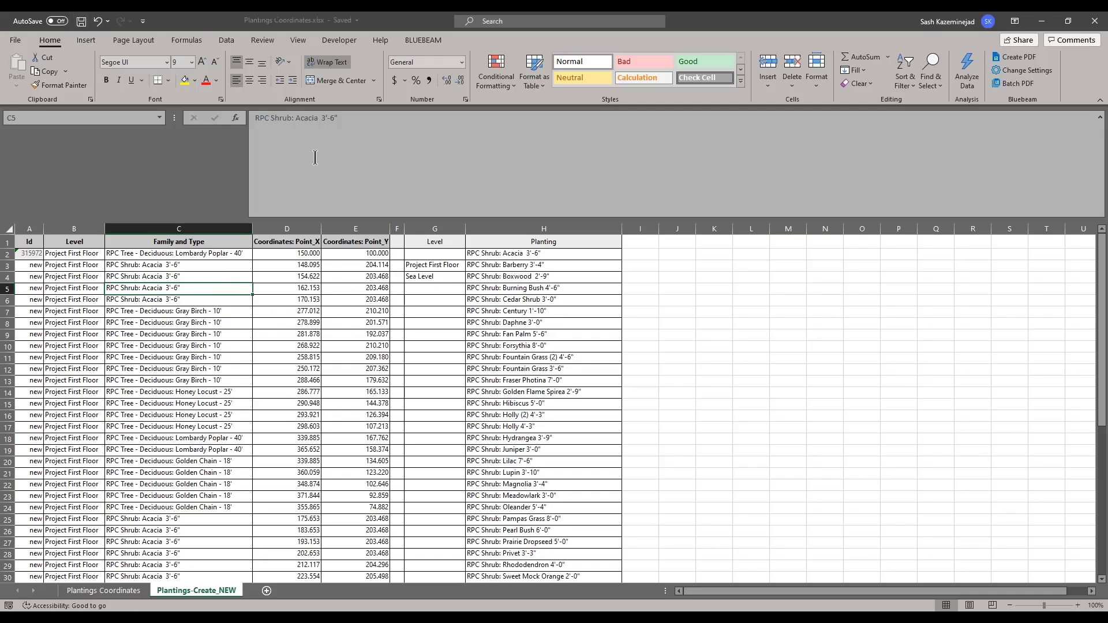
click(1088, 21)
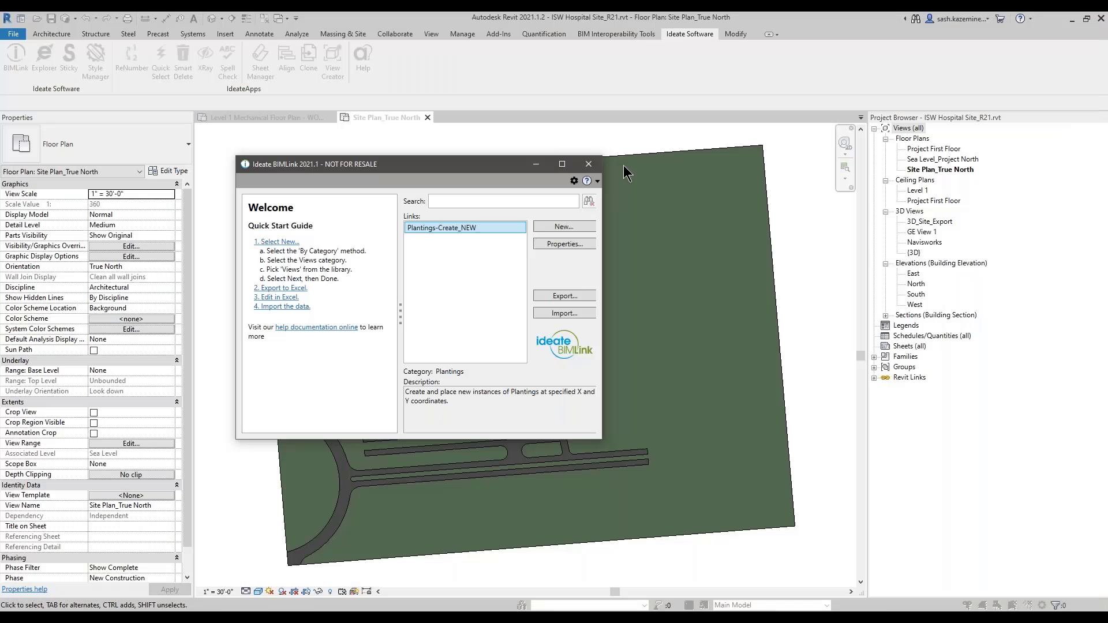
drag(477, 167, 354, 113)
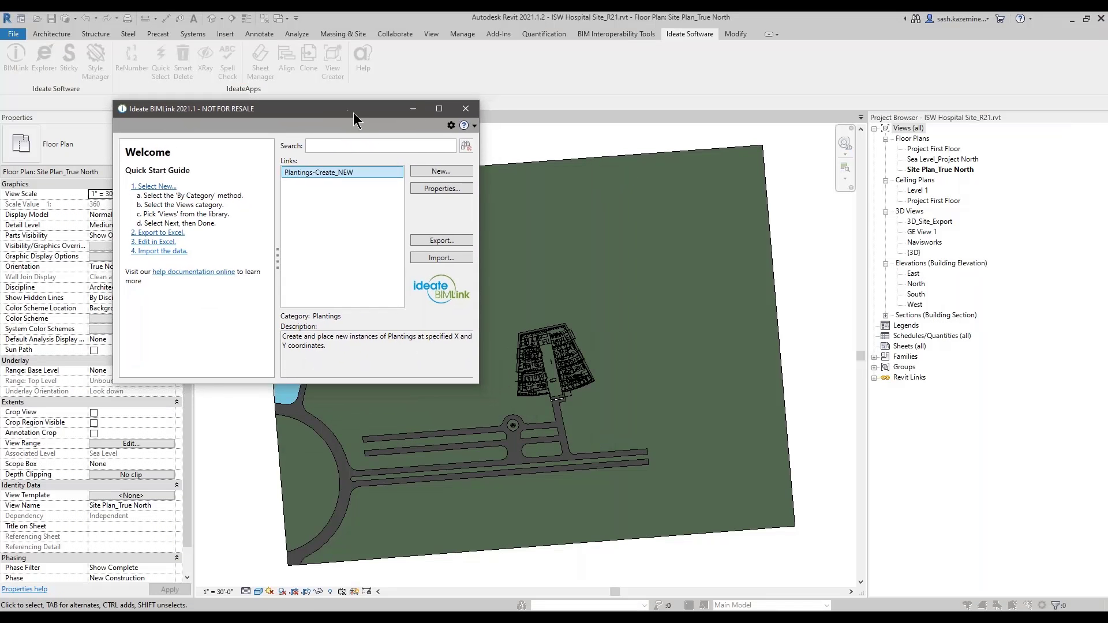
click(463, 110)
scroll(525, 447, up, 3)
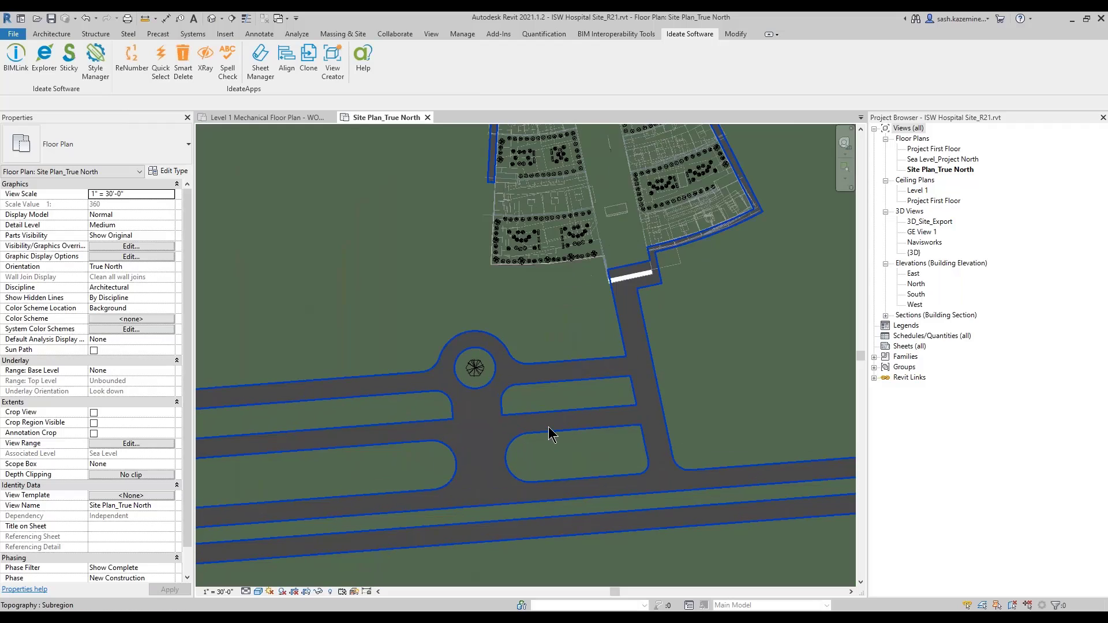
key(ctrl+2)
ctrl+drag(395, 244, 658, 417)
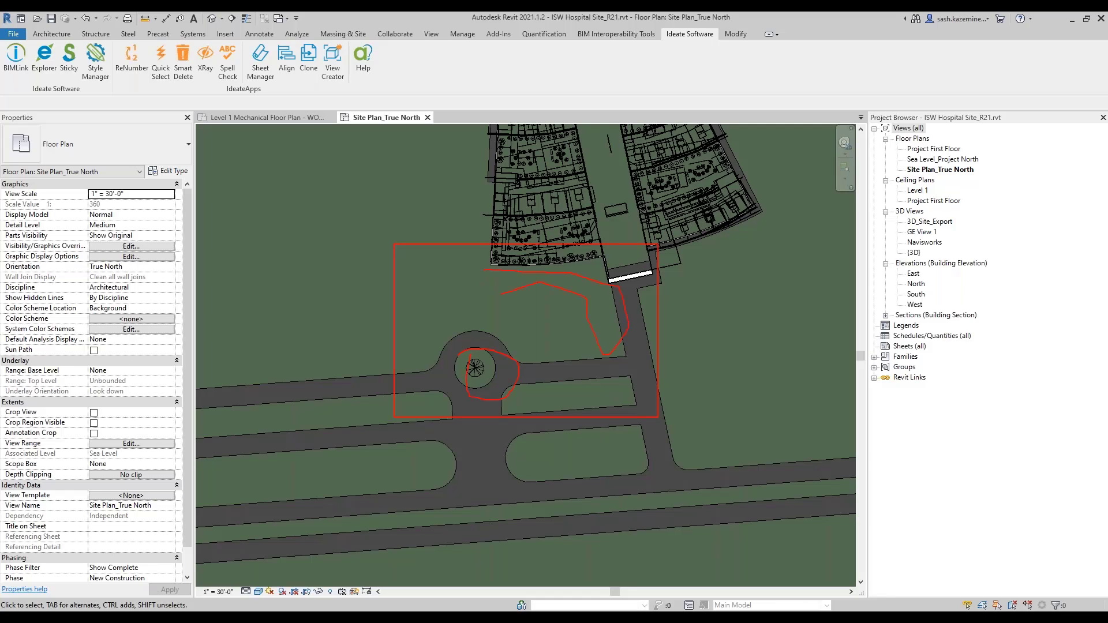
key(Escape)
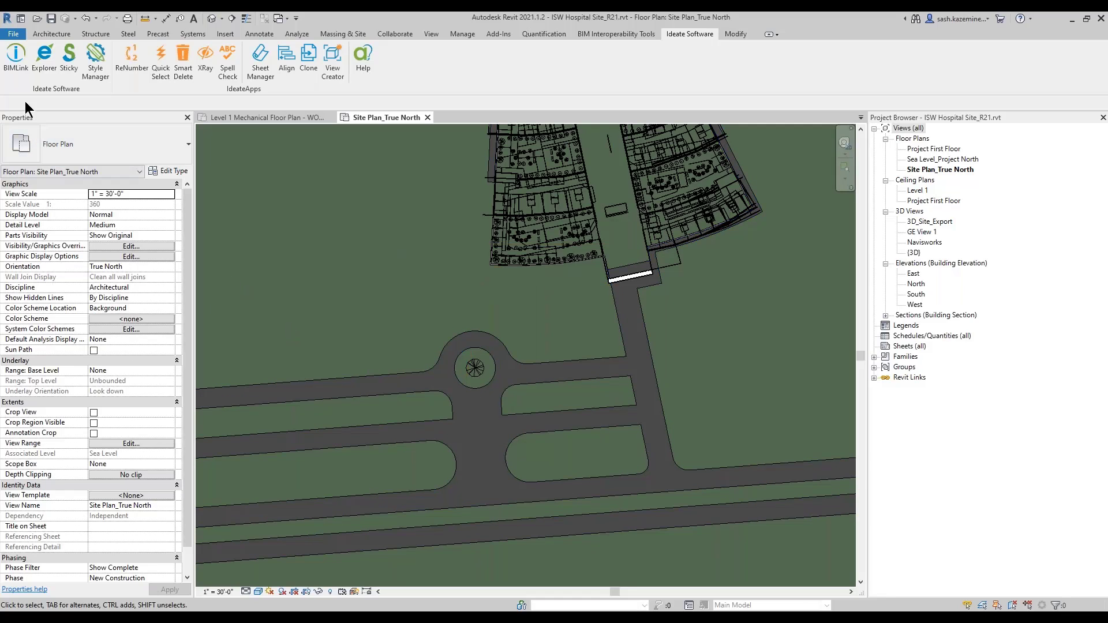
click(16, 69)
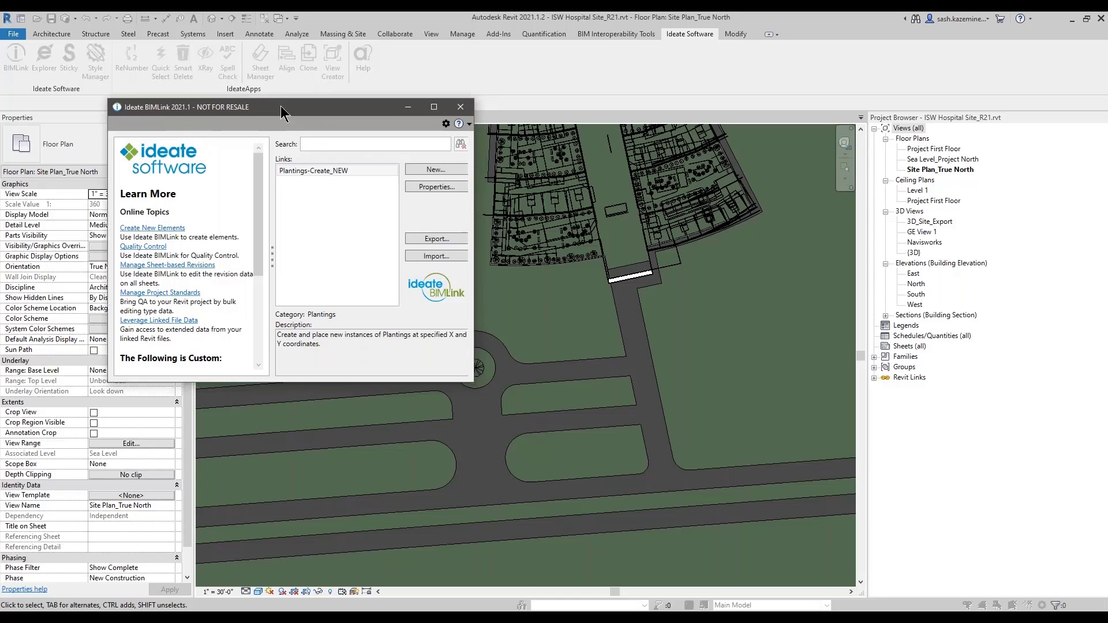
Step: Import Plantings Coordinates.xlsx through BIMLink, creating the new trees and shrubs with 0 errors
click(316, 200)
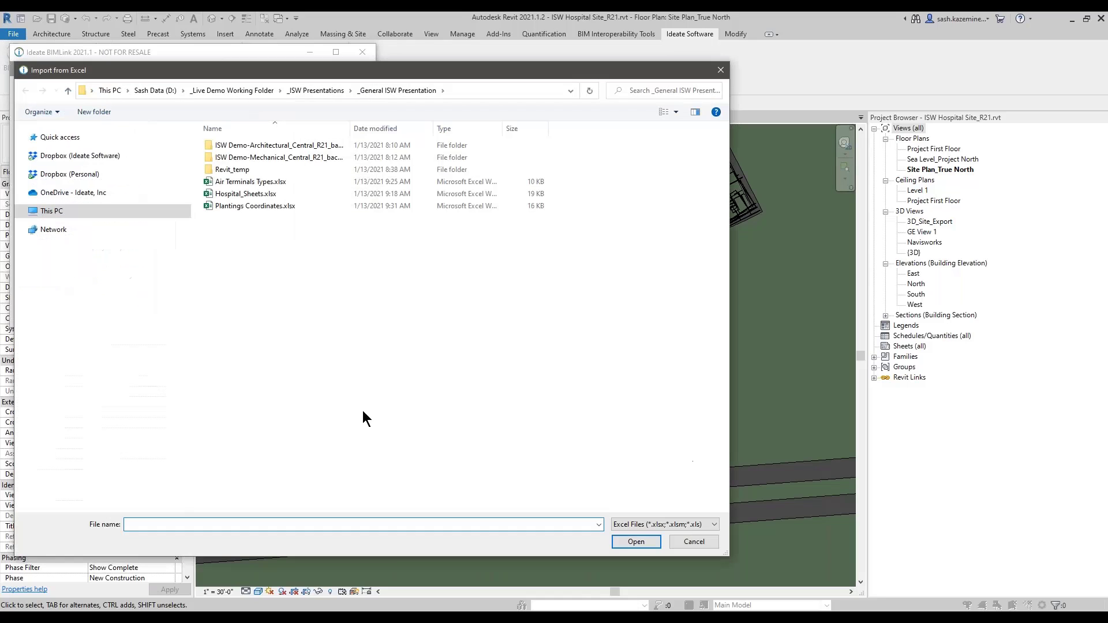
click(254, 206)
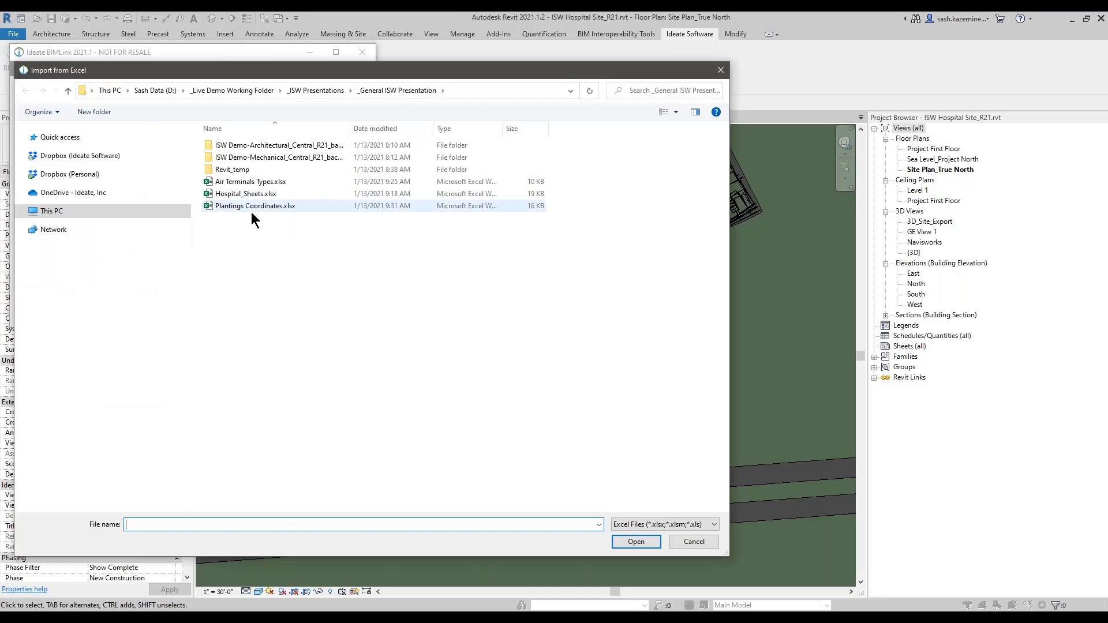
click(641, 544)
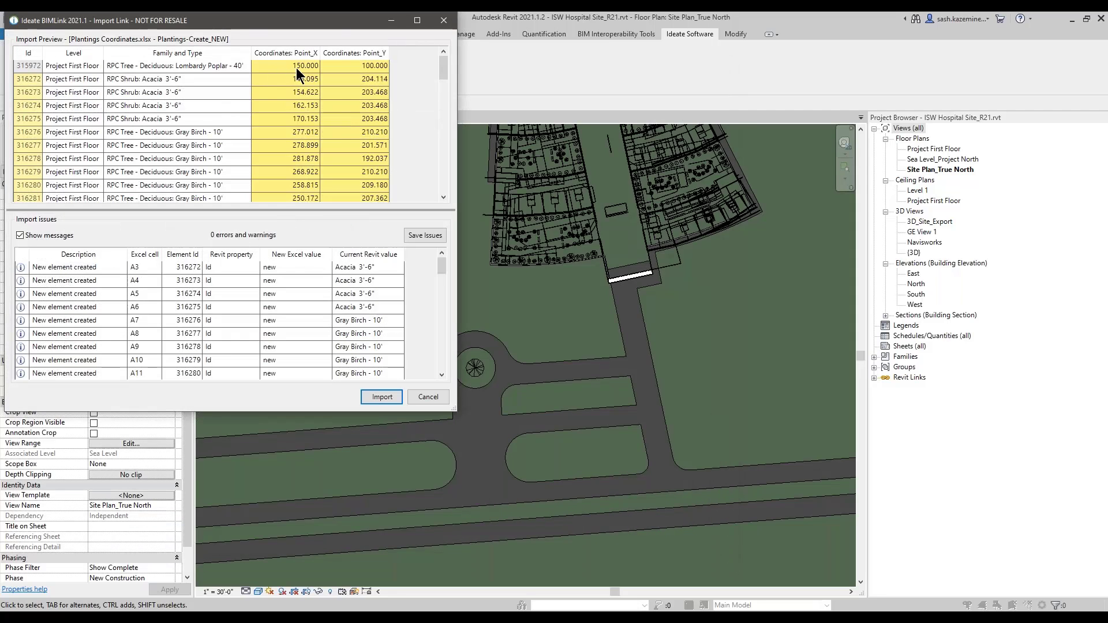
scroll(321, 112, down, 1)
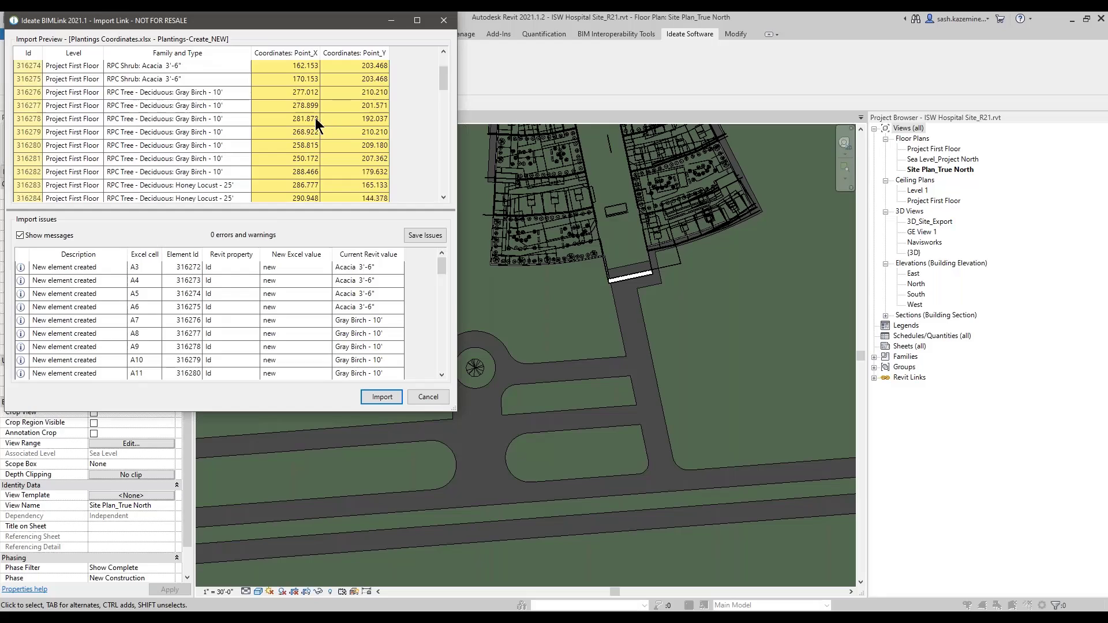
scroll(315, 118, up, 1)
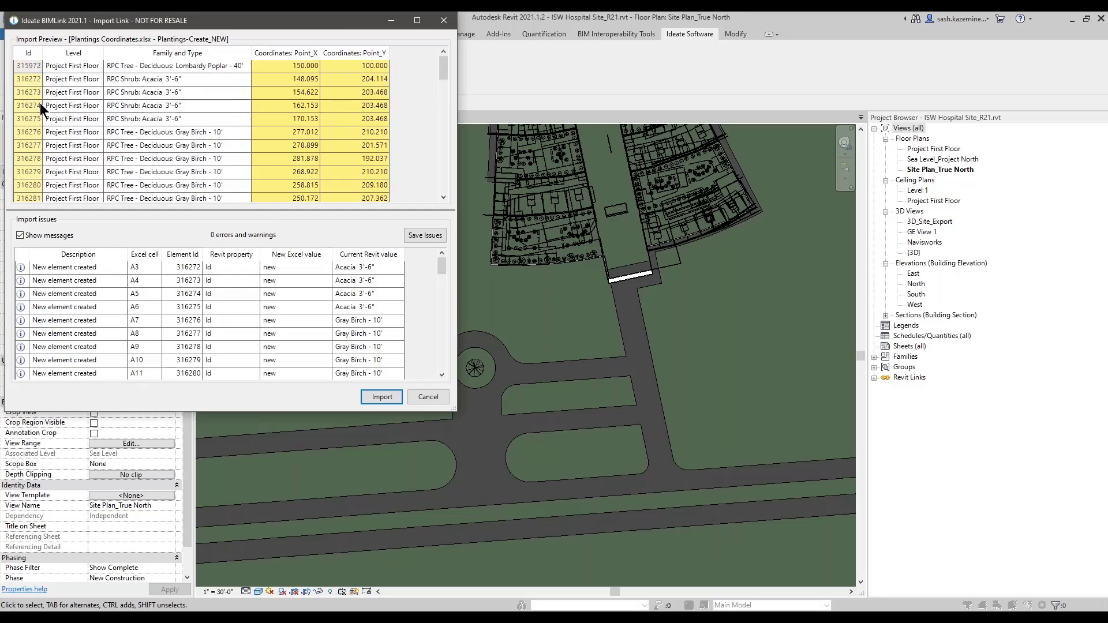
click(489, 369)
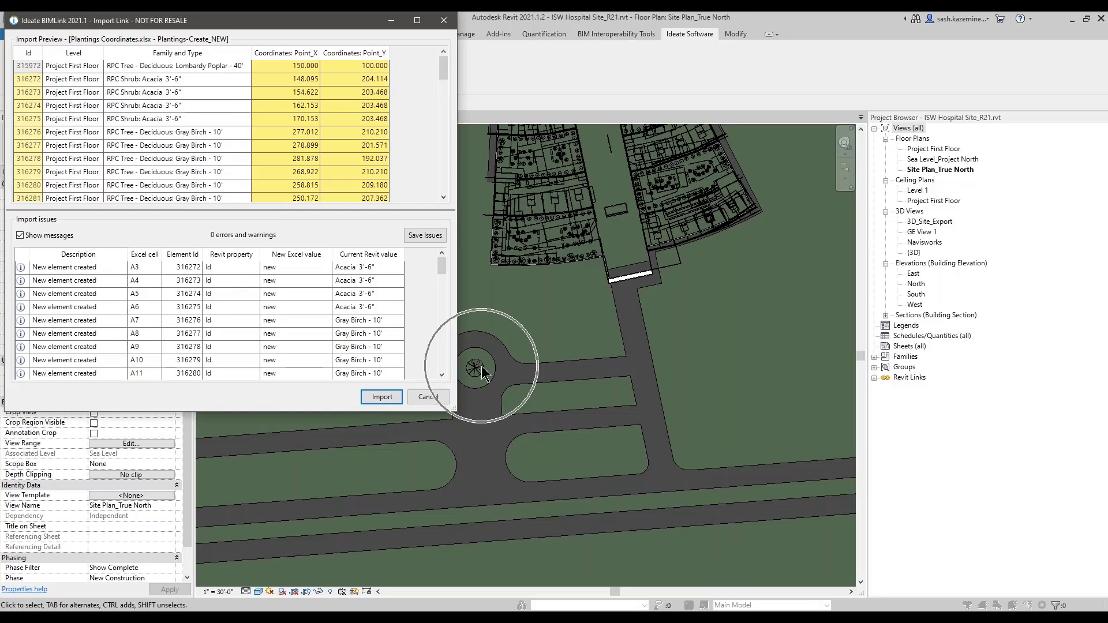
click(389, 401)
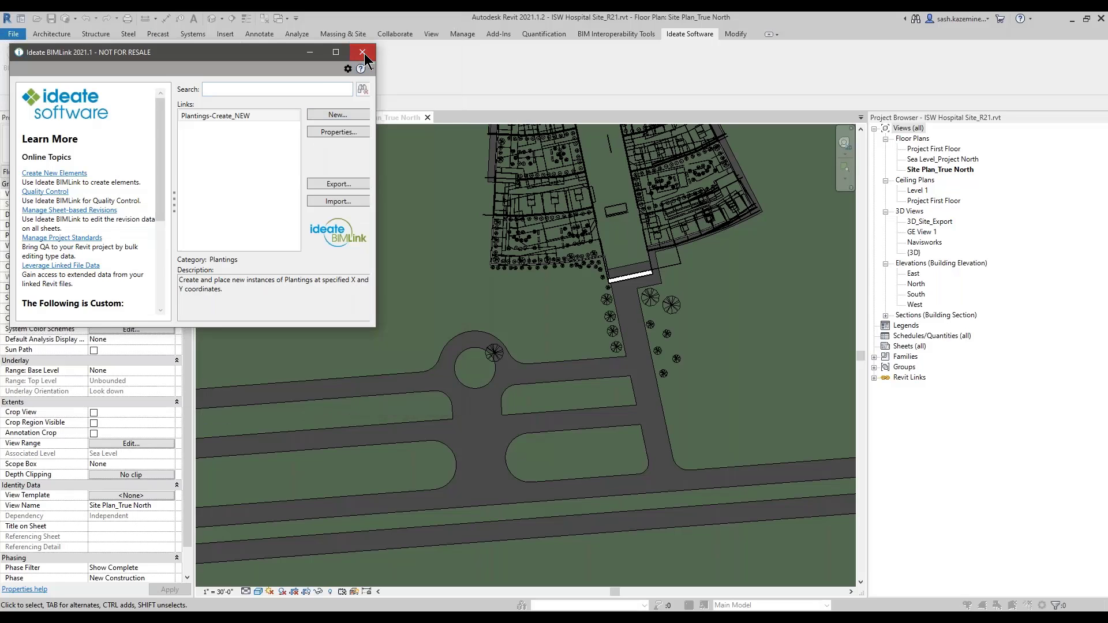
Step: Close BIMLink and inspect the placed Honey Locust and Lombardy Poplar trees on the site plan
click(365, 53)
scroll(617, 306, up, 3)
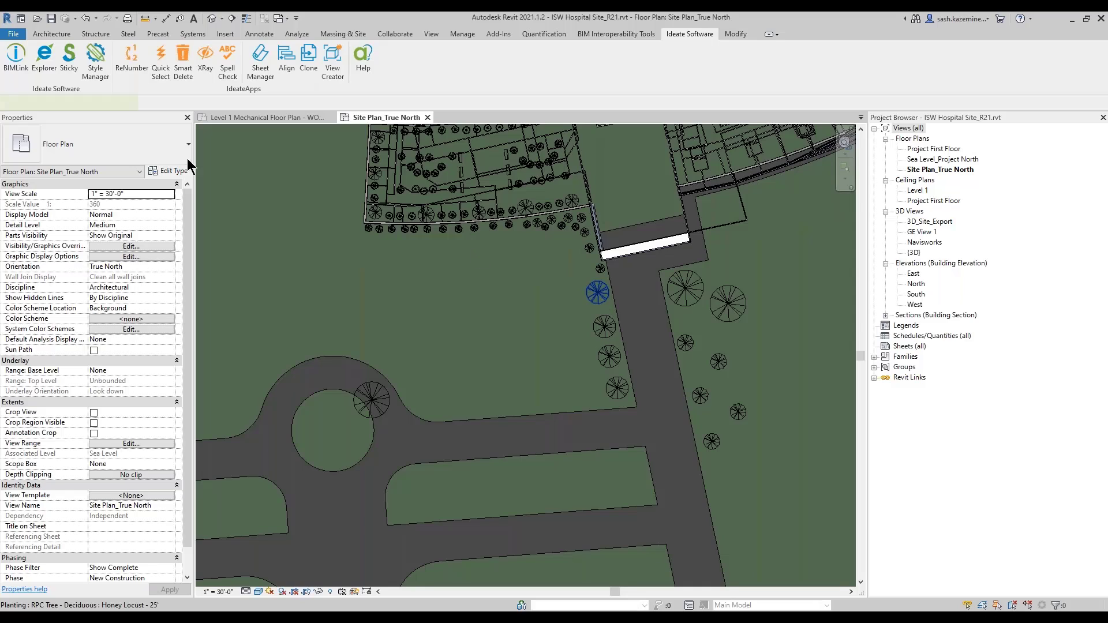
click(599, 299)
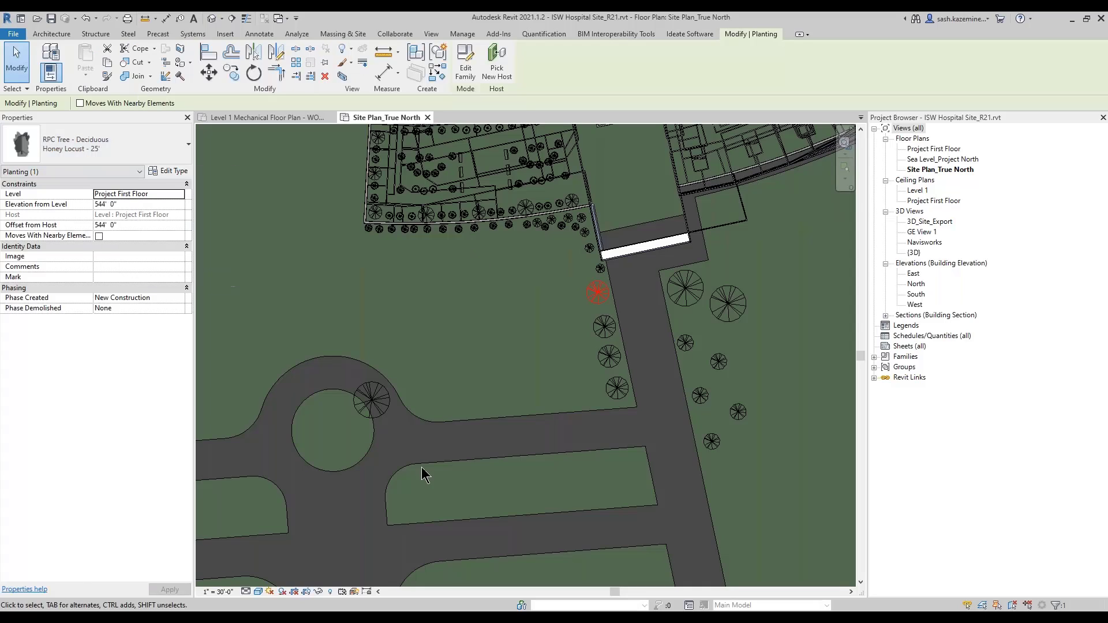
click(437, 355)
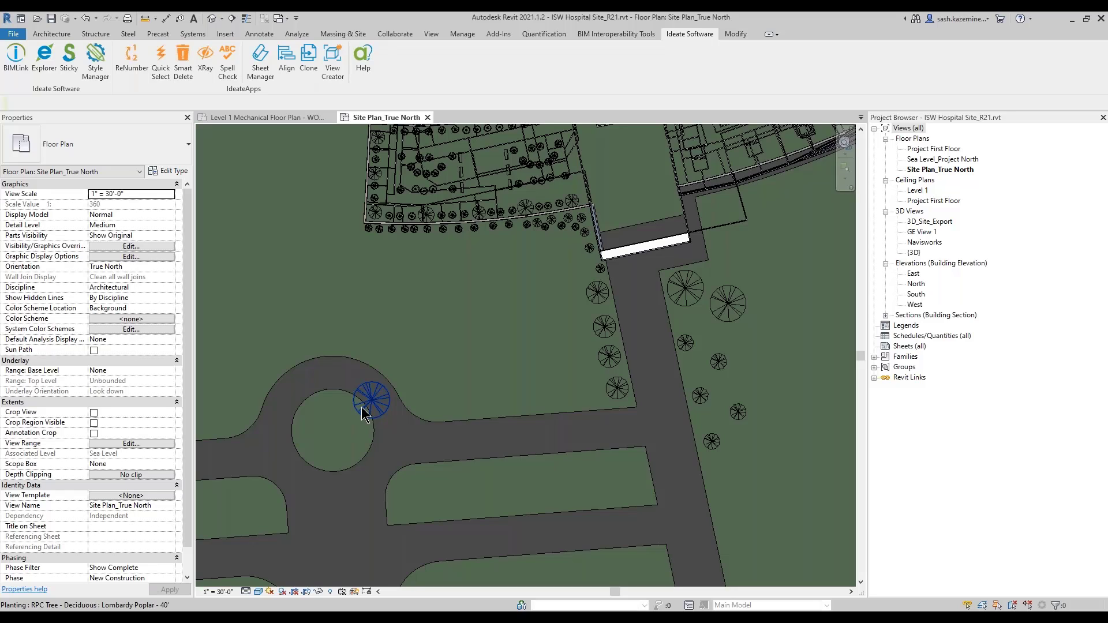
click(364, 411)
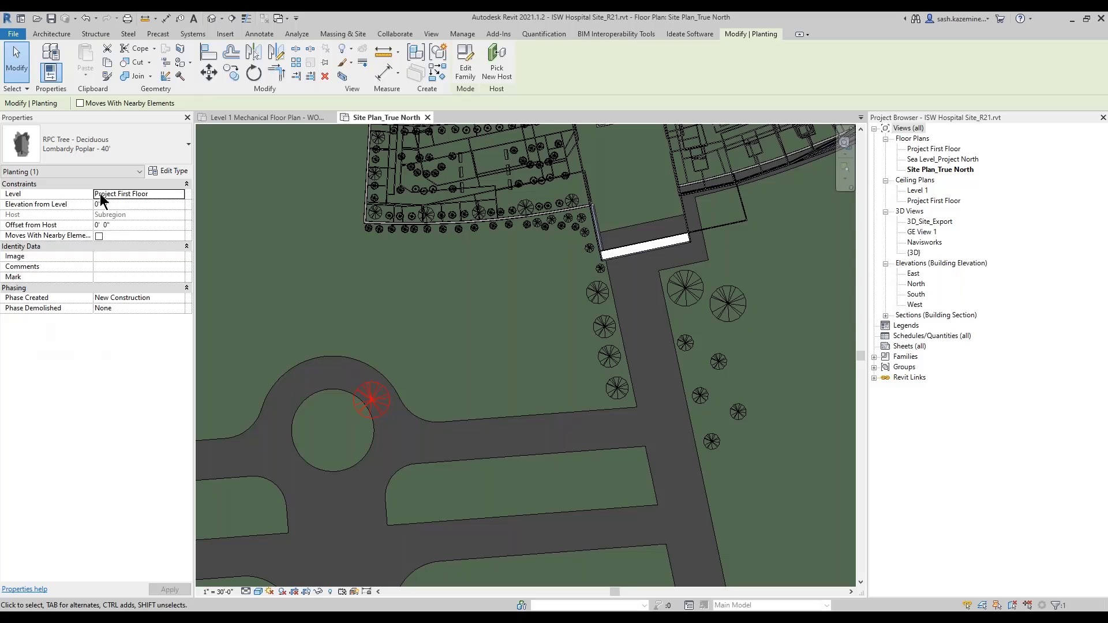
click(436, 330)
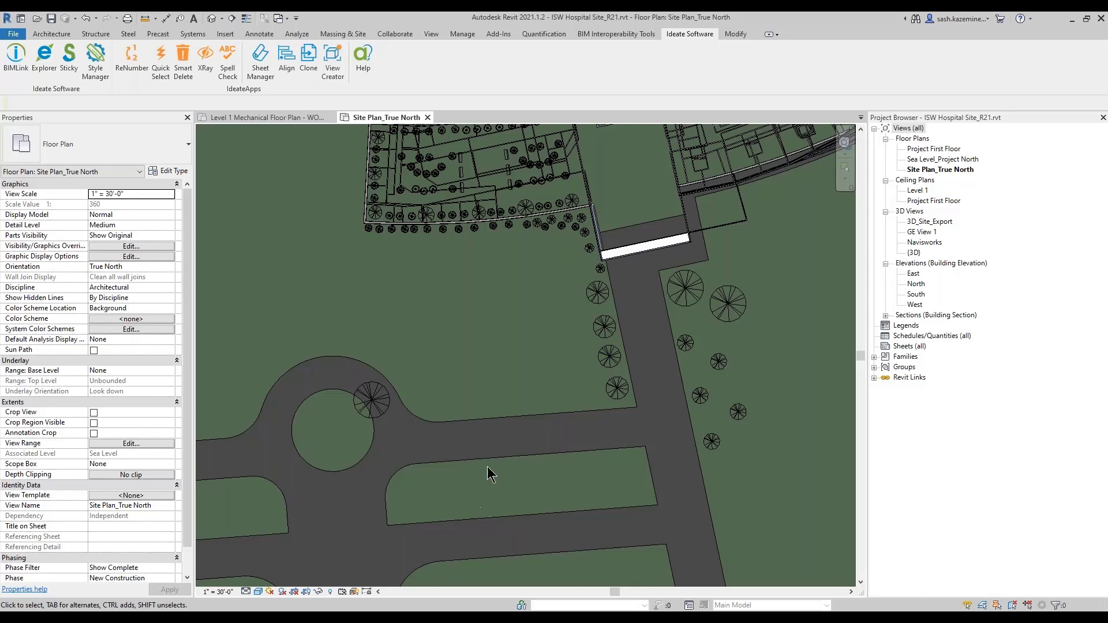
scroll(494, 387, down, 1)
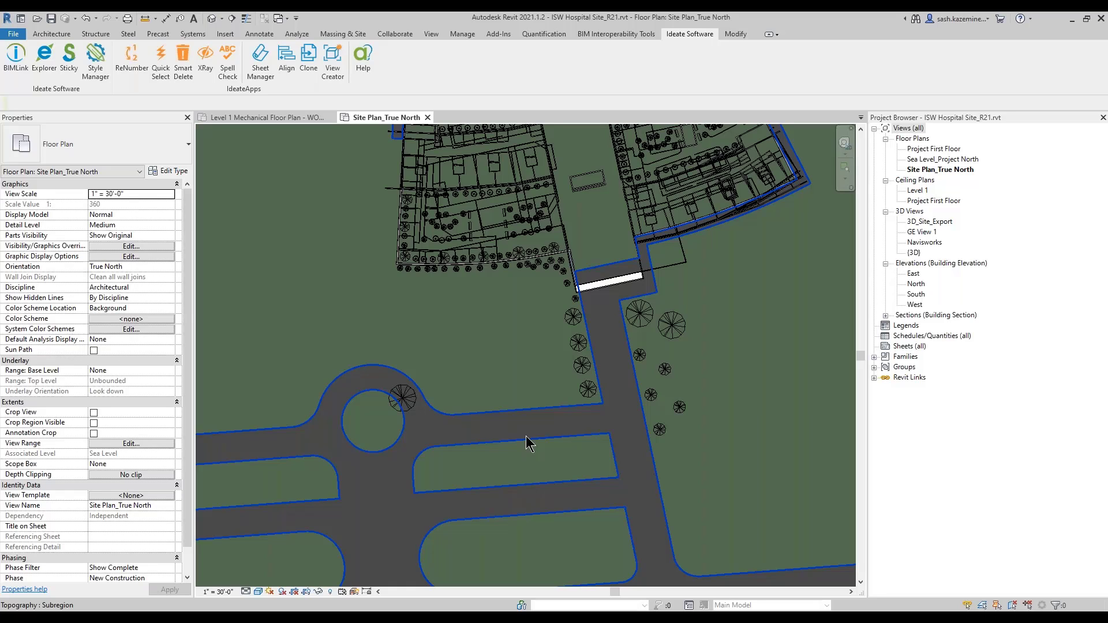
Step: Preview the Casework_Types library link found by searching 'case', then cancel without creating it
click(15, 55)
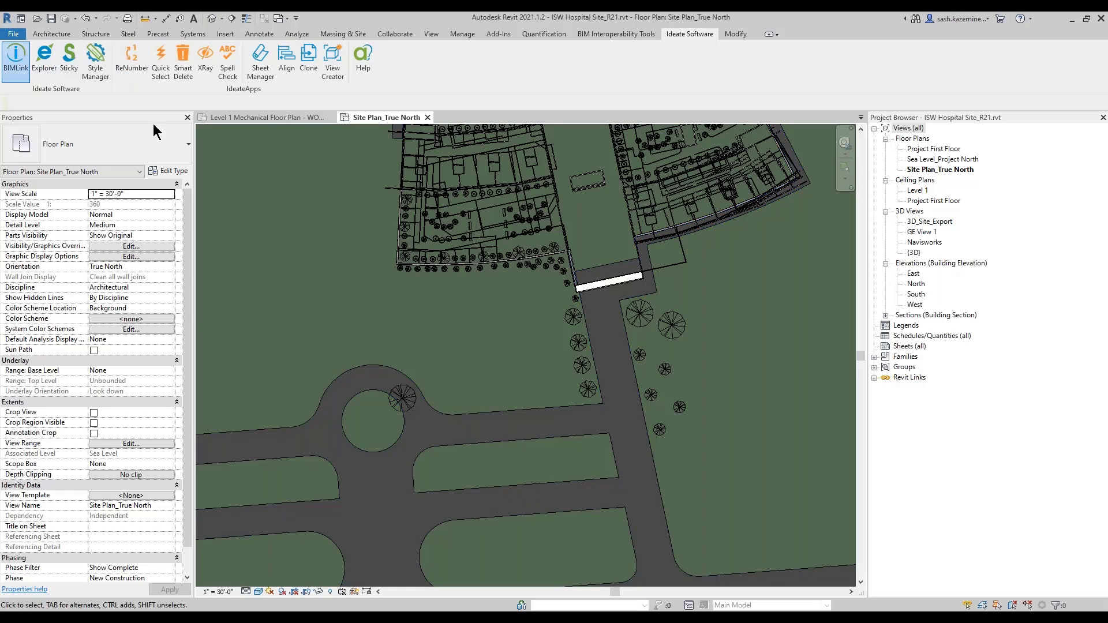
click(321, 116)
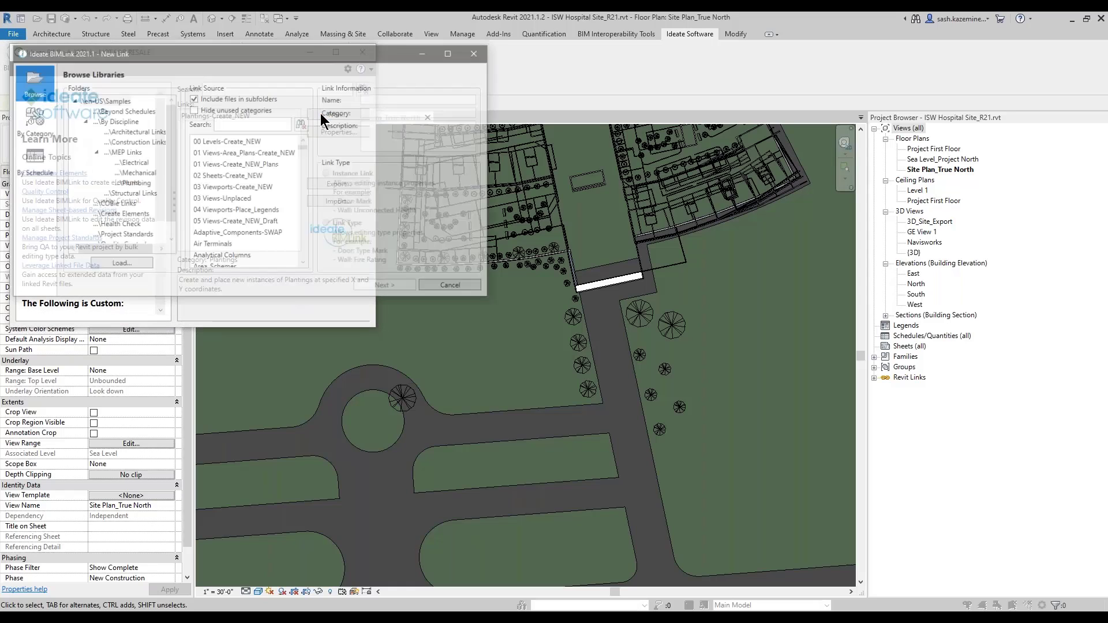
click(242, 125)
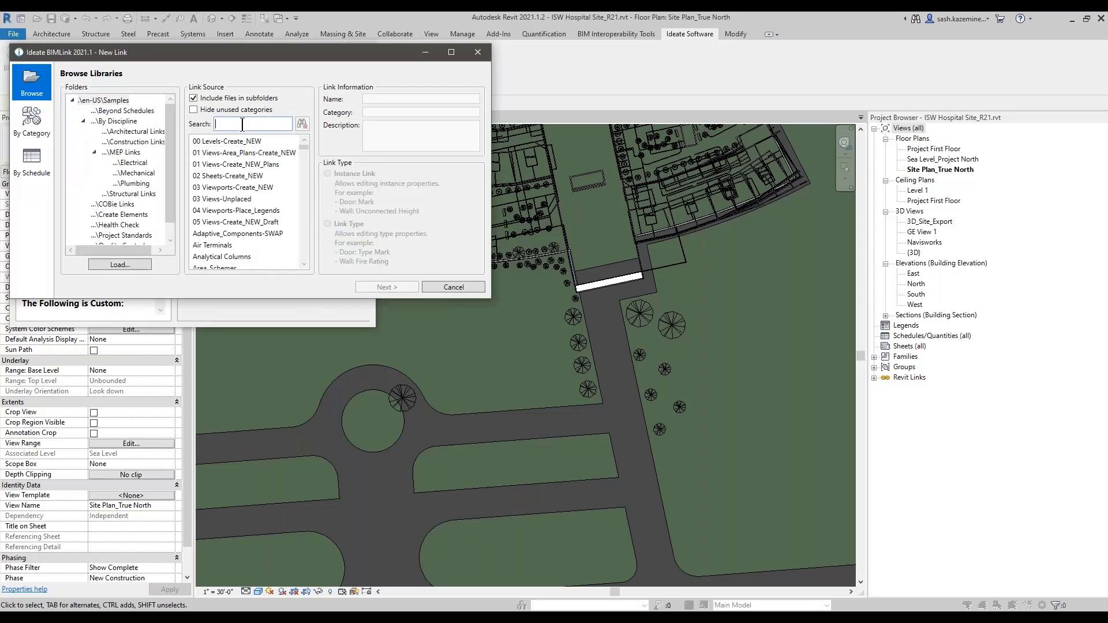
text(case)
click(230, 156)
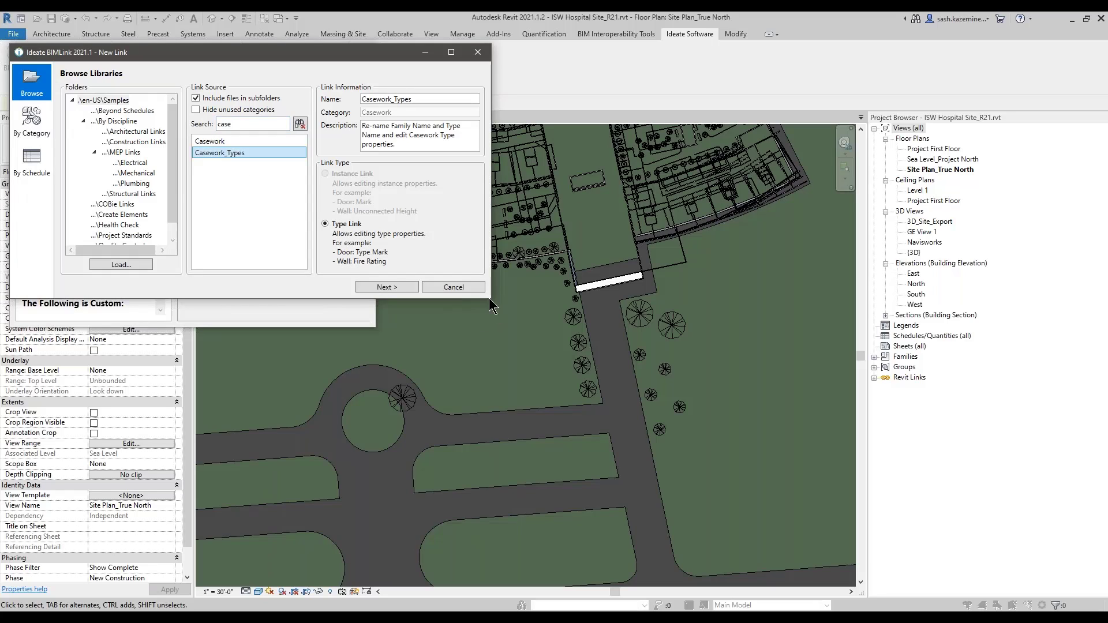
drag(490, 298, 489, 345)
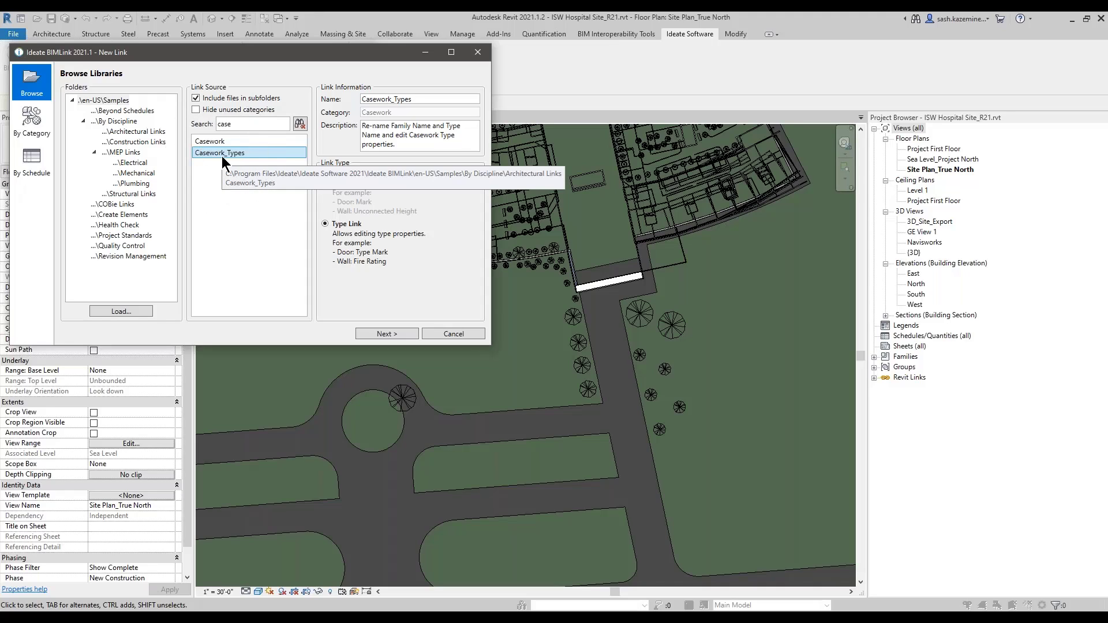
drag(294, 53, 321, 57)
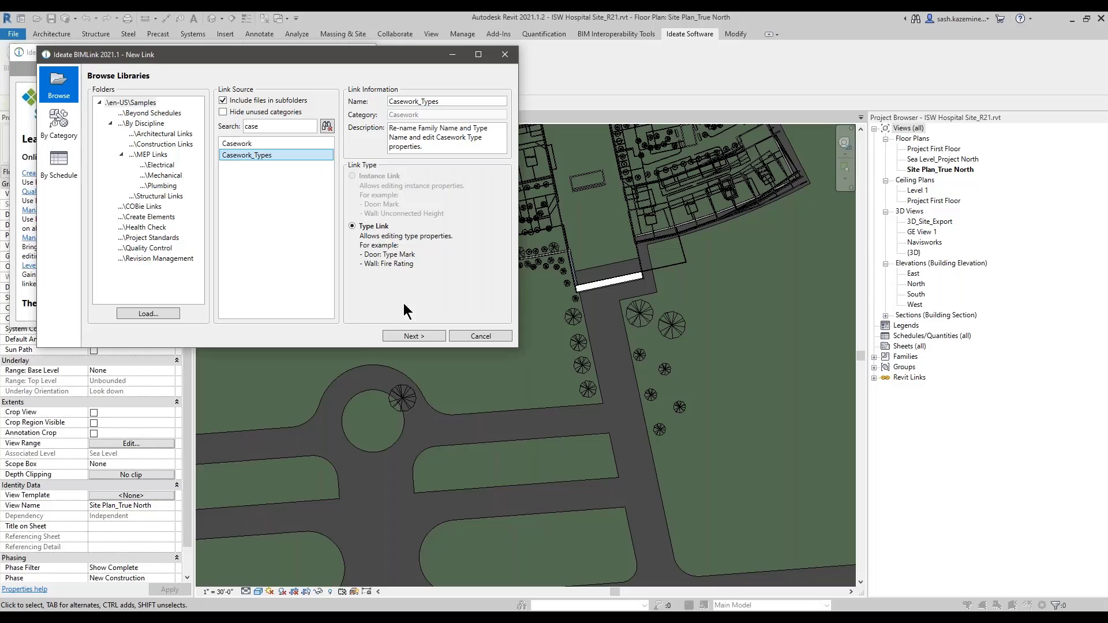
click(481, 337)
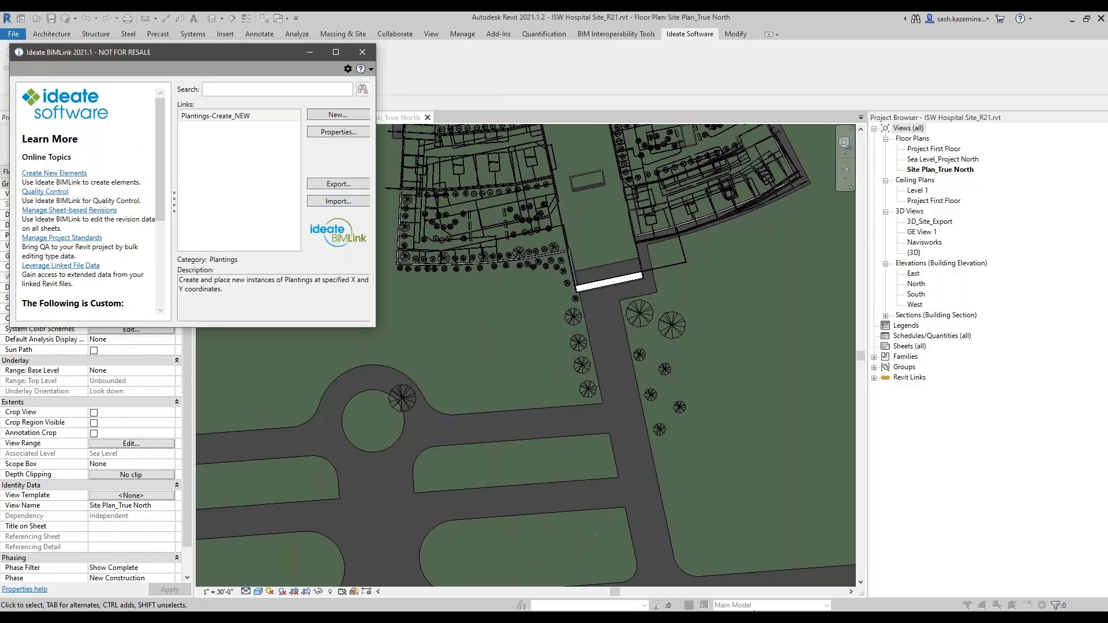
Step: Select the Appears In Sheet List values E2:E24, then close the Hospital_Sheets workbook
click(754, 617)
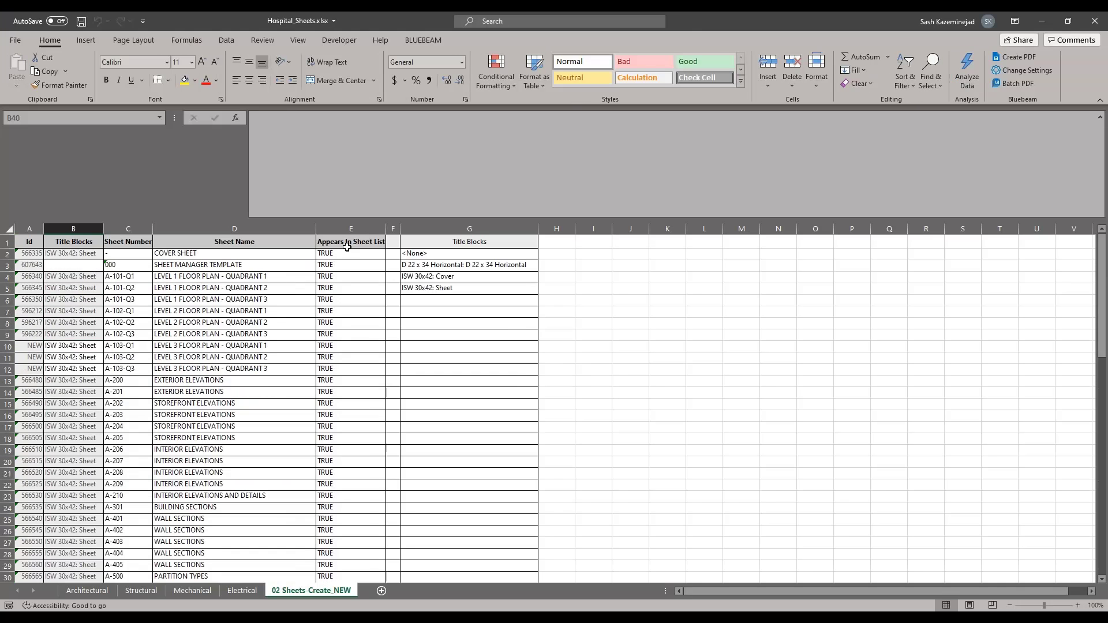
click(341, 252)
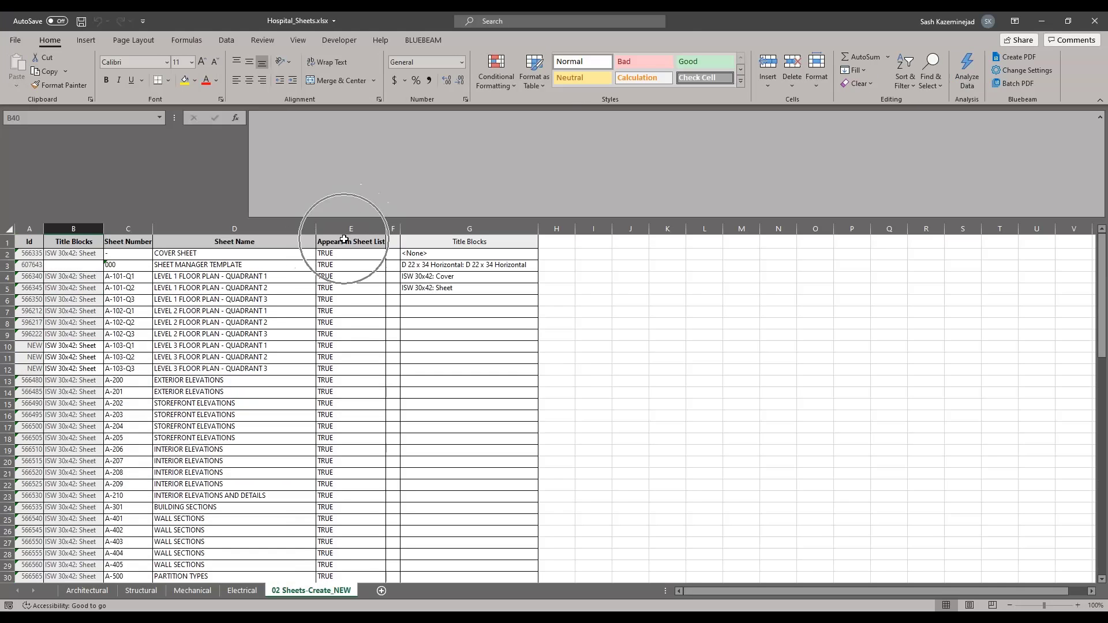
drag(333, 266, 333, 491)
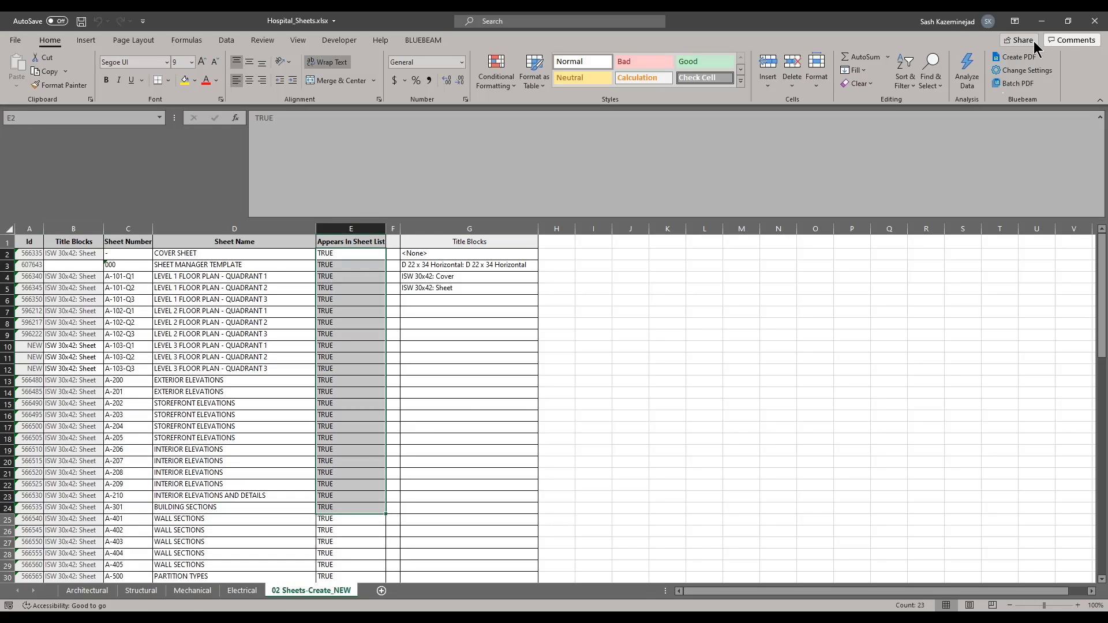
click(1093, 23)
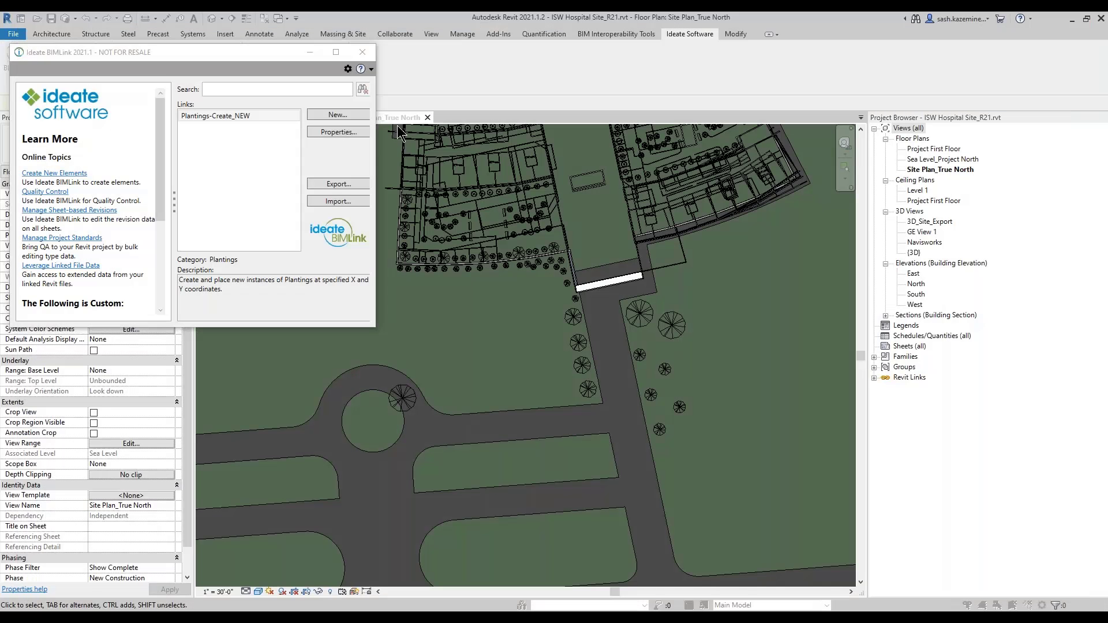
Step: Close BIMLink and bring up the ISW Demo-Architectural project window showing sheet A-103-Q1
click(365, 52)
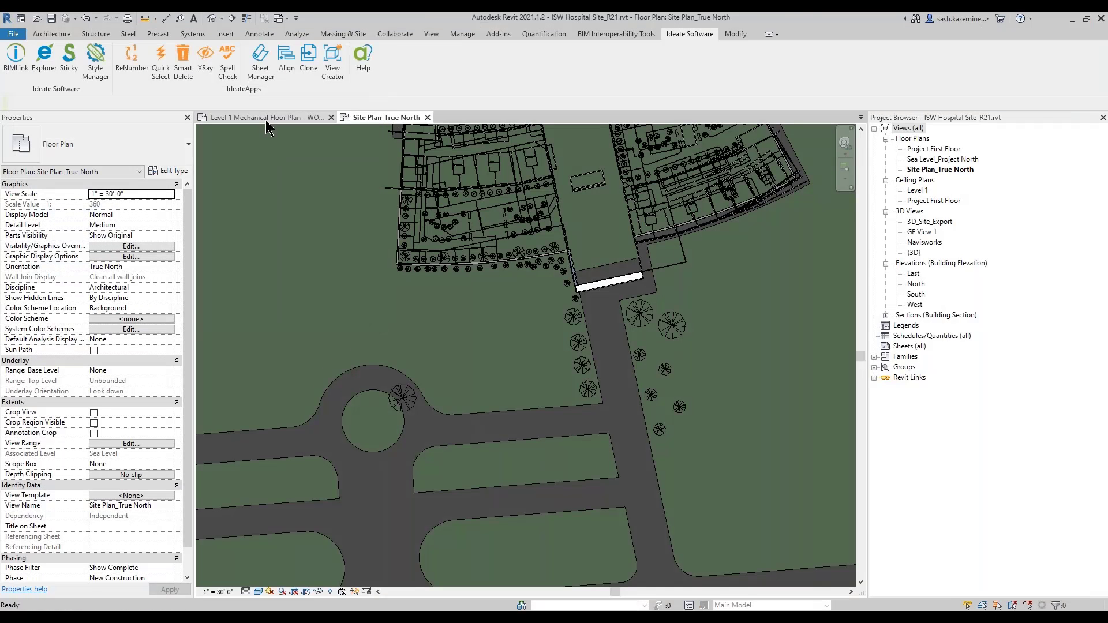
click(268, 119)
click(378, 117)
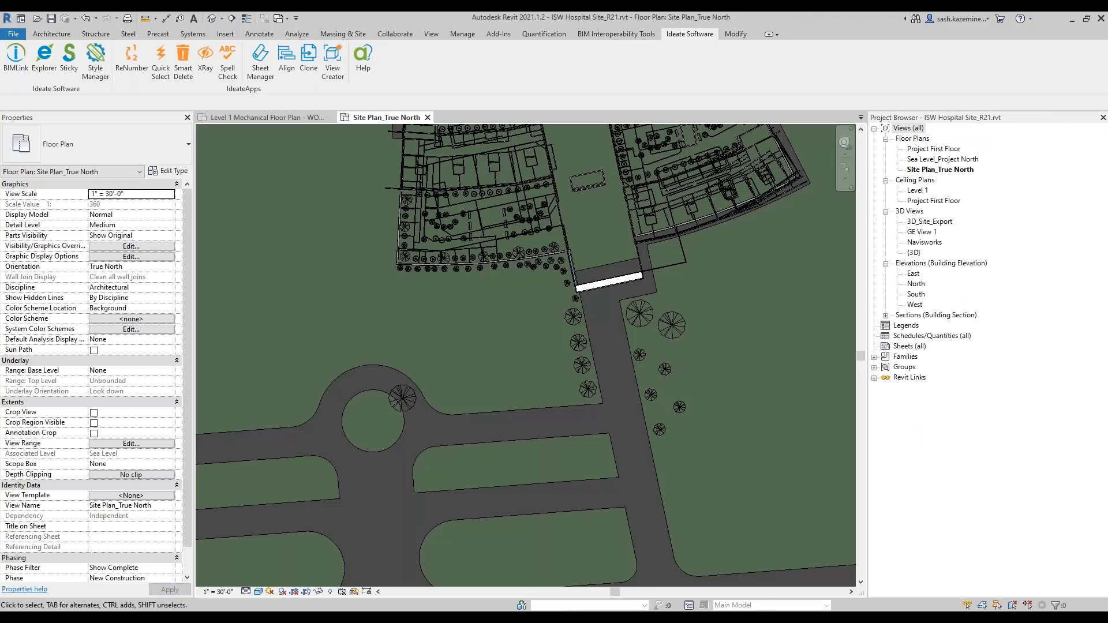
mouse_move(636, 618)
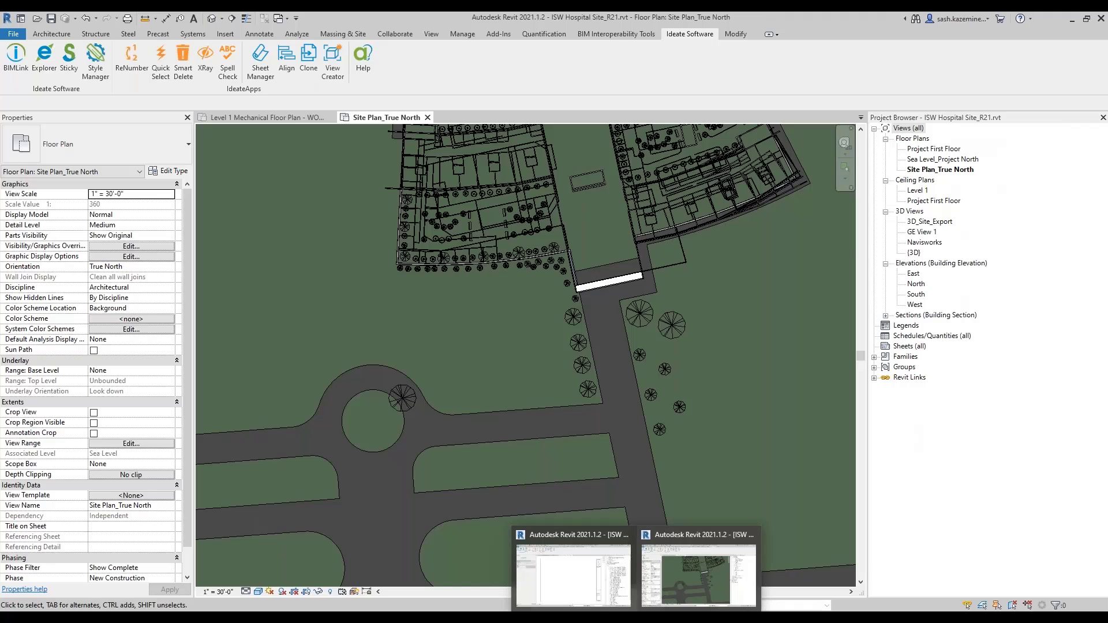
click(556, 560)
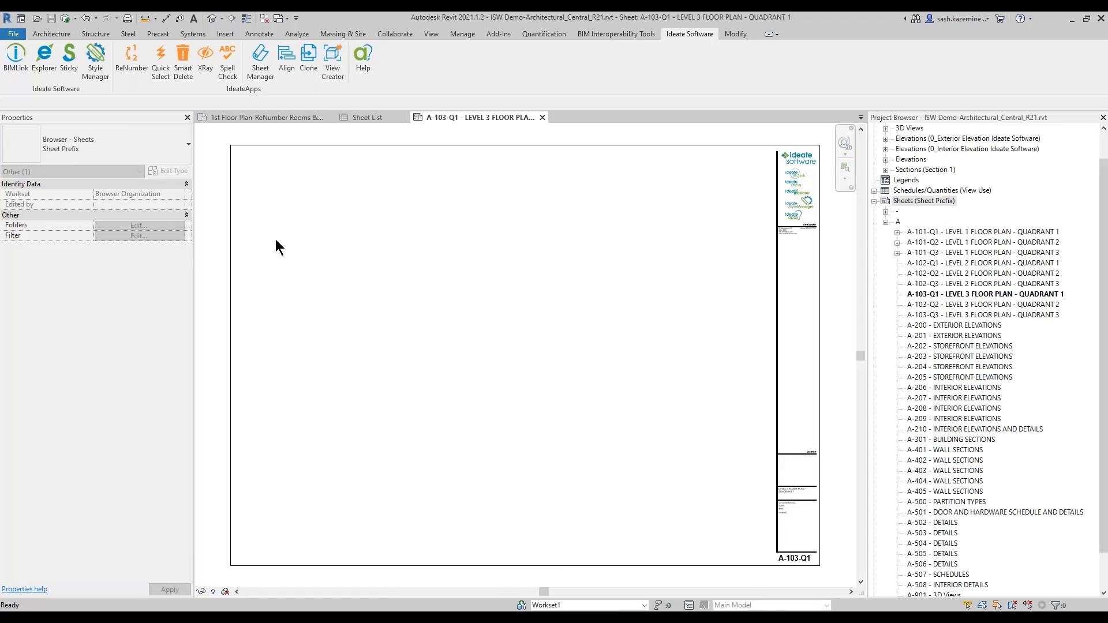
Step: Open Ideate BIMLink from the Ideate Software ribbon tab
click(22, 66)
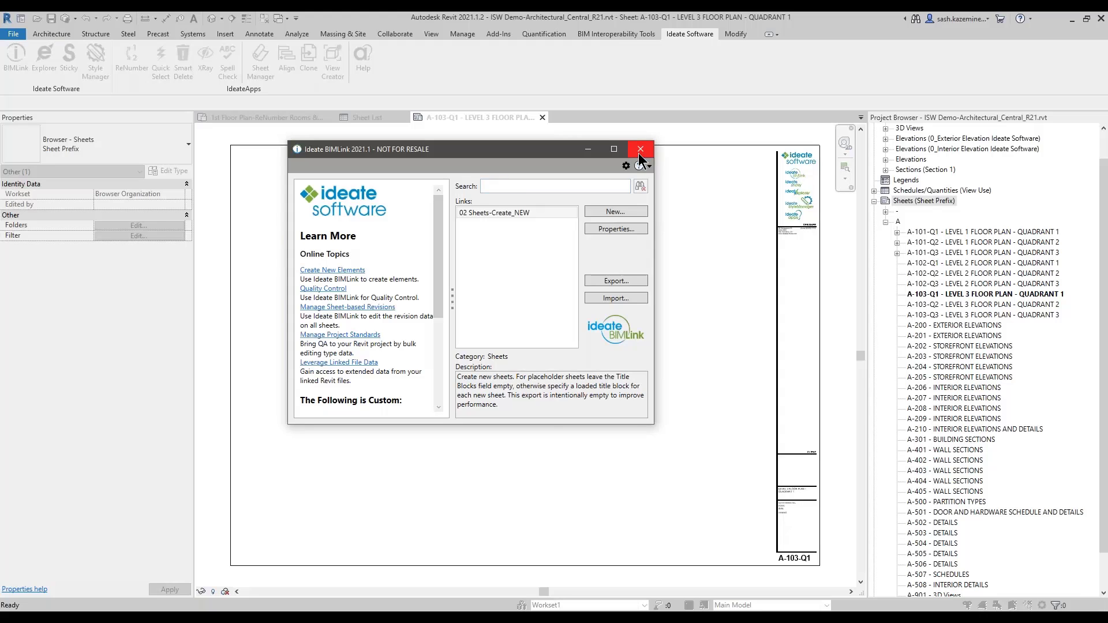
Step: Start a new link from the Model_Groups library template, found by searching 'grou' with subfolders included
click(593, 212)
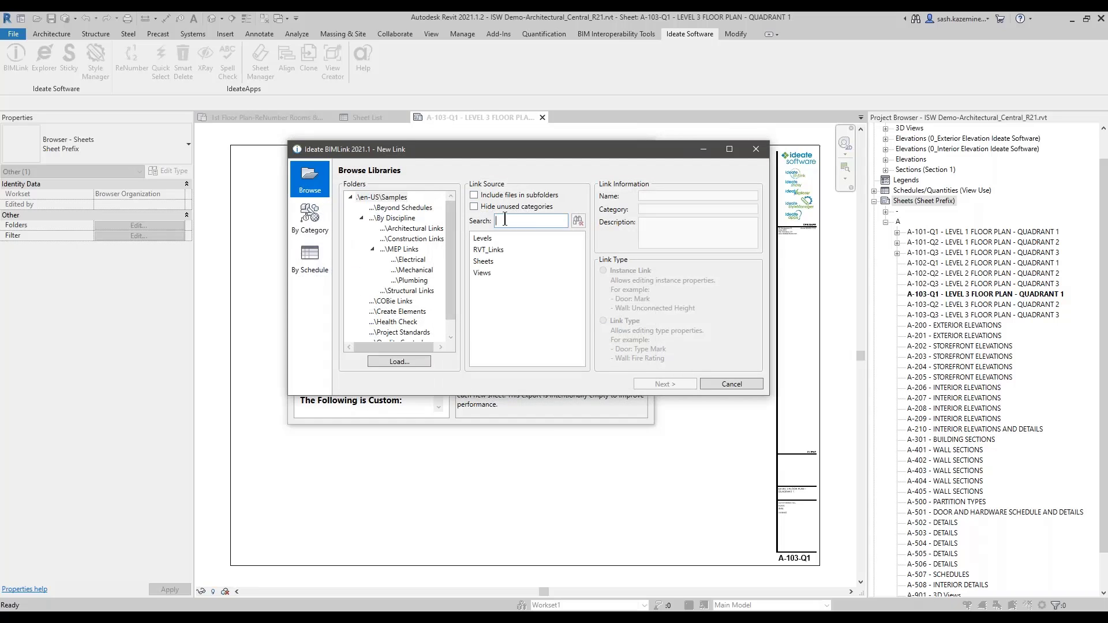
click(474, 195)
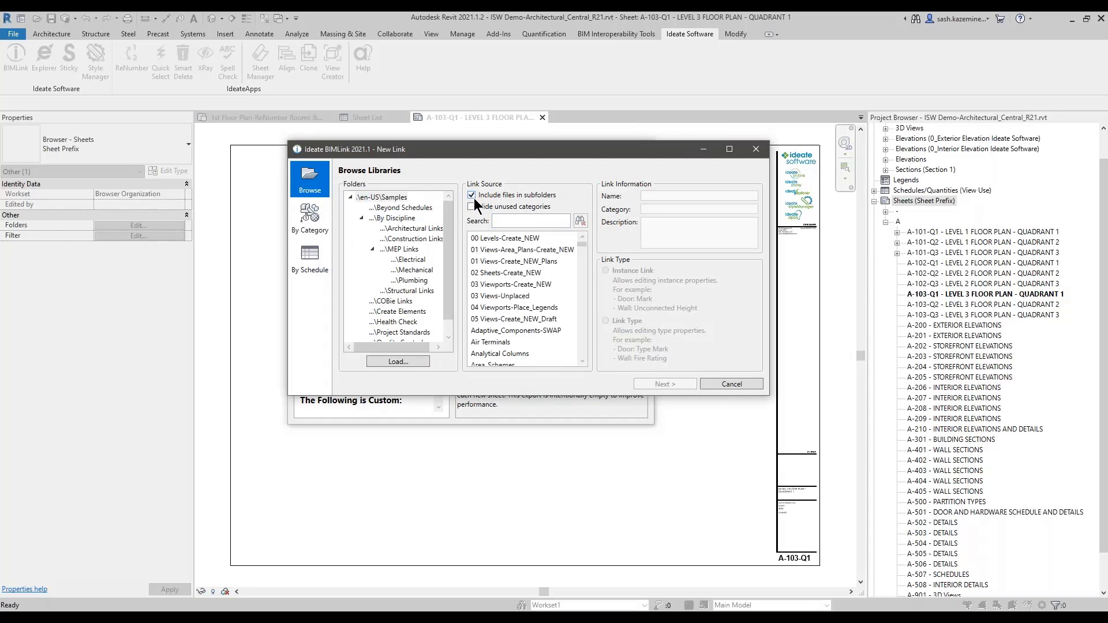
click(500, 221)
text(grou)
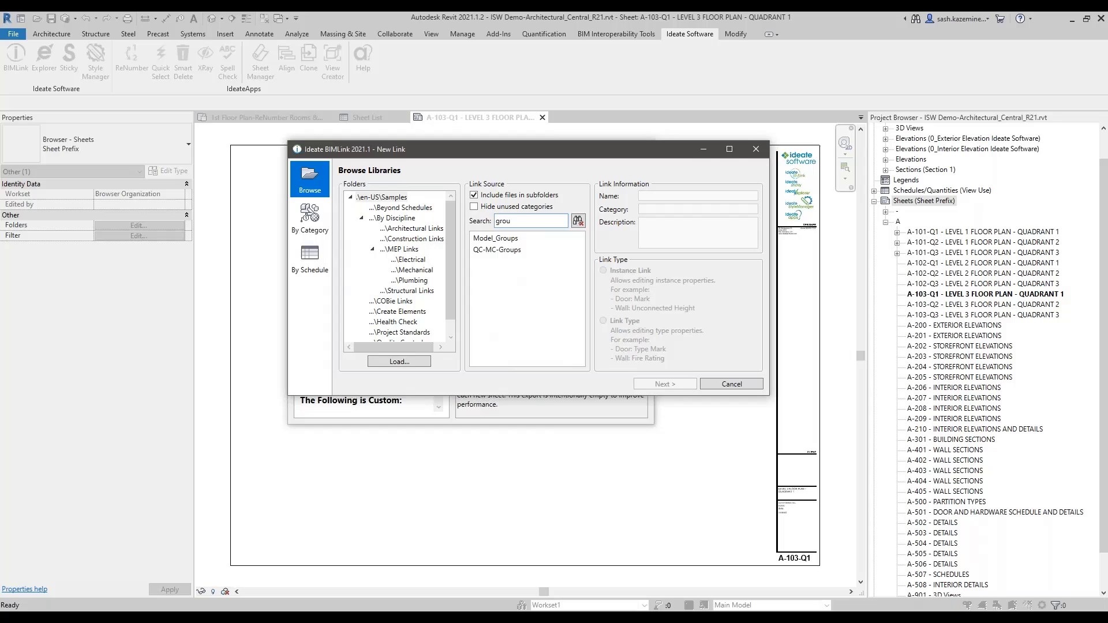
click(496, 239)
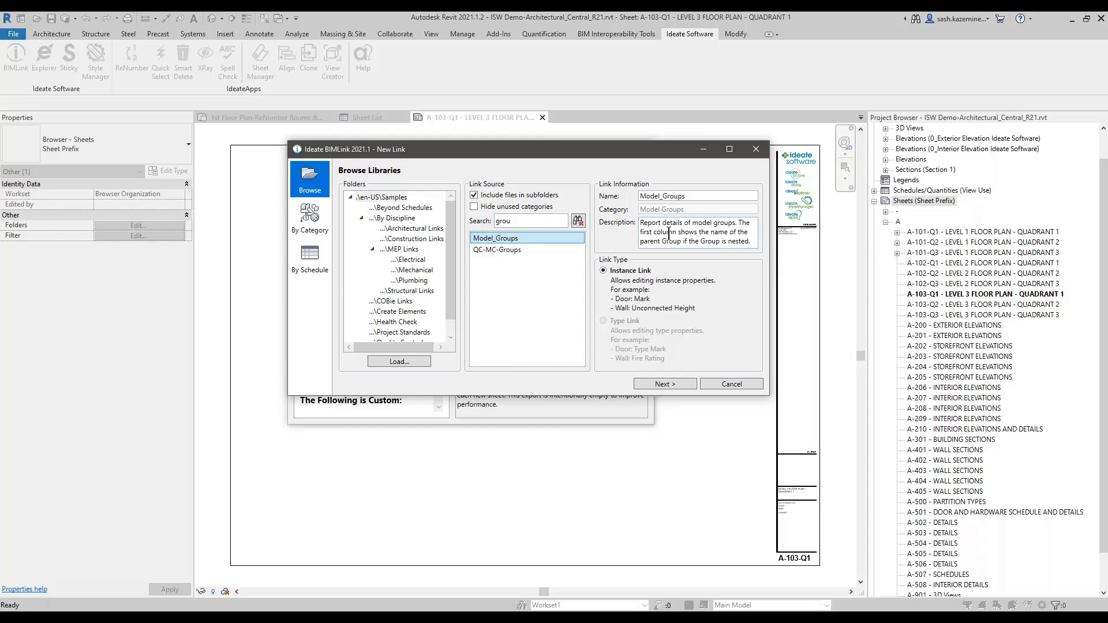
click(662, 384)
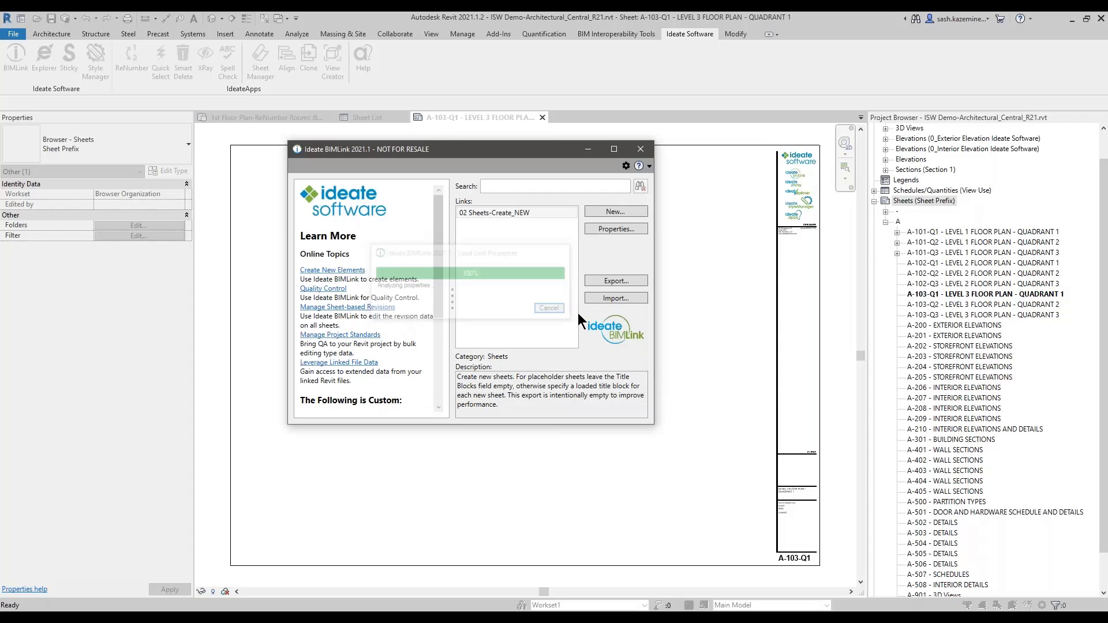
drag(647, 479, 949, 524)
Step: Add Internal Point_X, Point_Y and Point_Z to the linked properties
click(431, 307)
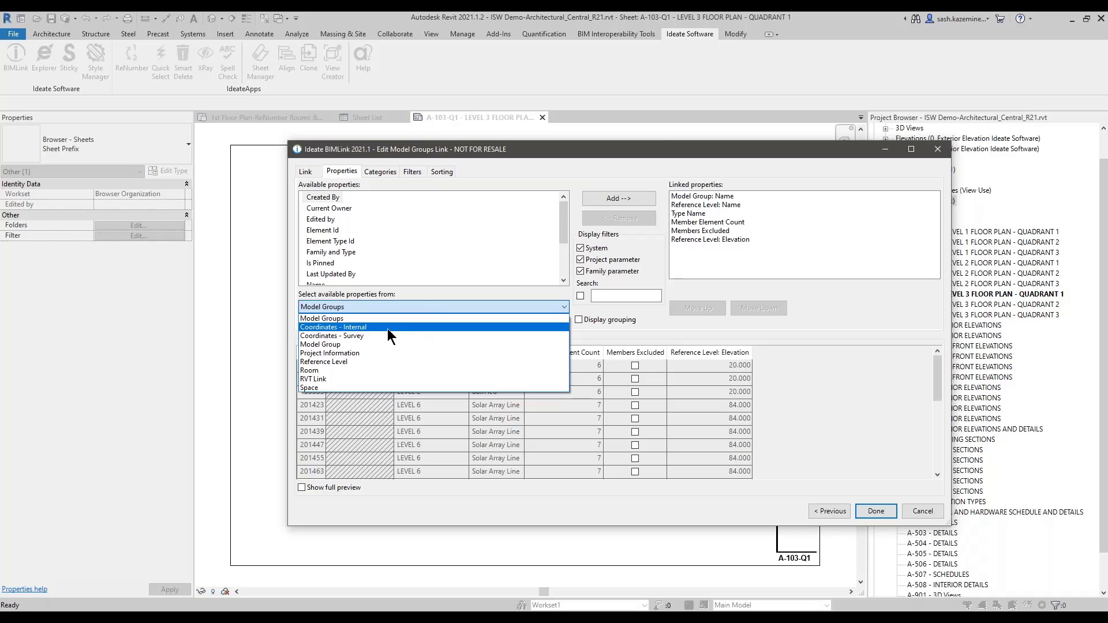
click(363, 327)
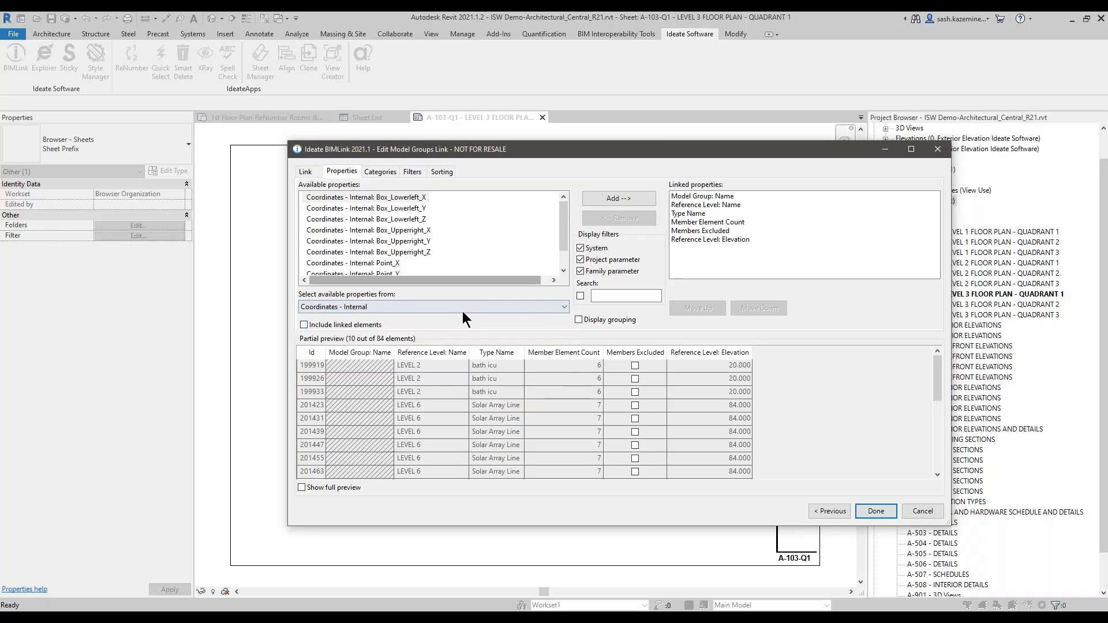
click(370, 241)
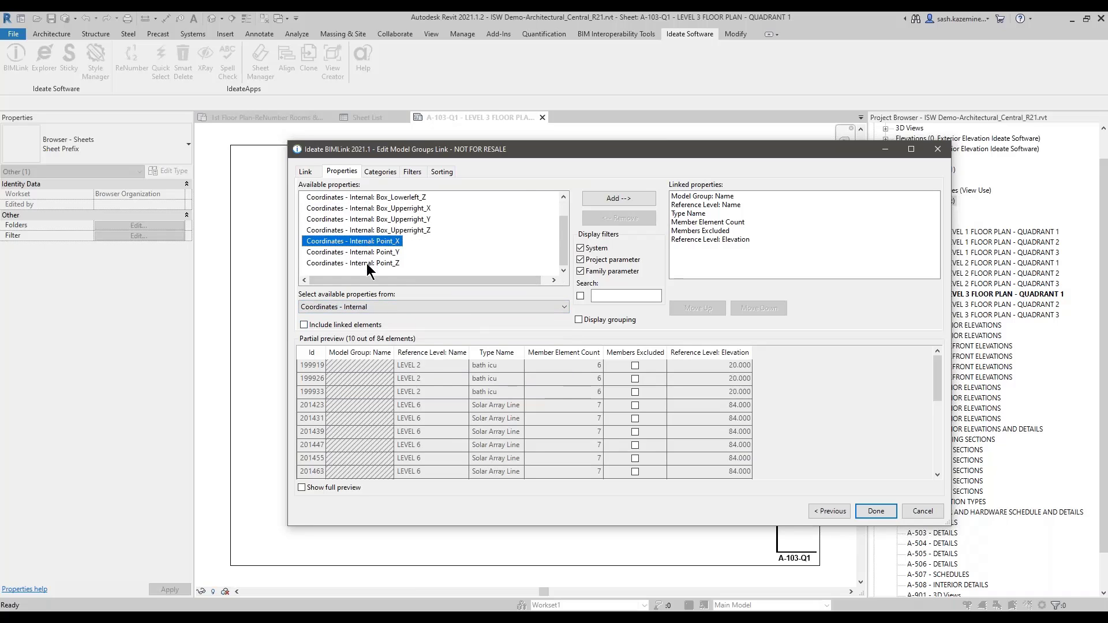
shift+click(366, 264)
drag(366, 263, 680, 242)
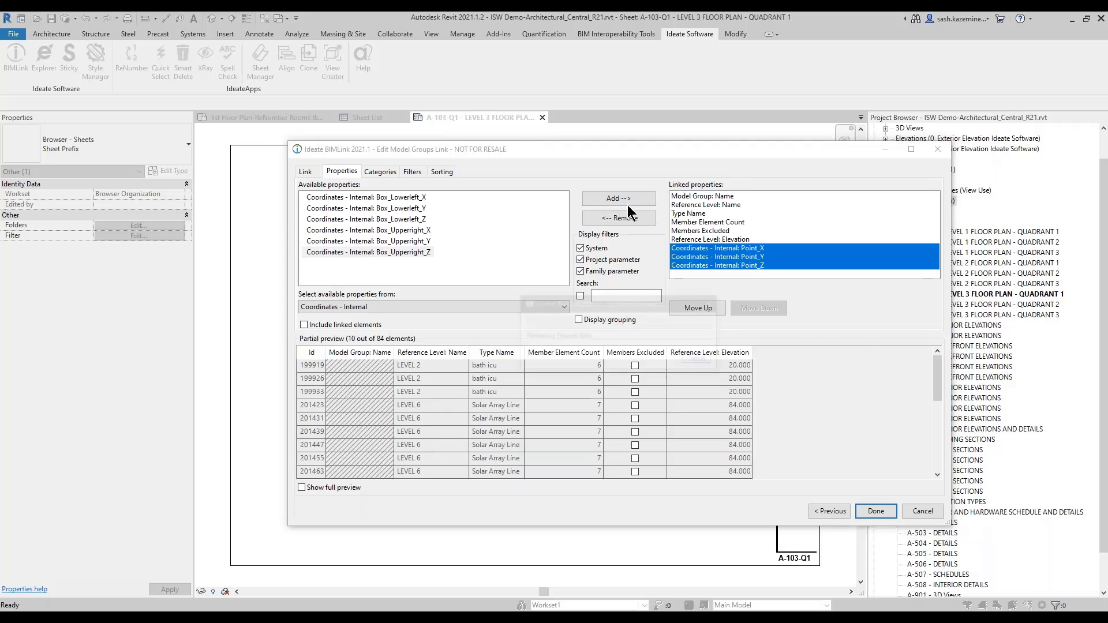
Step: Add Survey Point_X, Point_Y and Point_Z to the linked properties
click(471, 307)
click(448, 335)
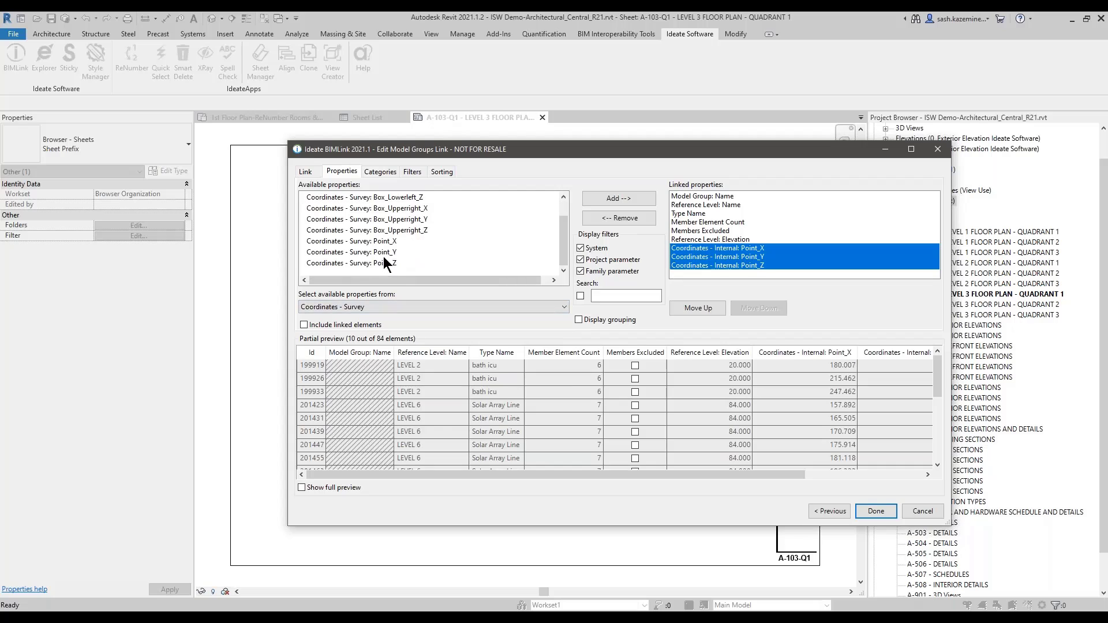
click(383, 243)
shift+click(382, 262)
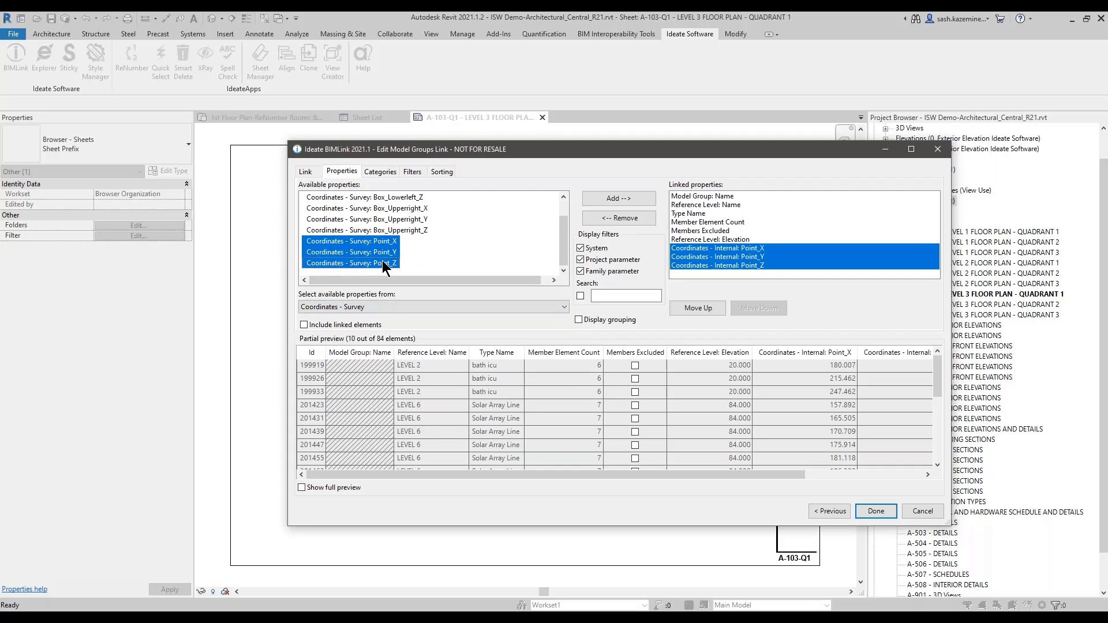
click(604, 199)
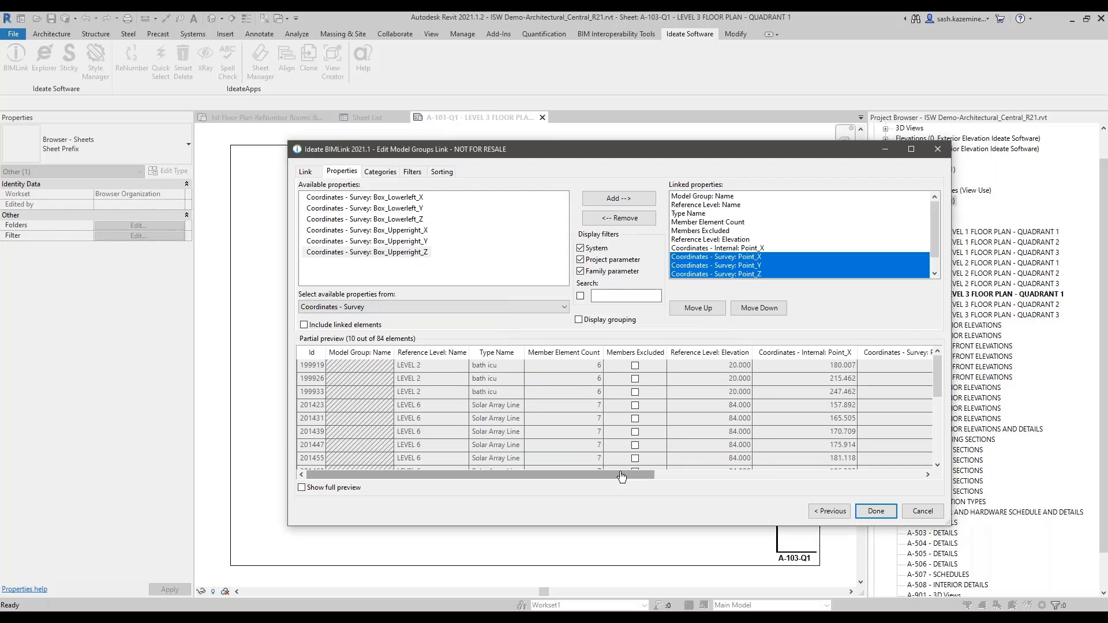
Step: Review the coordinate preview, then cancel the Model Groups link edits
drag(647, 475, 915, 474)
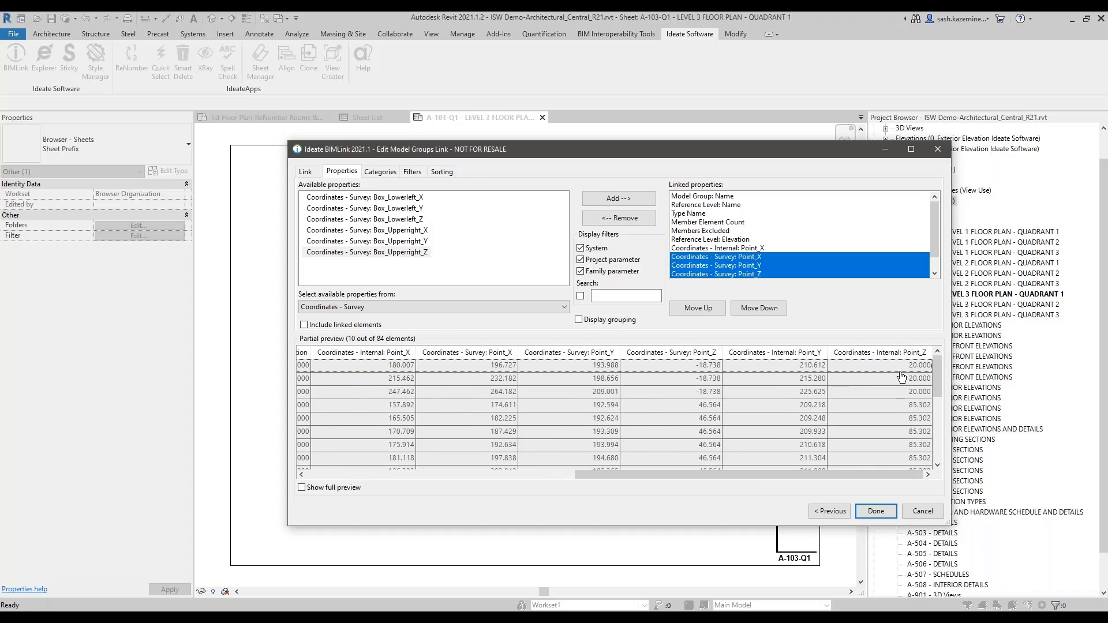
drag(695, 155, 496, 110)
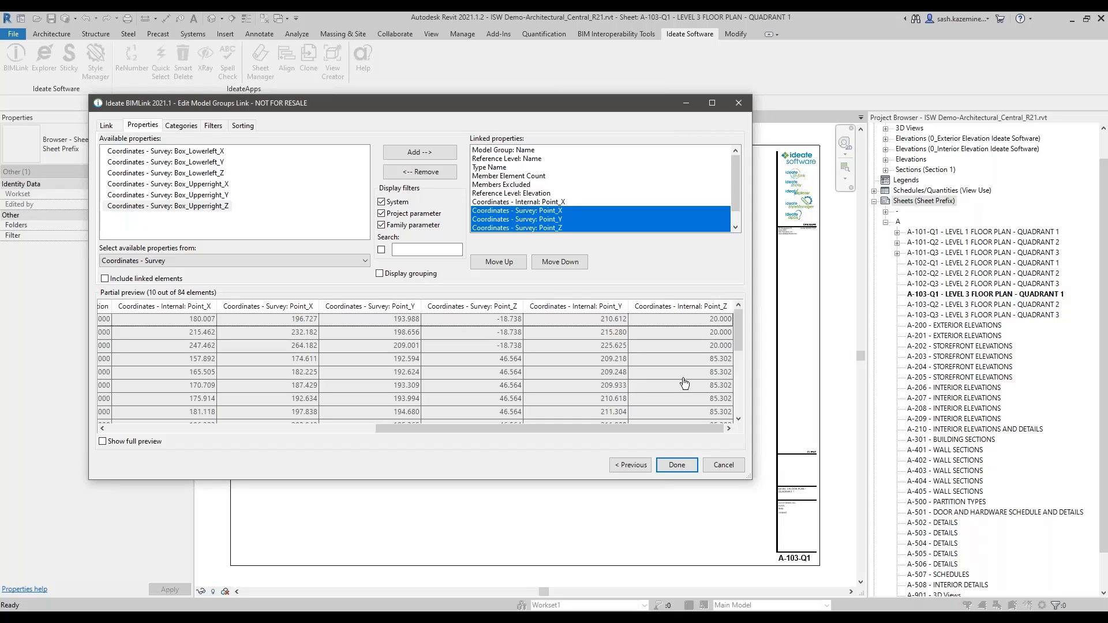
click(730, 468)
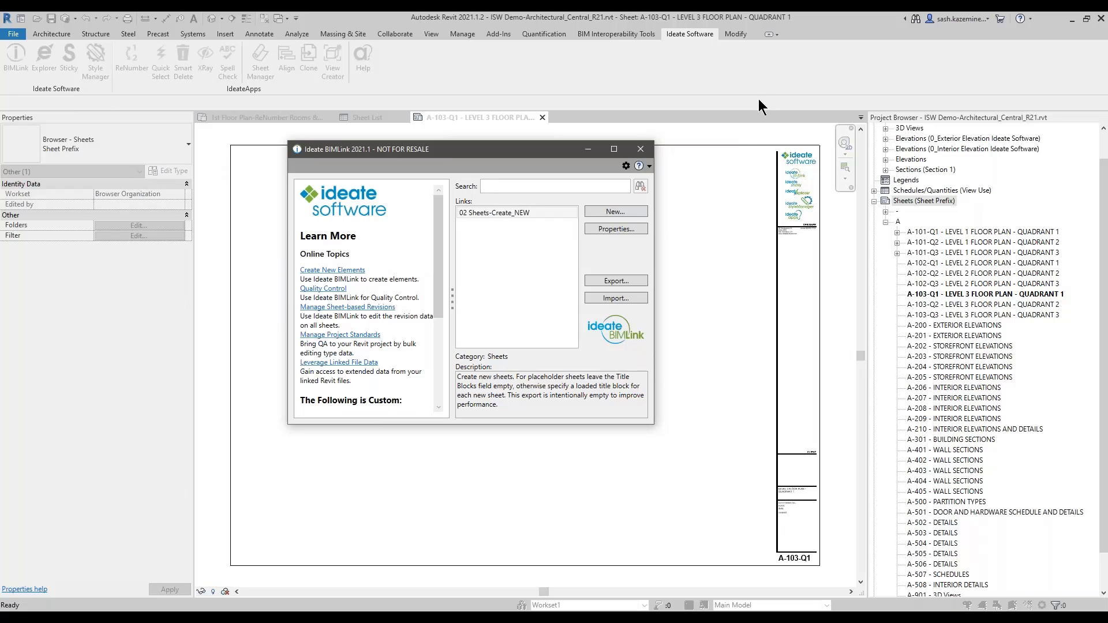
Step: Close BIMLink, review the Id entries in column A, and close Plantings Coordinates.xlsx
click(641, 149)
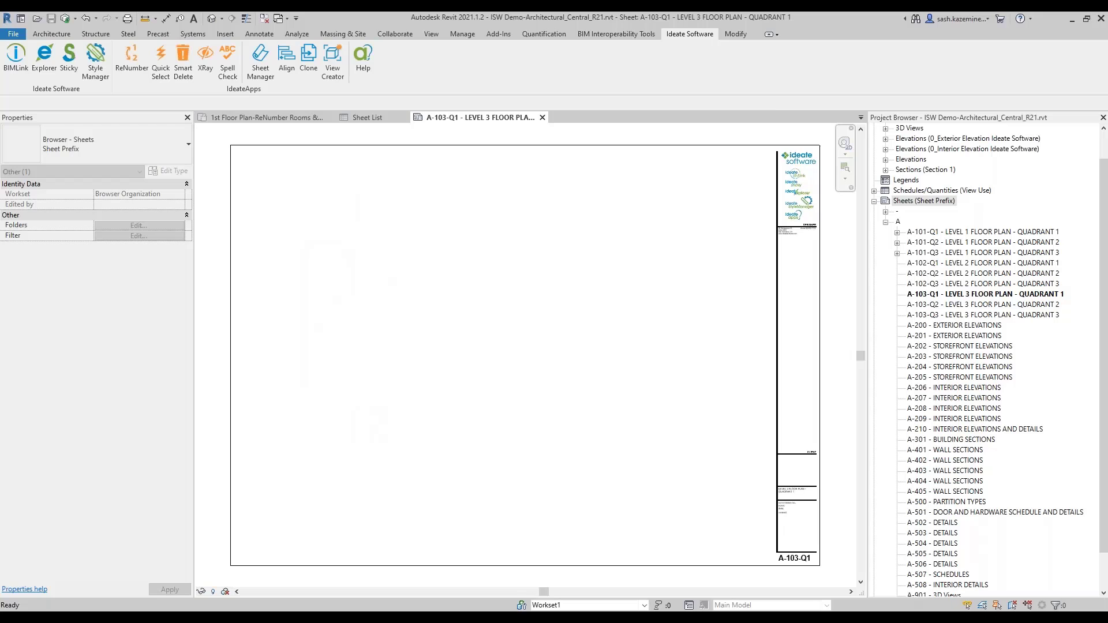
click(699, 568)
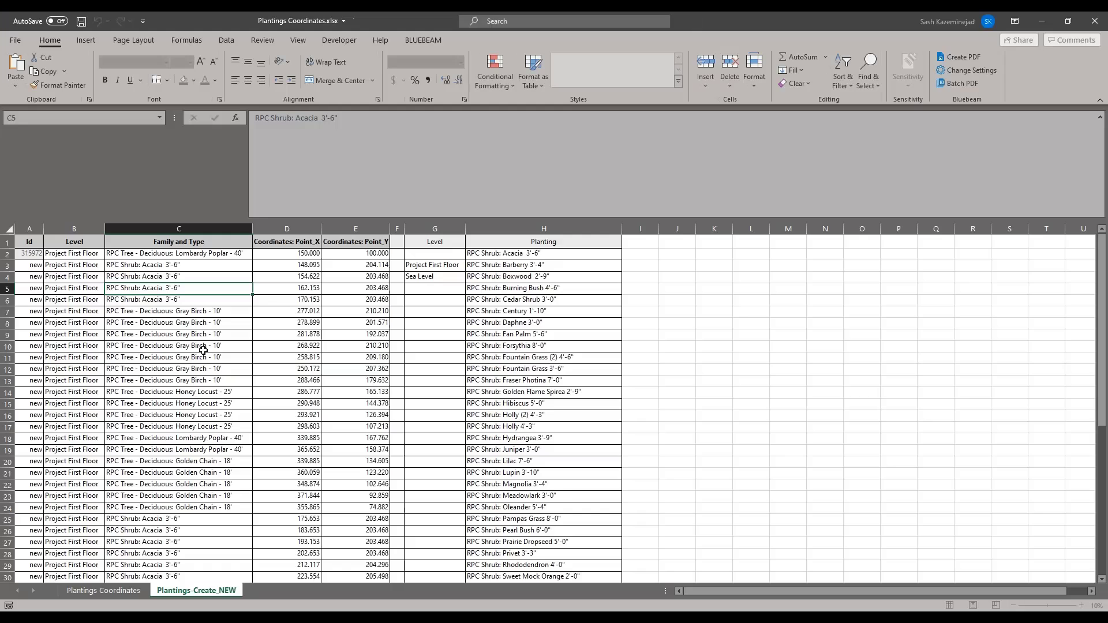
drag(35, 265, 45, 498)
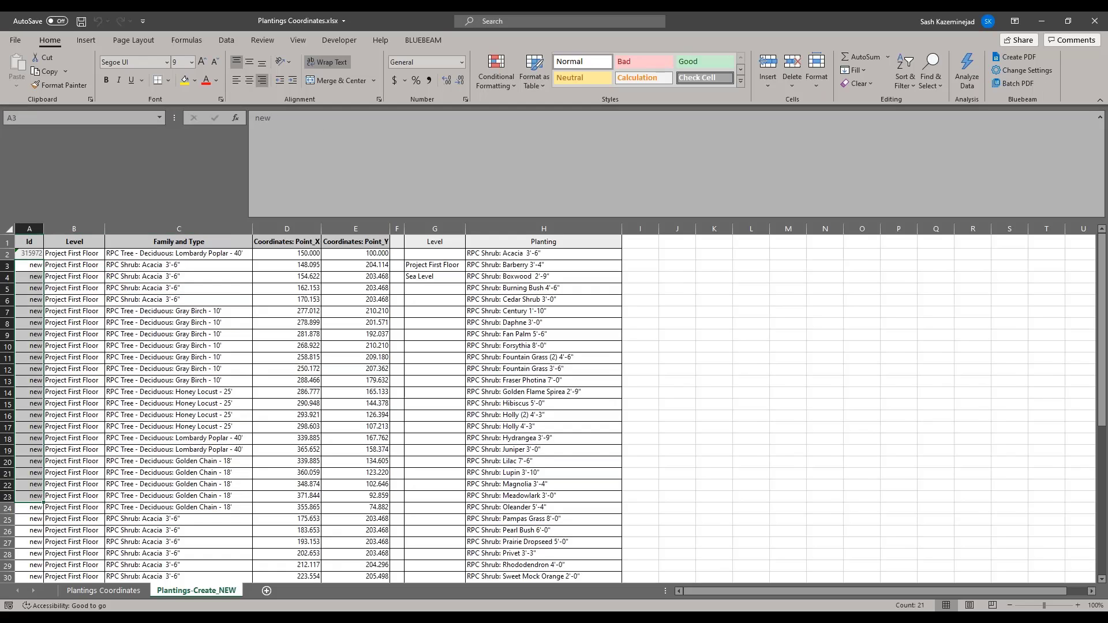
click(1094, 21)
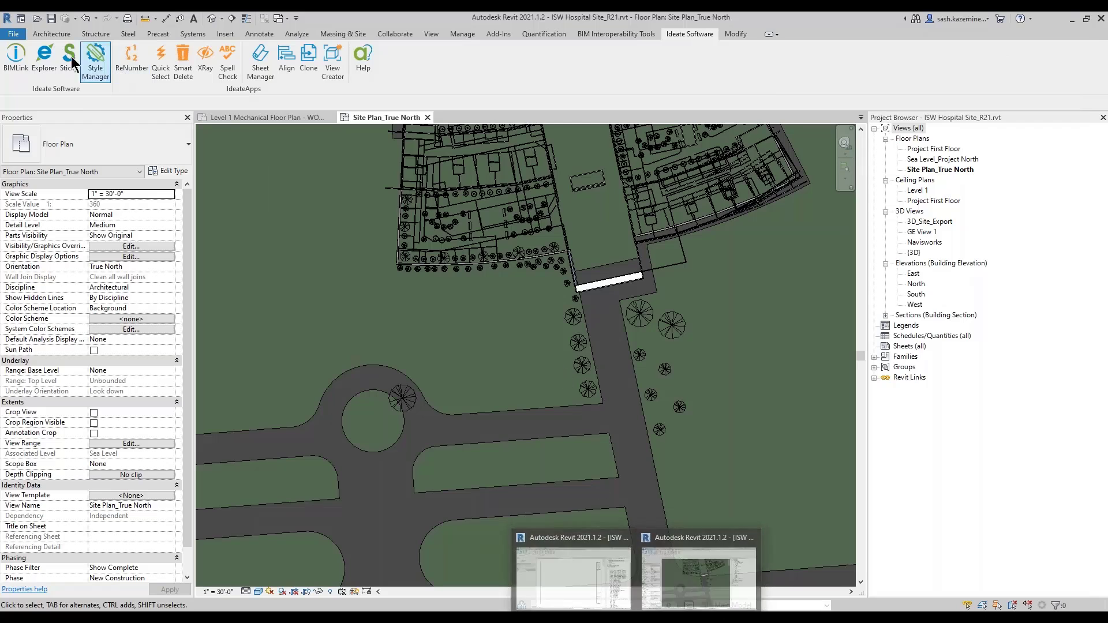
Step: Undo the earlier plantings import and load Plantings Coordinates.xlsx into a new BIMLink import preview
click(95, 18)
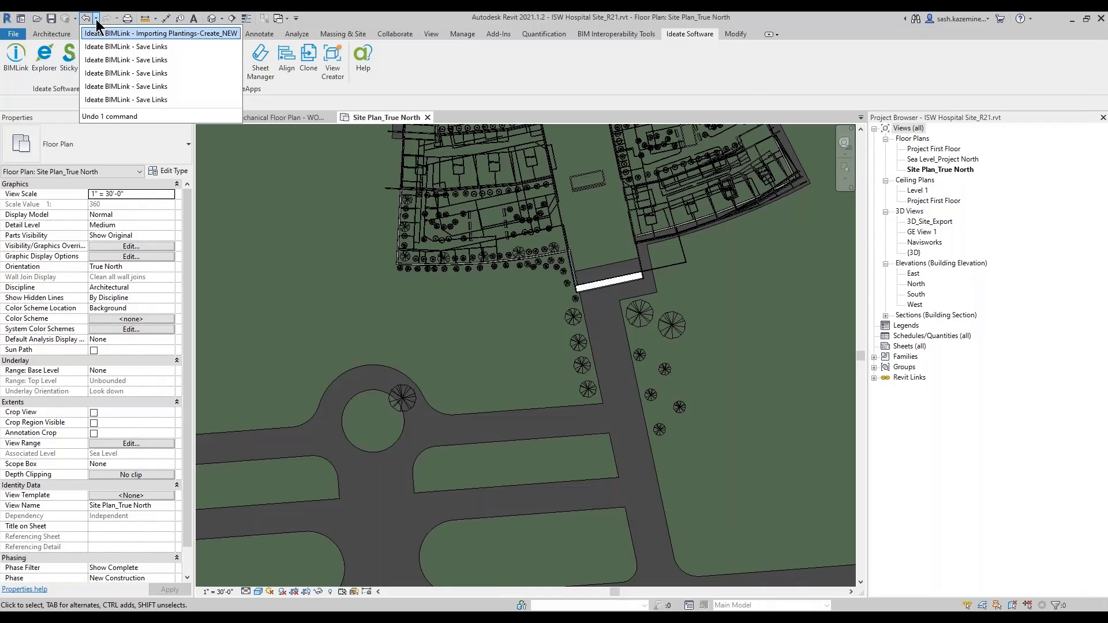
click(125, 35)
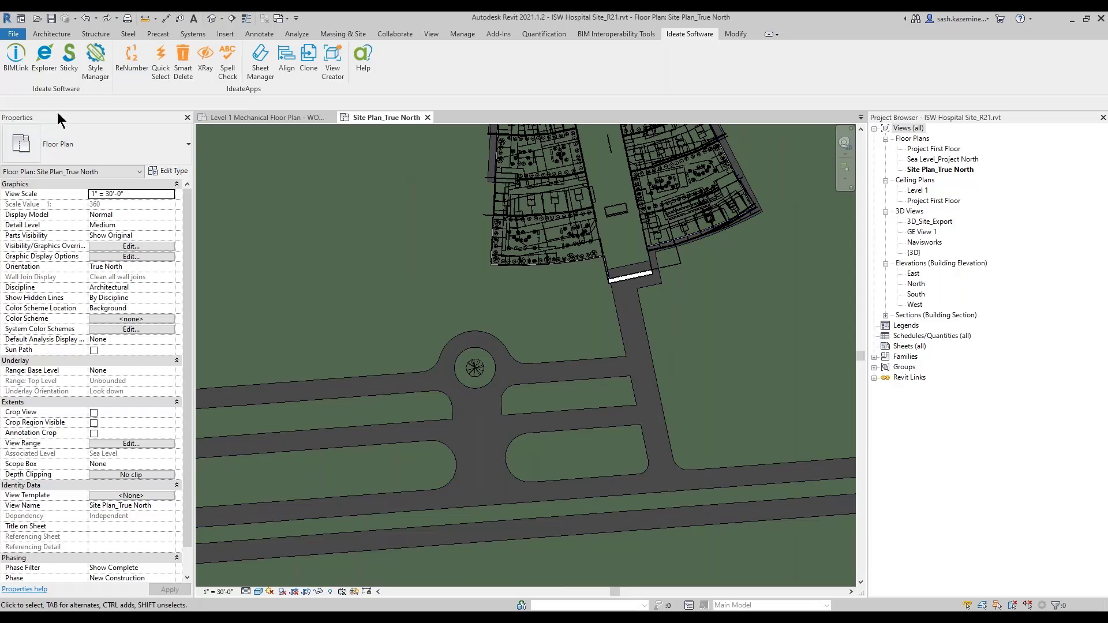
click(16, 58)
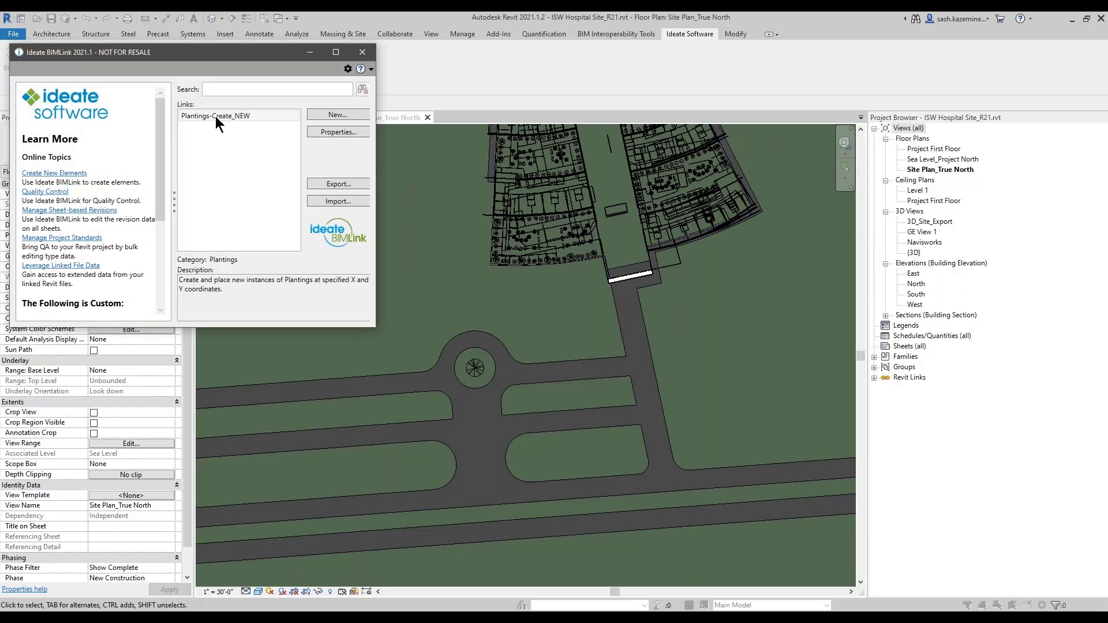
click(323, 201)
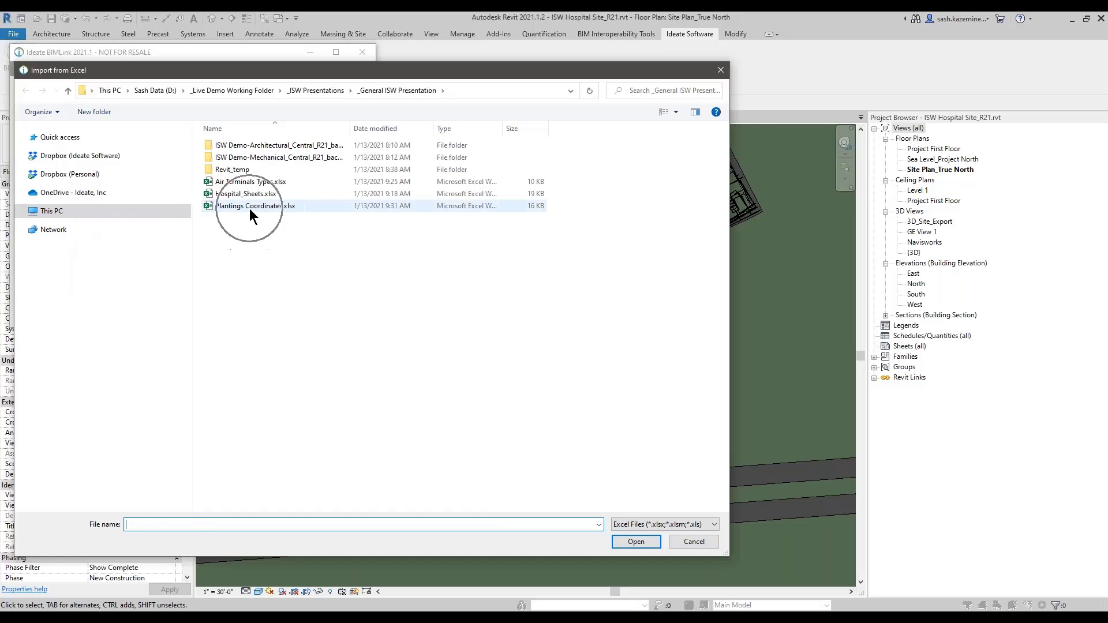
double_click(249, 208)
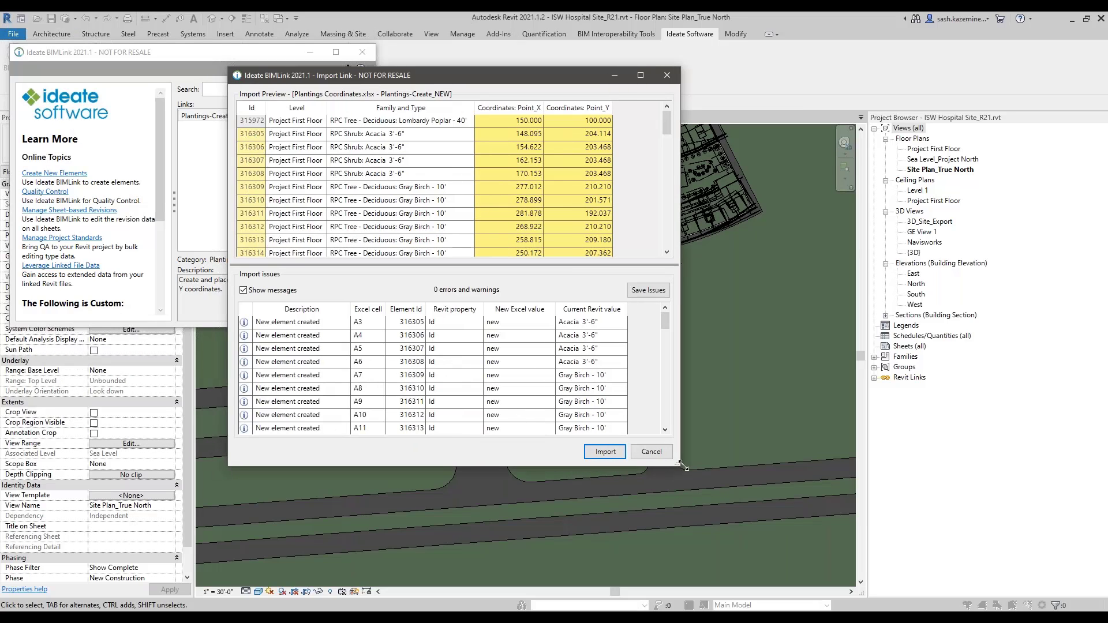
drag(679, 466, 798, 526)
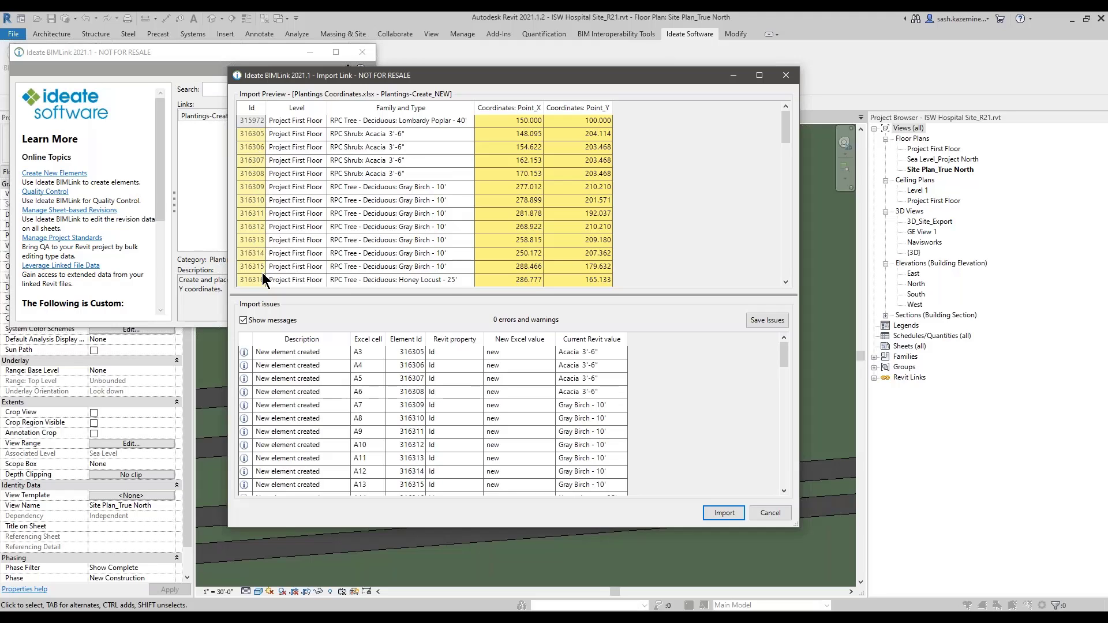
Step: Confirm the plantings import, then export back to Plantings Coordinates.xlsx, overwriting its sheet, and open it
click(722, 513)
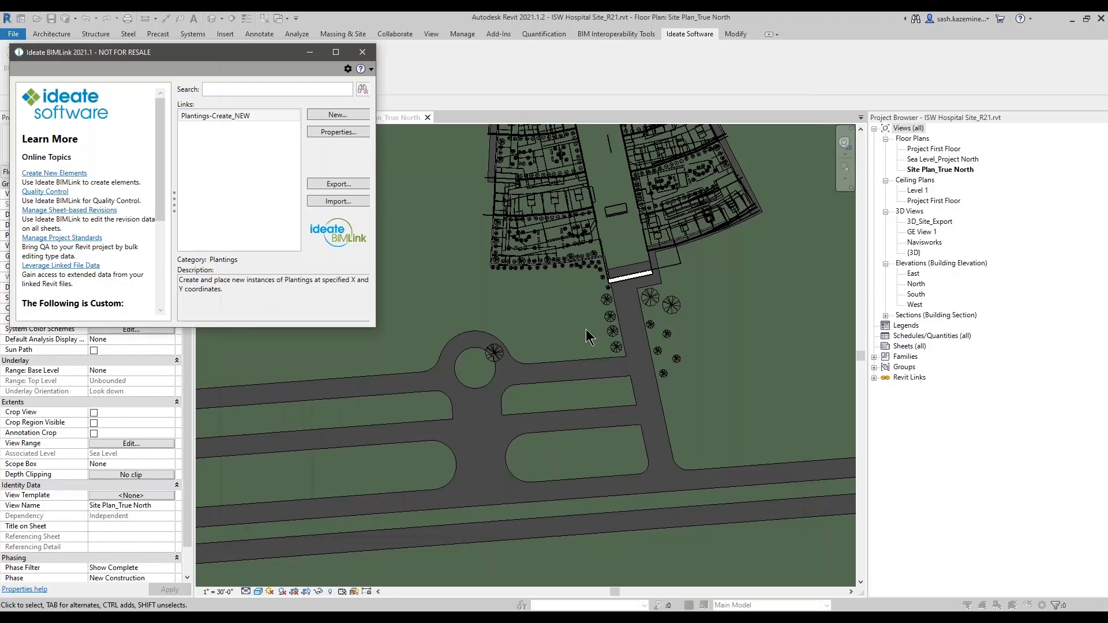
click(335, 185)
double_click(225, 208)
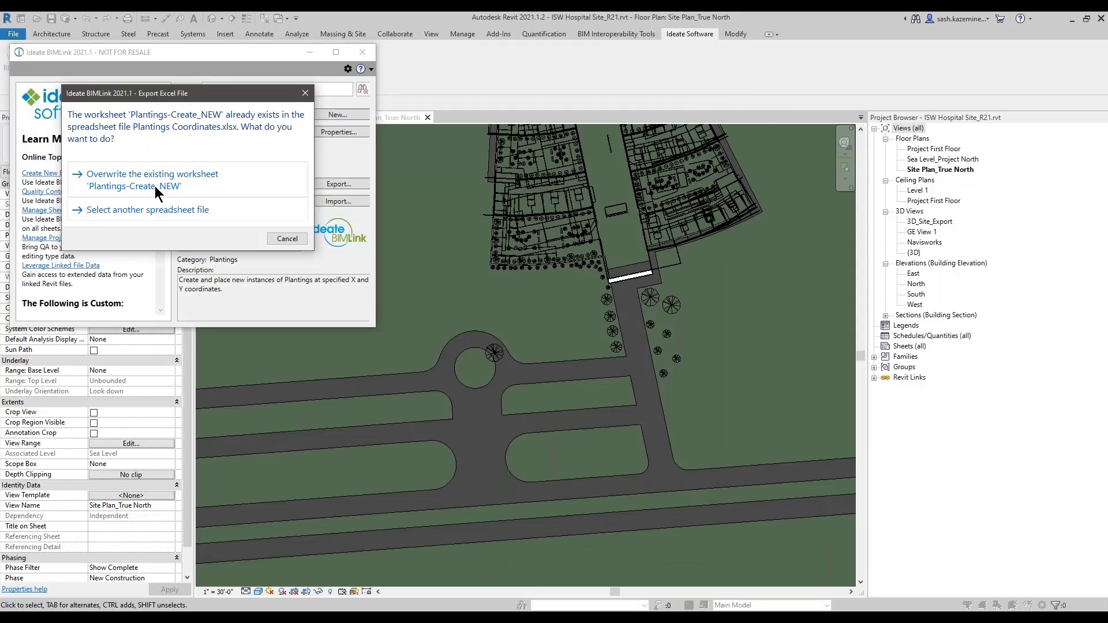
click(149, 181)
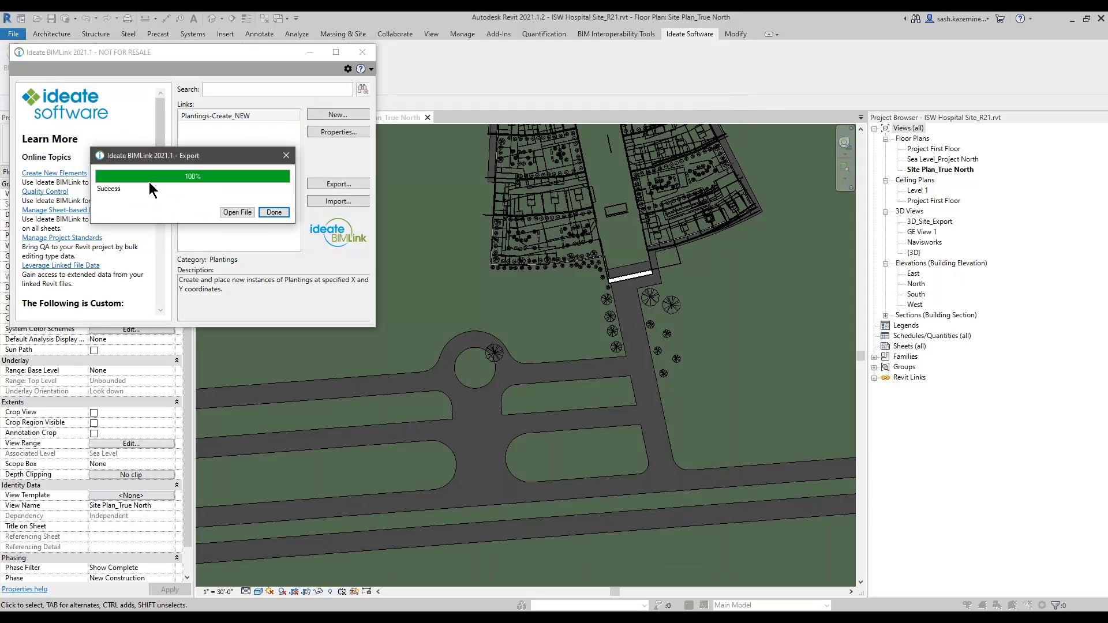
click(230, 214)
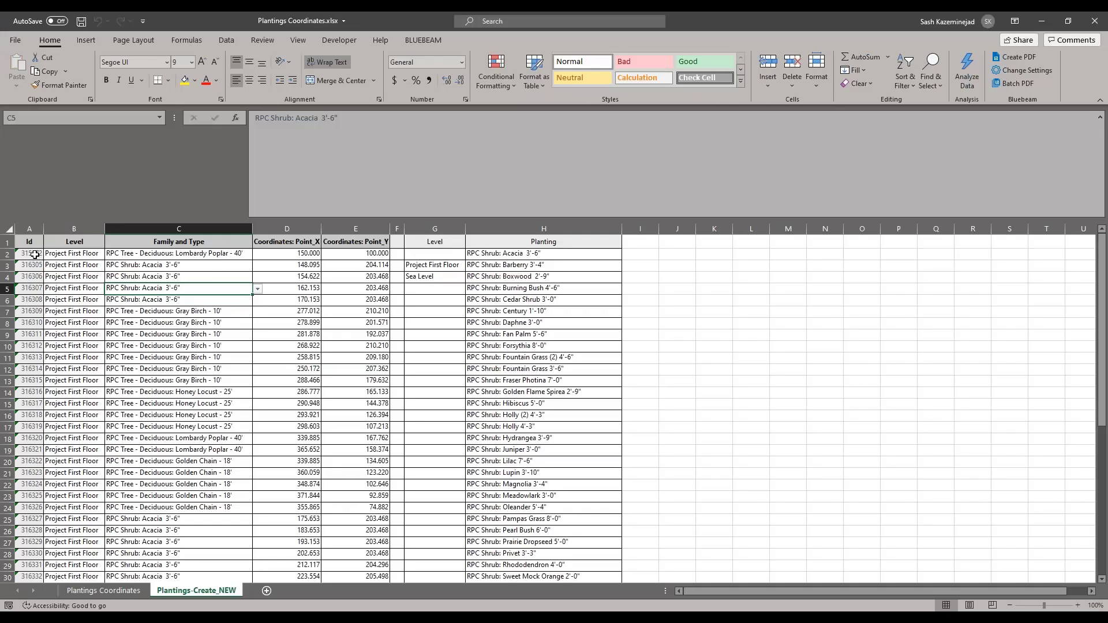
Step: Review the new element Ids and levels in the Id column, then close Excel
drag(36, 254, 32, 477)
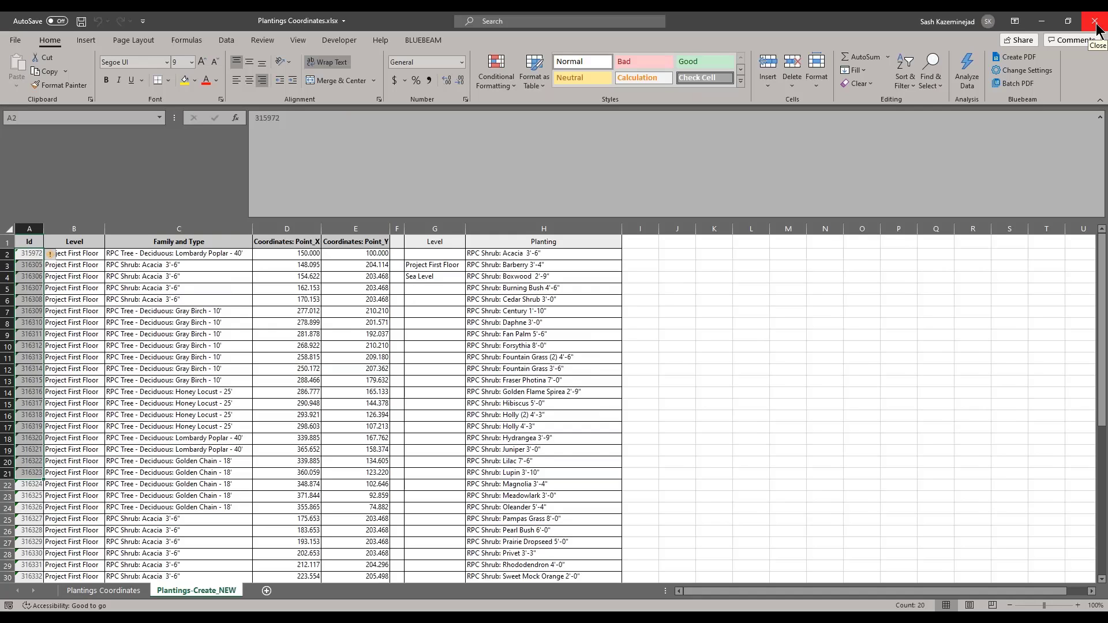
click(1096, 24)
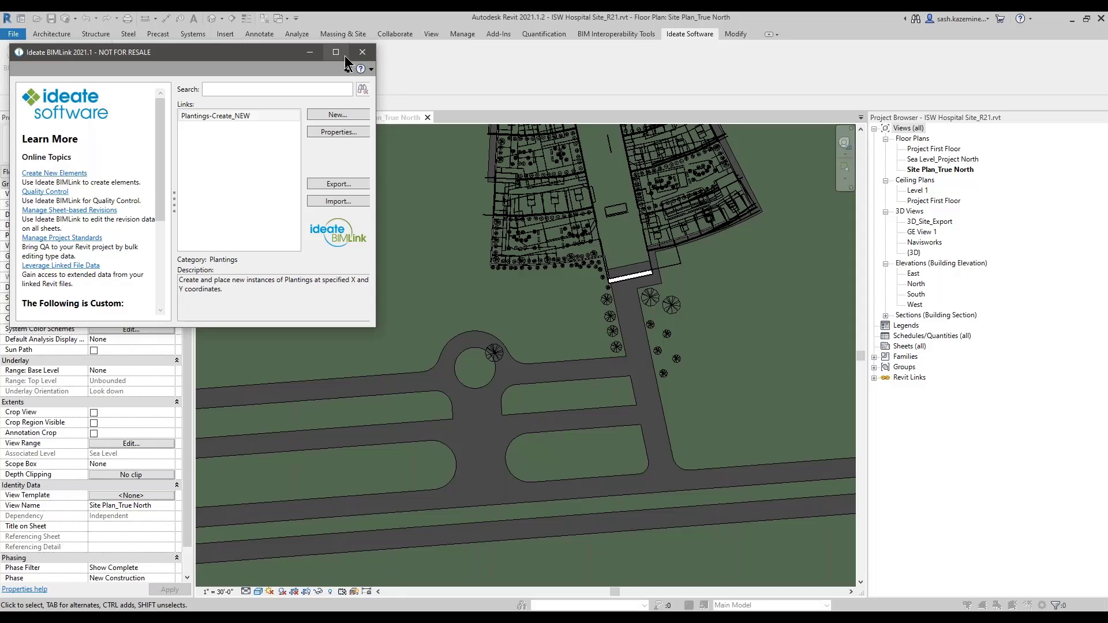
Step: Close BIMLink and switch to the Level 1 Mechanical Floor Plan view
click(228, 117)
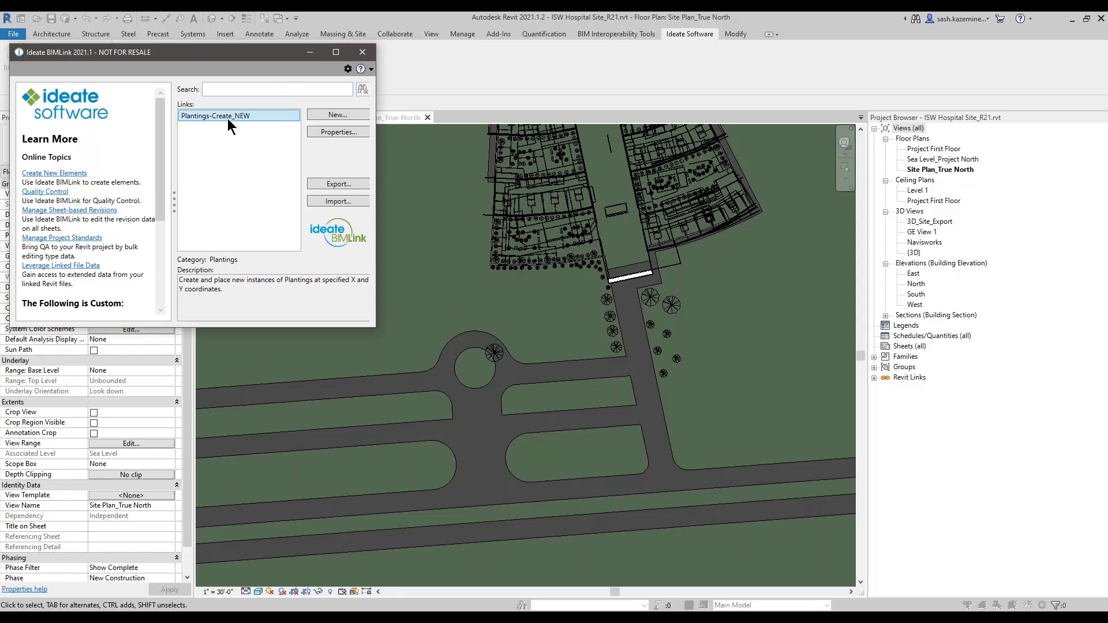
click(363, 51)
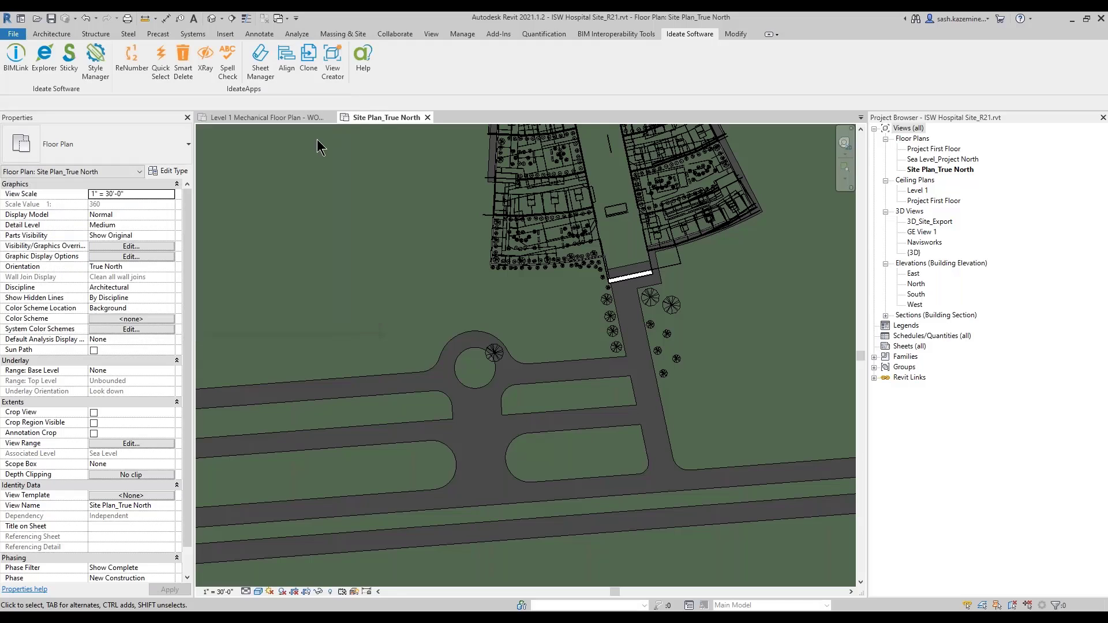
click(296, 118)
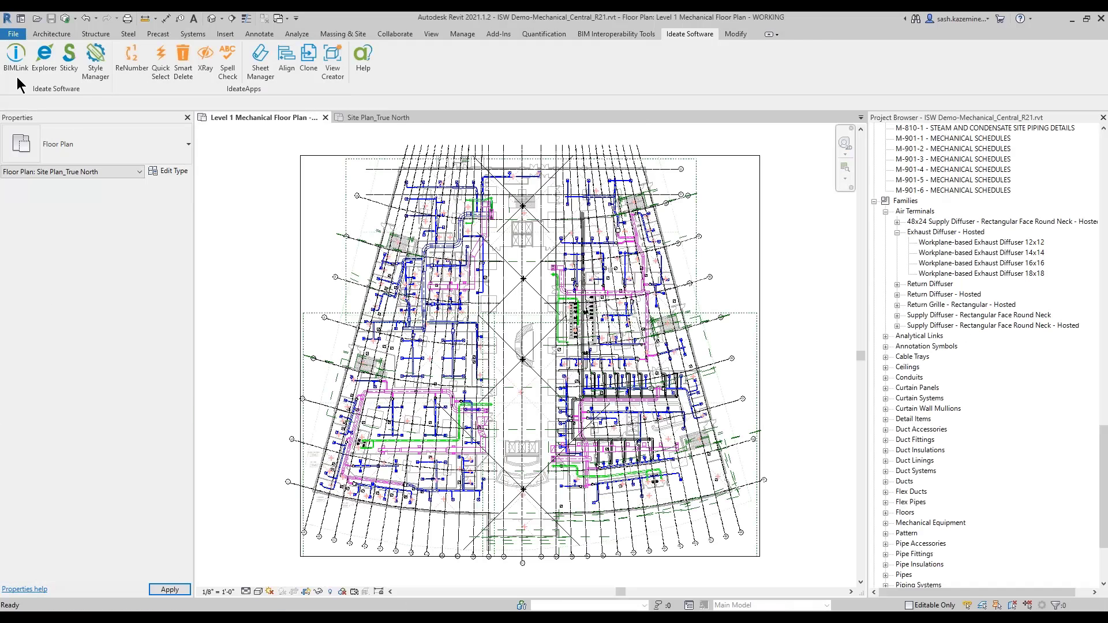